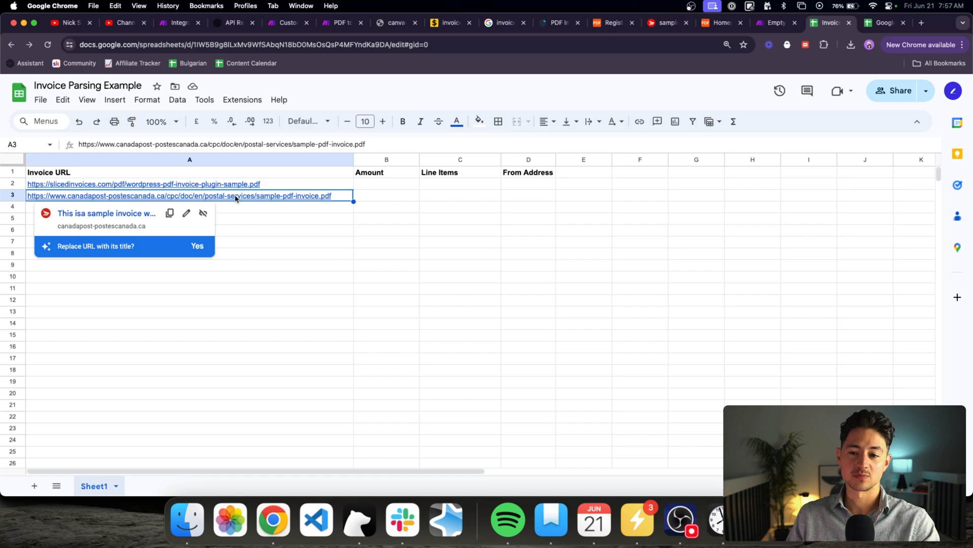
# - Review the Amount, Line Items and From Address column headers of the invoice sheet
pyautogui.click(234, 218)
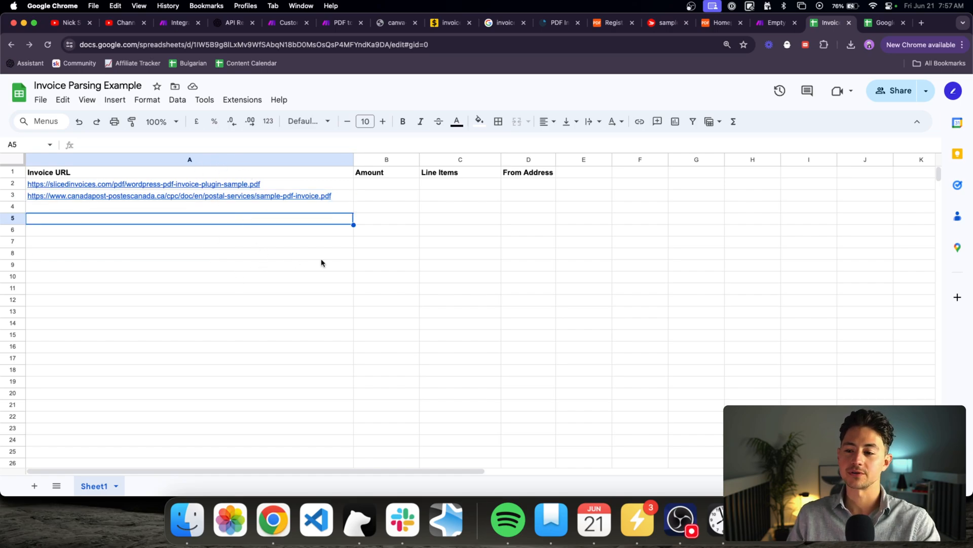
pyautogui.click(389, 173)
pyautogui.moveTo(518, 173); pyautogui.dragTo(398, 178)
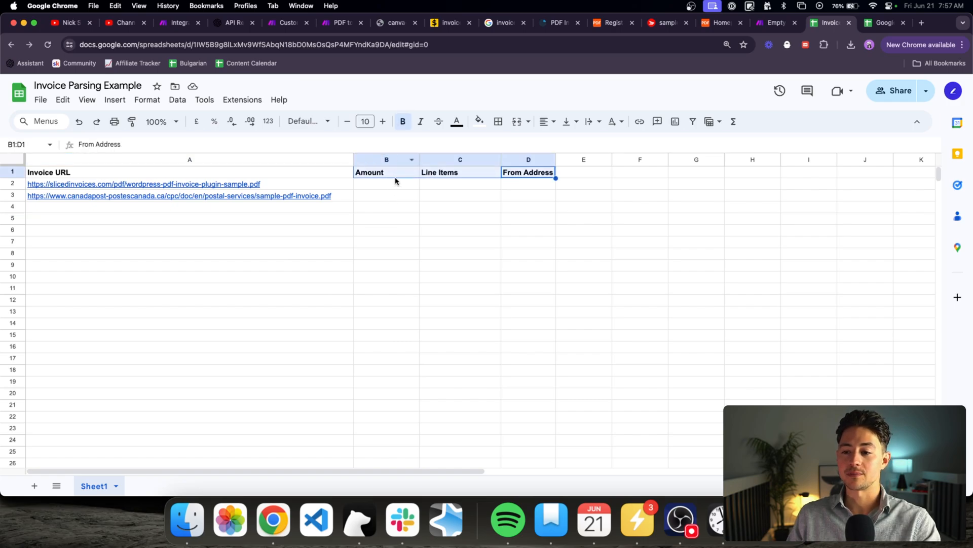
pyautogui.click(392, 175)
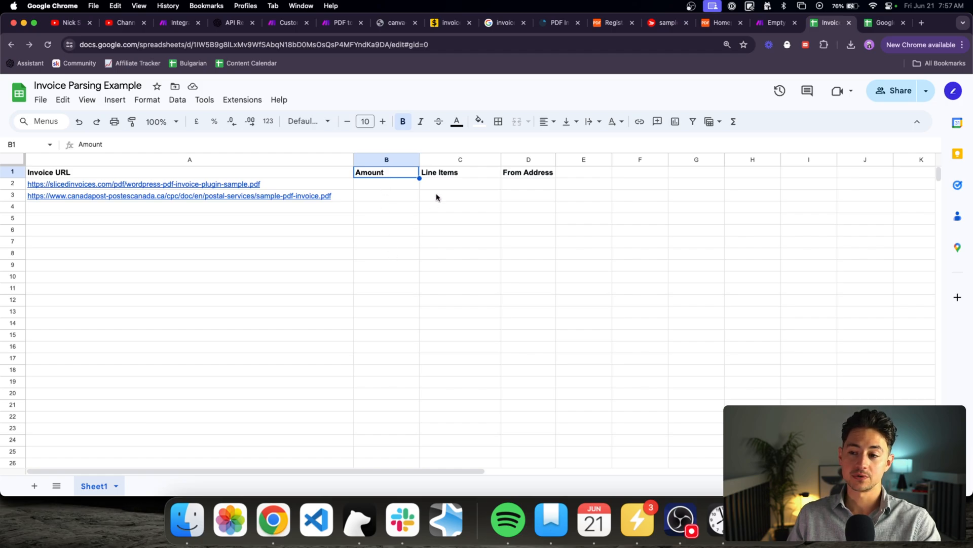
pyautogui.click(459, 176)
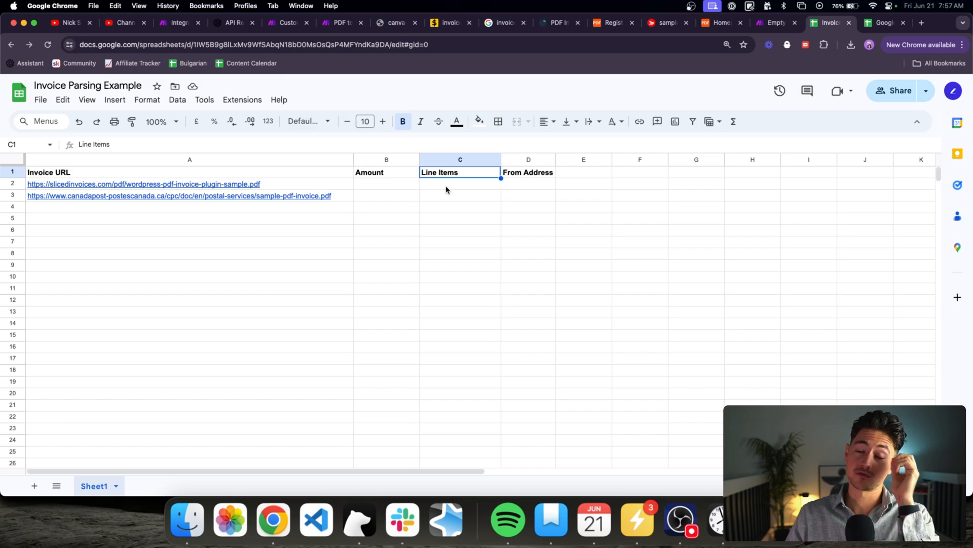
pyautogui.click(516, 176)
# - Copy the first invoice URL from cell A2 and move that invoice's open PDF tab beside the spreadsheet tab
pyautogui.click(304, 185)
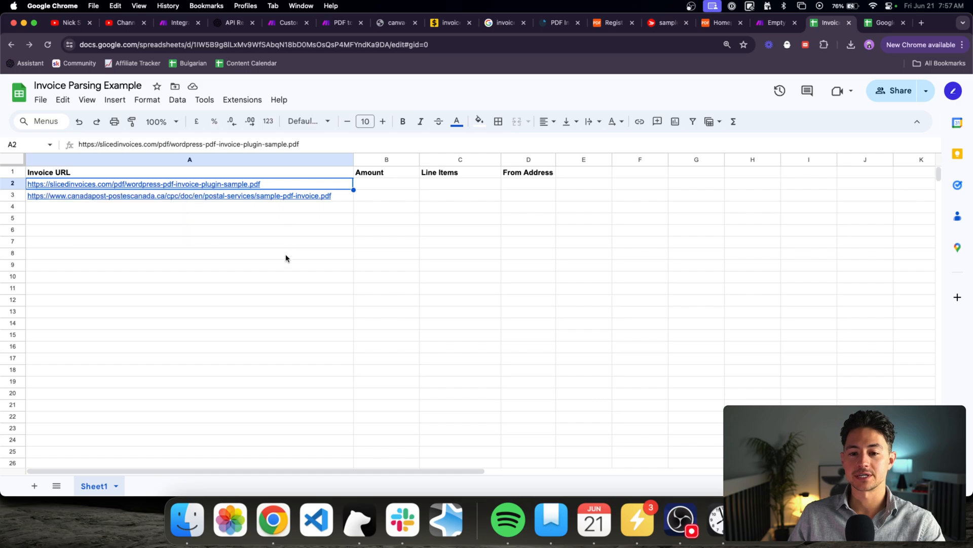
pyautogui.press('super+c')
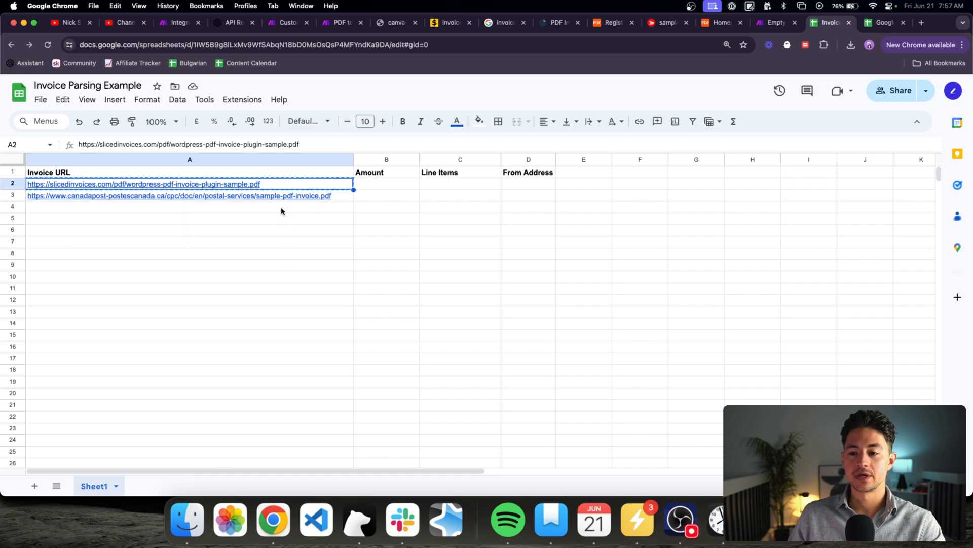
pyautogui.click(324, 185)
pyautogui.click(557, 23)
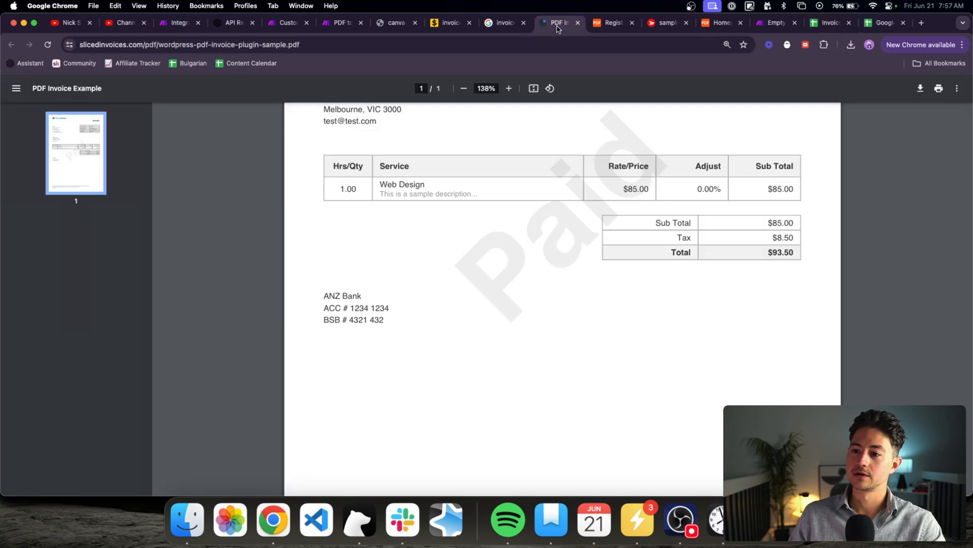
pyautogui.moveTo(558, 23); pyautogui.dragTo(746, 39)
# - Examine the sample invoice's summary table row by row, from invoice number and order number through the dates to total due
pyautogui.scroll(5, 674, 142)
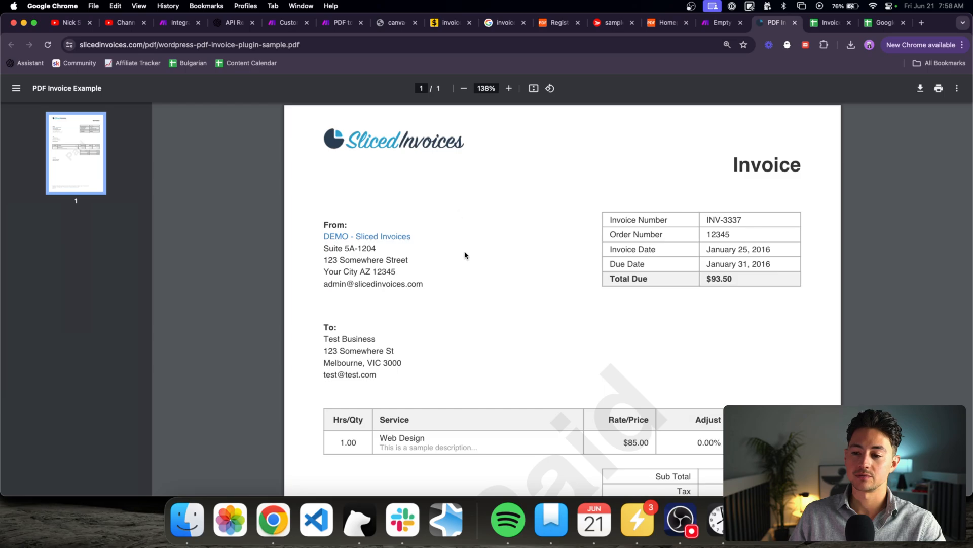
pyautogui.scroll(-1, 465, 251)
pyautogui.scroll(-1, 529, 238)
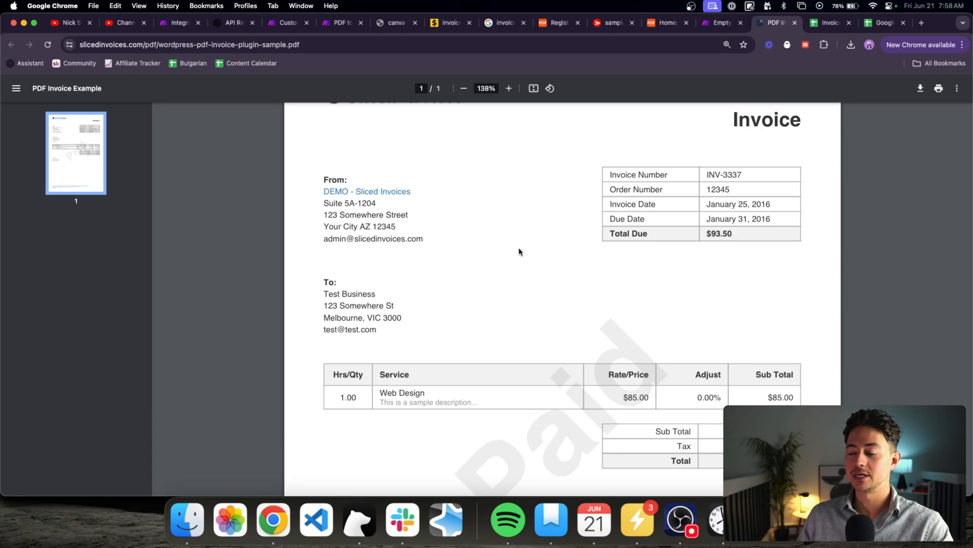
pyautogui.scroll(2, 518, 252)
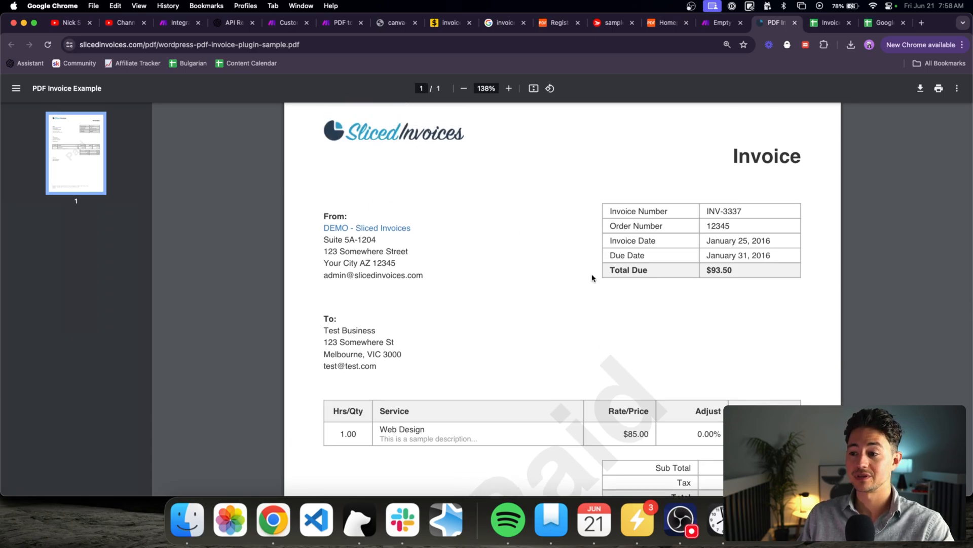
pyautogui.doubleClick(612, 213)
pyautogui.click(612, 214)
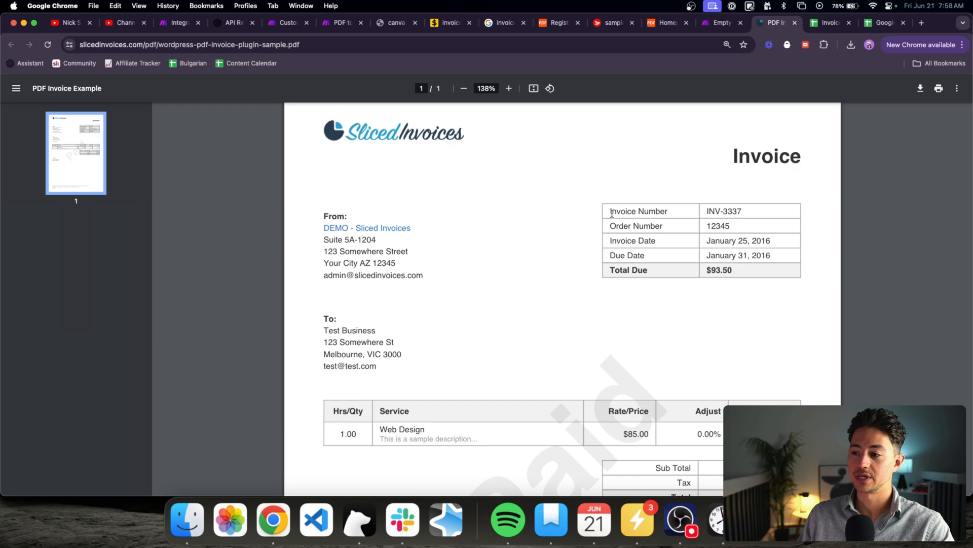
pyautogui.moveTo(743, 210); pyautogui.dragTo(603, 214)
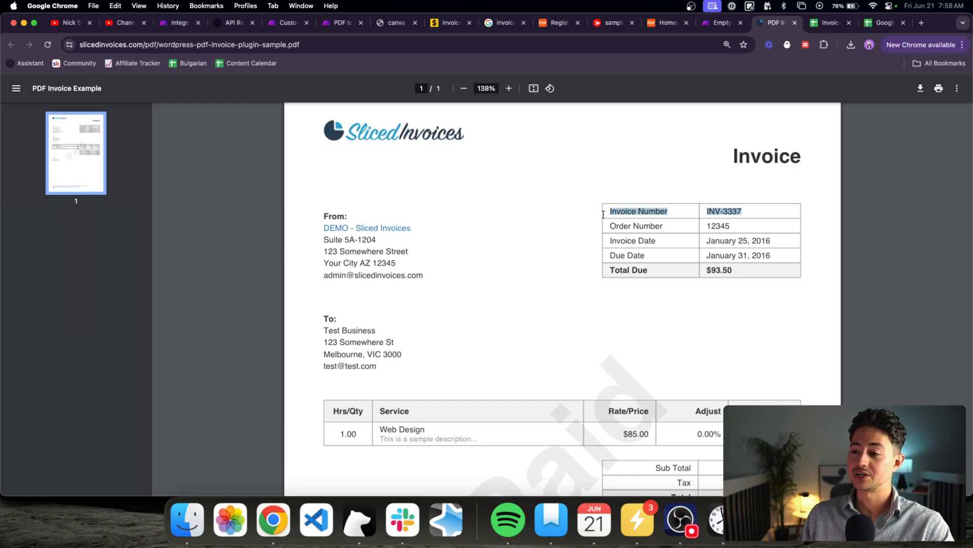
pyautogui.tripleClick(610, 226)
pyautogui.tripleClick(616, 244)
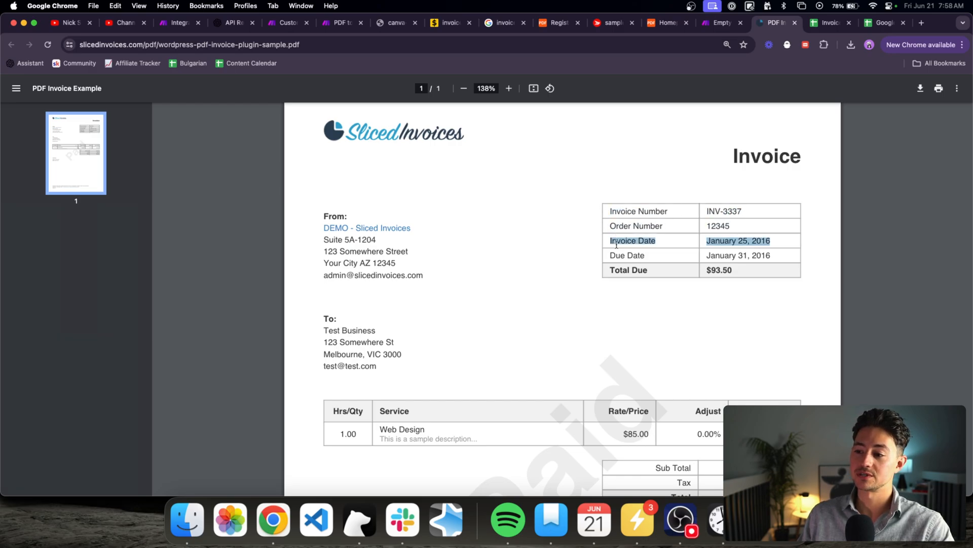
pyautogui.tripleClick(617, 256)
pyautogui.tripleClick(622, 268)
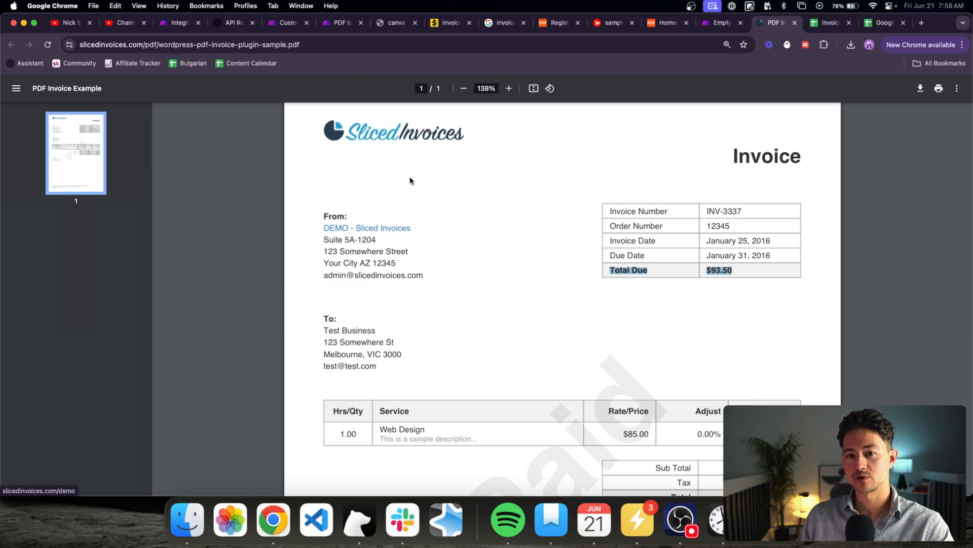
# - Look over the rest of the sample invoice, including its recipient address, service line item and totals
pyautogui.scroll(-4, 434, 211)
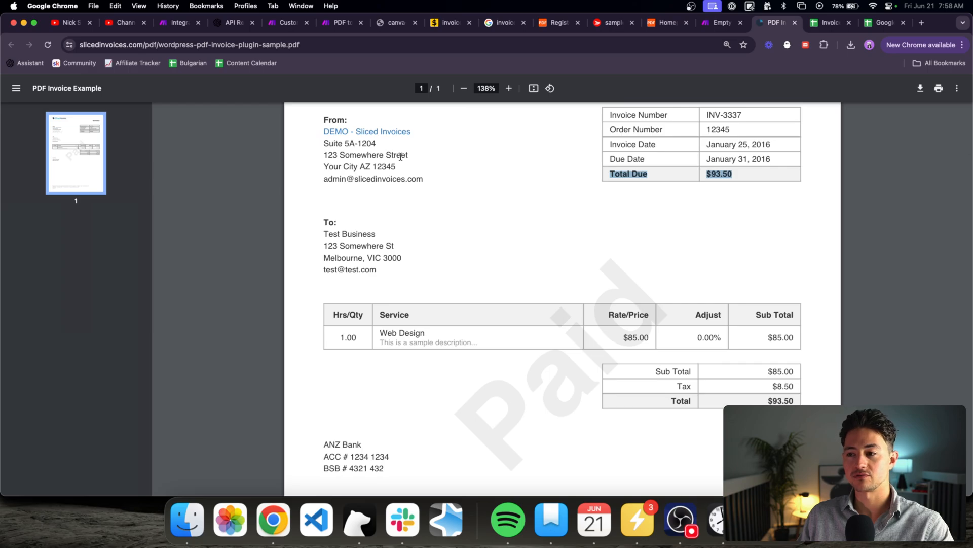
pyautogui.scroll(-3, 418, 223)
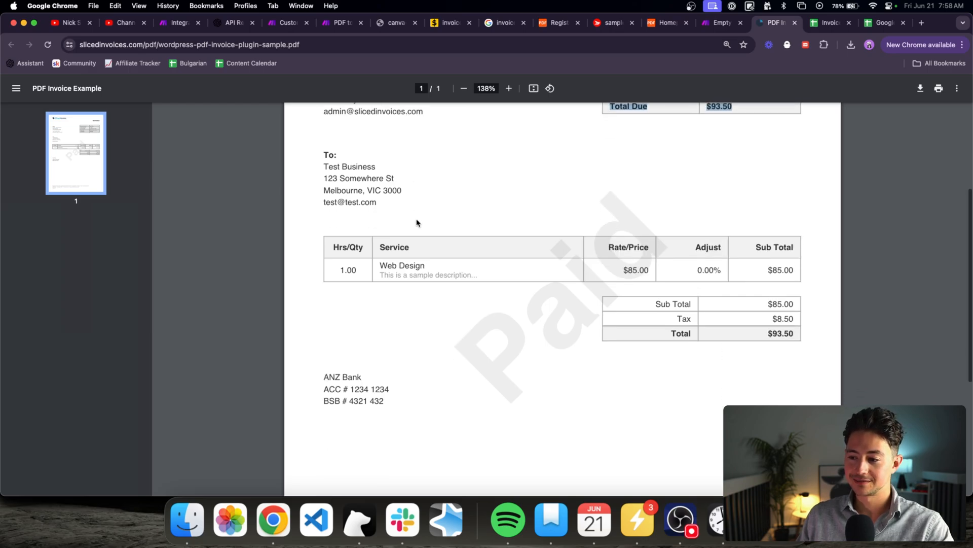
pyautogui.click(461, 226)
pyautogui.scroll(2, 462, 225)
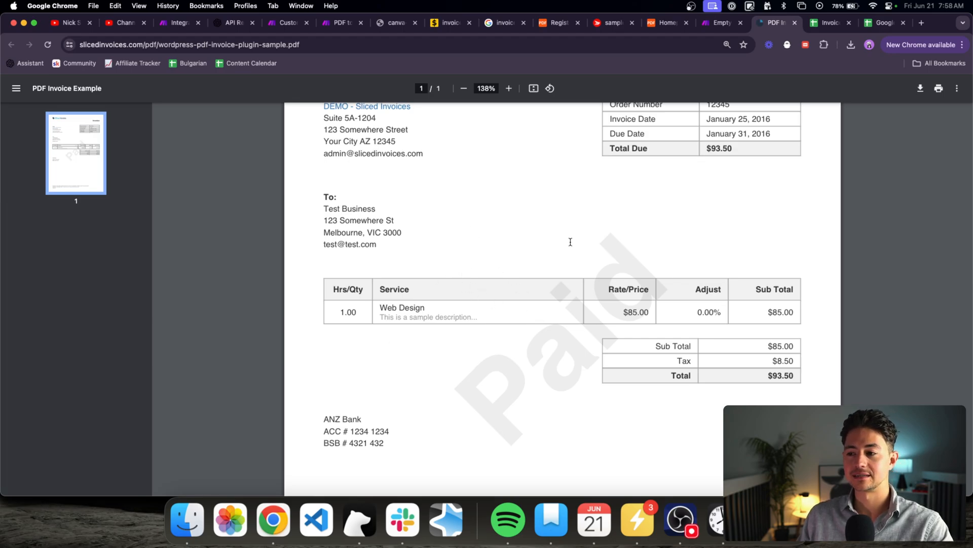
pyautogui.scroll(5, 571, 242)
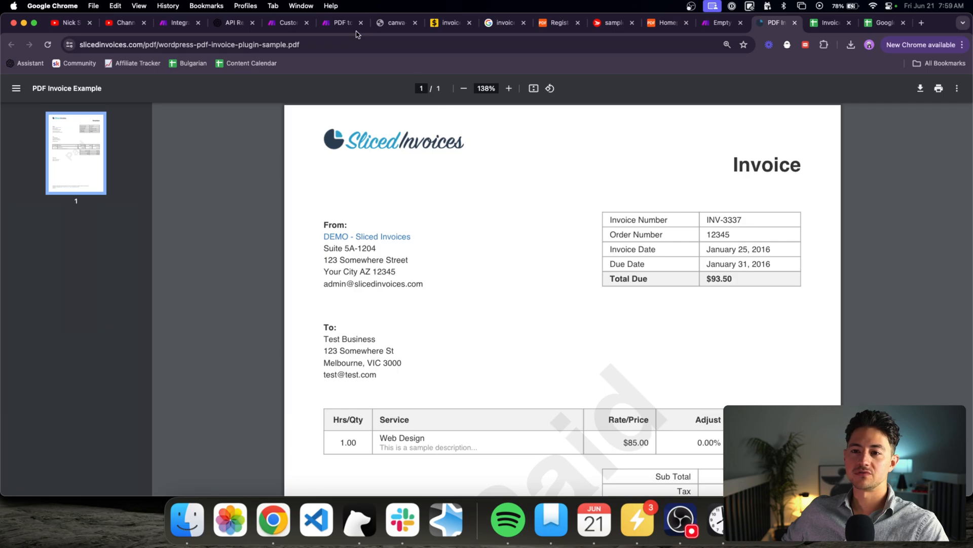
# - Highlight the web address of the sample invoice PDF to inspect its URL
pyautogui.click(325, 40)
pyautogui.press('super+a')
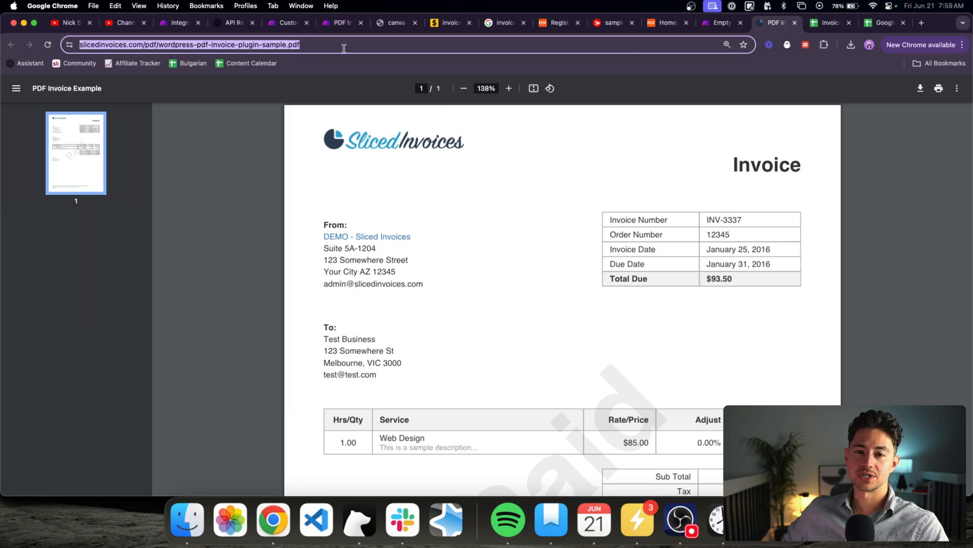
pyautogui.click(422, 131)
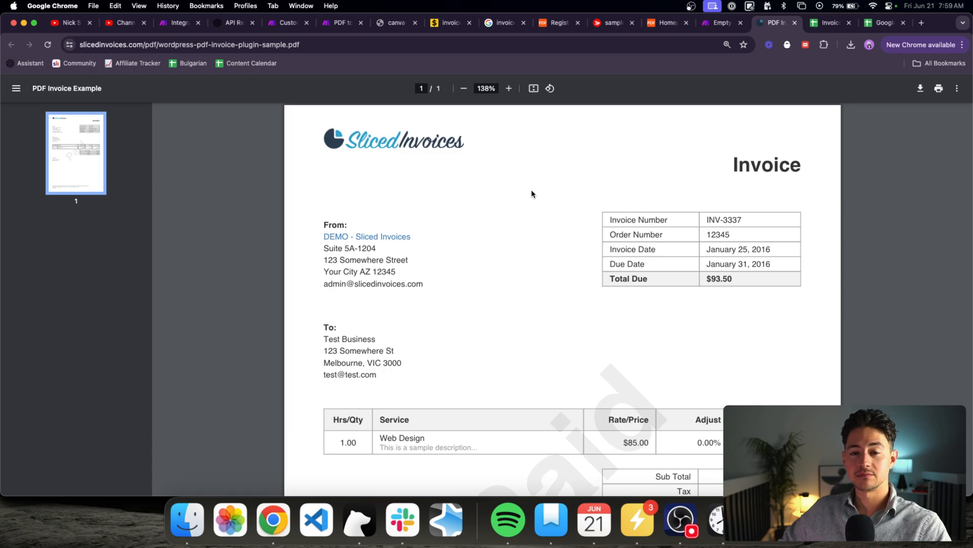
# - Examine the sample invoice's layout from its Invoice title down to the bank details and back
pyautogui.scroll(-3, 517, 229)
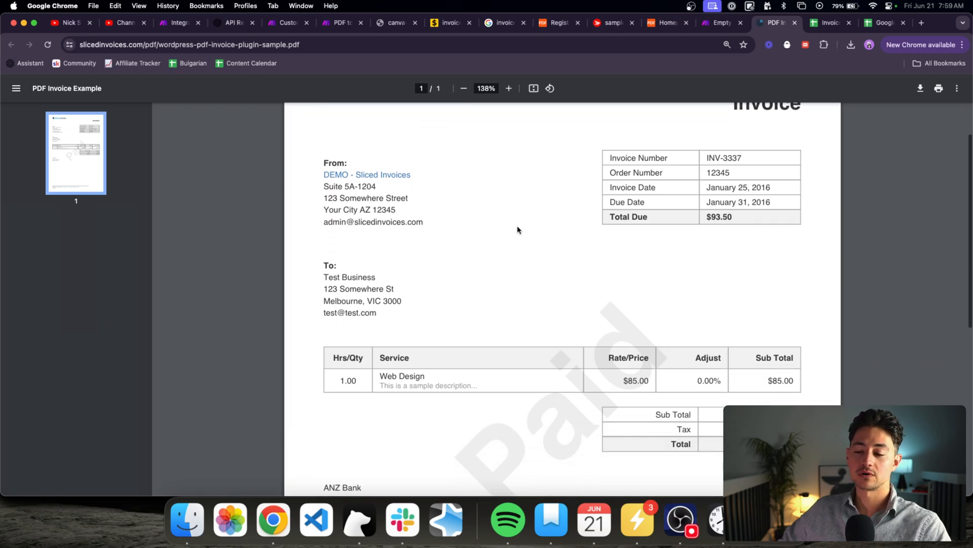
pyautogui.scroll(3, 518, 230)
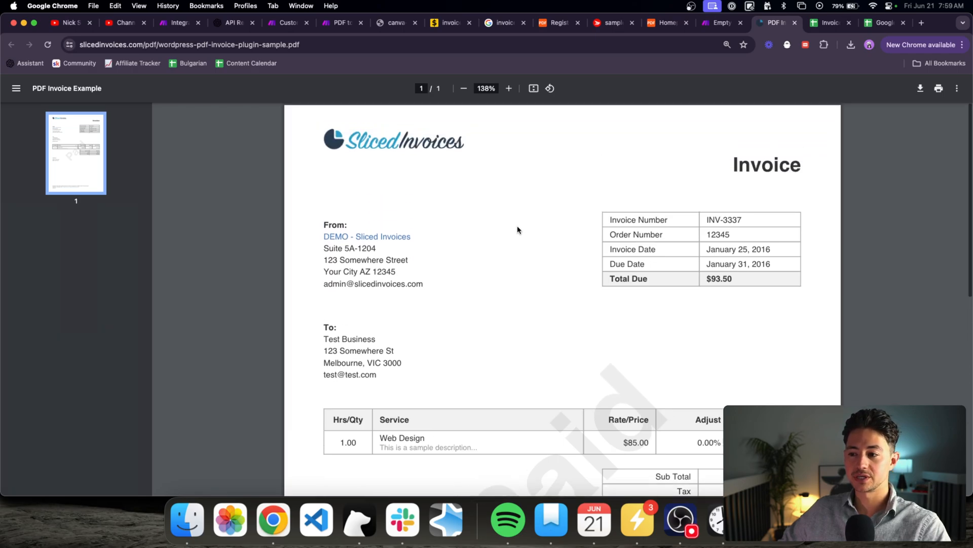
pyautogui.moveTo(736, 167); pyautogui.dragTo(804, 164)
pyautogui.click(840, 203)
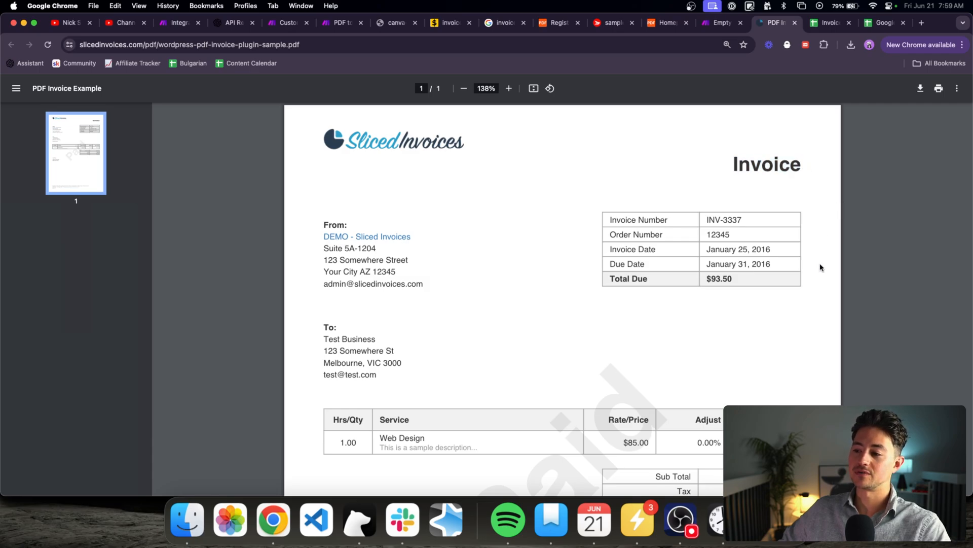
pyautogui.scroll(-5, 822, 268)
pyautogui.scroll(-5, 822, 268)
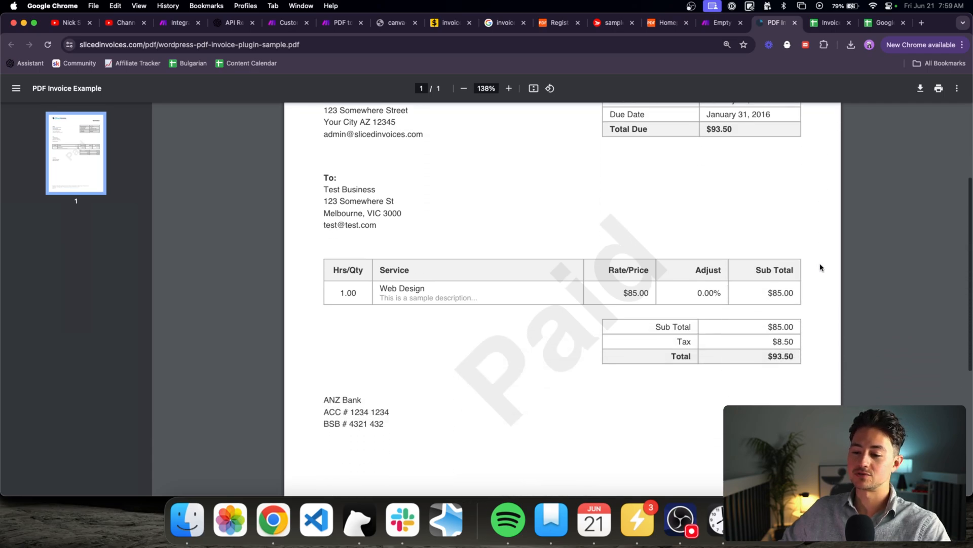
pyautogui.scroll(10, 822, 268)
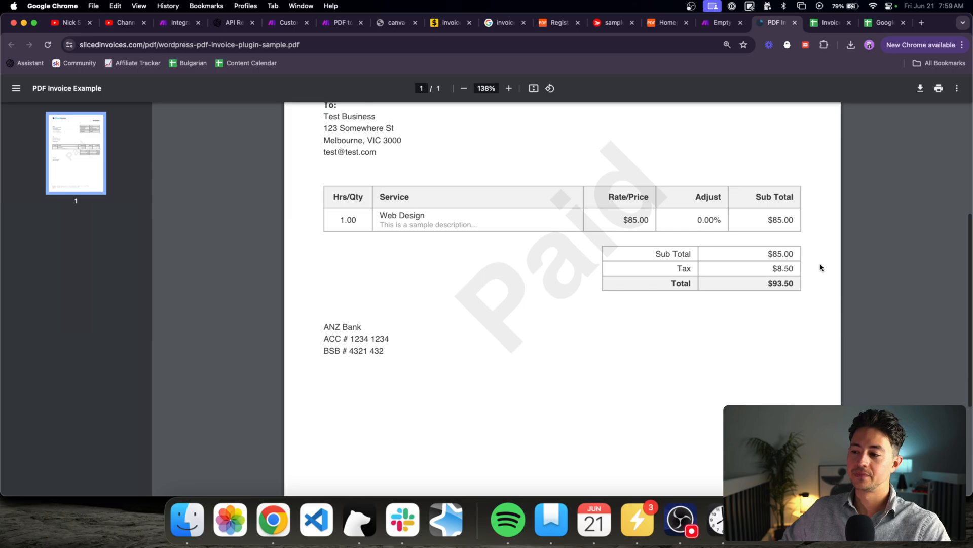
pyautogui.doubleClick(788, 172)
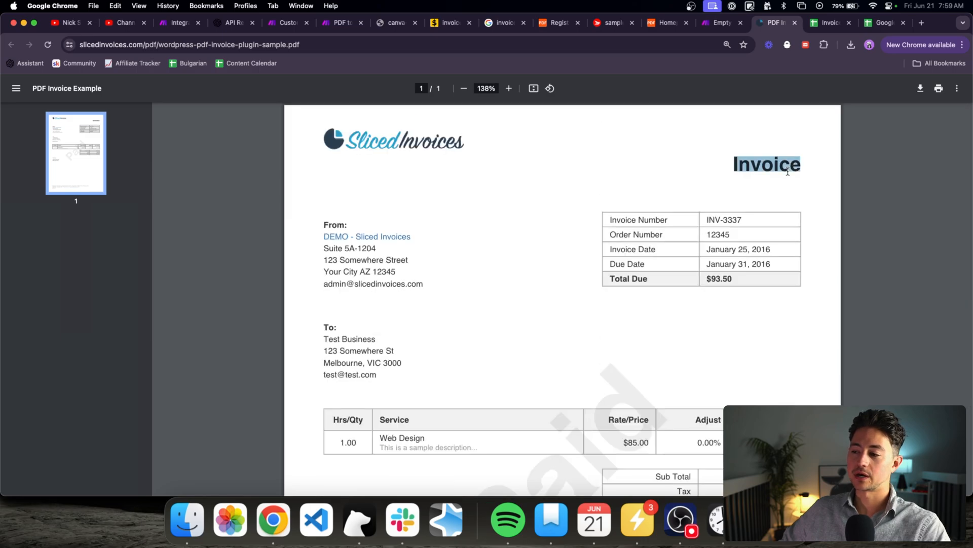
pyautogui.click(685, 181)
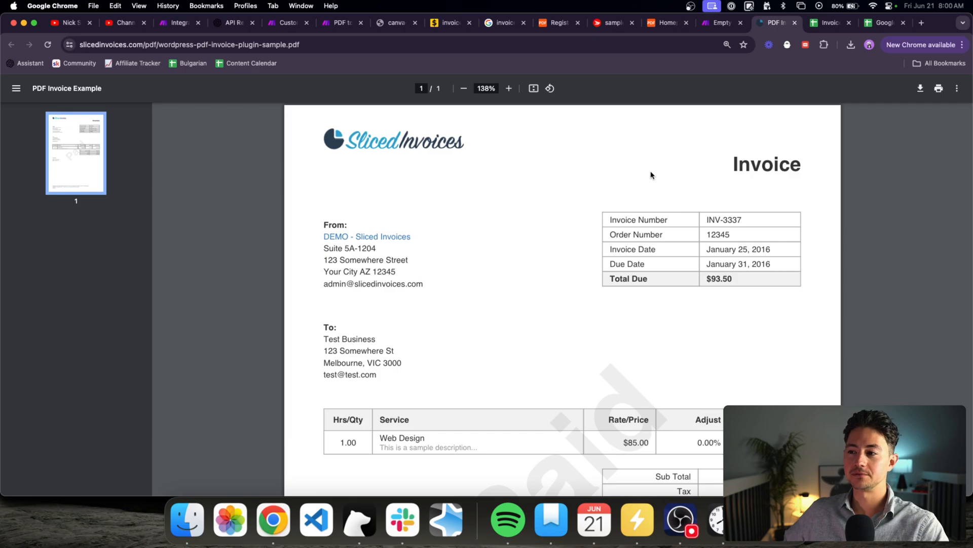
# - Load pdf.co in the tab showing the email confirmation page and open the account dashboard
pyautogui.click(560, 23)
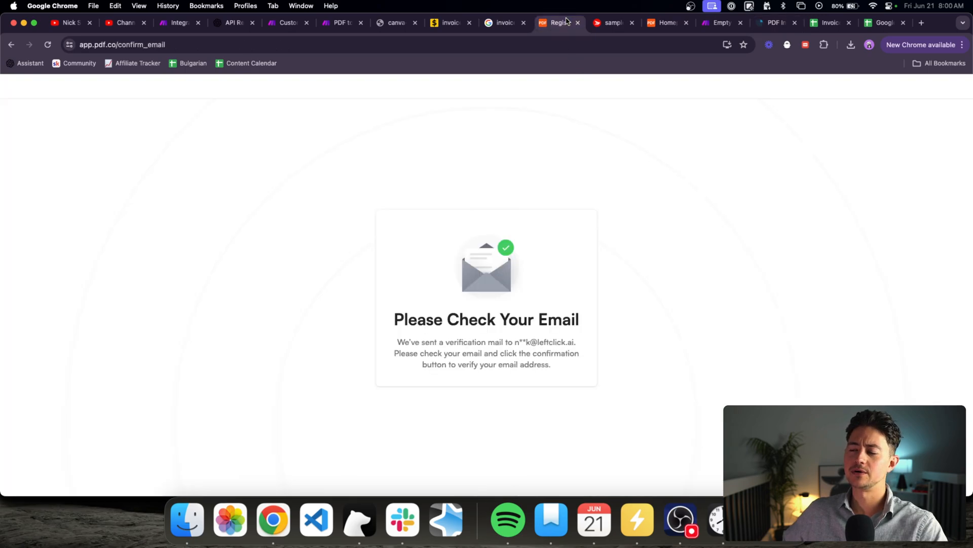
pyautogui.click(281, 45)
pyautogui.write('pdf.co')
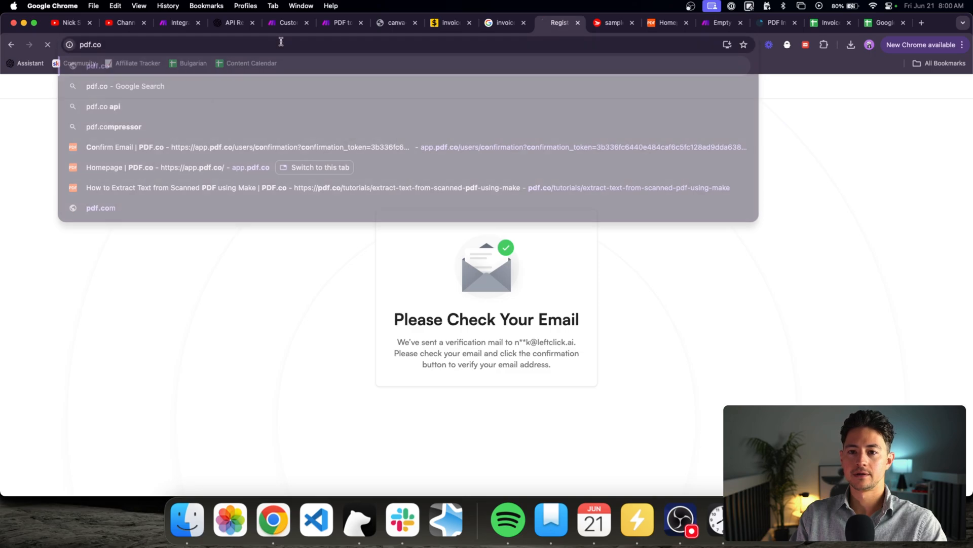
pyautogui.press('Return')
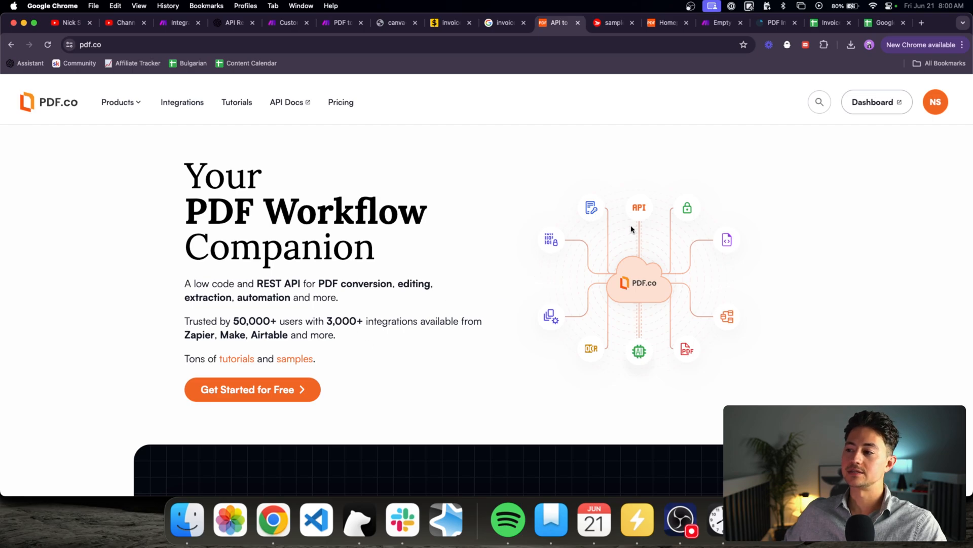
pyautogui.click(894, 112)
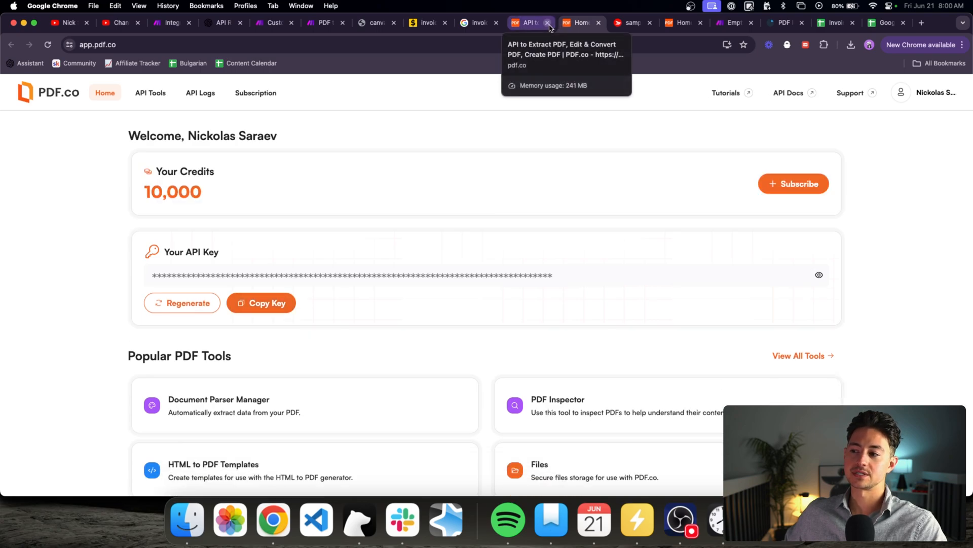
# - Close the PDF.co marketing page tab and the invoice Google search tab
pyautogui.click(549, 24)
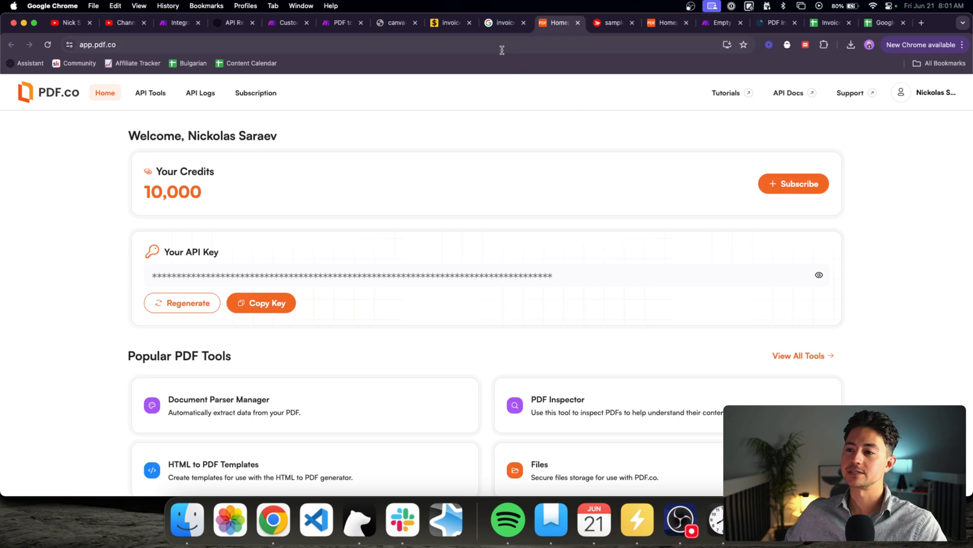
pyautogui.click(524, 23)
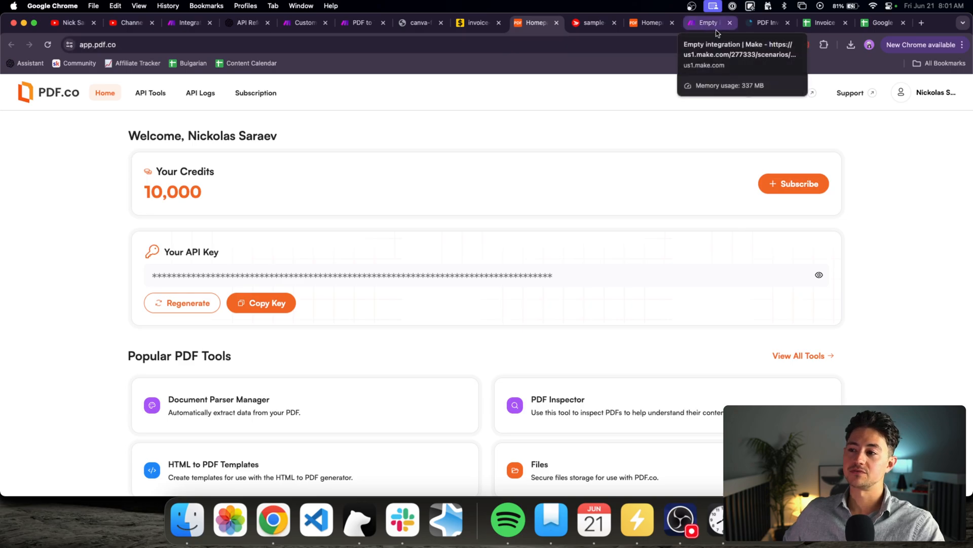
# - Return to the sample invoice PDF and look over its sender and recipient details
pyautogui.click(764, 23)
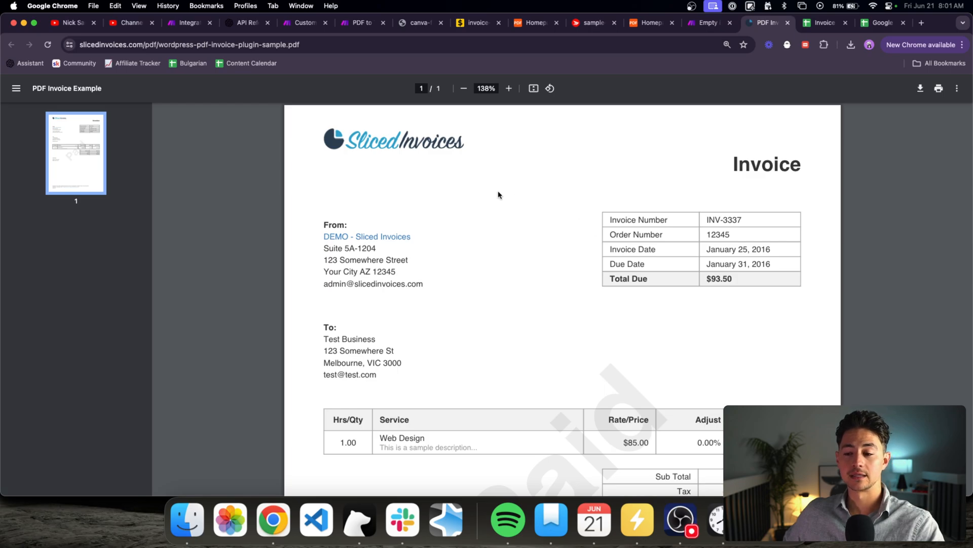
pyautogui.scroll(-2, 565, 302)
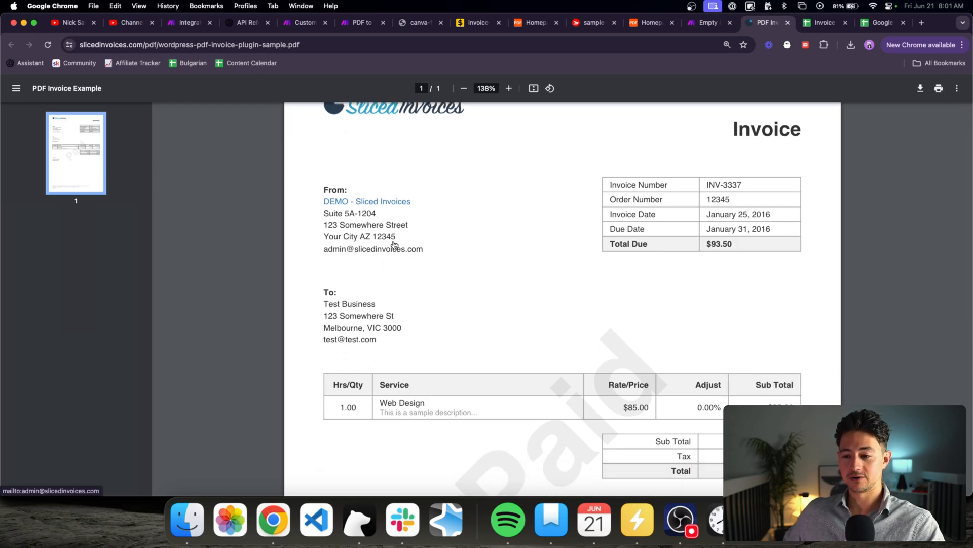
# - Compare the Invoice Parsing Example sheet's columns with the sample invoice PDF
pyautogui.click(812, 21)
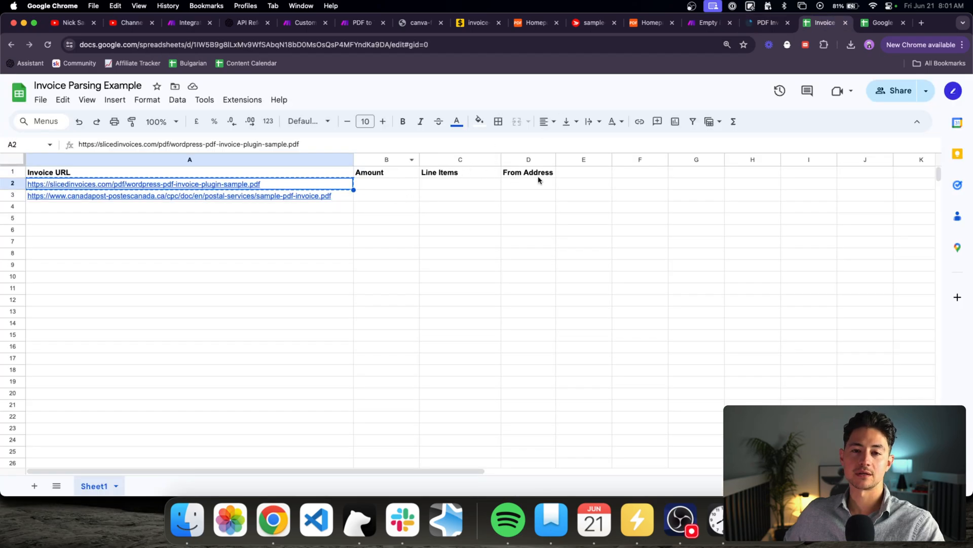
pyautogui.click(766, 22)
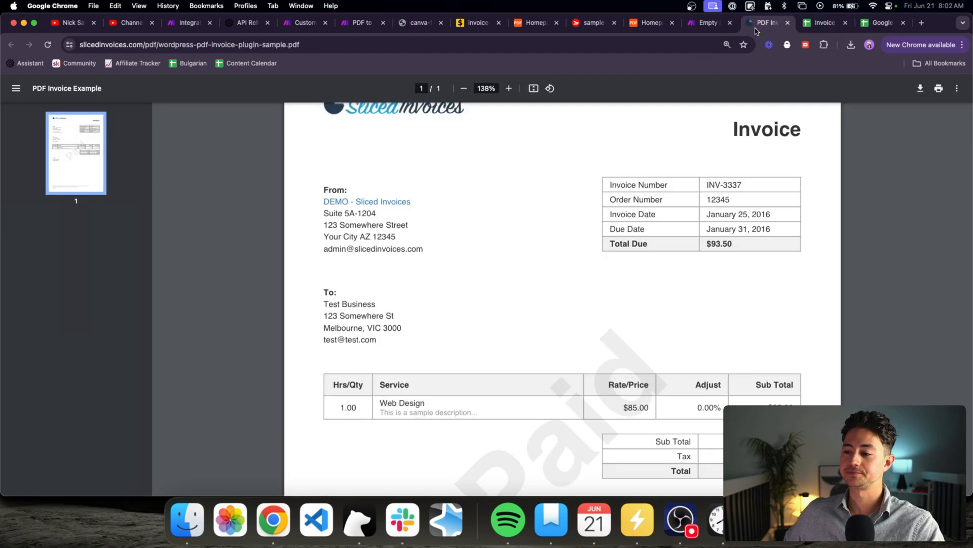
pyautogui.scroll(2, 685, 129)
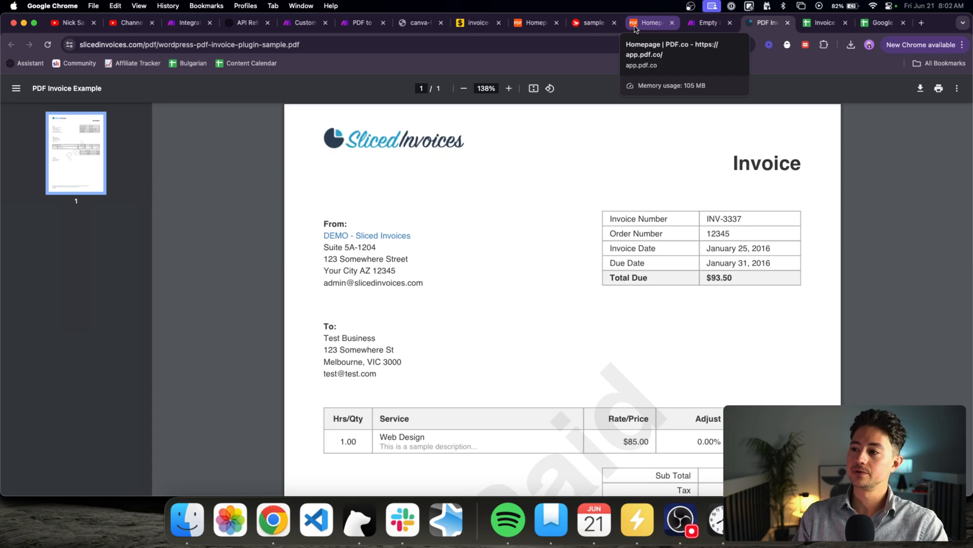
# - Review the Invoice Parsing Example sheet's invoice URLs, its Amount, Line Items and From Address headers, and the empty columns beside them
pyautogui.click(818, 31)
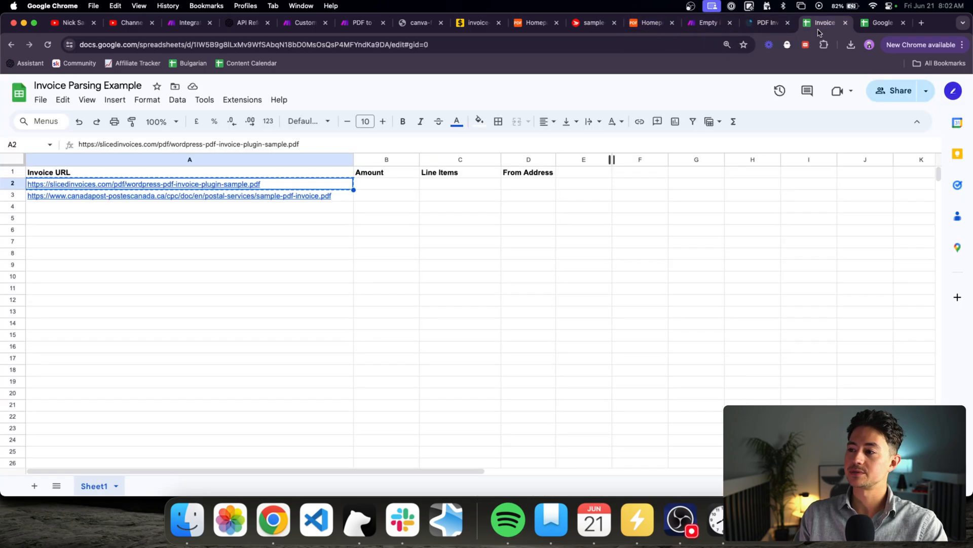
pyautogui.hotkey('shift', 'Down')
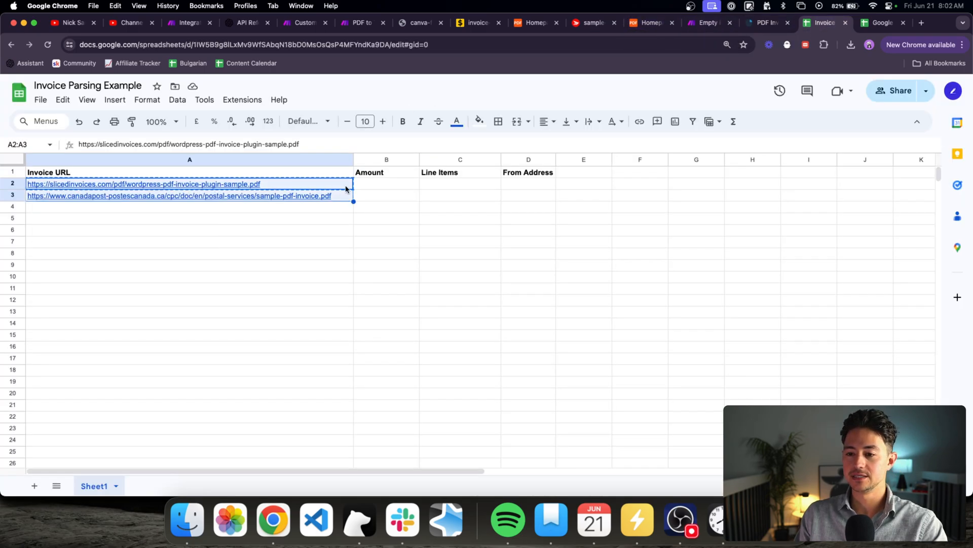
pyautogui.moveTo(385, 173); pyautogui.dragTo(534, 172)
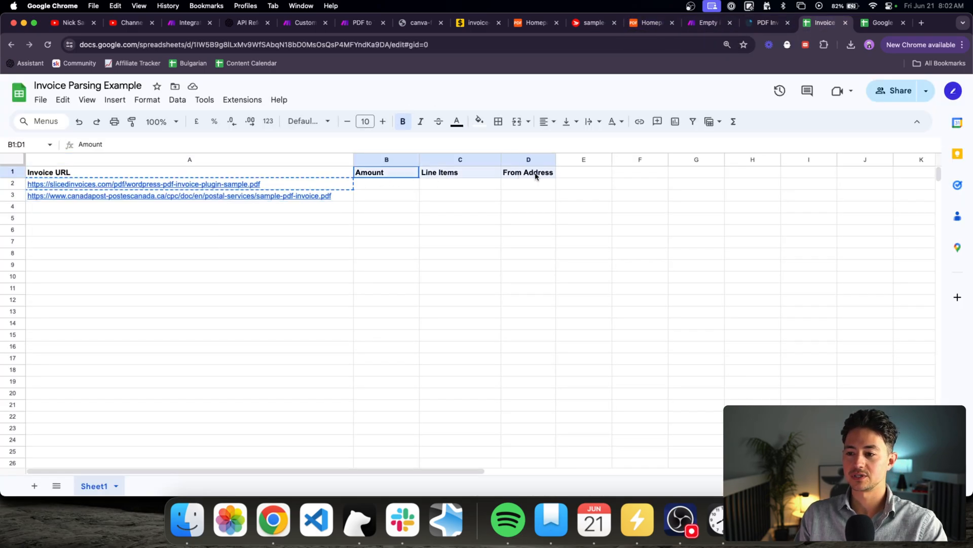
pyautogui.click(582, 172)
pyautogui.hotkey('shift', 'Right')
pyautogui.hotkey('shift', 'Right')
pyautogui.hotkey('shift', 'Right')
pyautogui.hotkey('shift', 'Right')
pyautogui.hotkey('shift', 'Right')
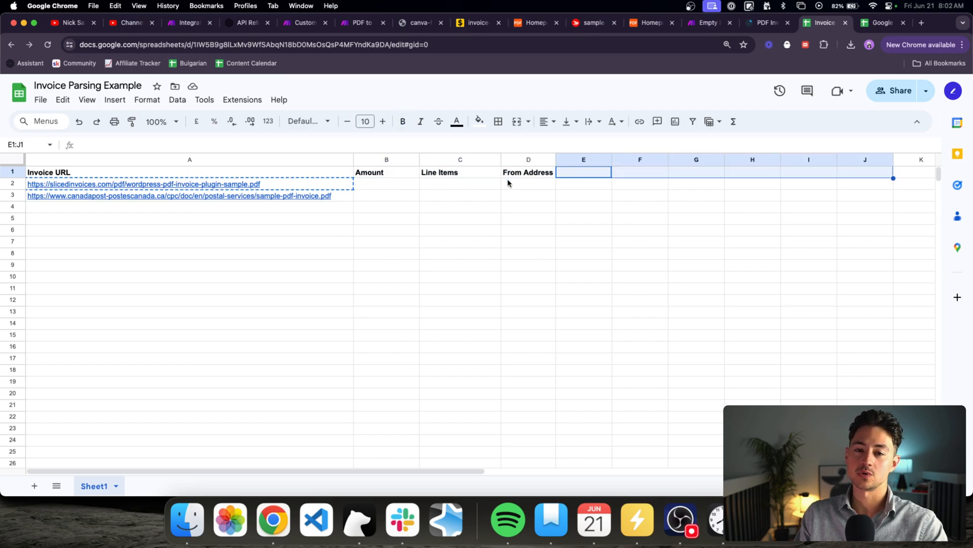
pyautogui.click(384, 175)
pyautogui.moveTo(325, 175); pyautogui.dragTo(326, 196)
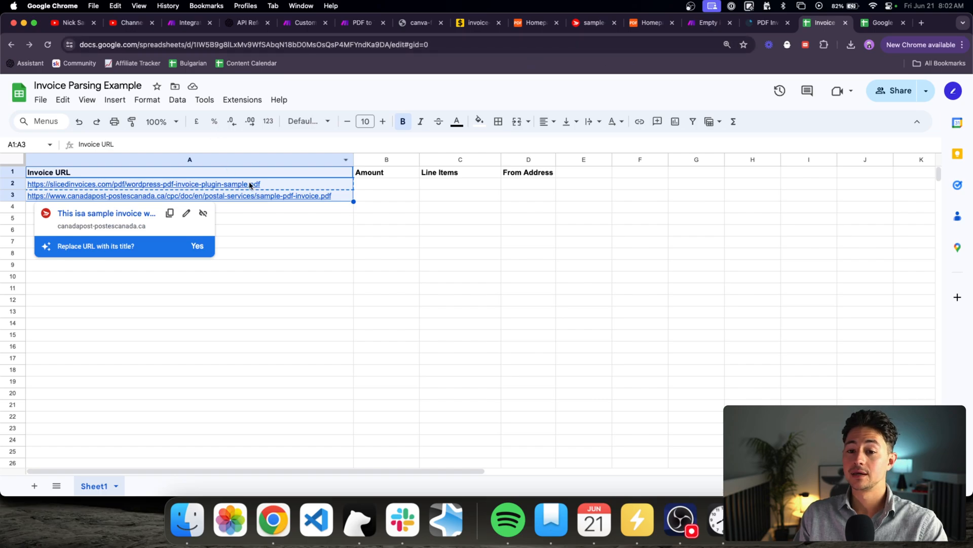
pyautogui.click(297, 187)
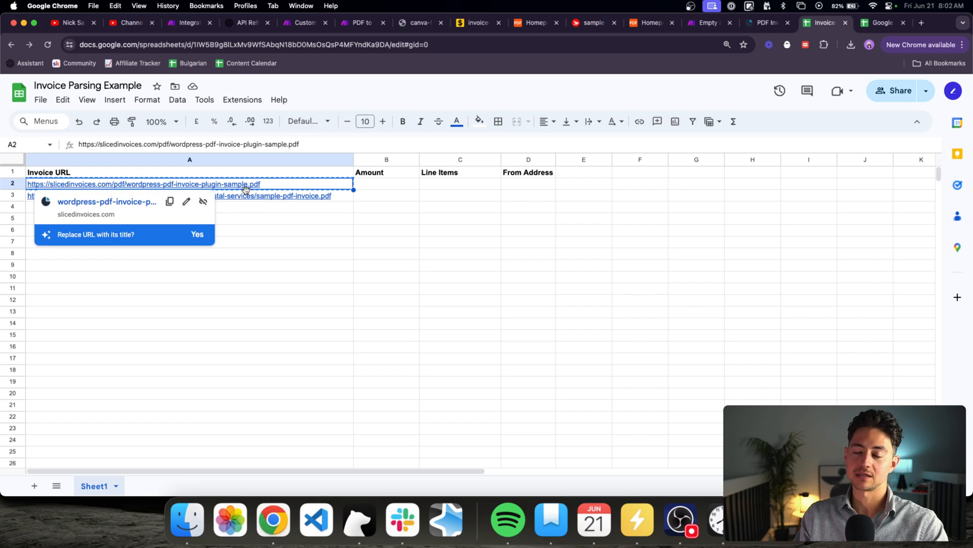
pyautogui.click(283, 231)
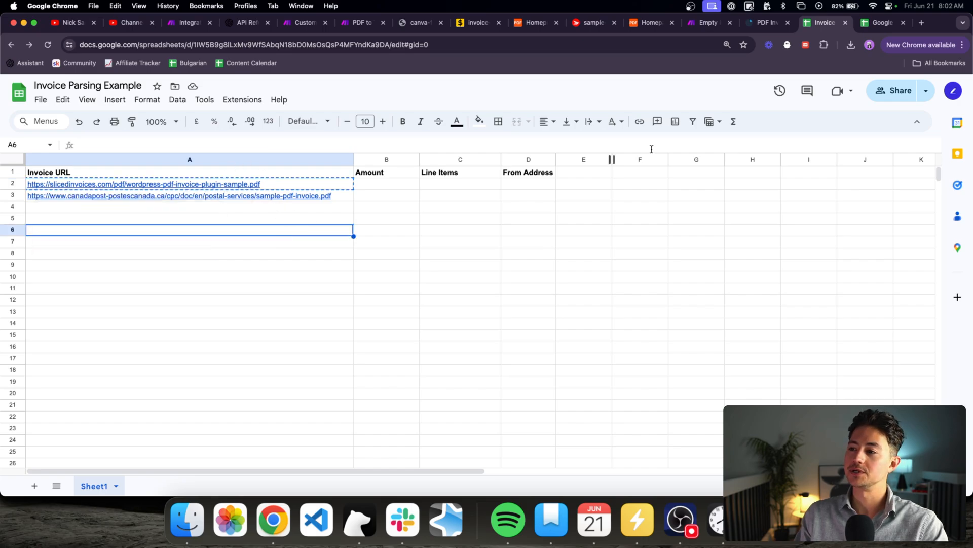
# - Add a Google Sheets Search Rows module as the first module of the Parse Invoice → Add to Sheet scenario in Make
pyautogui.click(709, 23)
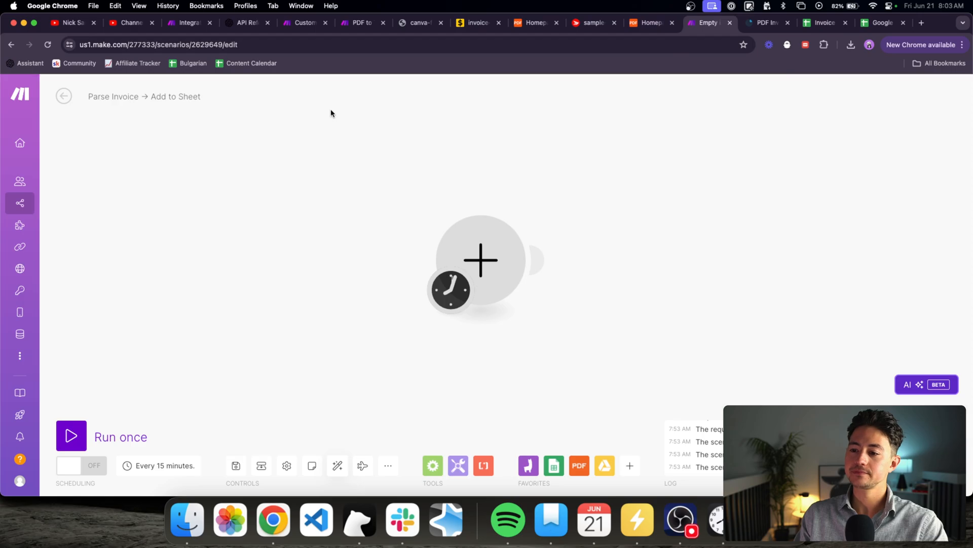
pyautogui.click(471, 247)
pyautogui.write('sheet')
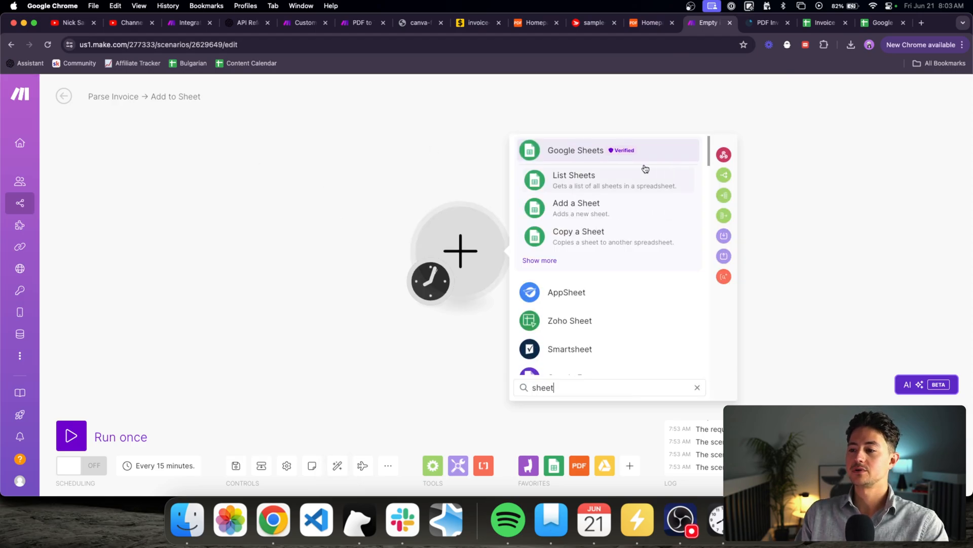
pyautogui.click(553, 259)
pyautogui.scroll(-10, 586, 269)
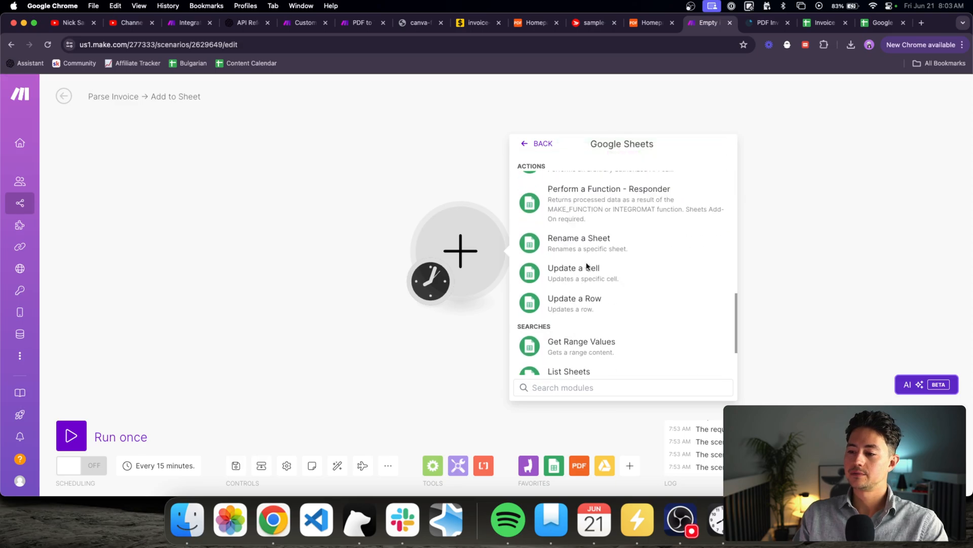
pyautogui.click(597, 328)
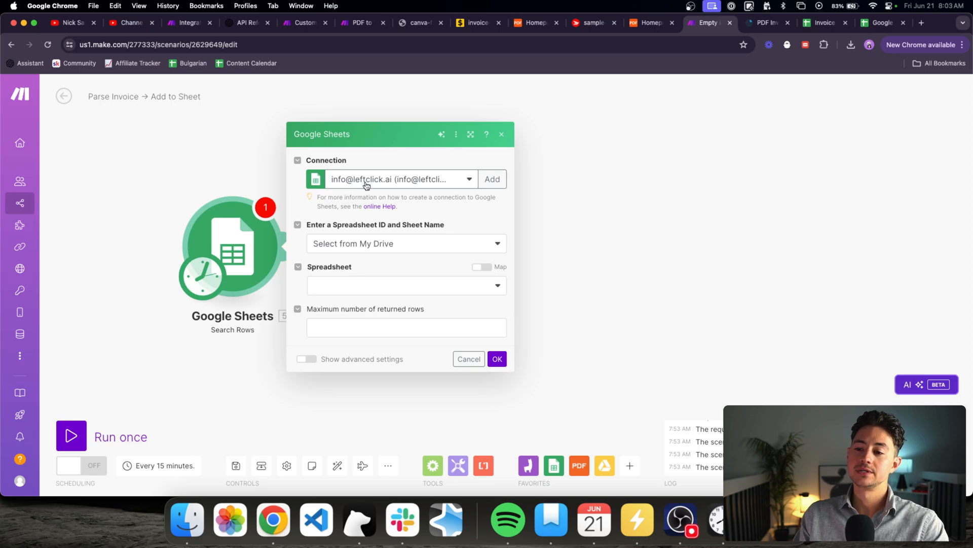
# - Set the Search Rows module to read Sheet1 of the Invoice Parsing Example spreadsheet
pyautogui.click(485, 287)
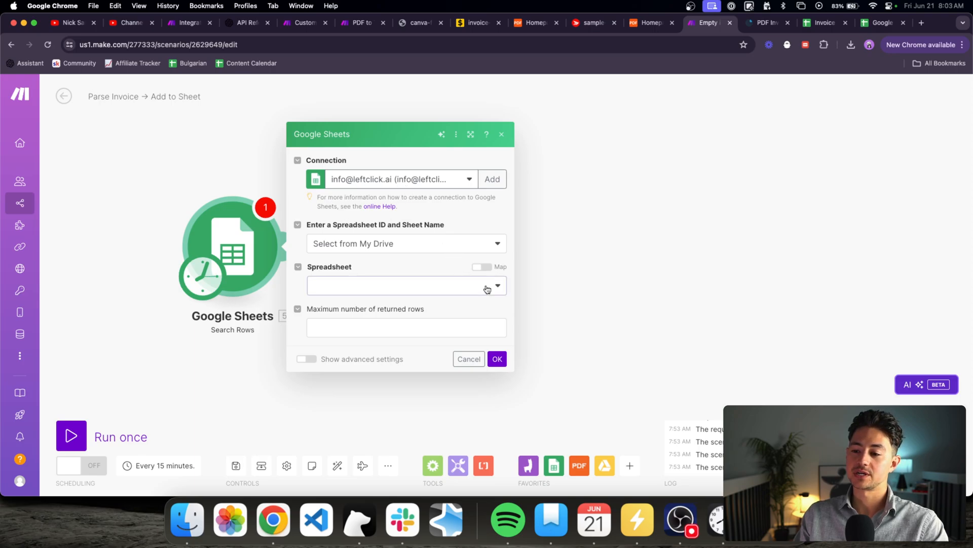
pyautogui.write('inv')
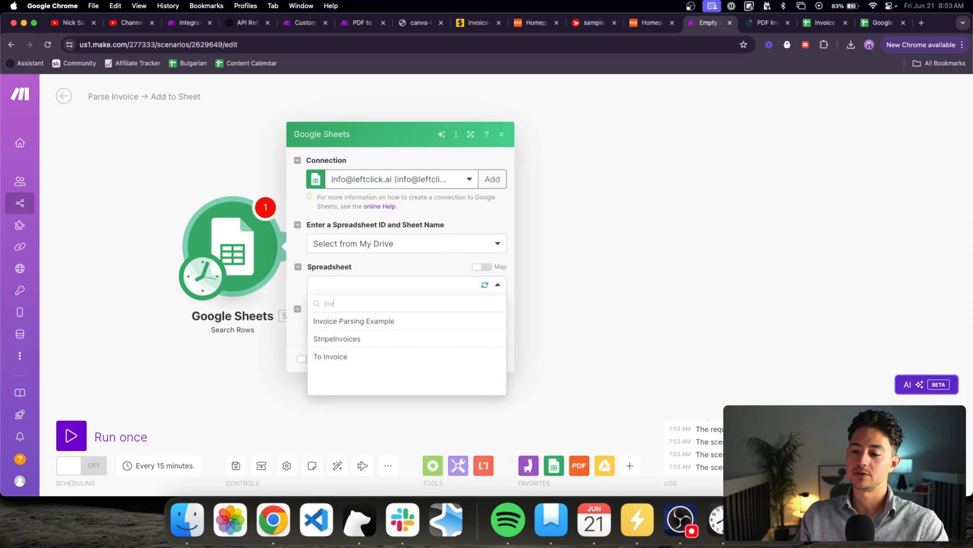
pyautogui.click(413, 327)
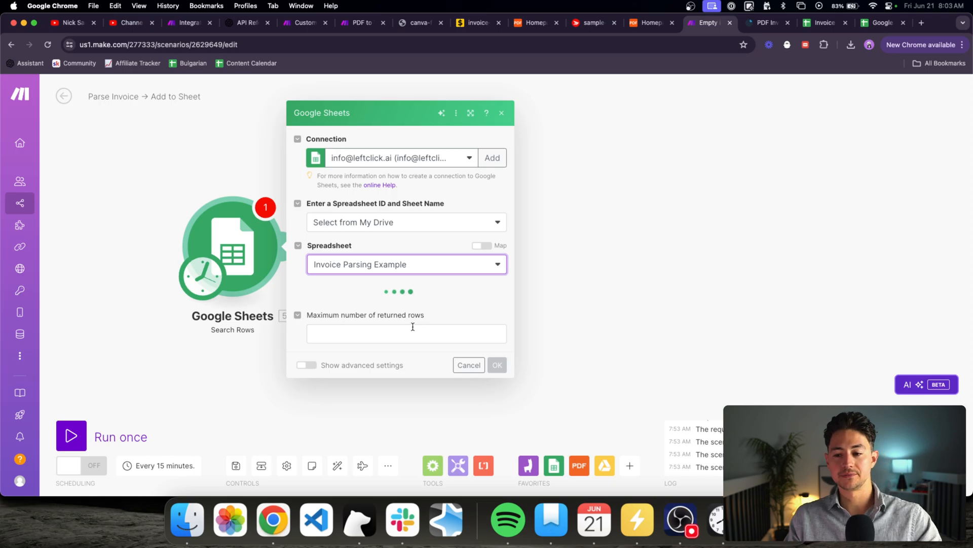
pyautogui.click(387, 305)
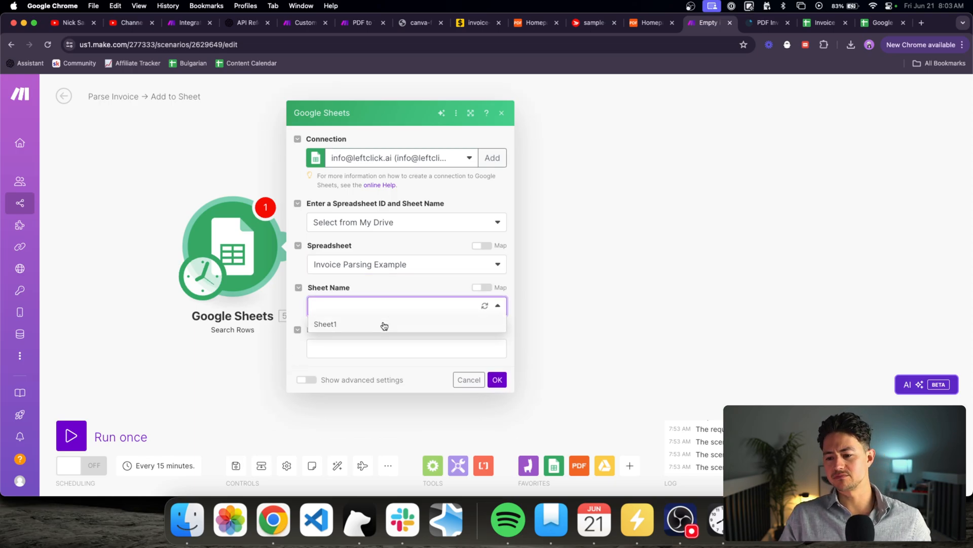
pyautogui.click(383, 325)
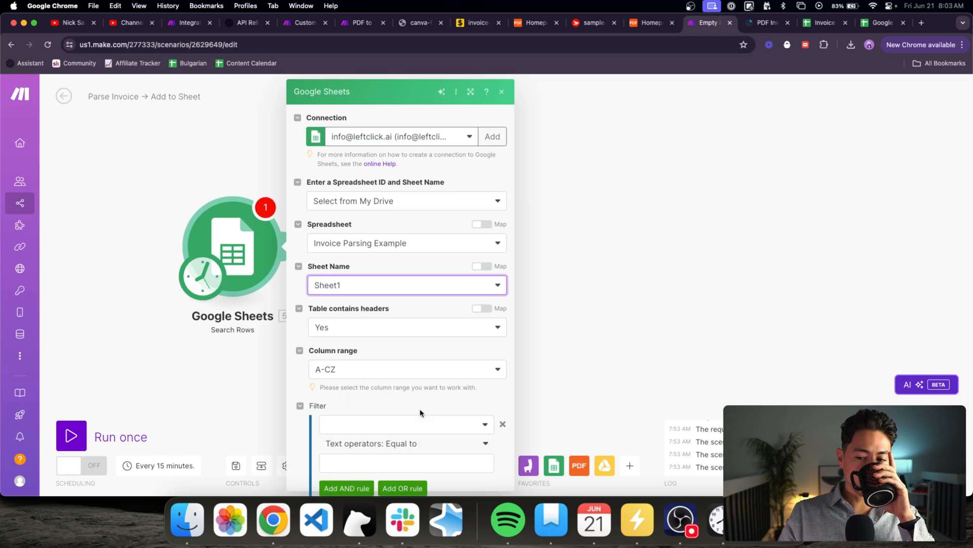
# - Limit the Search Rows module to a maximum of 1 returned row and save its settings
pyautogui.scroll(-4, 403, 449)
pyautogui.click(395, 444)
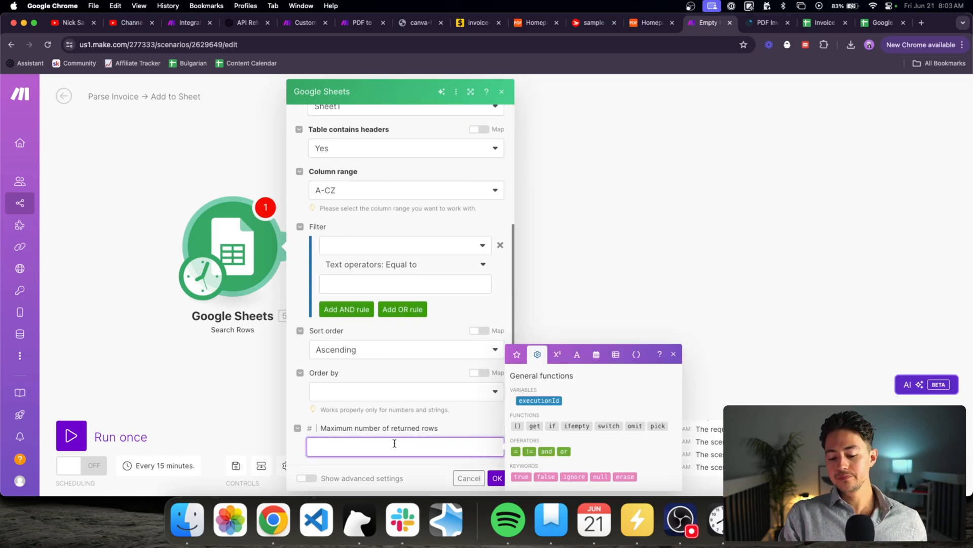
pyautogui.write('1')
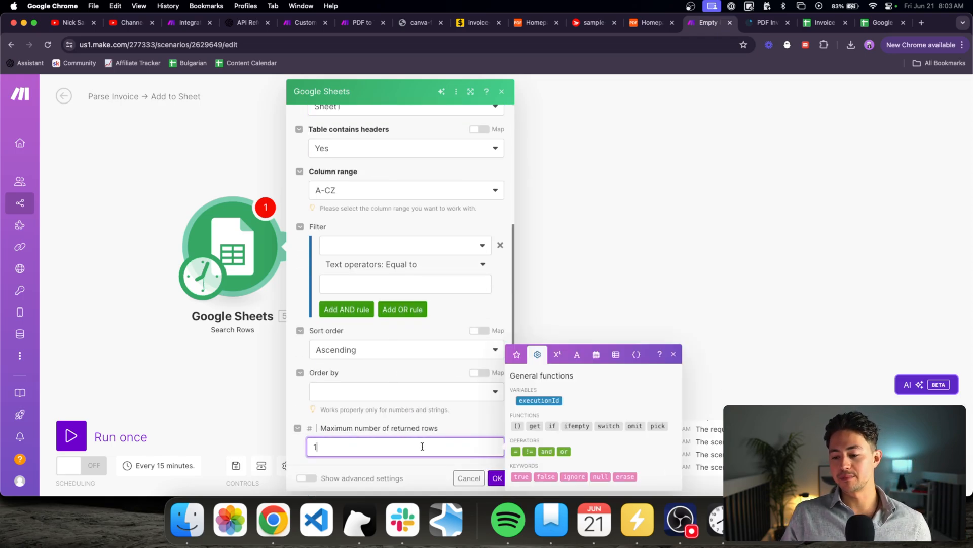
pyautogui.click(497, 477)
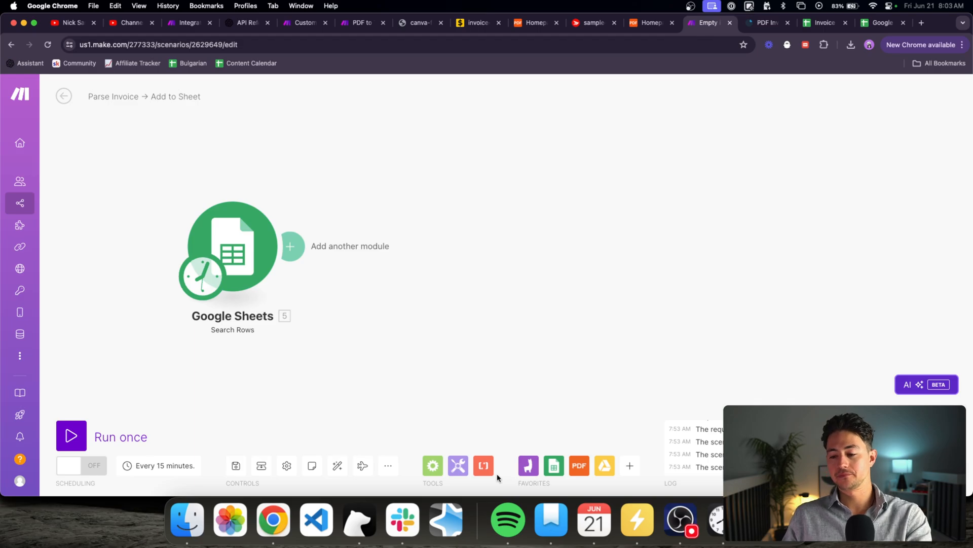
# - Run only the Search Rows module and inspect the output bundle it returns
pyautogui.rightClick(254, 248)
pyautogui.click(276, 268)
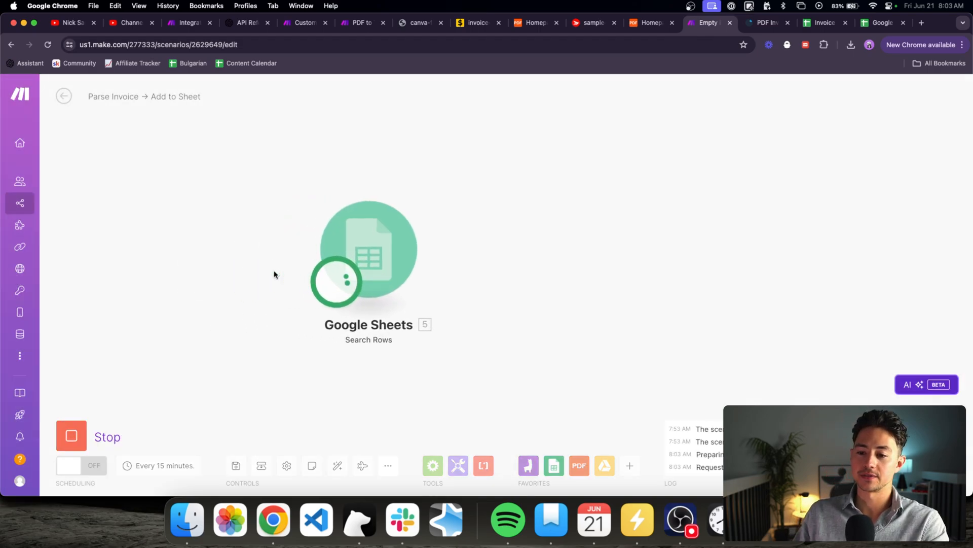
pyautogui.click(468, 189)
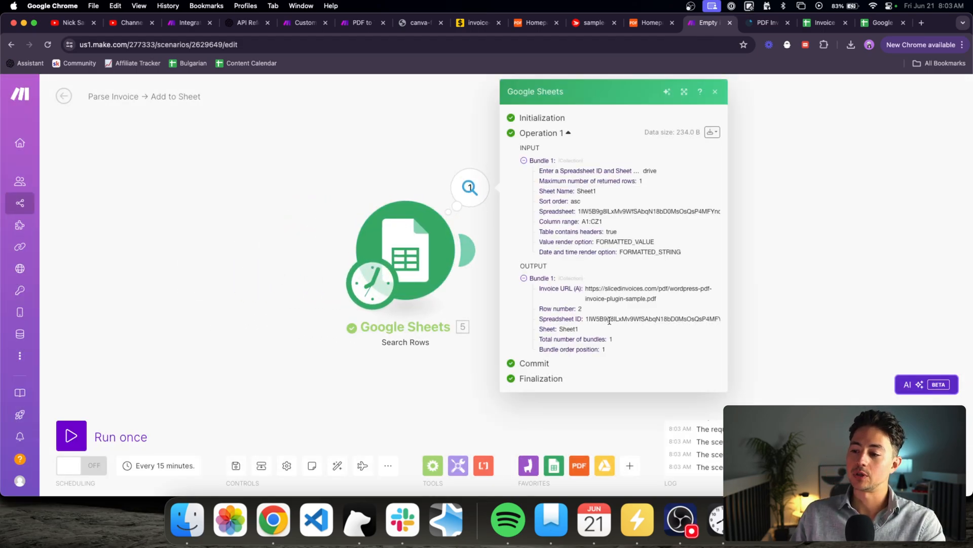
# - Open the output's invoice URL in a new tab, check the PDF, close that tab and dismiss the module output
pyautogui.tripleClick(608, 299)
pyautogui.press('cmd+c')
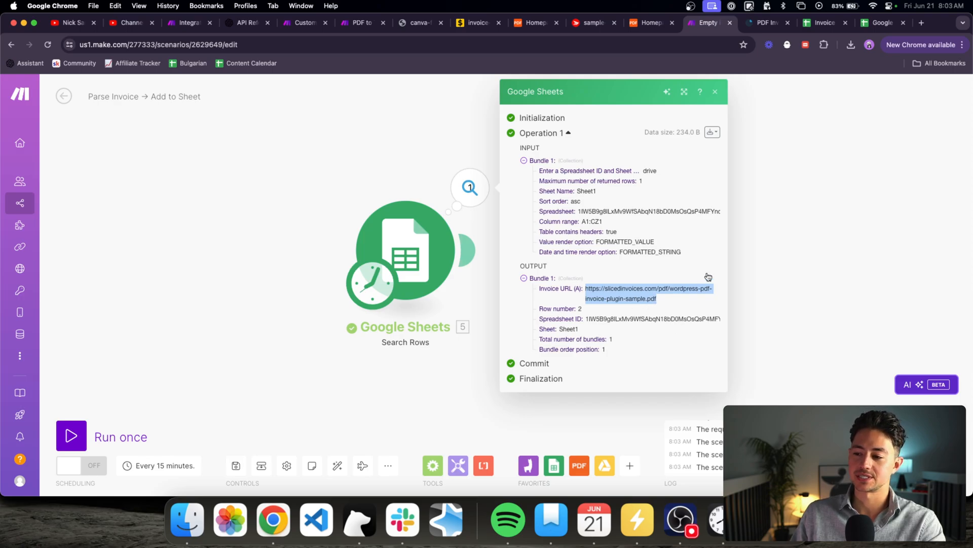
pyautogui.press('cmd+t')
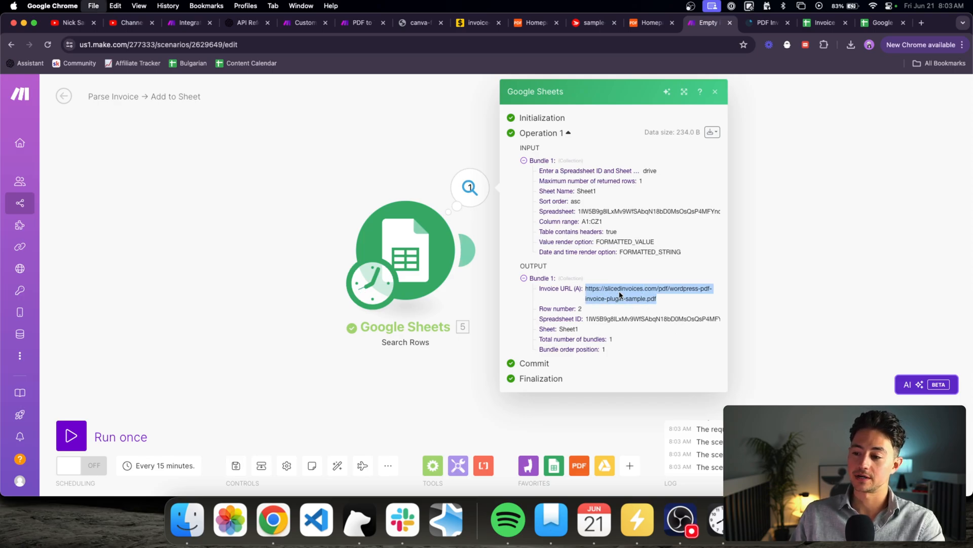
pyautogui.press('cmd+v')
pyautogui.press('Return')
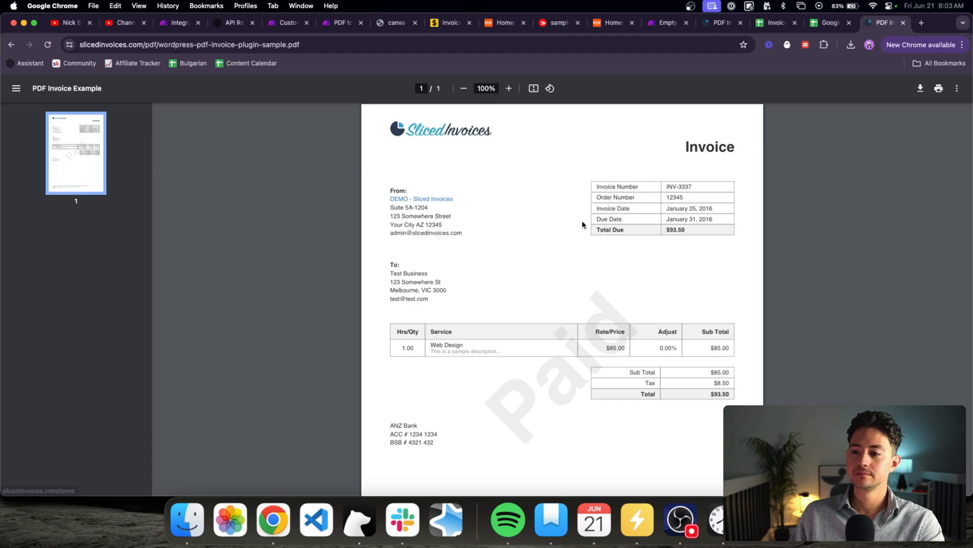
pyautogui.scroll(-5, 610, 285)
pyautogui.scroll(5, 610, 285)
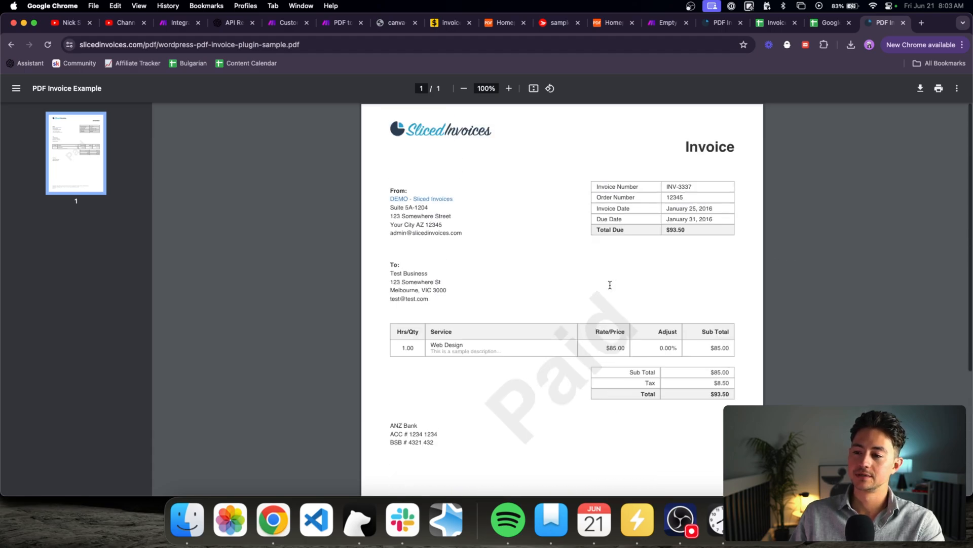
pyautogui.press('super+w')
pyautogui.click(388, 155)
pyautogui.moveTo(448, 153); pyautogui.dragTo(370, 172)
pyautogui.scroll(-3, 304, 151)
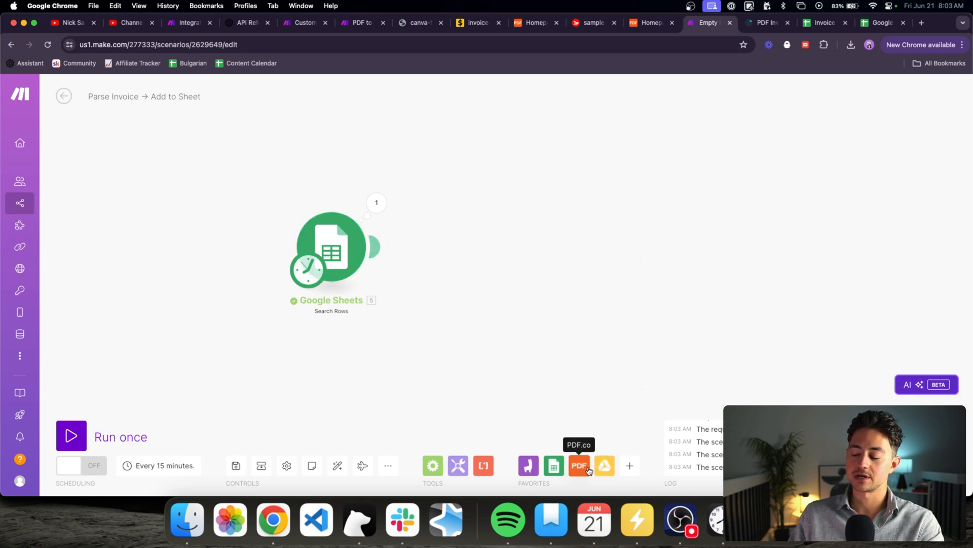
# - Add PDF.co's Convert from PDF module after the Google Sheets Search Rows module and open its settings
pyautogui.click(630, 466)
pyautogui.write('pdf')
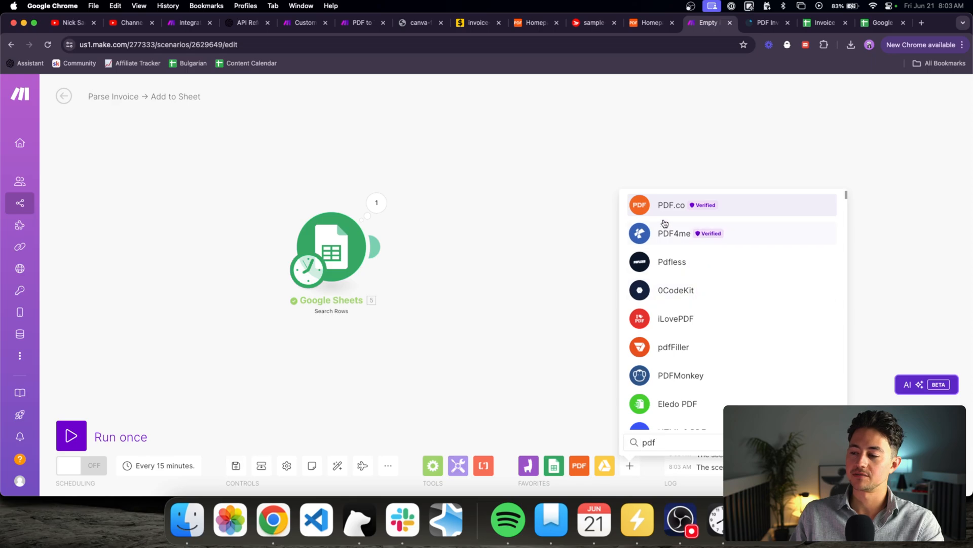
pyautogui.click(661, 212)
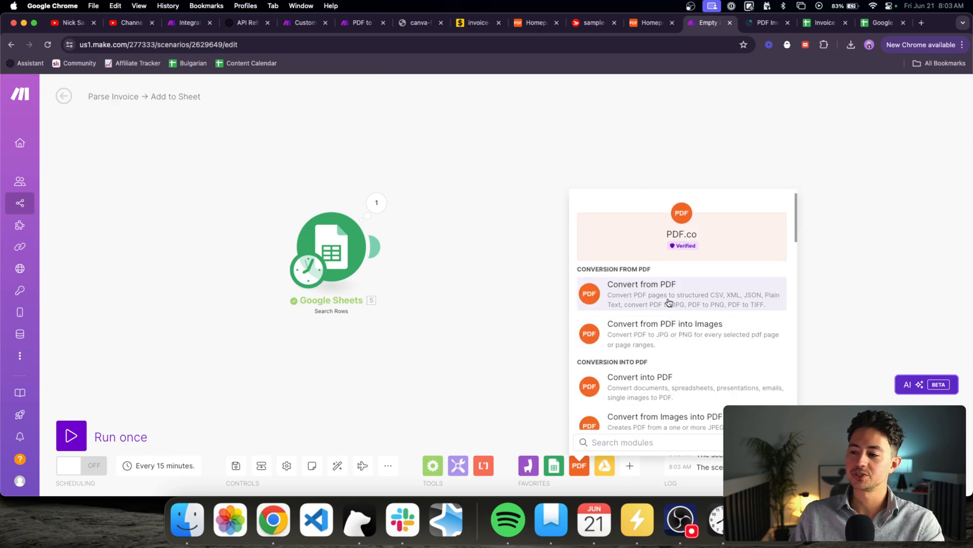
pyautogui.scroll(-5, 670, 303)
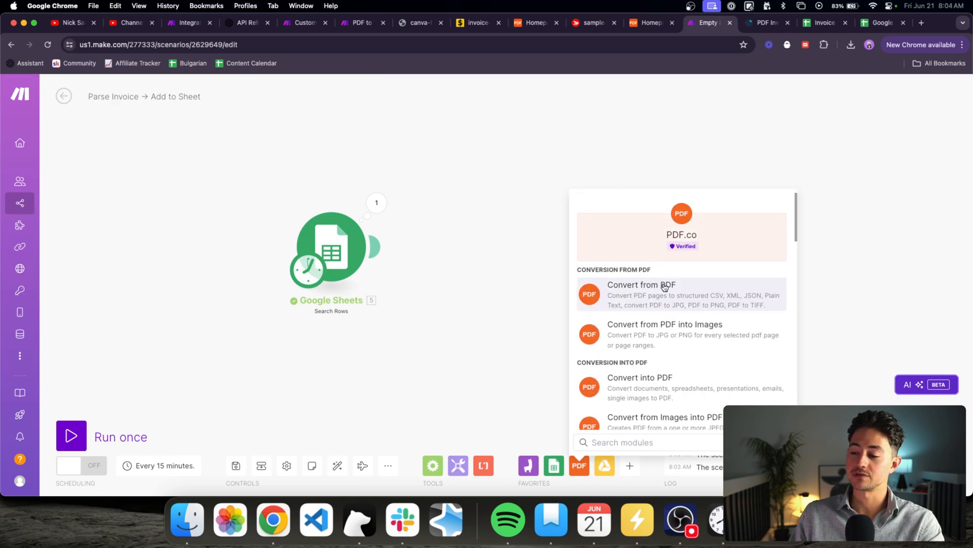
pyautogui.scroll(-2, 665, 287)
pyautogui.scroll(-2, 693, 284)
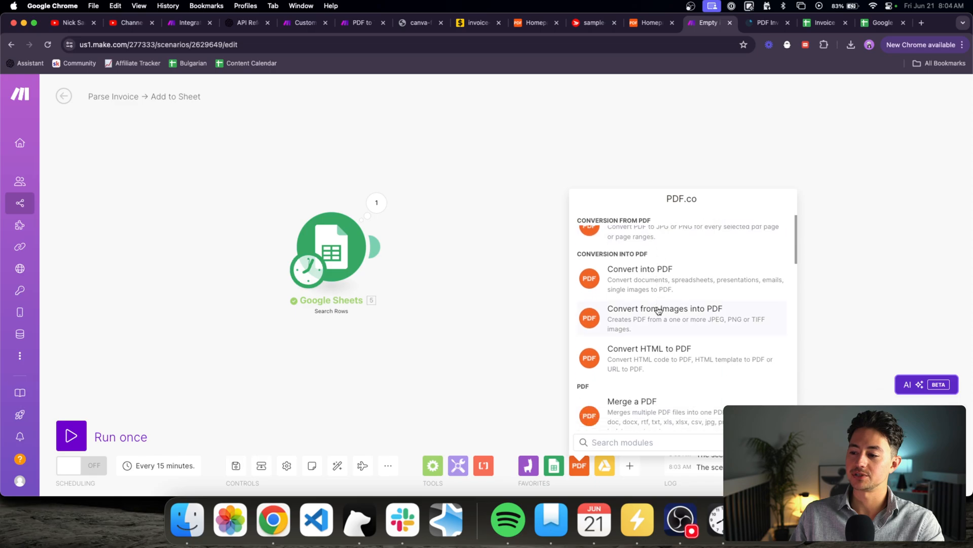
pyautogui.scroll(-2, 654, 357)
pyautogui.scroll(-10, 657, 358)
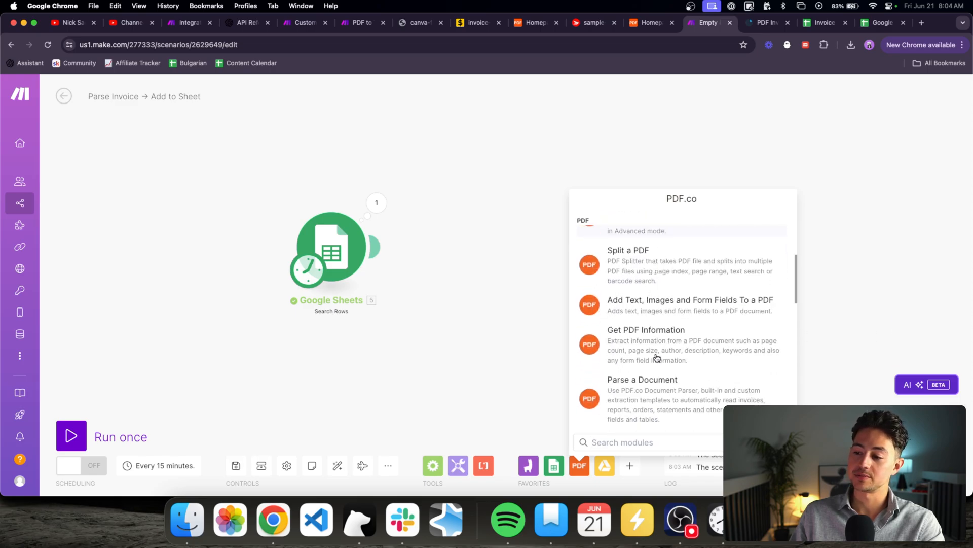
pyautogui.scroll(-3, 656, 357)
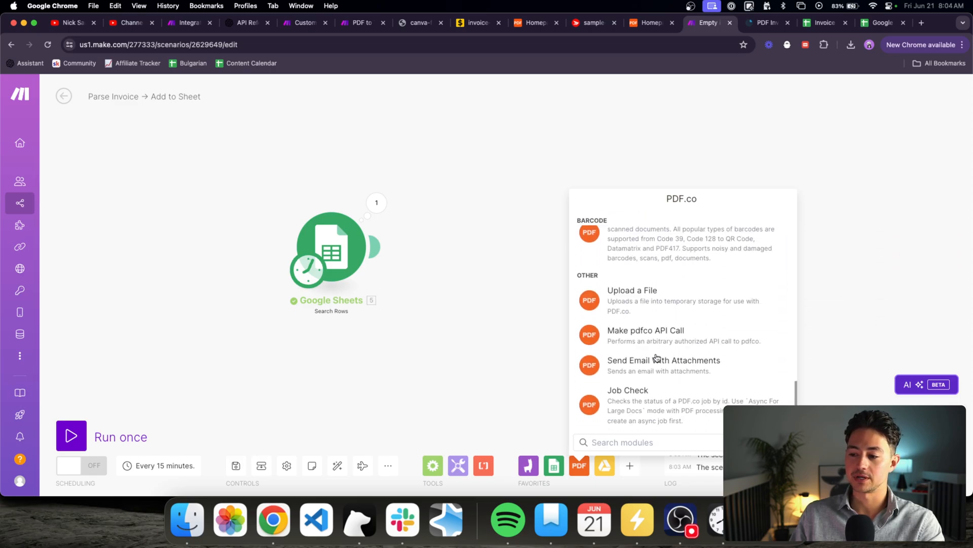
pyautogui.scroll(8, 657, 357)
pyautogui.scroll(10, 657, 357)
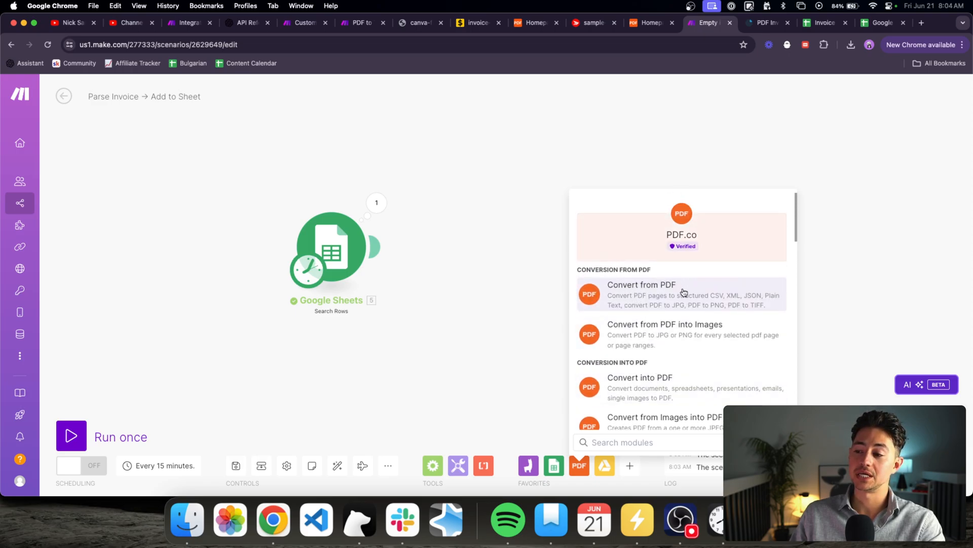
pyautogui.click(721, 300)
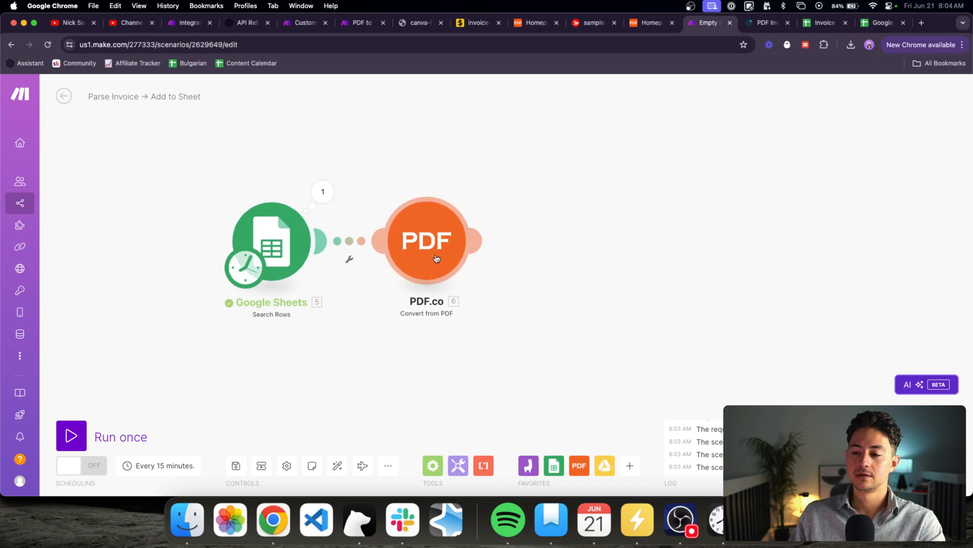
pyautogui.click(446, 243)
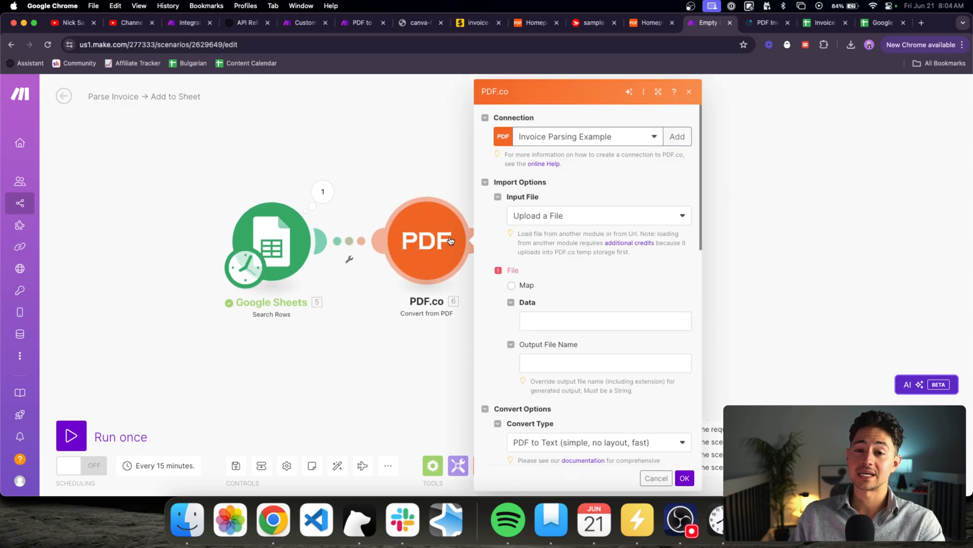
pyautogui.click(677, 137)
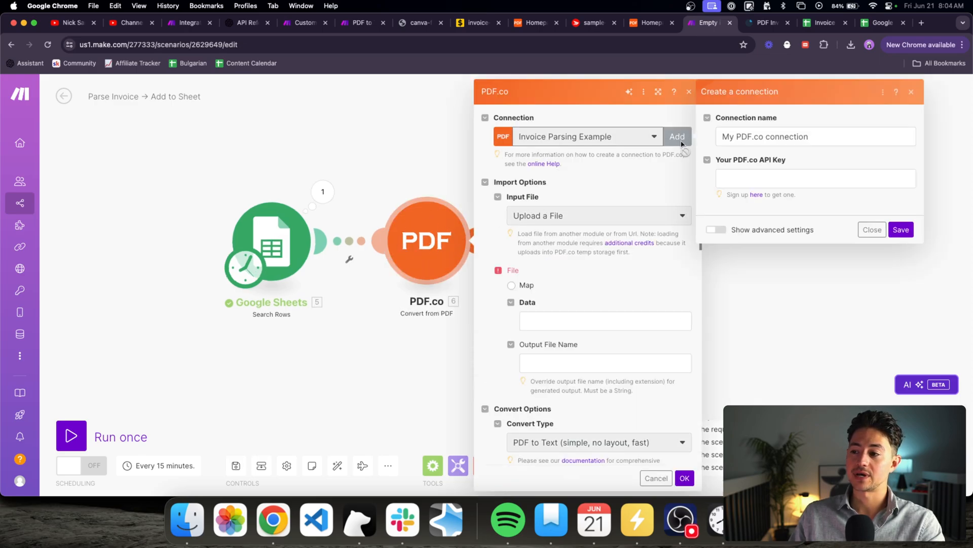
pyautogui.click(725, 173)
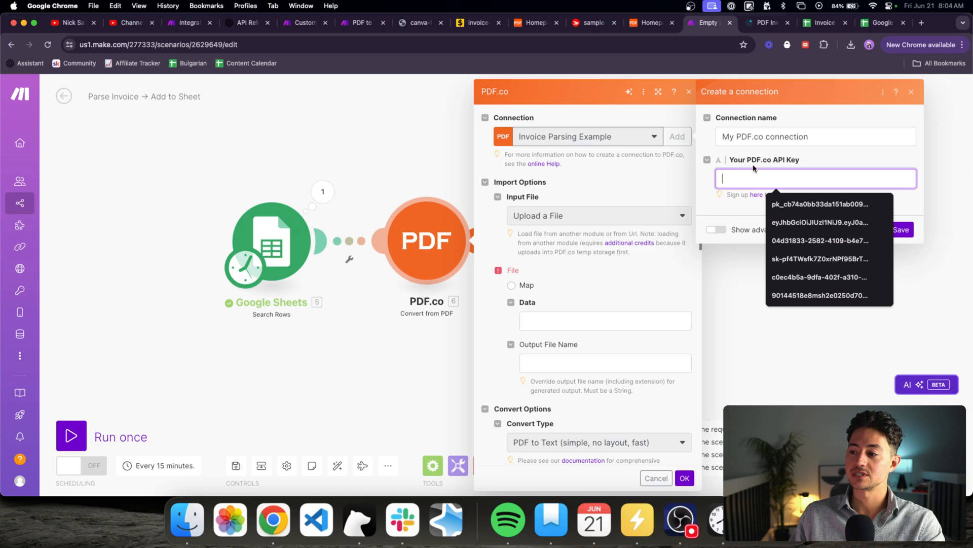
pyautogui.click(758, 156)
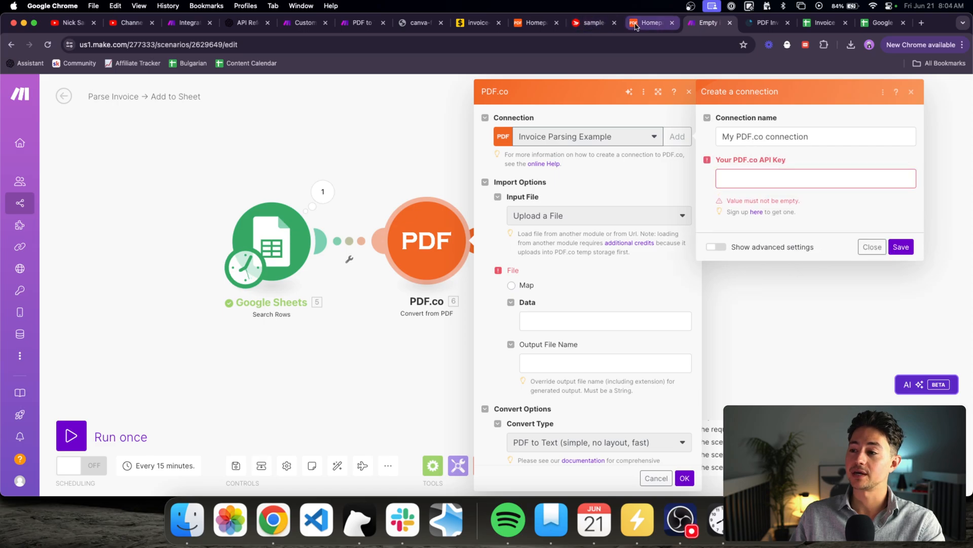
pyautogui.click(539, 27)
pyautogui.click(143, 44)
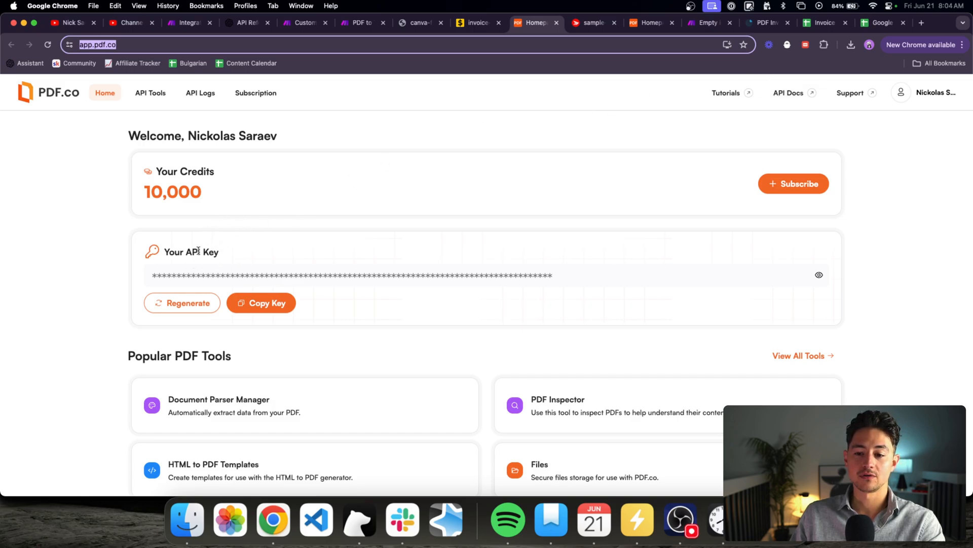
pyautogui.click(264, 307)
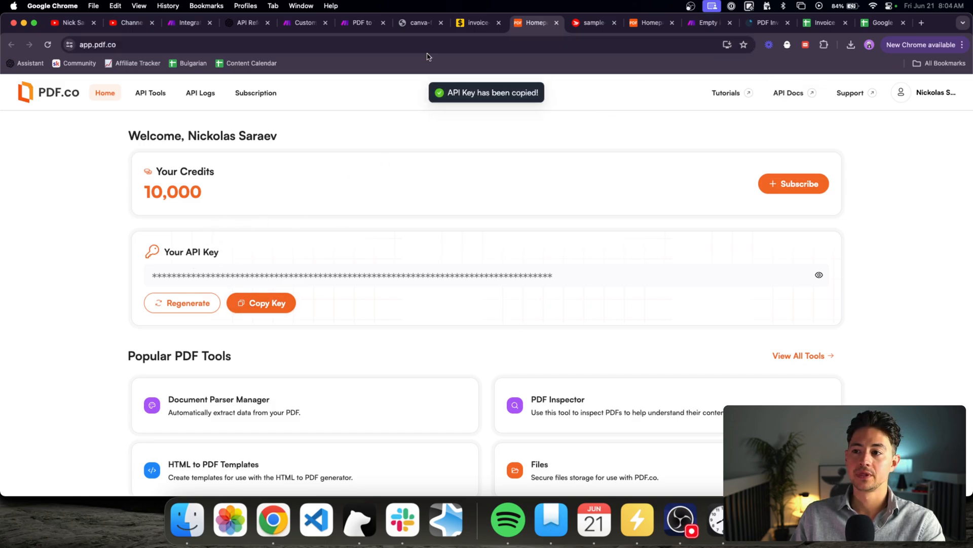
pyautogui.click(690, 25)
pyautogui.click(730, 179)
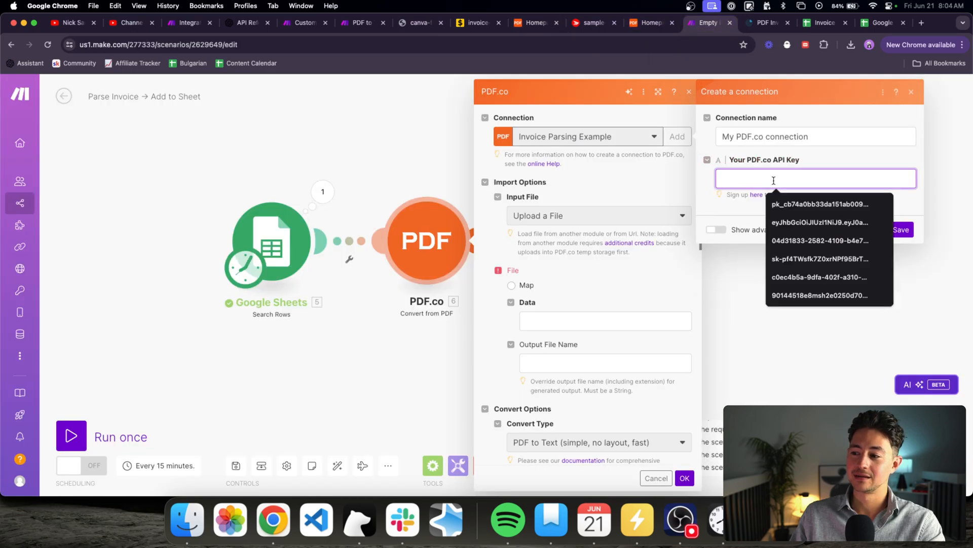
pyautogui.click(911, 92)
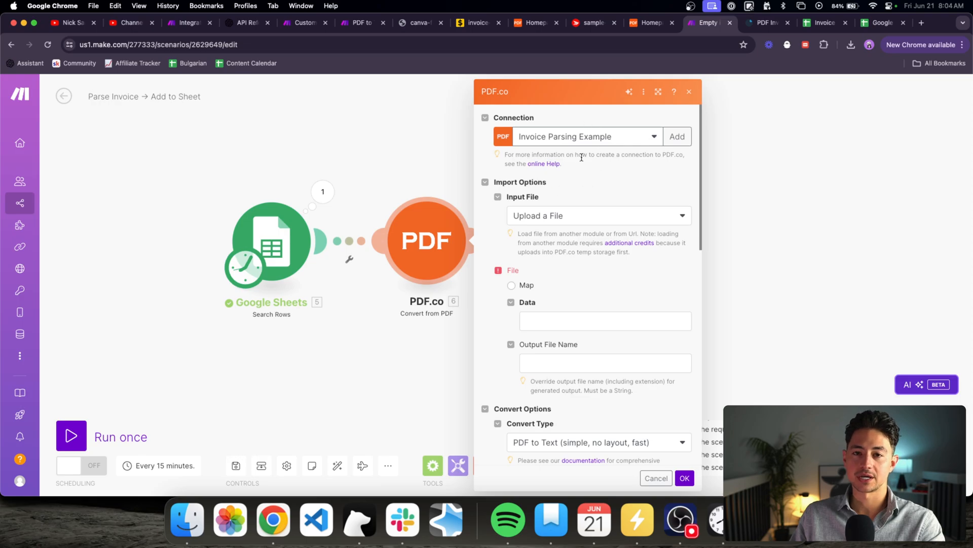
# - Set the input file to Import a File From URL and map Search Rows' Invoice URL (A) as its Url
pyautogui.scroll(-2, 604, 192)
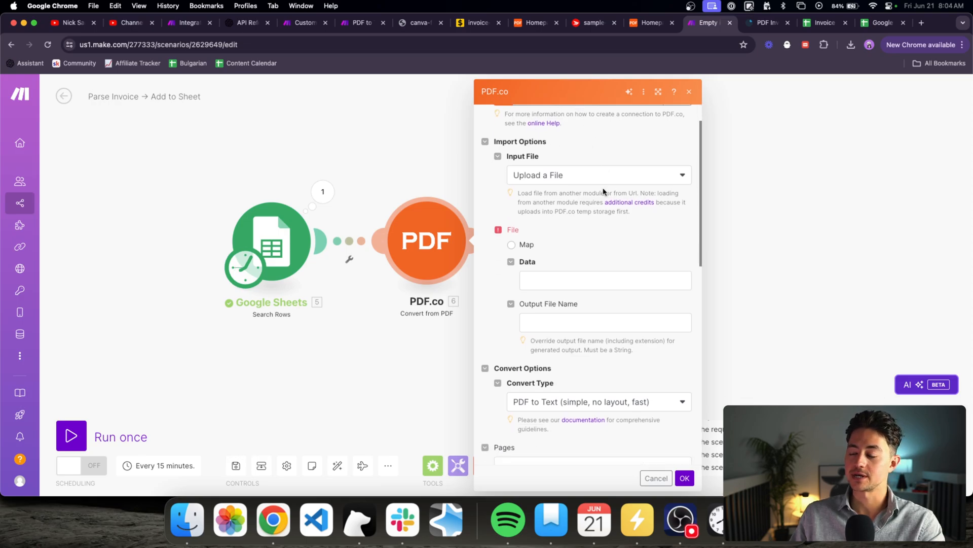
pyautogui.click(539, 177)
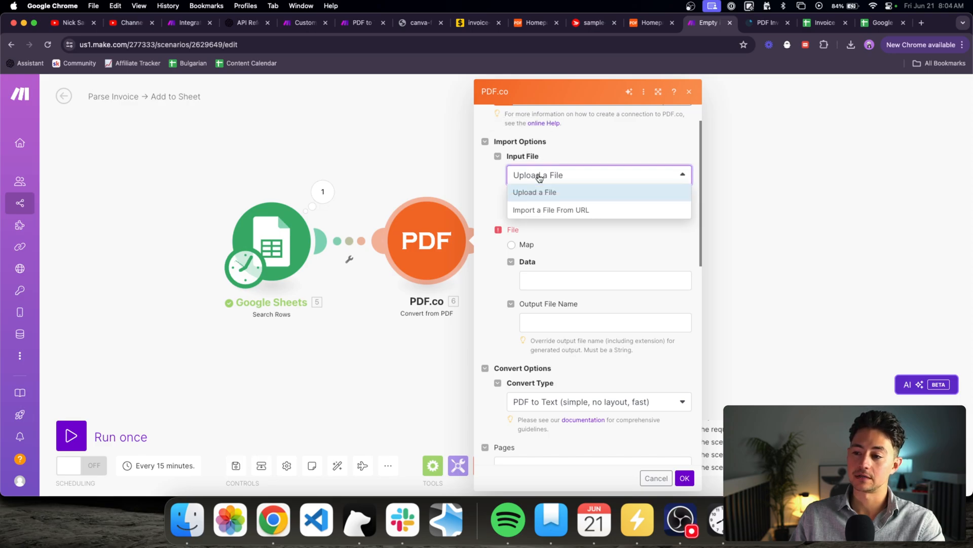
pyautogui.click(543, 209)
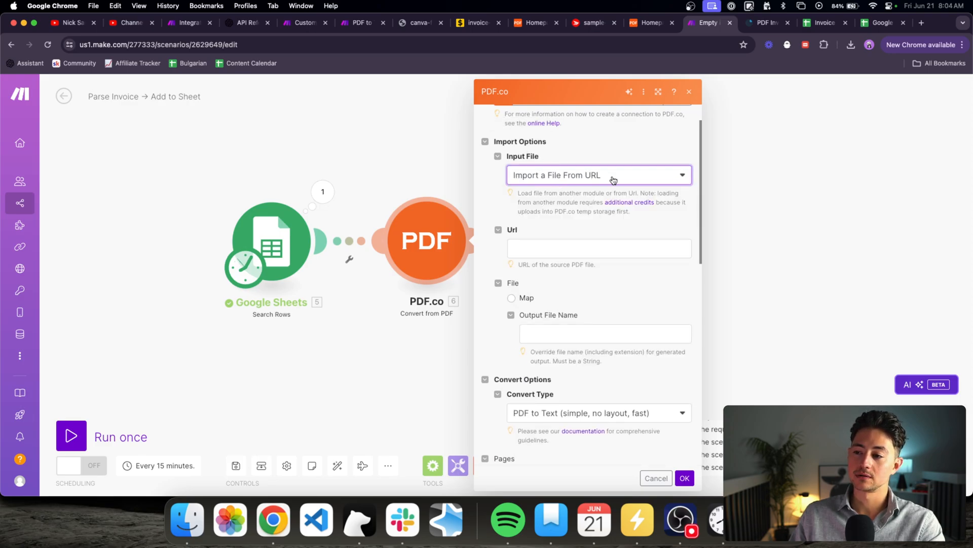
pyautogui.click(323, 194)
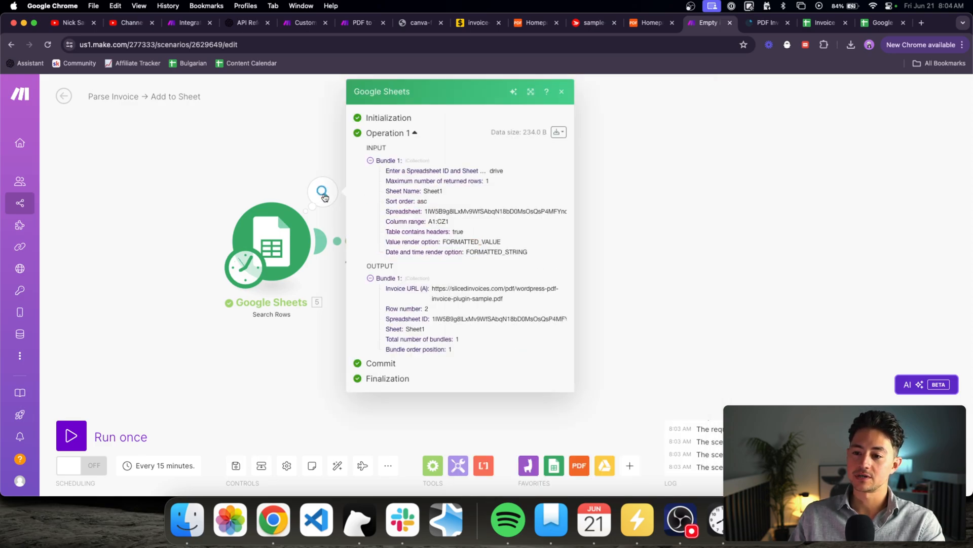
pyautogui.tripleClick(456, 298)
pyautogui.click(622, 295)
pyautogui.click(460, 235)
pyautogui.click(542, 247)
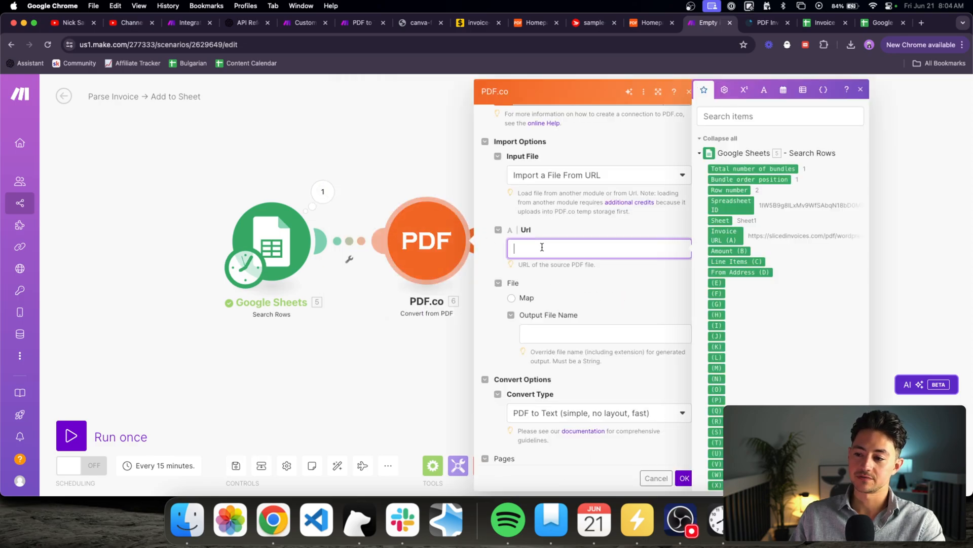
pyautogui.click(726, 234)
pyautogui.scroll(-3, 615, 227)
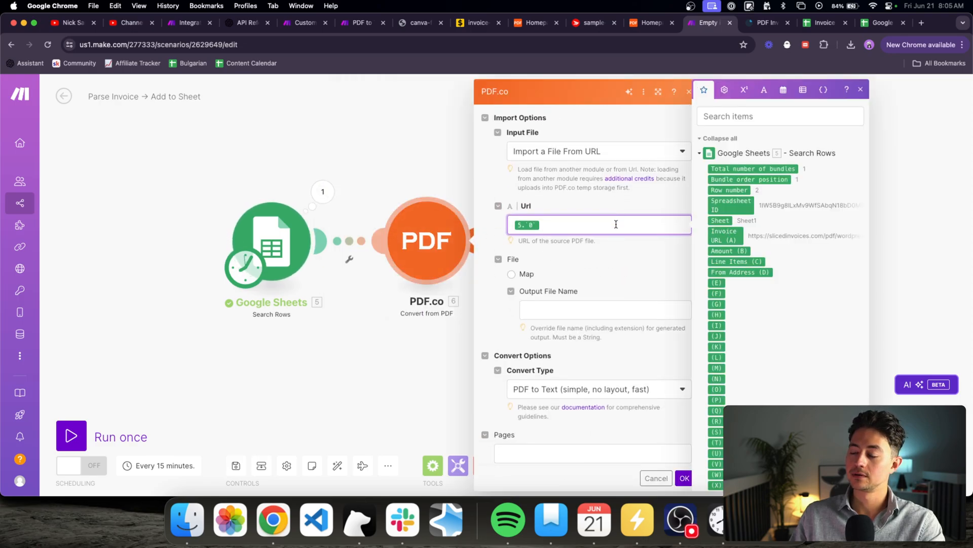
pyautogui.click(616, 228)
pyautogui.scroll(2, 569, 223)
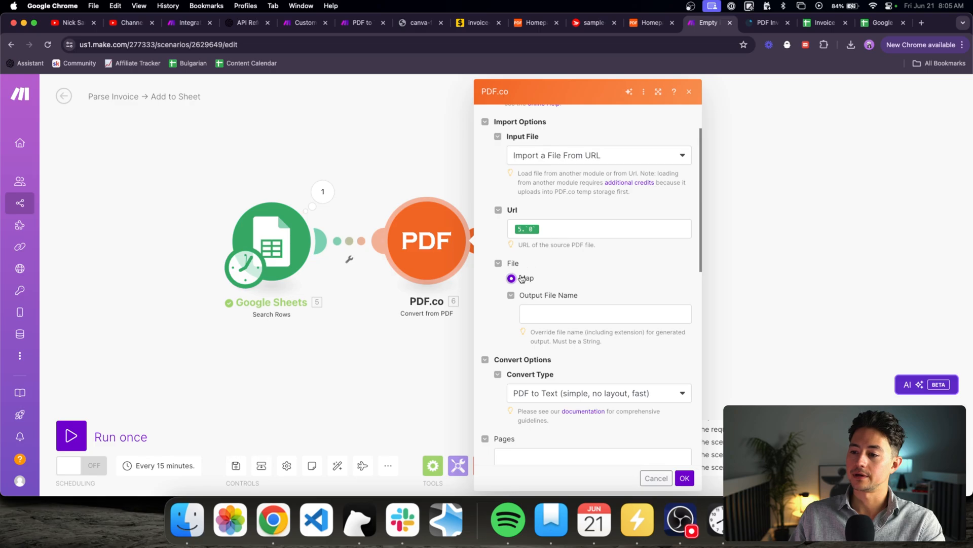
# - Try the Upload a File input option and return the input to Import a File From URL
pyautogui.click(613, 164)
pyautogui.click(601, 172)
pyautogui.click(584, 166)
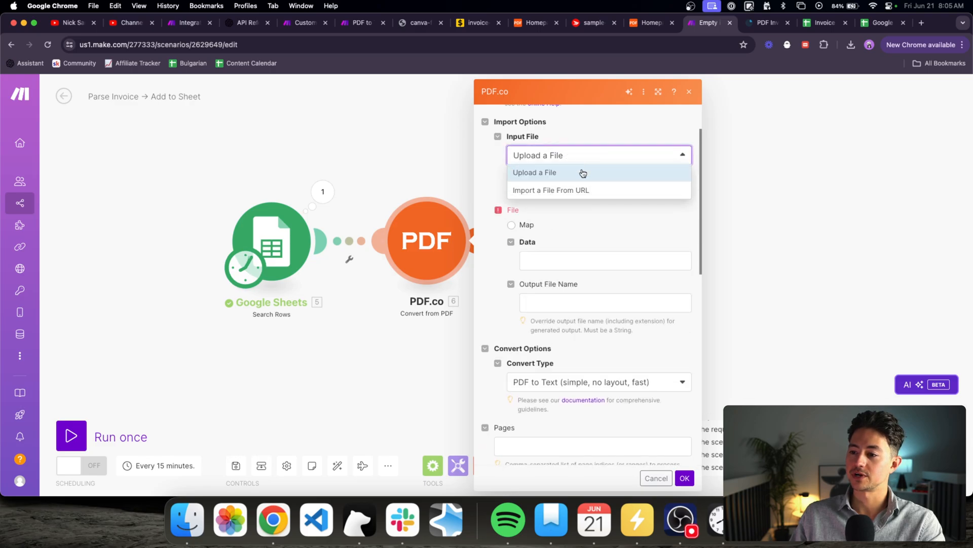
pyautogui.click(576, 189)
pyautogui.click(544, 231)
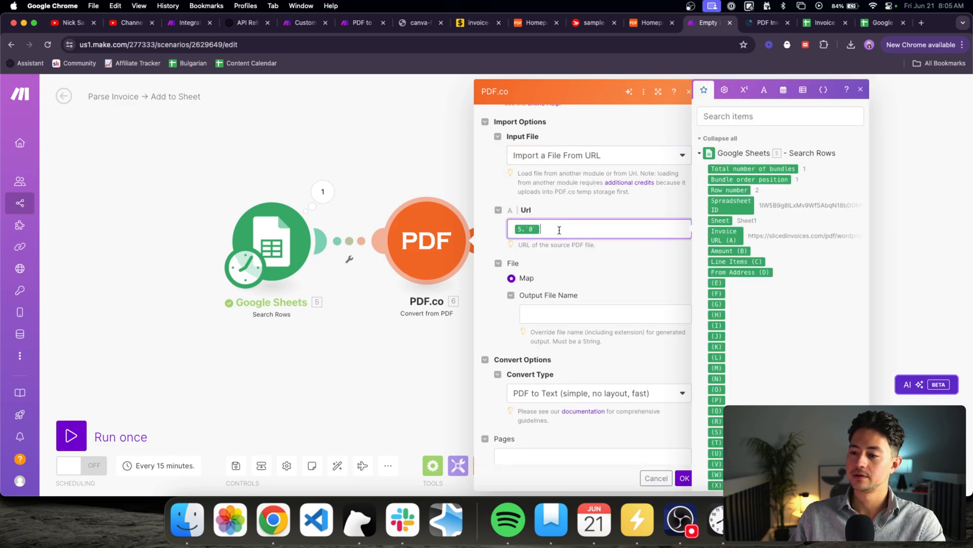
pyautogui.click(622, 206)
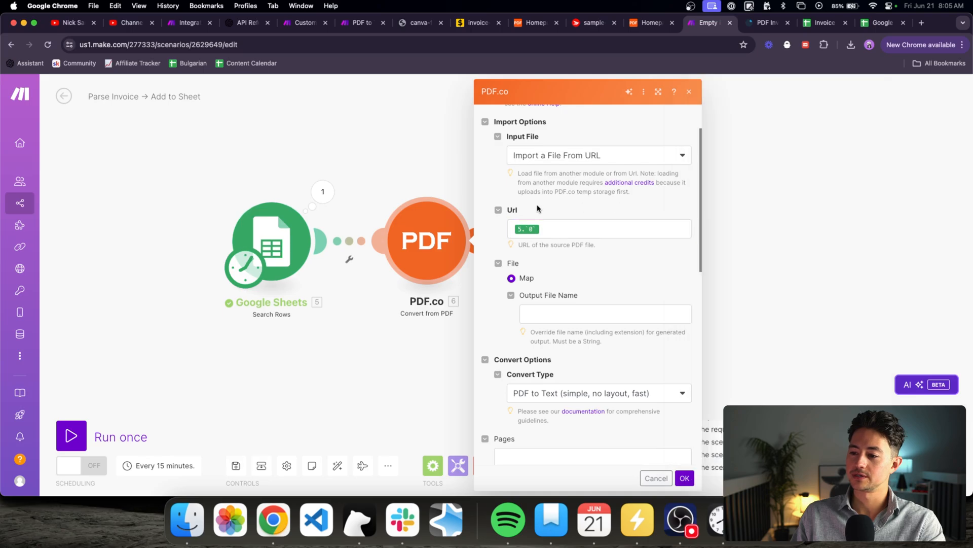
# - Set the converted file's output name to Example
pyautogui.scroll(-5, 537, 209)
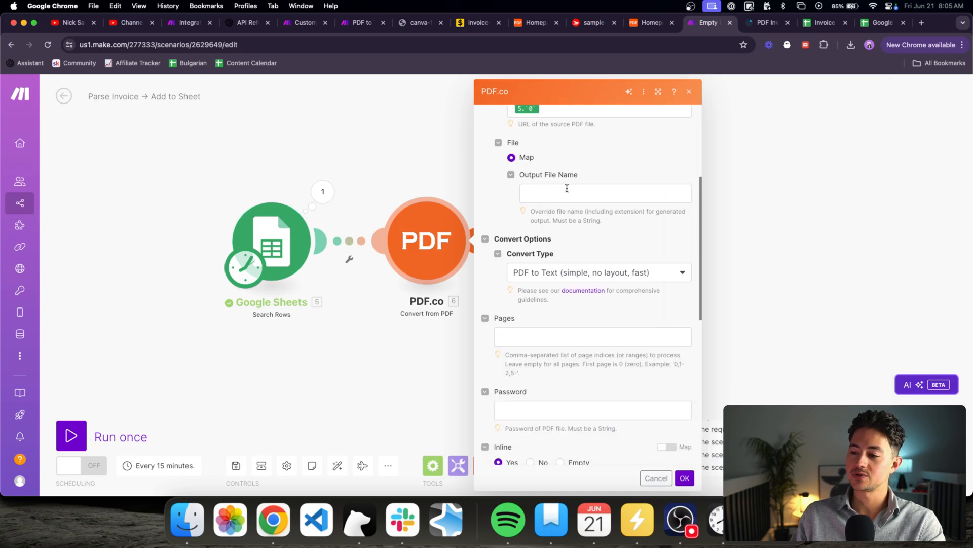
pyautogui.click(568, 188)
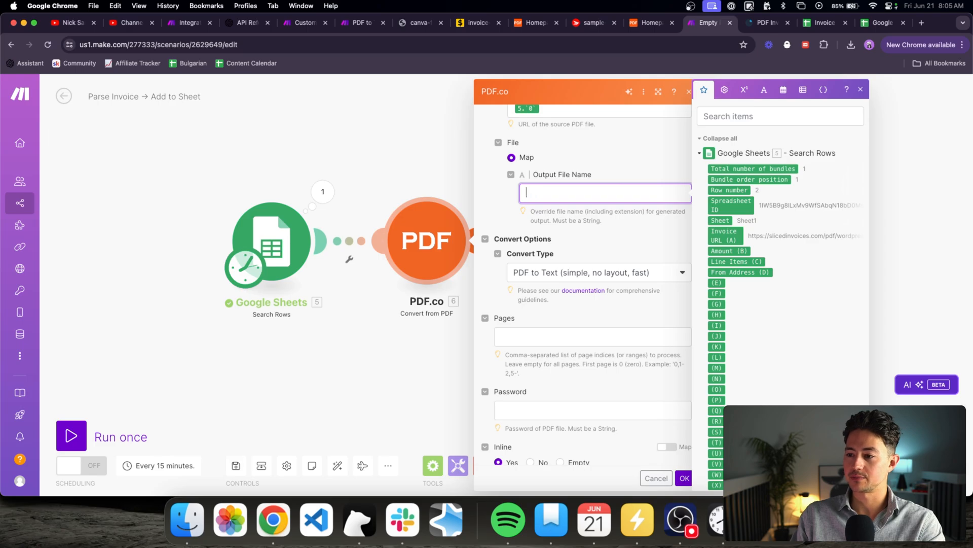
pyautogui.write('xa,')
pyautogui.write('xample')
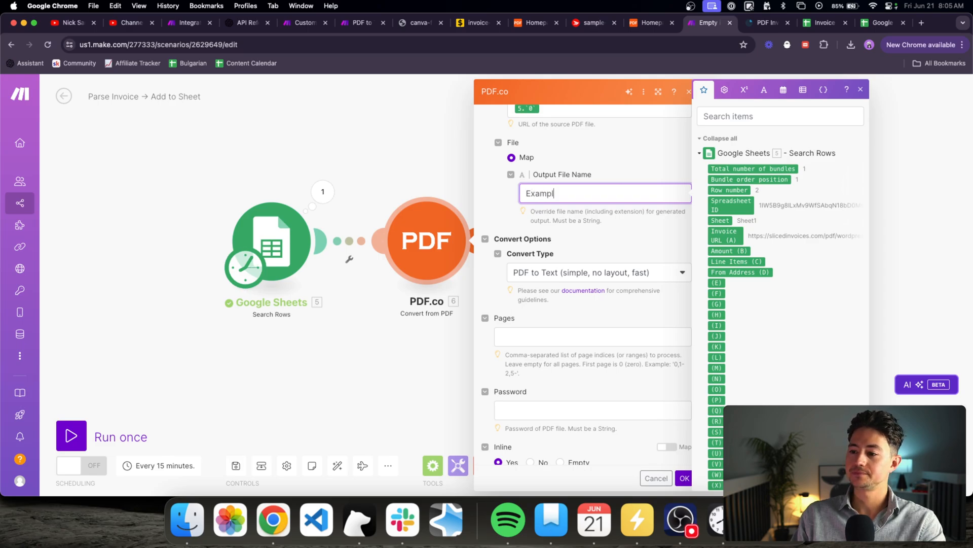
pyautogui.click(642, 222)
# - Look through the available convert types and examine the layout of the sender block and invoice details in the sample invoice PDF
pyautogui.scroll(-3, 657, 232)
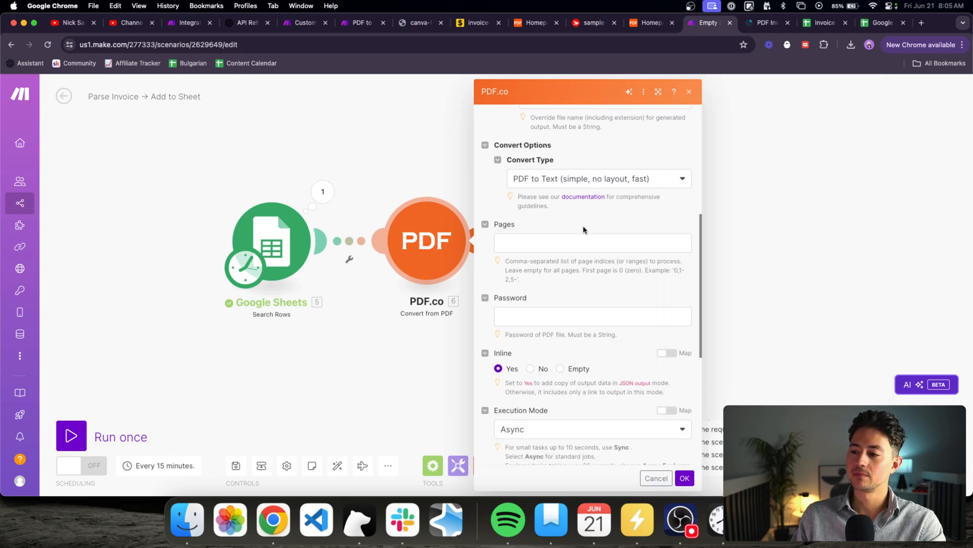
pyautogui.click(531, 186)
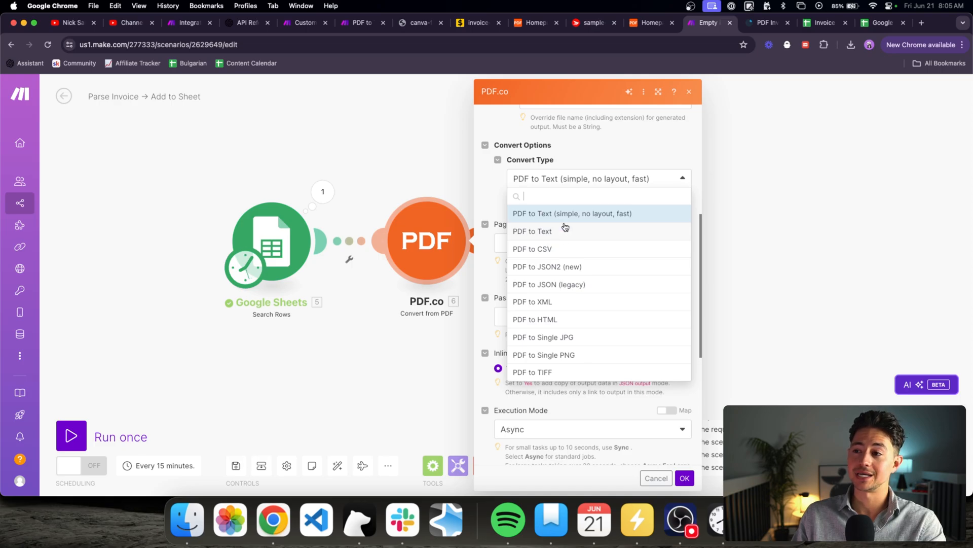
pyautogui.click(764, 23)
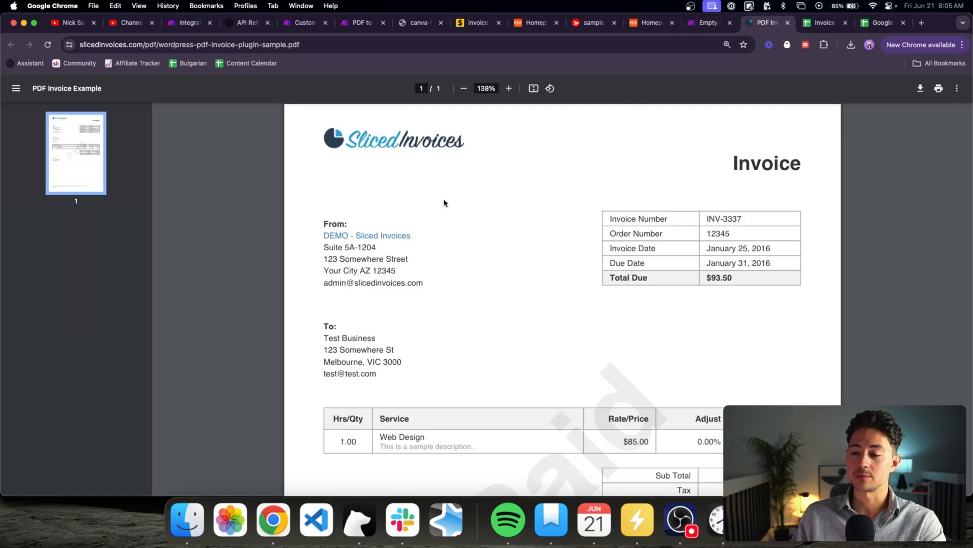
pyautogui.moveTo(323, 226); pyautogui.dragTo(450, 282)
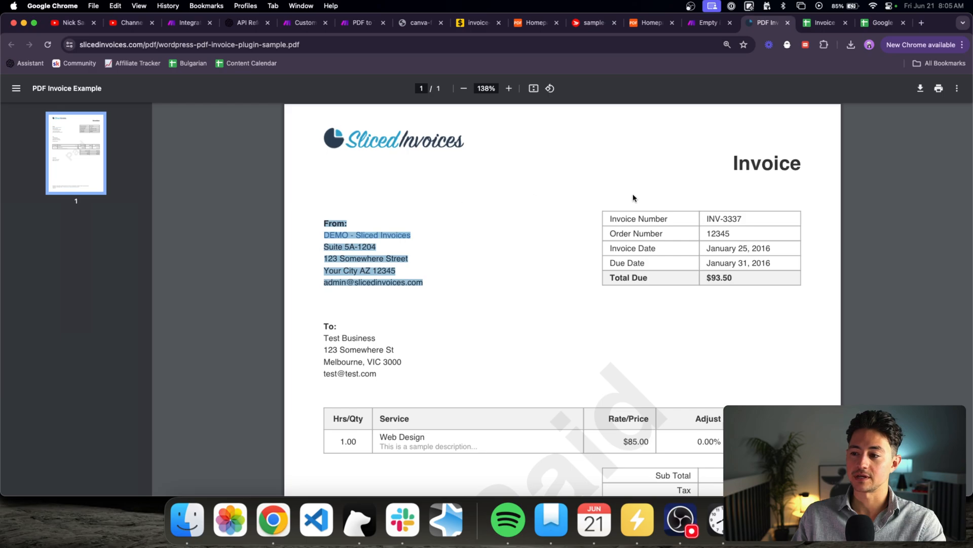
pyautogui.click(607, 205)
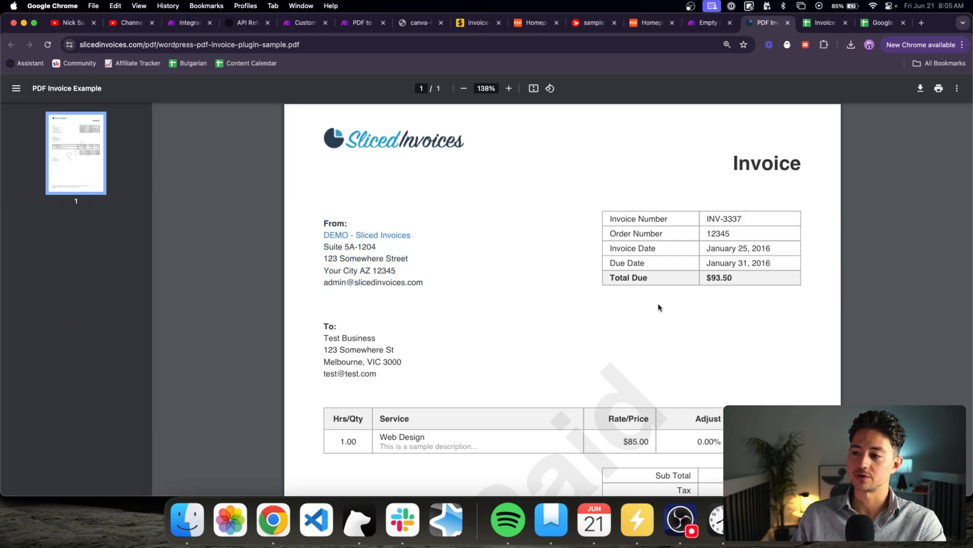
pyautogui.scroll(-1, 659, 307)
pyautogui.scroll(1, 492, 251)
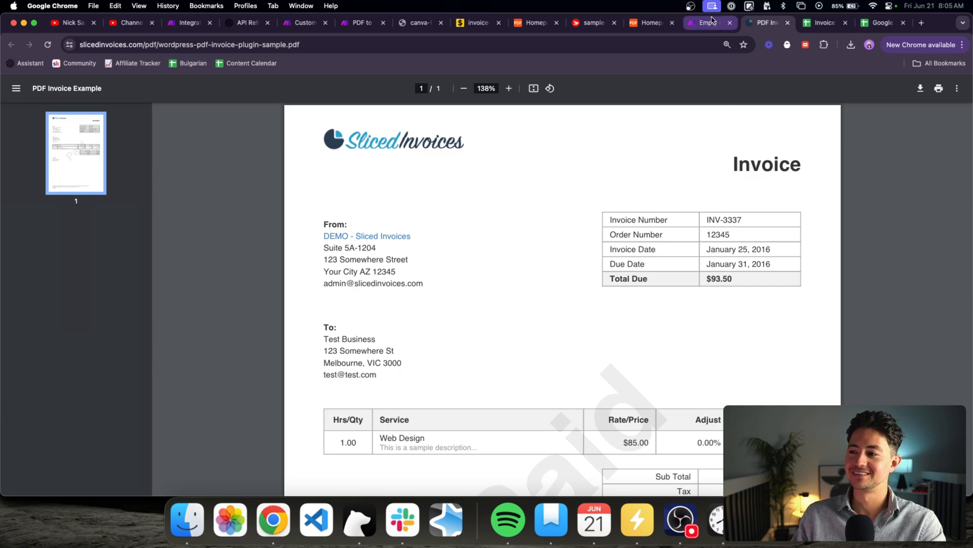
# - Return to the Make scenario and choose PDF to Text (simple, no layout, fast) as the PDF.co module's convert type
pyautogui.click(712, 22)
pyautogui.scroll(1, 595, 198)
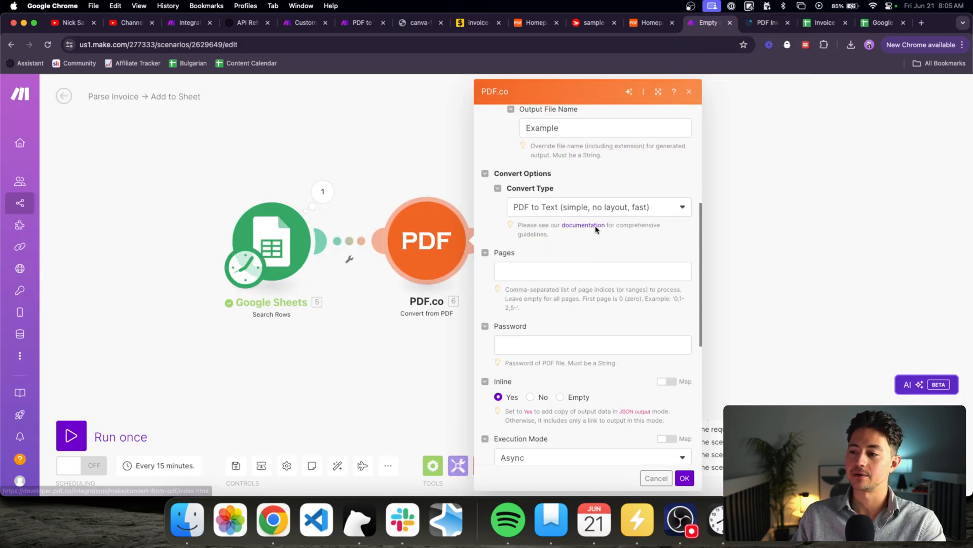
pyautogui.click(565, 208)
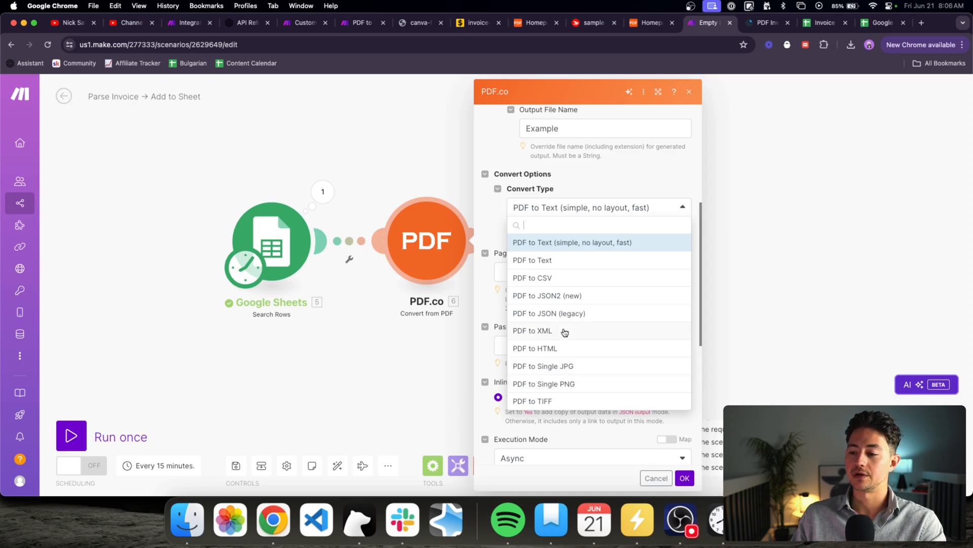
pyautogui.click(540, 244)
pyautogui.scroll(-2, 596, 252)
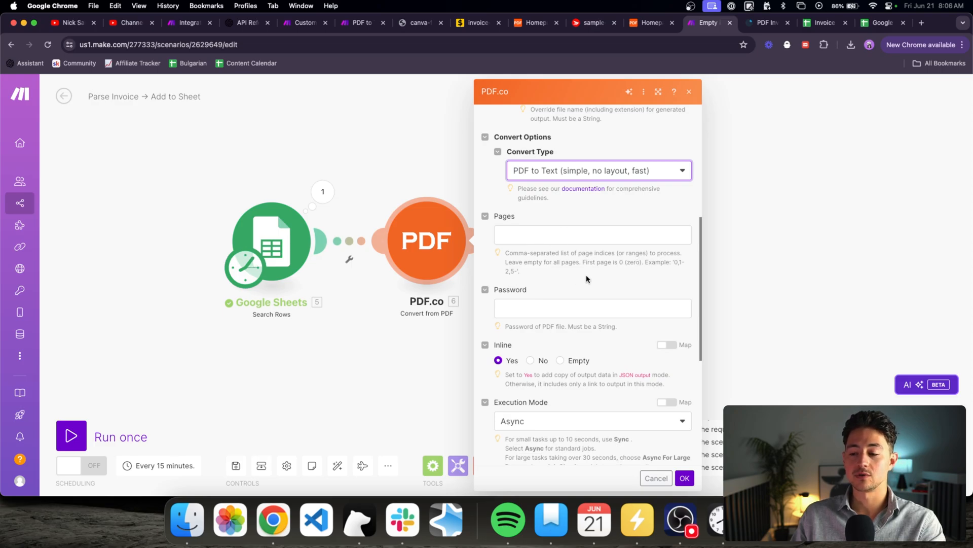
pyautogui.scroll(-4, 587, 278)
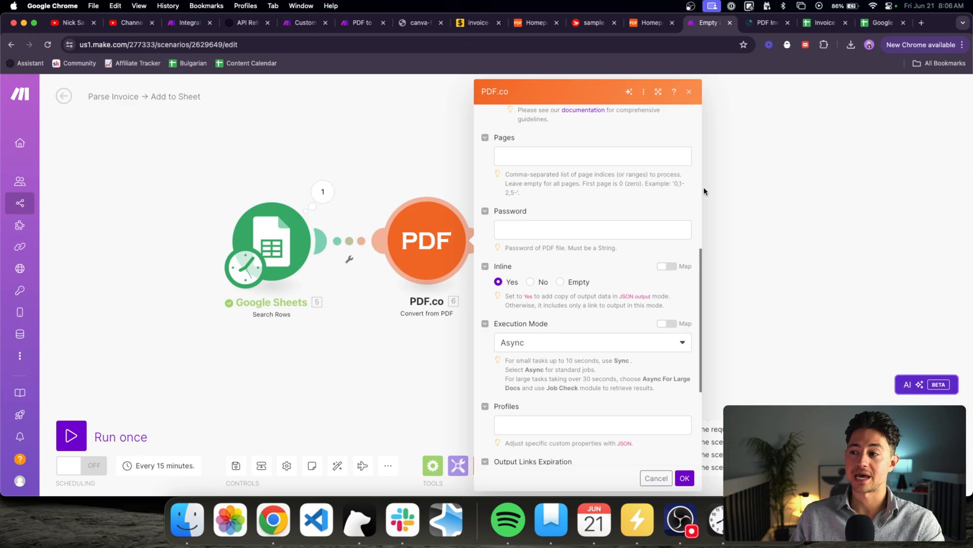
# - Try the Sync execution mode for the PDF.co conversion and return it to Async
pyautogui.click(824, 22)
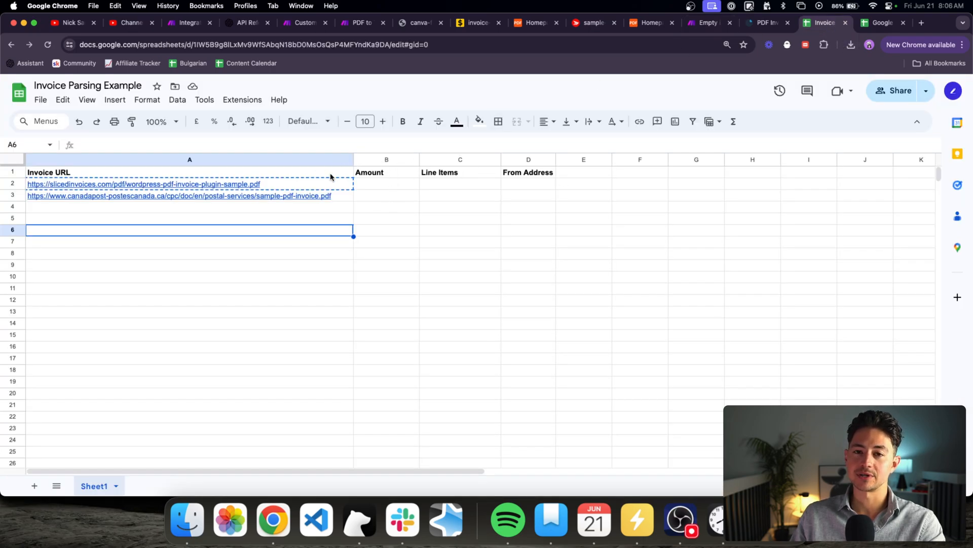
pyautogui.click(708, 23)
pyautogui.scroll(-5, 606, 233)
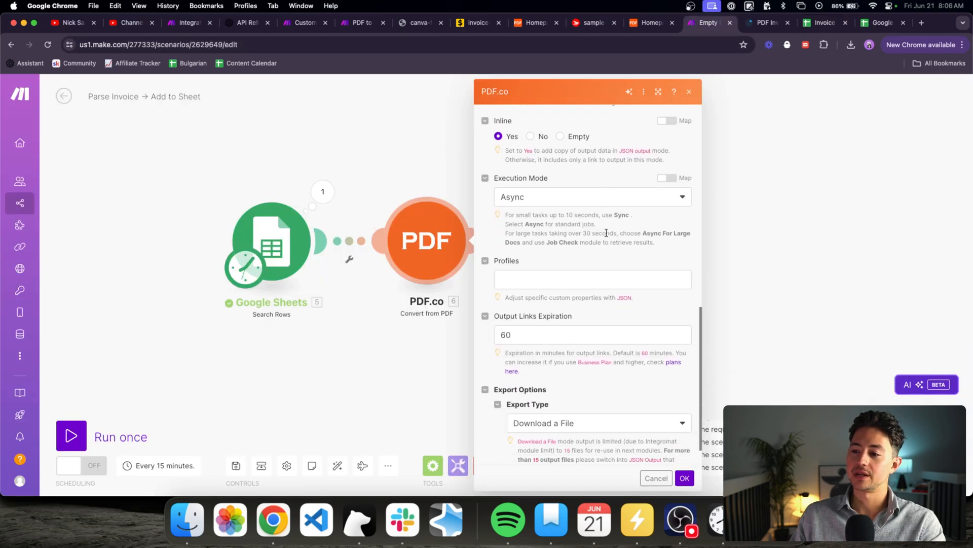
pyautogui.click(555, 200)
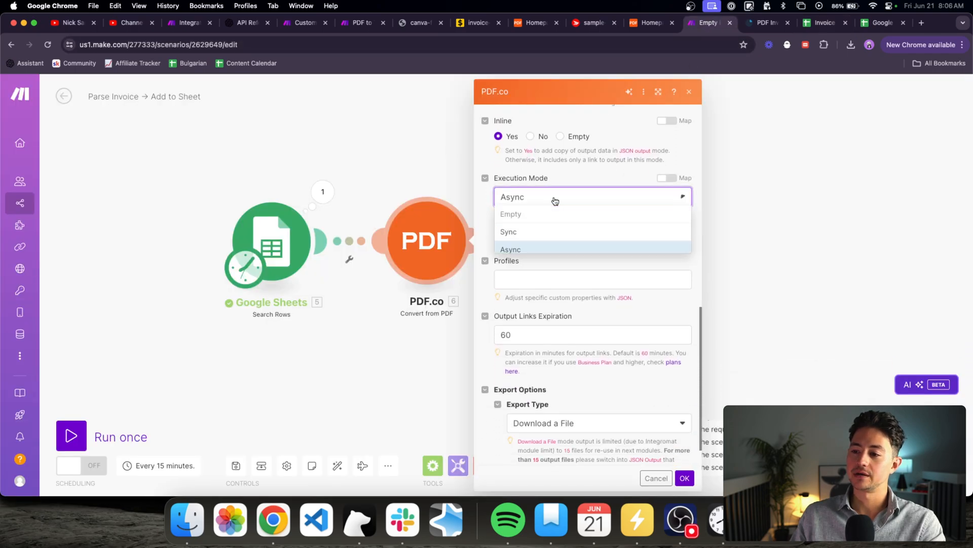
pyautogui.click(520, 233)
pyautogui.click(519, 203)
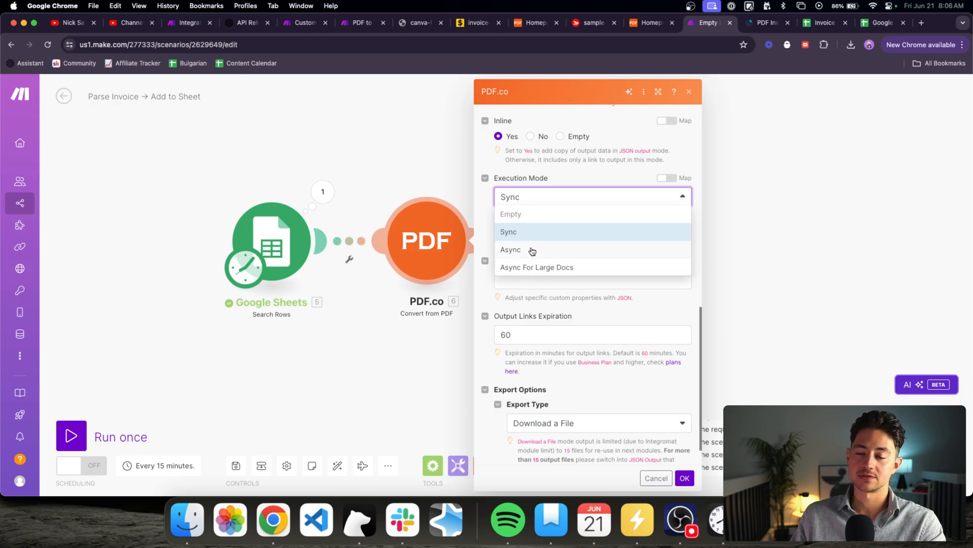
pyautogui.click(532, 251)
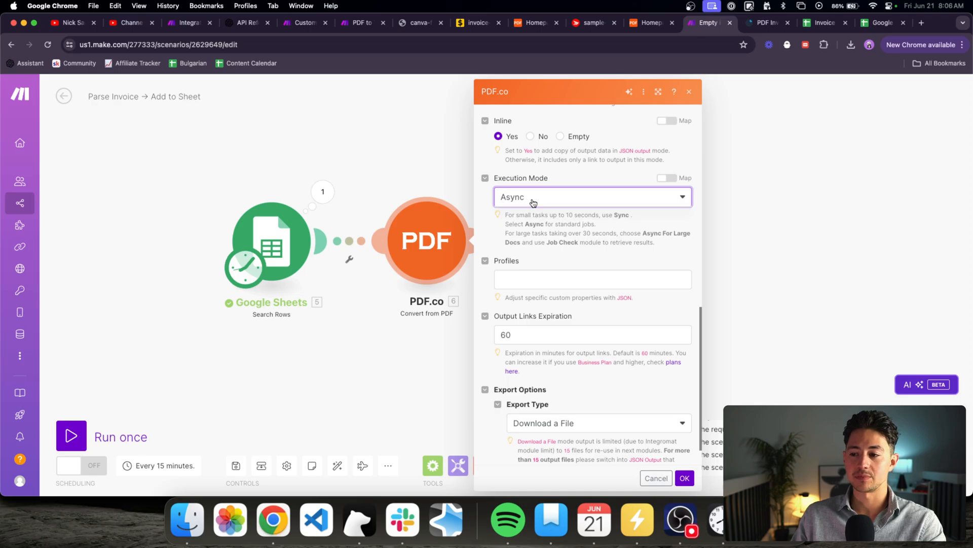
pyautogui.click(532, 201)
pyautogui.click(533, 250)
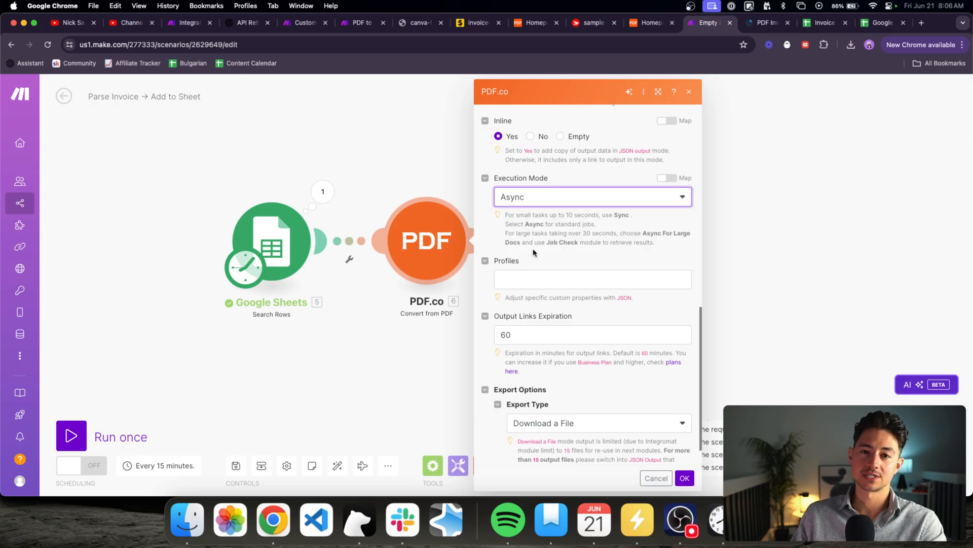
pyautogui.click(423, 171)
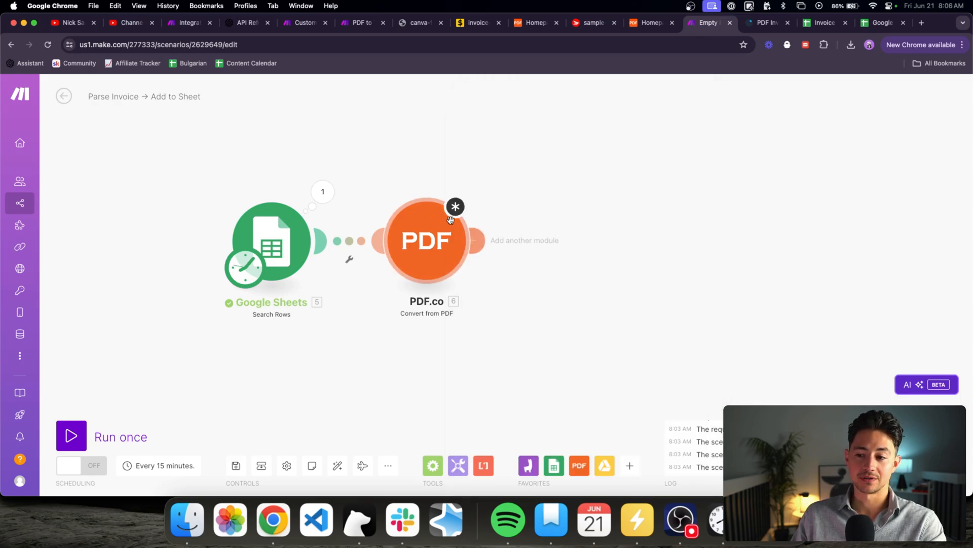
pyautogui.click(420, 259)
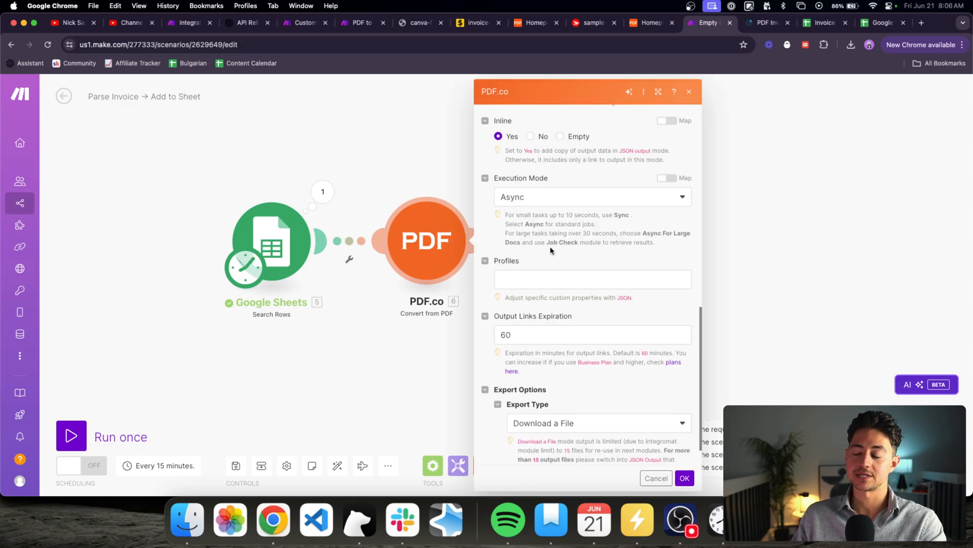
# - Set the PDF.co module's execution mode to Sync
pyautogui.scroll(1, 550, 250)
pyautogui.click(535, 218)
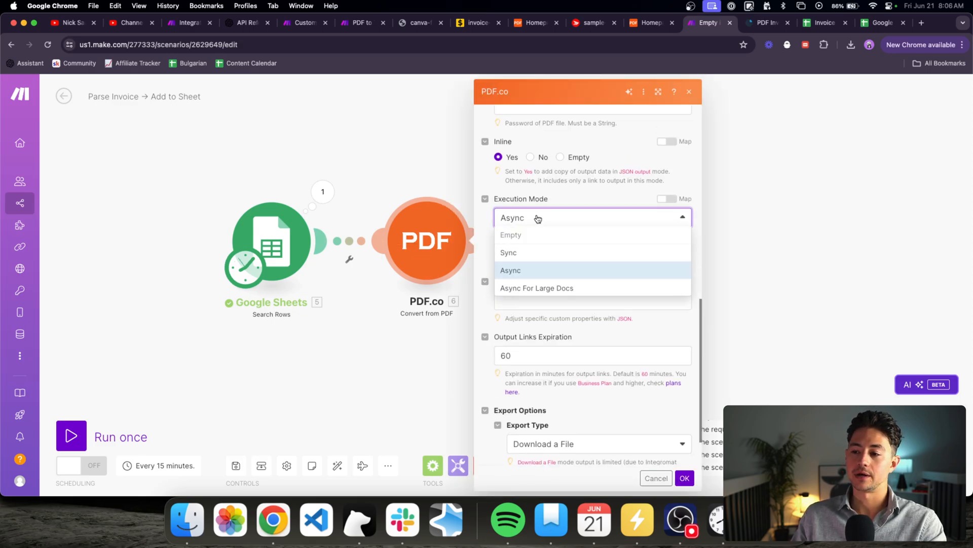
pyautogui.click(527, 255)
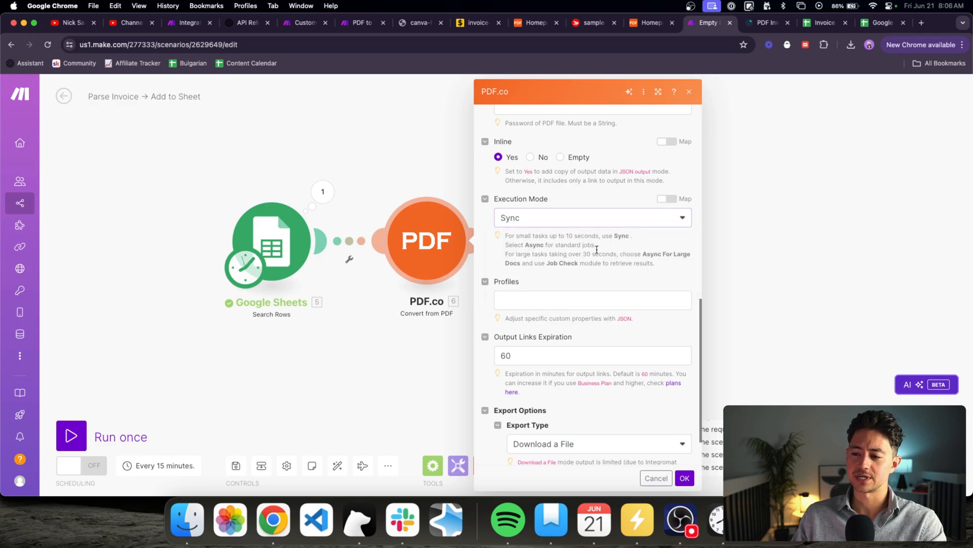
# - Examine the Profiles and Output Links Expiration settings of the PDF.co conversion
pyautogui.scroll(-2, 589, 254)
pyautogui.click(545, 245)
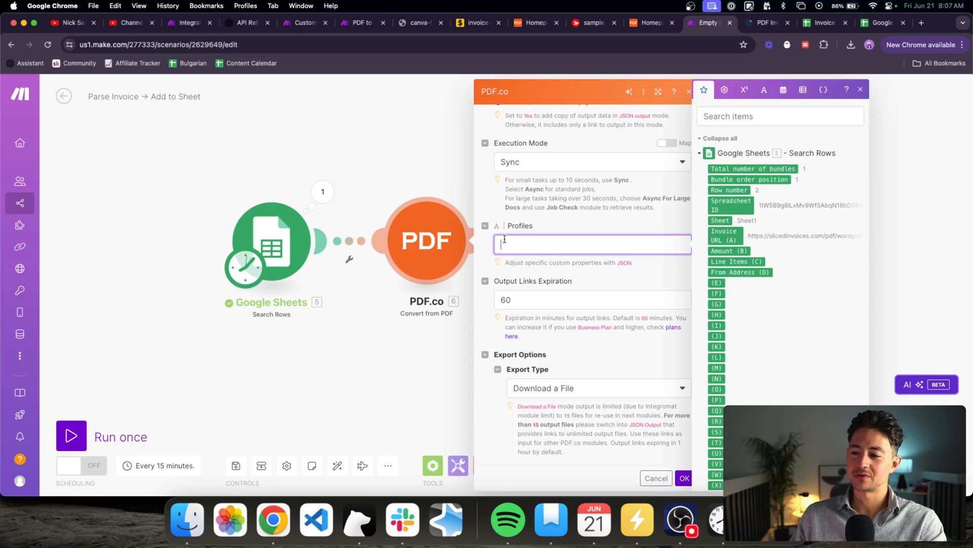
pyautogui.scroll(5, 576, 201)
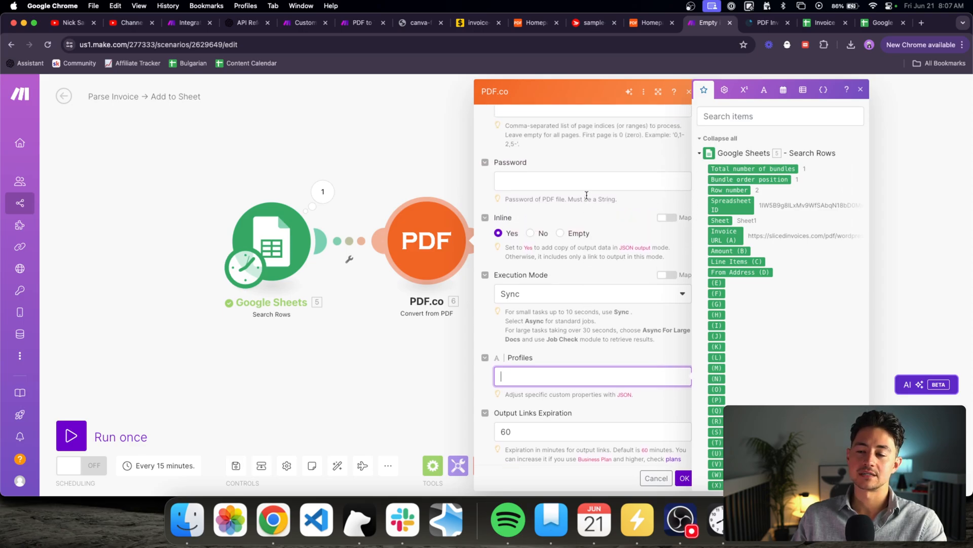
pyautogui.scroll(-5, 608, 211)
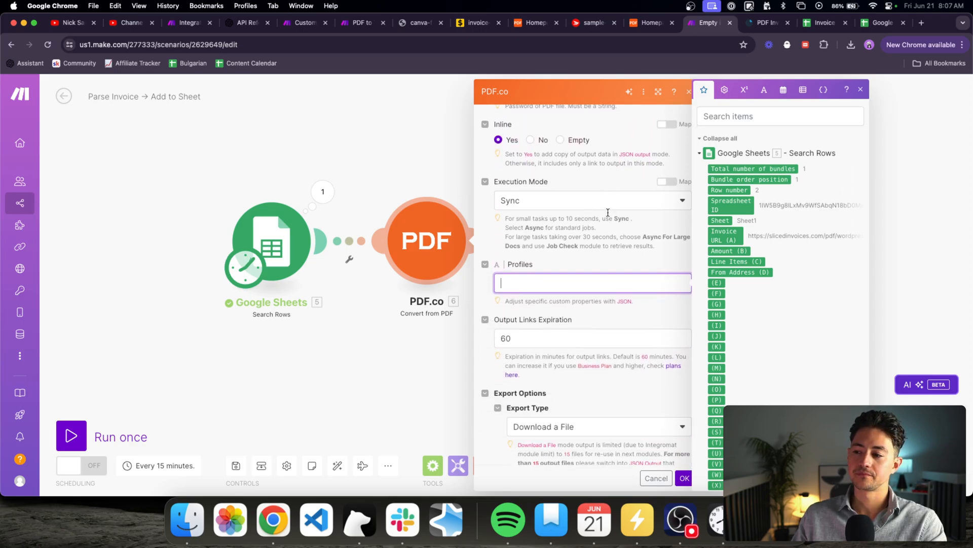
pyautogui.scroll(-1, 581, 276)
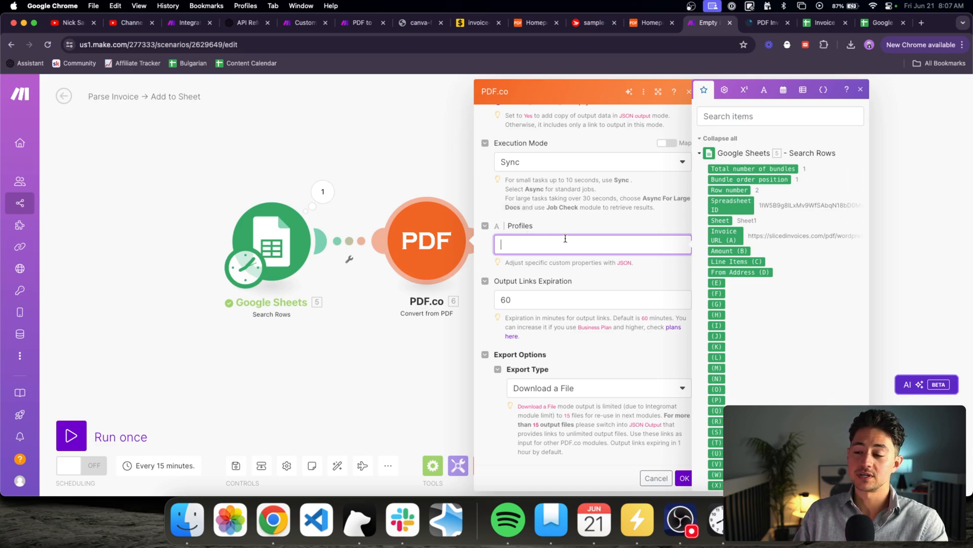
pyautogui.click(596, 272)
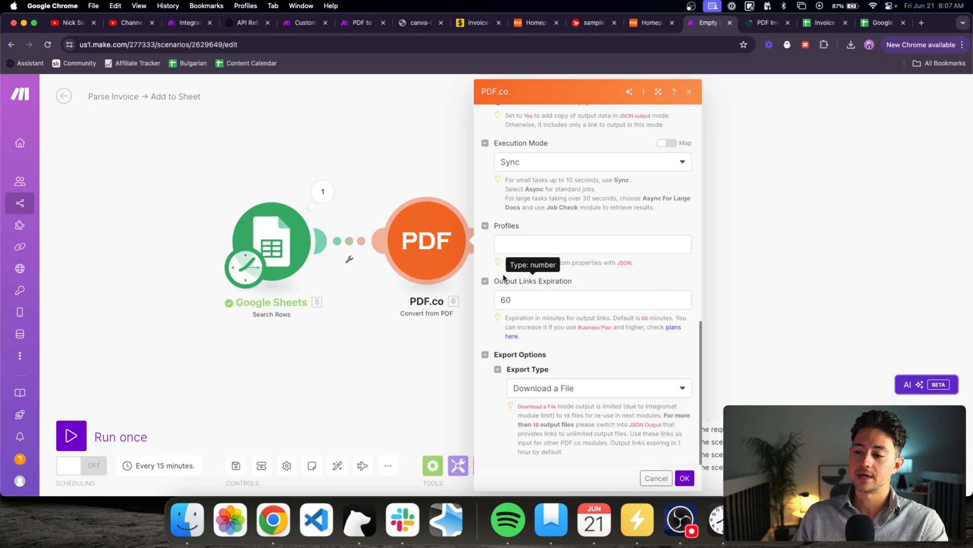
pyautogui.moveTo(563, 299); pyautogui.dragTo(490, 303)
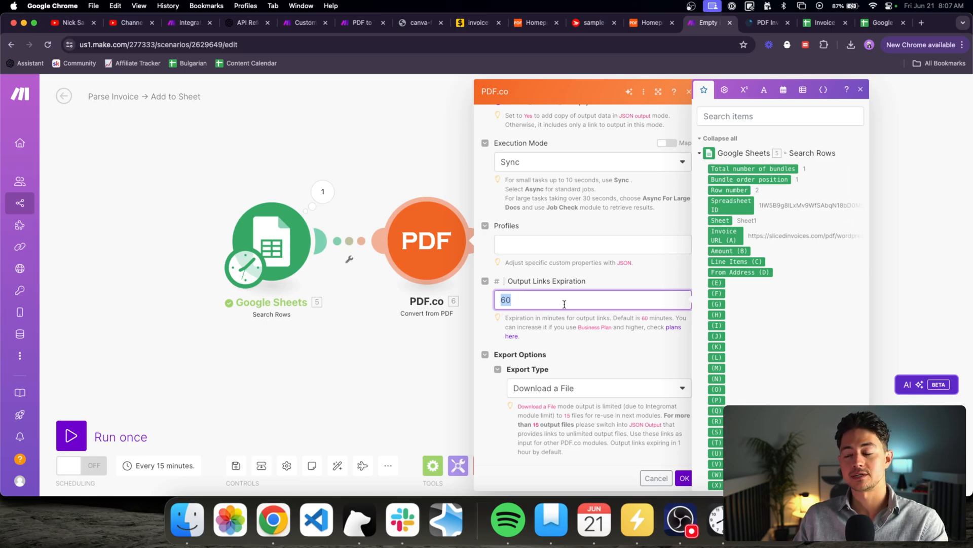
pyautogui.click(675, 277)
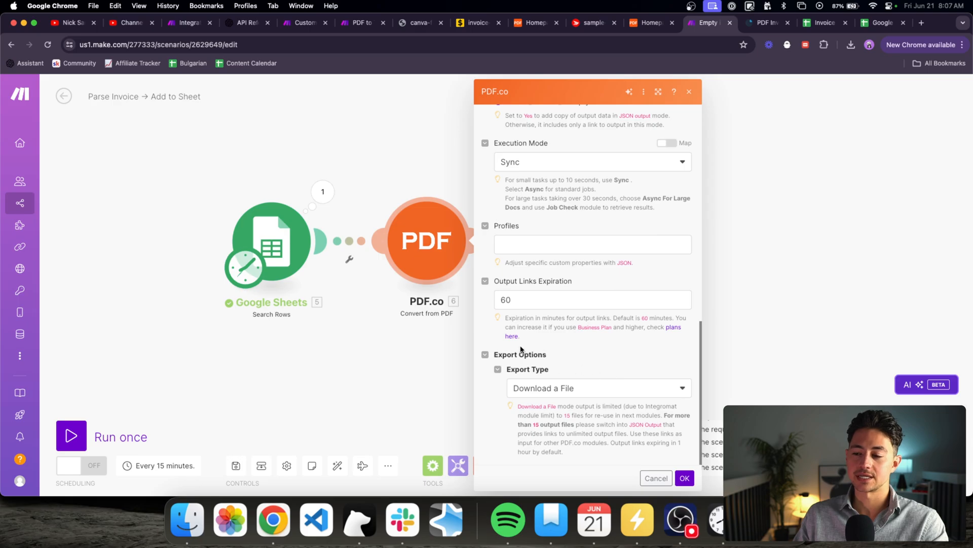
pyautogui.click(496, 297)
pyautogui.click(622, 356)
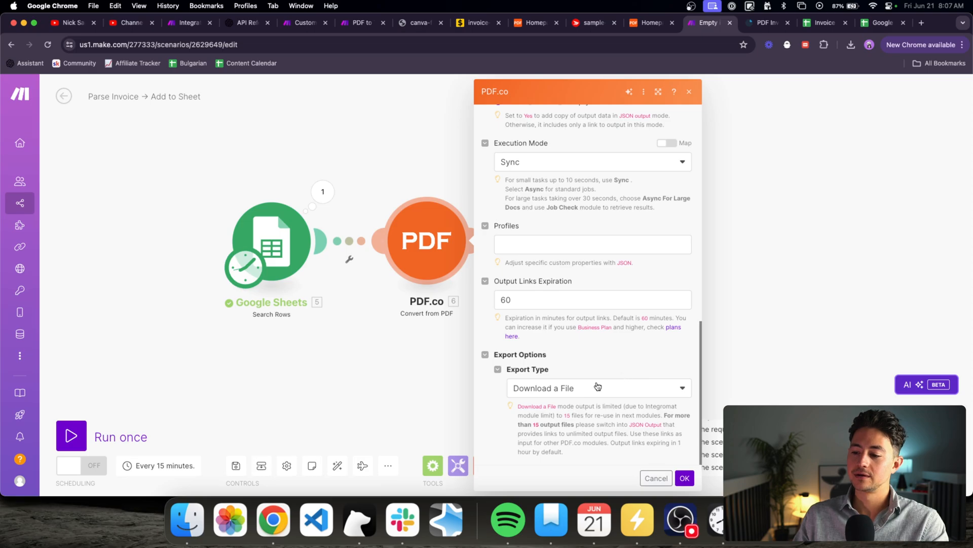
# - Set the conversion's export type to JSON Output and confirm the PDF.co module's settings
pyautogui.click(578, 393)
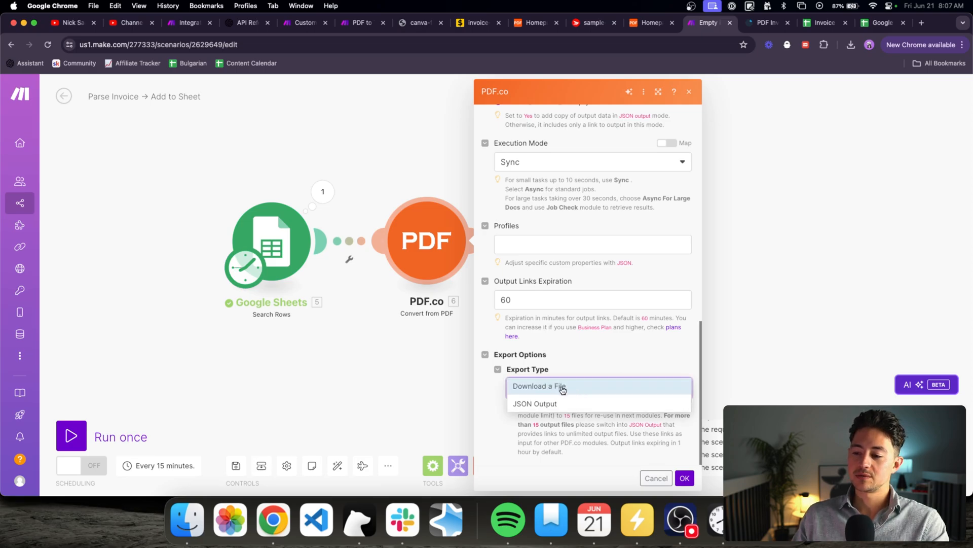
pyautogui.click(605, 362)
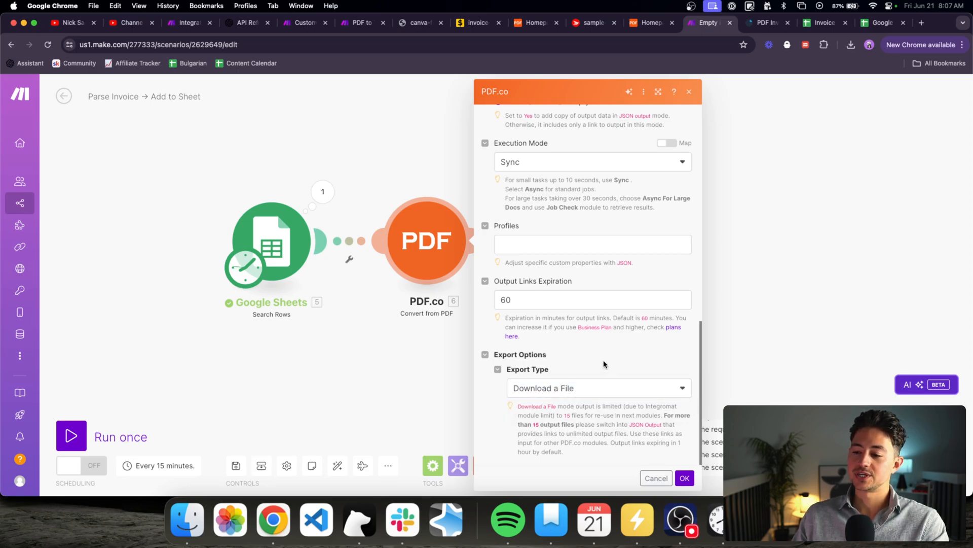
pyautogui.click(562, 387)
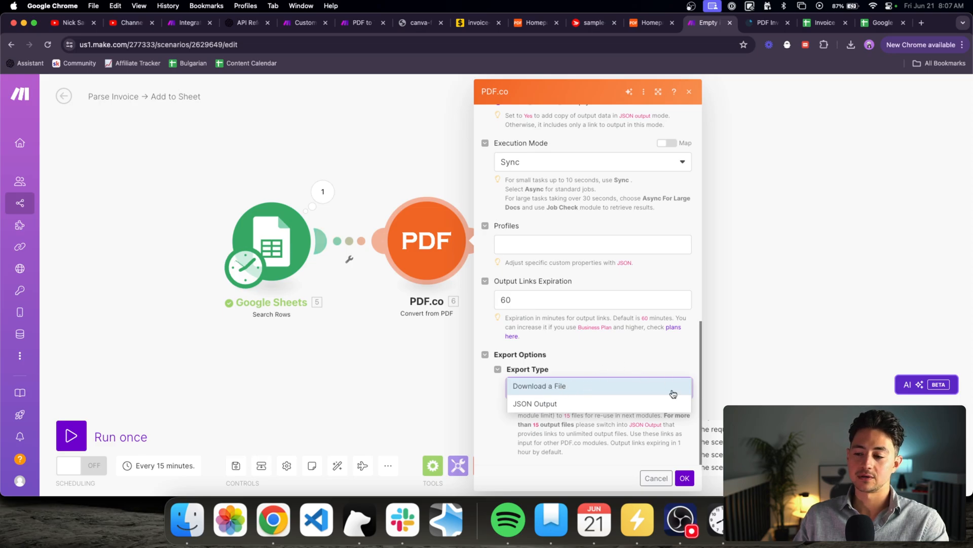
pyautogui.click(642, 375)
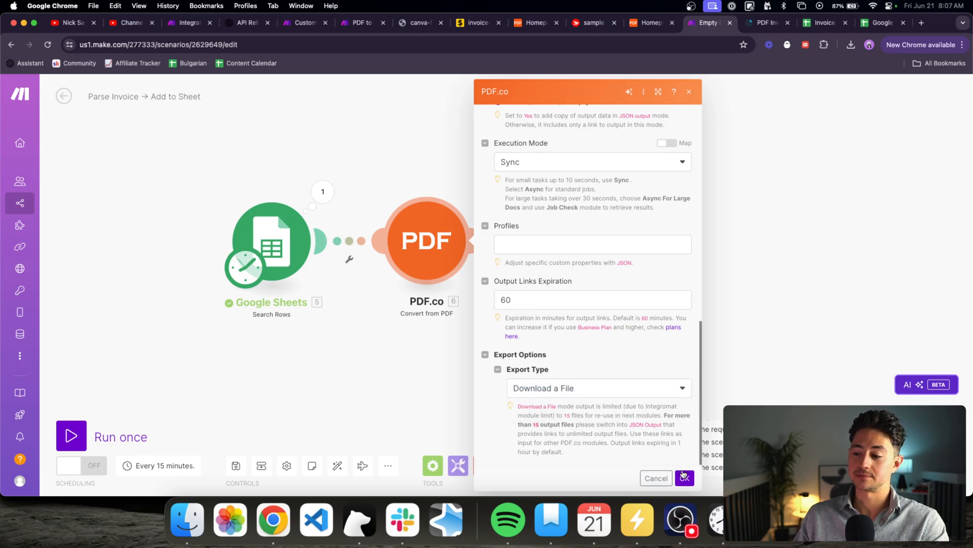
pyautogui.click(615, 390)
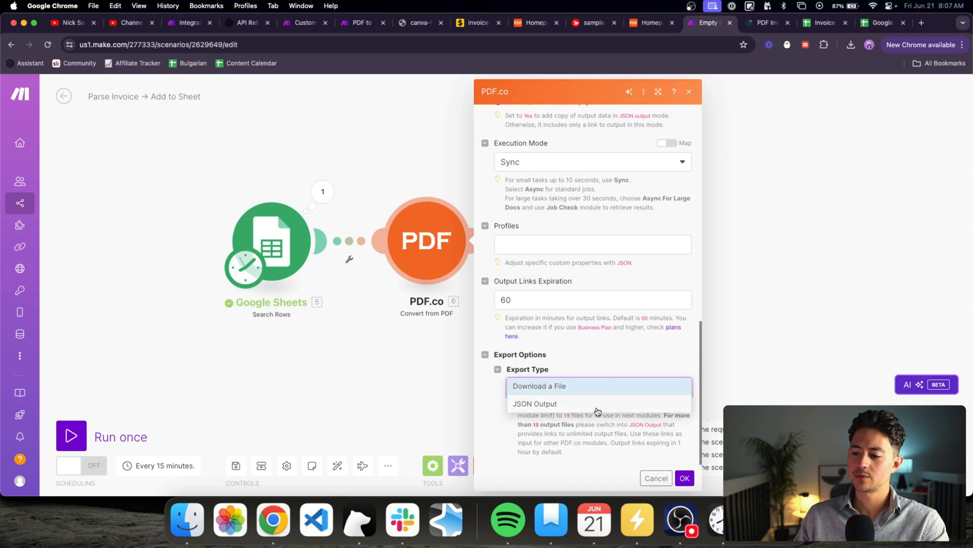
pyautogui.click(598, 406)
pyautogui.click(686, 481)
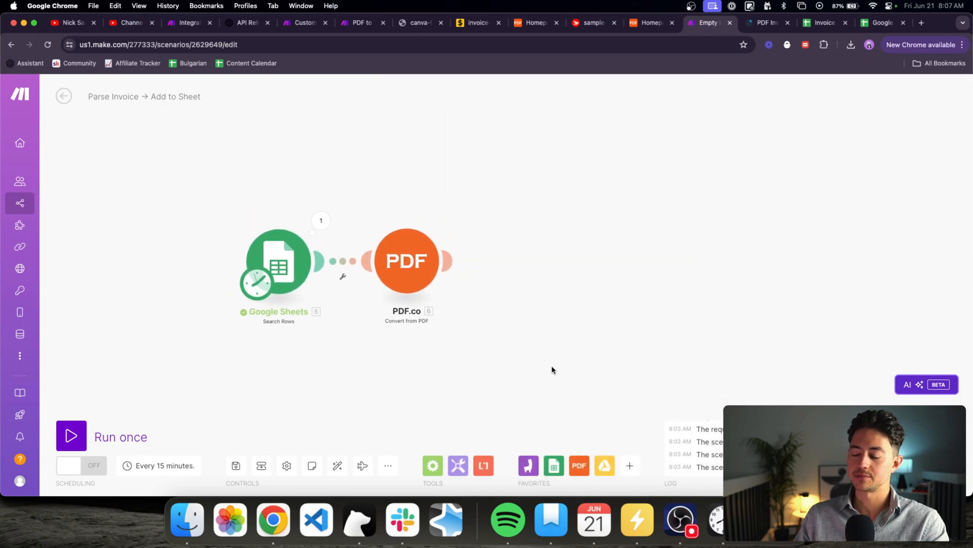
# - Review the saved PDF.co settings, from the mapped invoice URL through the convert options
pyautogui.click(402, 277)
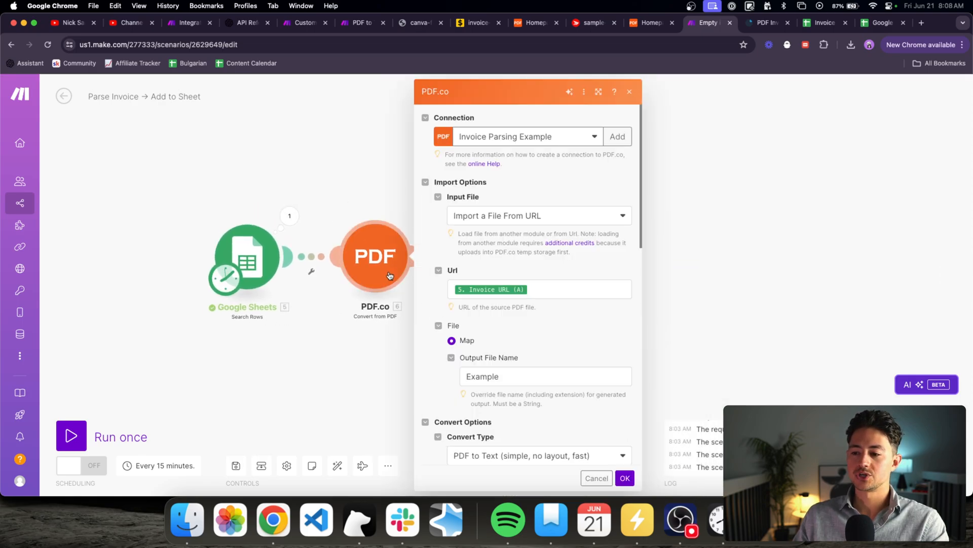
pyautogui.click(527, 293)
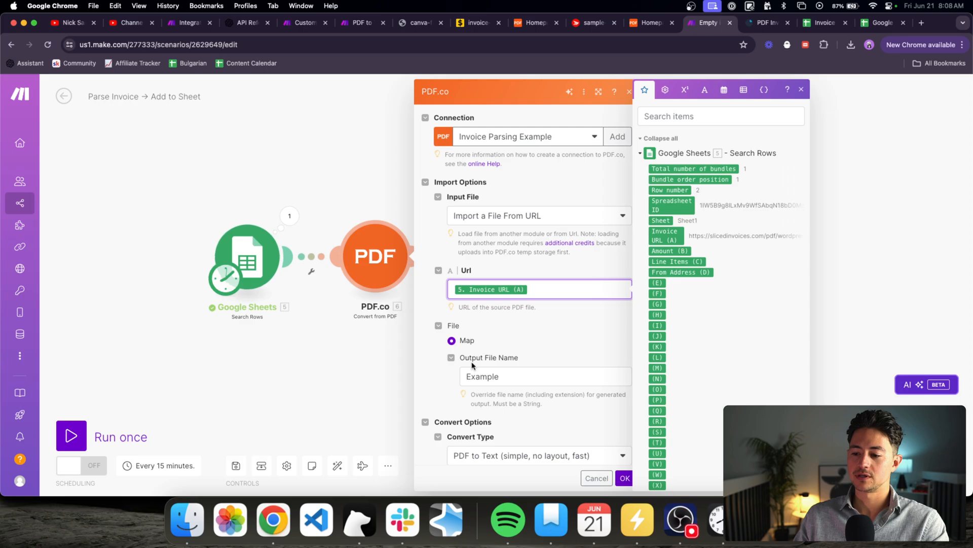
pyautogui.scroll(-10, 472, 362)
pyautogui.scroll(-1, 472, 362)
pyautogui.click(338, 343)
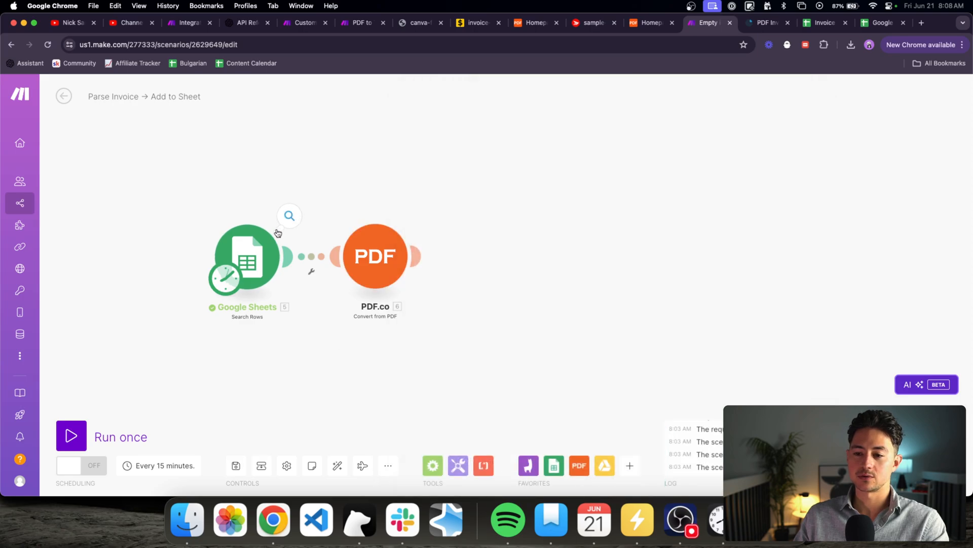
# - Run the scenario once and open the PDF.co module's execution details to inspect its output bundle
pyautogui.click(71, 435)
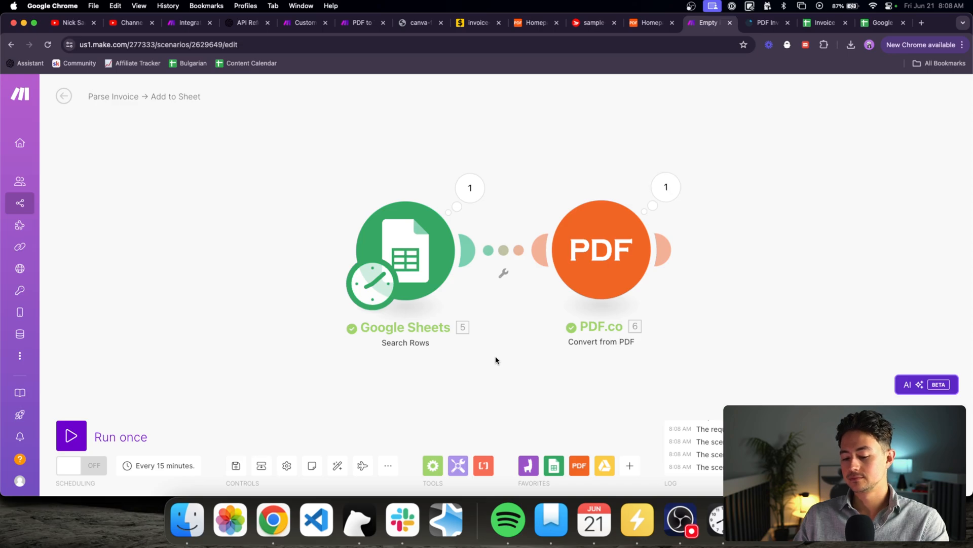
pyautogui.moveTo(643, 338); pyautogui.dragTo(525, 338)
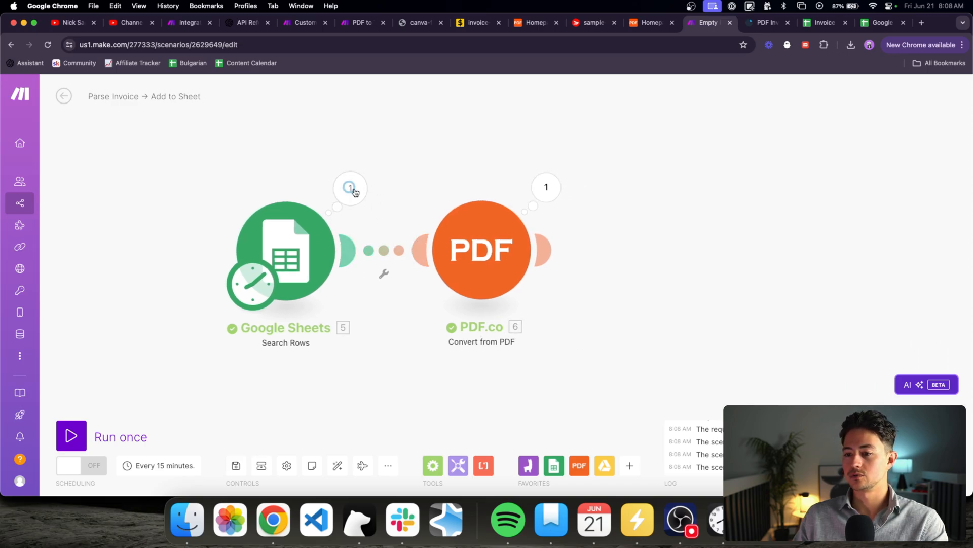
pyautogui.moveTo(421, 170); pyautogui.dragTo(372, 174)
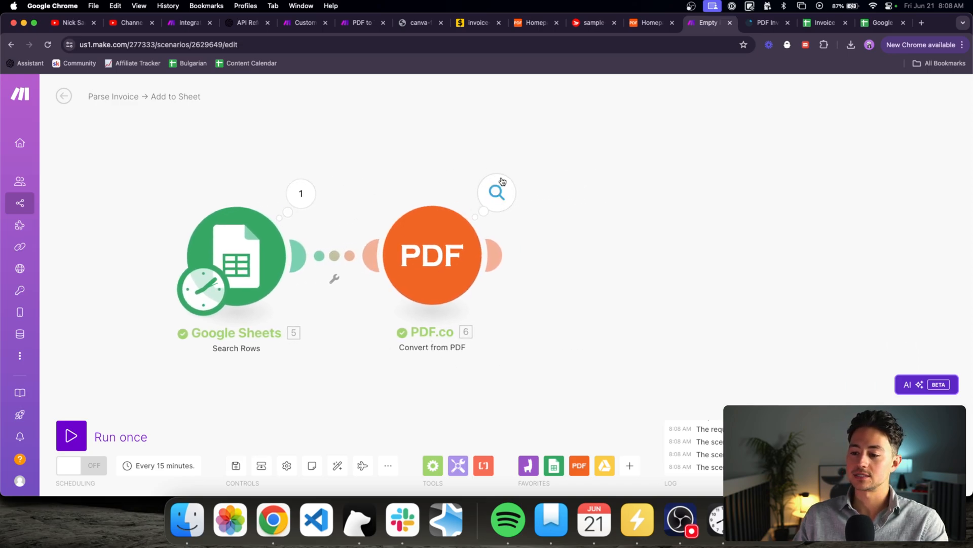
pyautogui.click(511, 201)
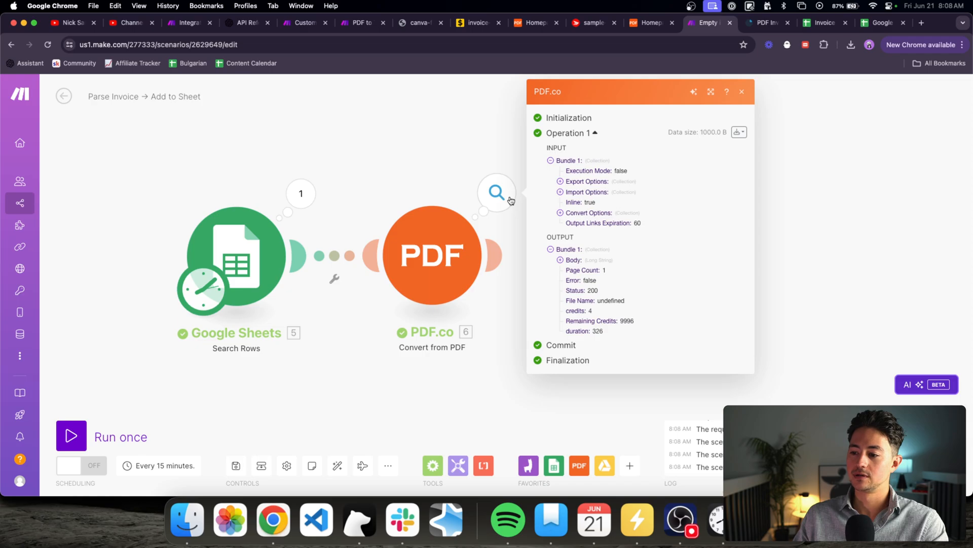
# - Examine the status, error, file name, credits and duration fields in the PDF.co output bundle
pyautogui.doubleClick(572, 282)
pyautogui.doubleClick(589, 281)
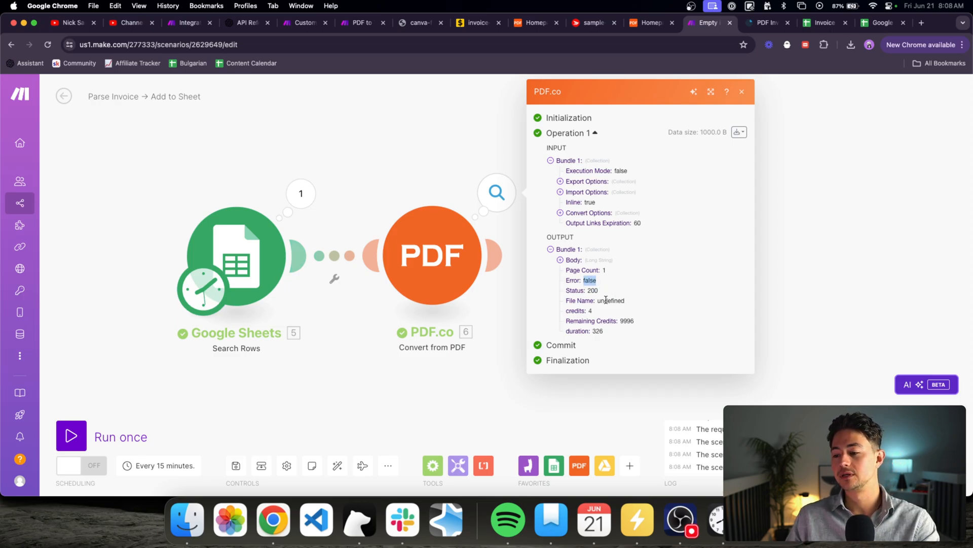
pyautogui.doubleClick(575, 290)
pyautogui.doubleClick(572, 300)
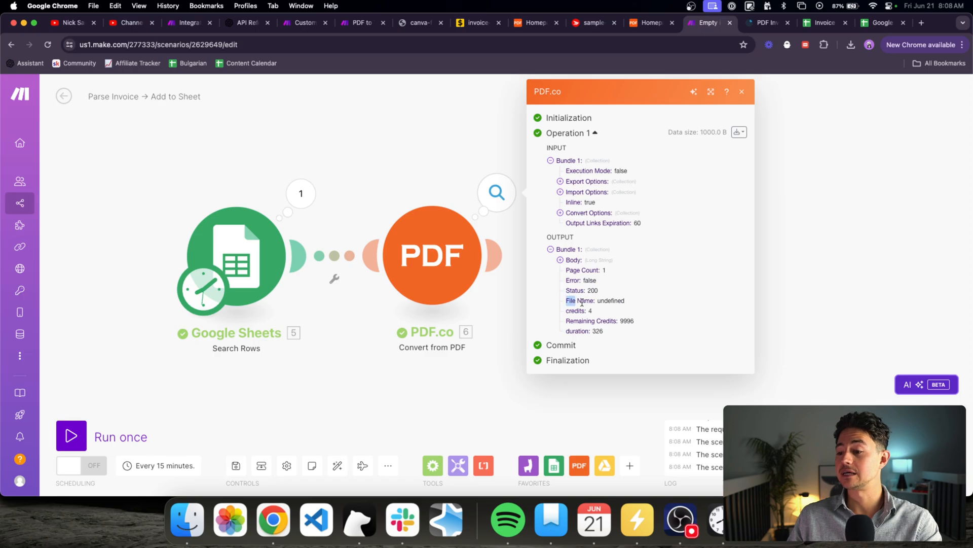
pyautogui.doubleClick(575, 310)
pyautogui.doubleClick(589, 319)
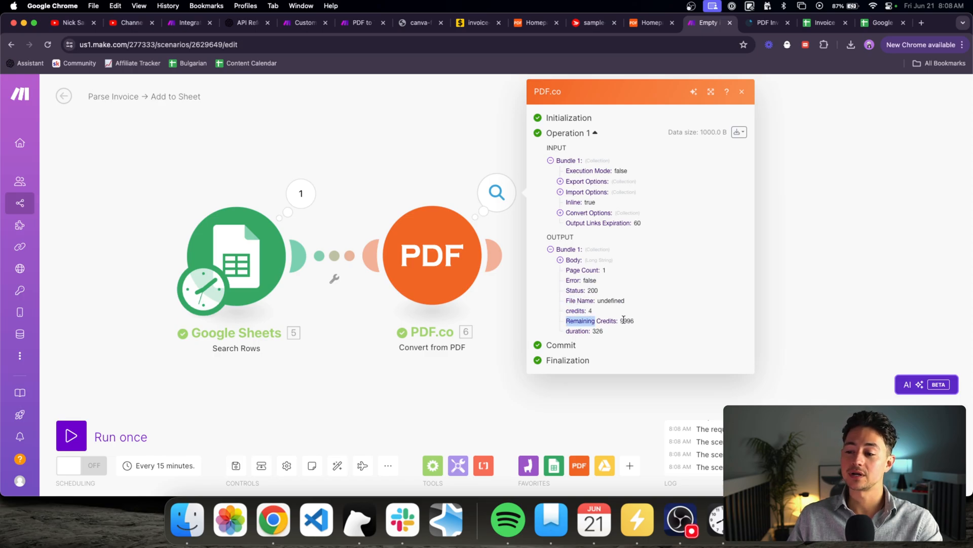
pyautogui.doubleClick(584, 330)
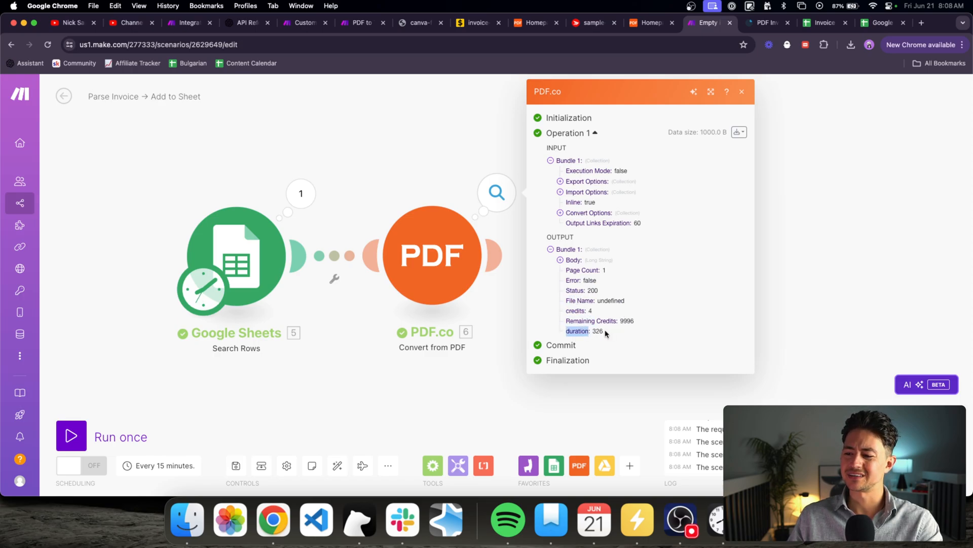
pyautogui.doubleClick(594, 331)
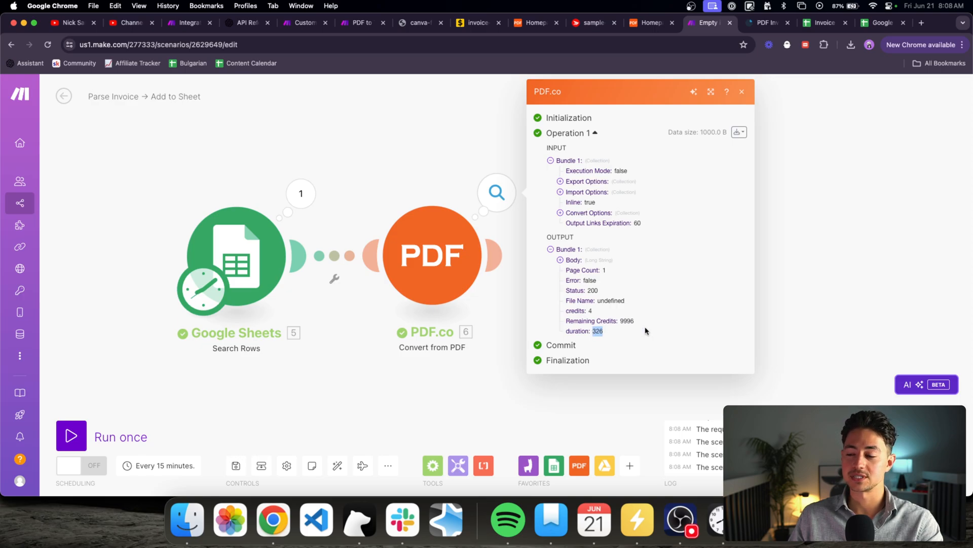
pyautogui.doubleClick(626, 320)
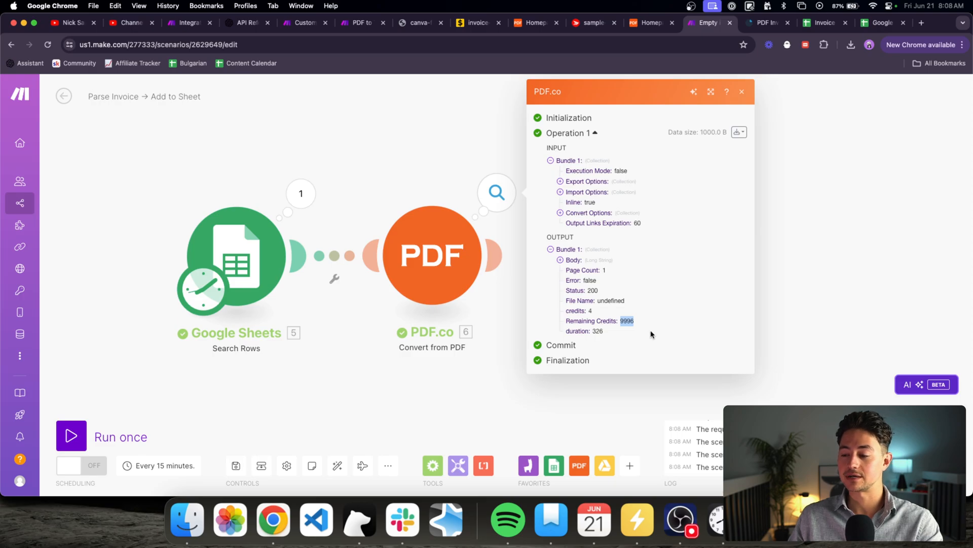
# - Expand the output bundle's Body and read its opening text, from the links through the payment terms and thank-you line
pyautogui.click(561, 260)
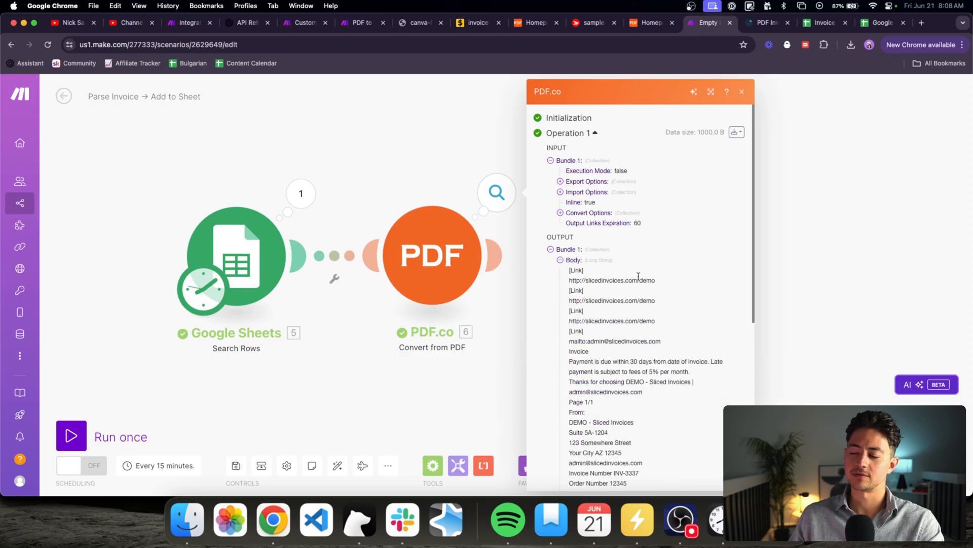
pyautogui.scroll(-2, 639, 276)
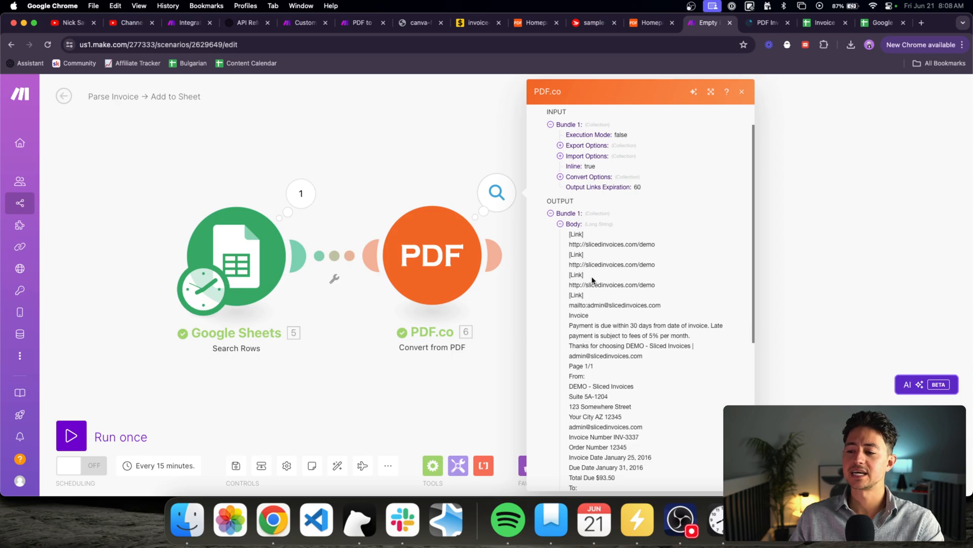
pyautogui.scroll(-1, 592, 279)
pyautogui.tripleClick(585, 218)
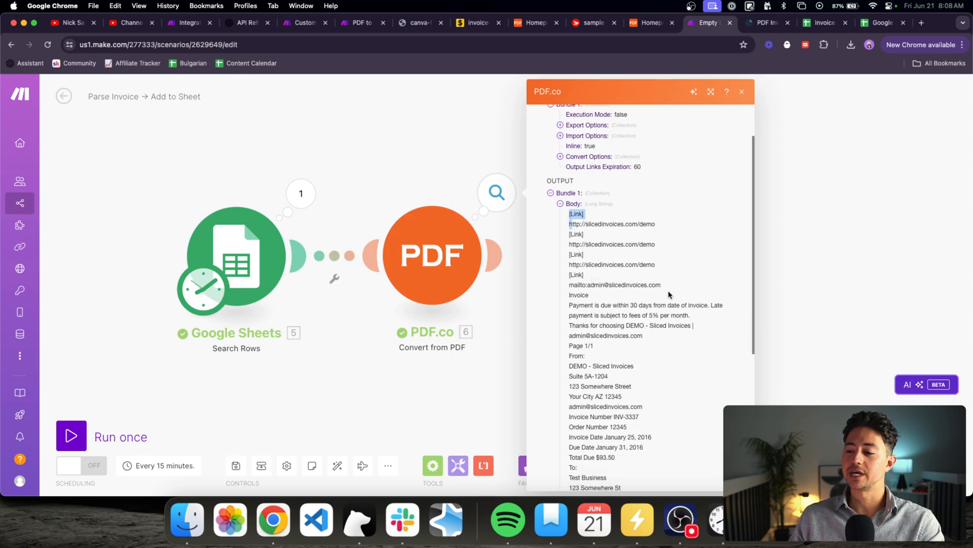
pyautogui.keyDown('shift'); pyautogui.click(669, 290); pyautogui.keyUp('shift')
pyautogui.scroll(-2, 660, 297)
pyautogui.doubleClick(587, 235)
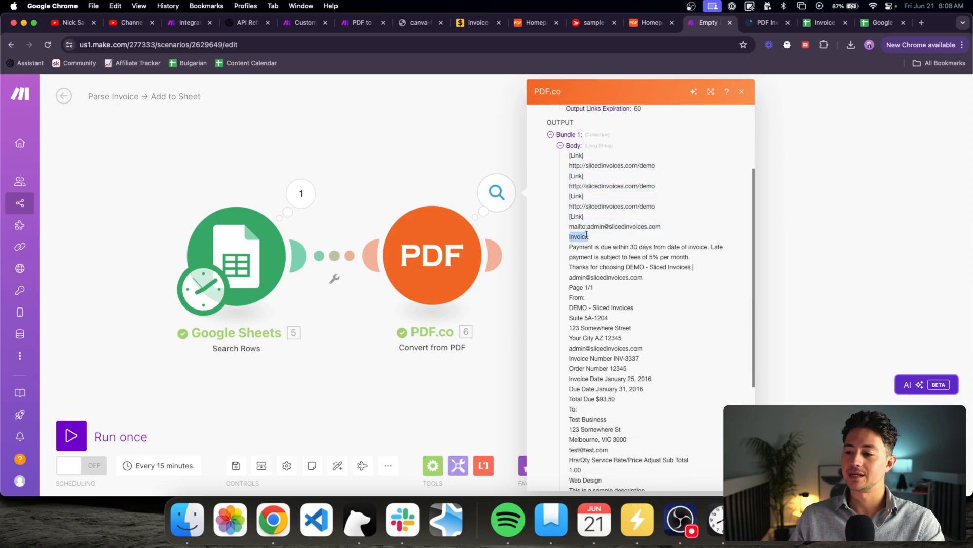
pyautogui.scroll(-2, 597, 241)
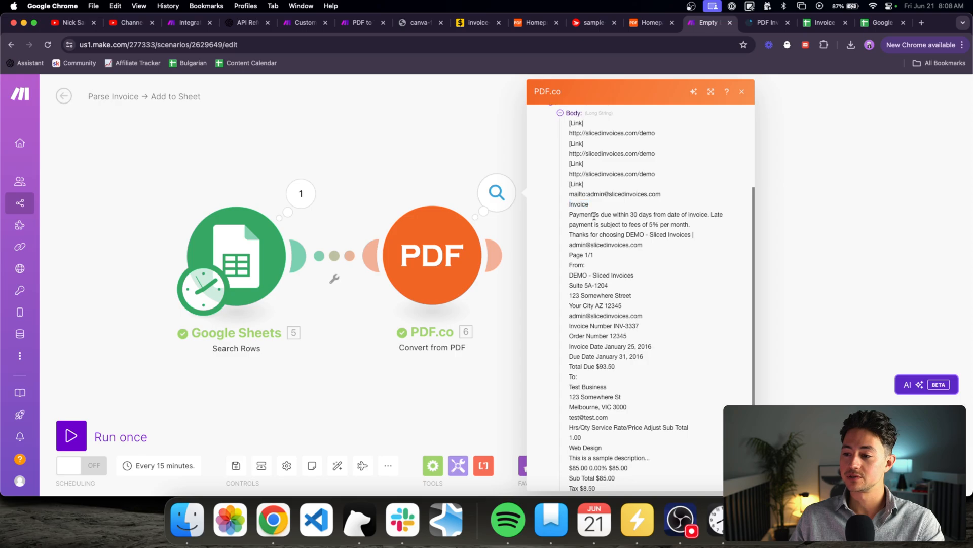
pyautogui.tripleClick(595, 216)
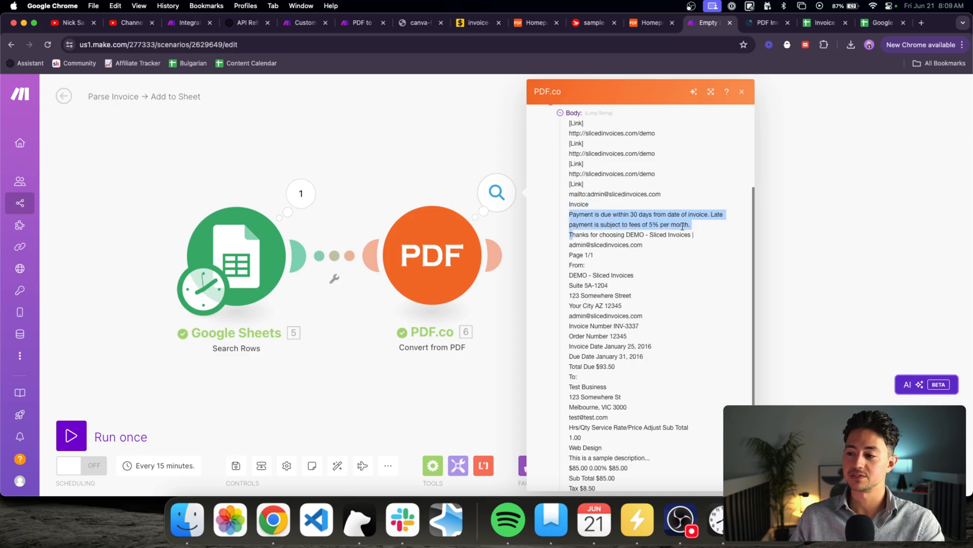
pyautogui.scroll(-2, 680, 274)
pyautogui.tripleClick(632, 206)
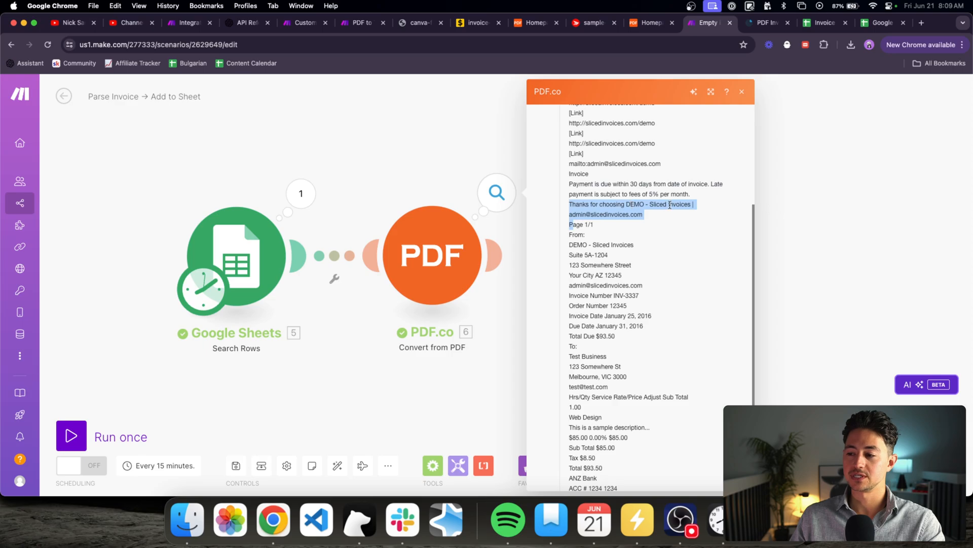
pyautogui.click(672, 226)
pyautogui.scroll(-5, 619, 226)
# - Read the sender, invoice details, recipient, line items and total in the rest of the extracted Body text
pyautogui.doubleClick(581, 162)
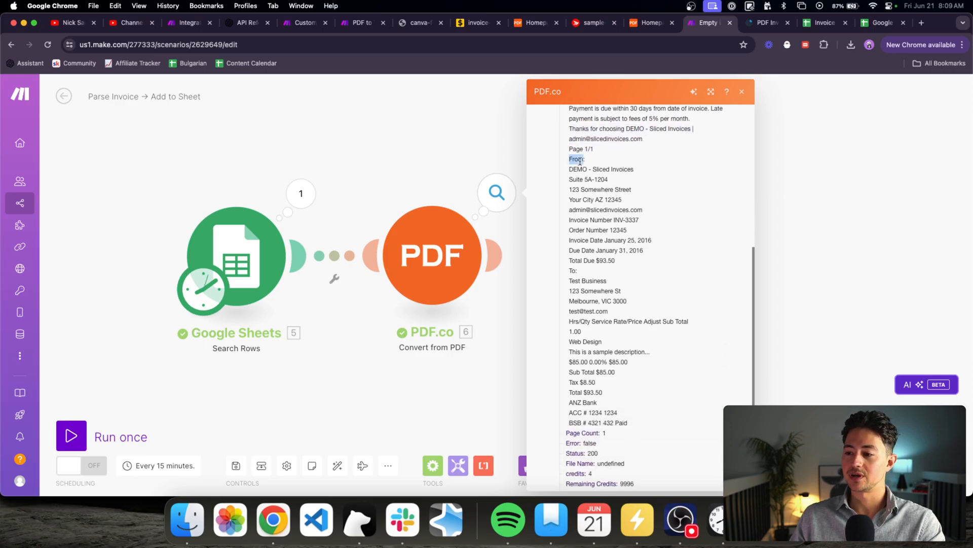
pyautogui.tripleClick(584, 169)
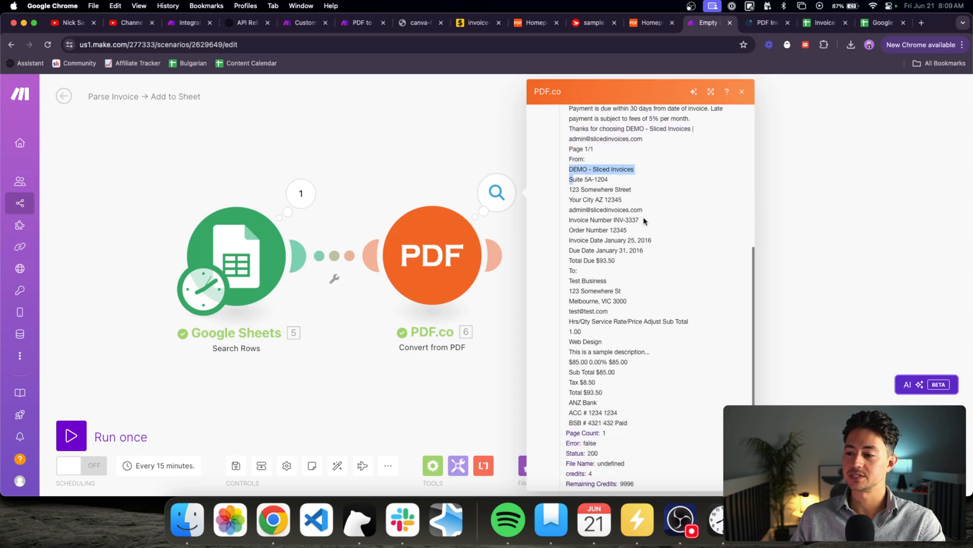
pyautogui.keyDown('shift'); pyautogui.click(655, 256); pyautogui.keyUp('shift')
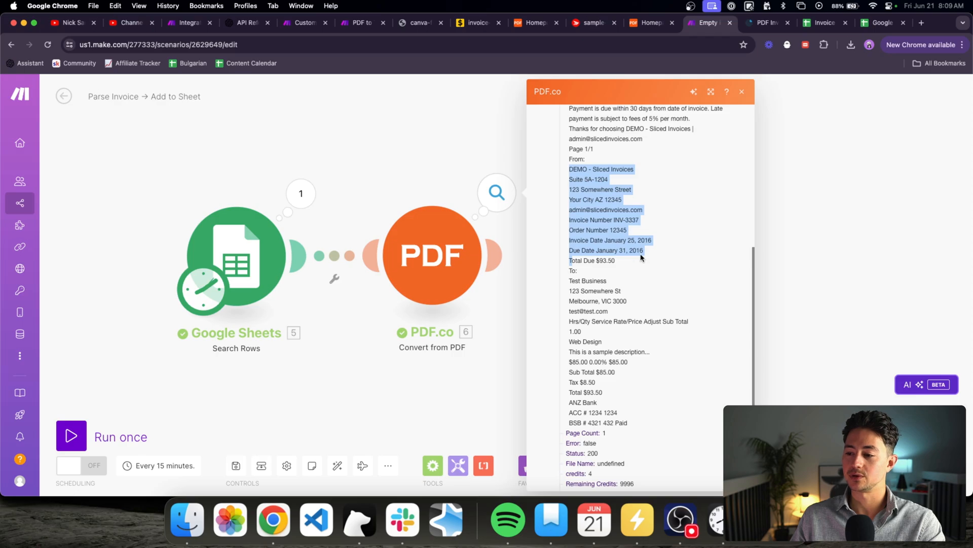
pyautogui.keyDown('shift'); pyautogui.click(639, 261); pyautogui.keyUp('shift')
pyautogui.scroll(-2, 638, 260)
pyautogui.tripleClick(591, 235)
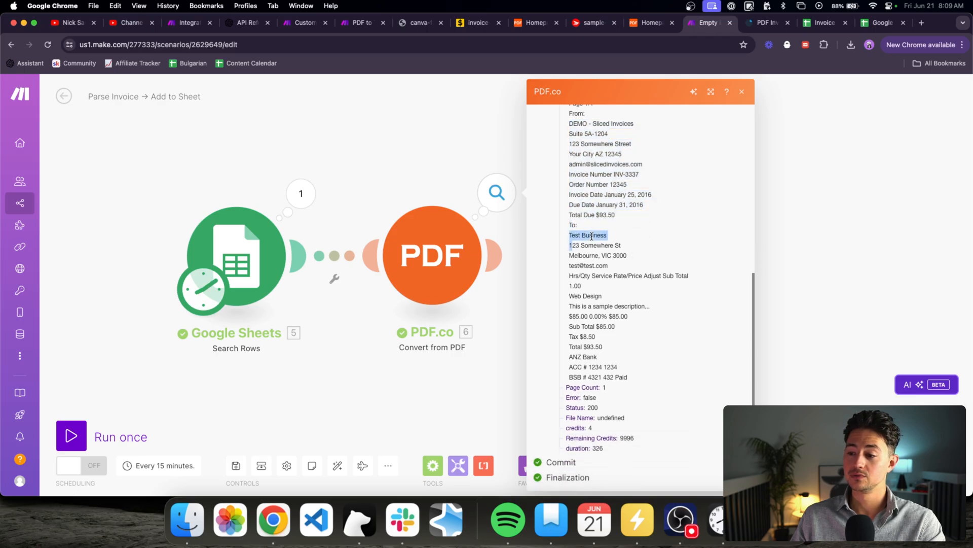
pyautogui.moveTo(616, 266); pyautogui.dragTo(605, 276)
pyautogui.tripleClick(604, 275)
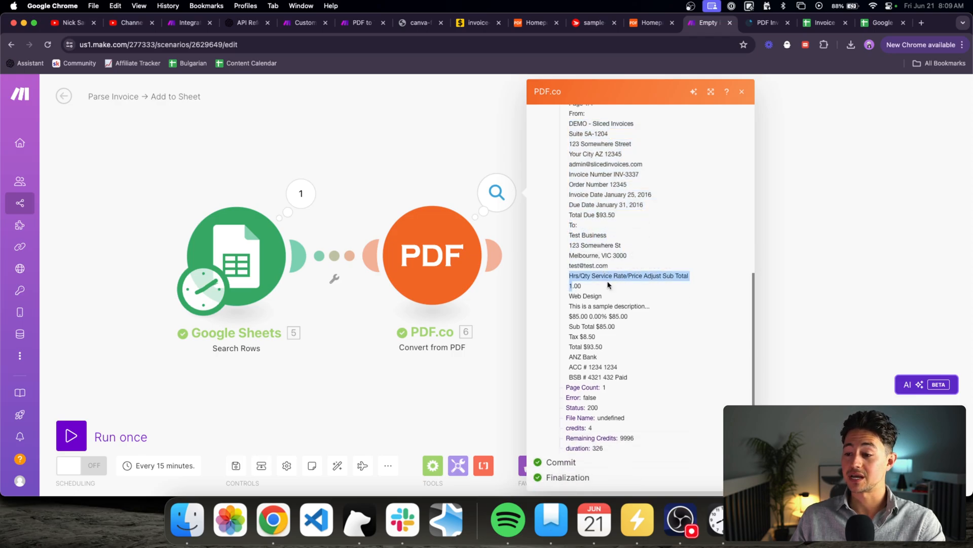
pyautogui.tripleClick(600, 347)
pyautogui.click(608, 326)
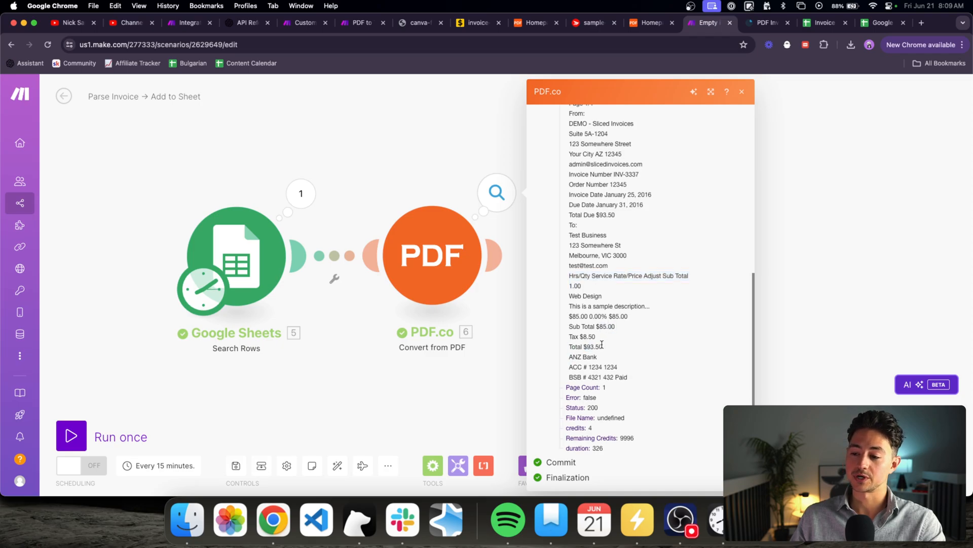
pyautogui.tripleClick(602, 347)
pyautogui.scroll(1, 602, 346)
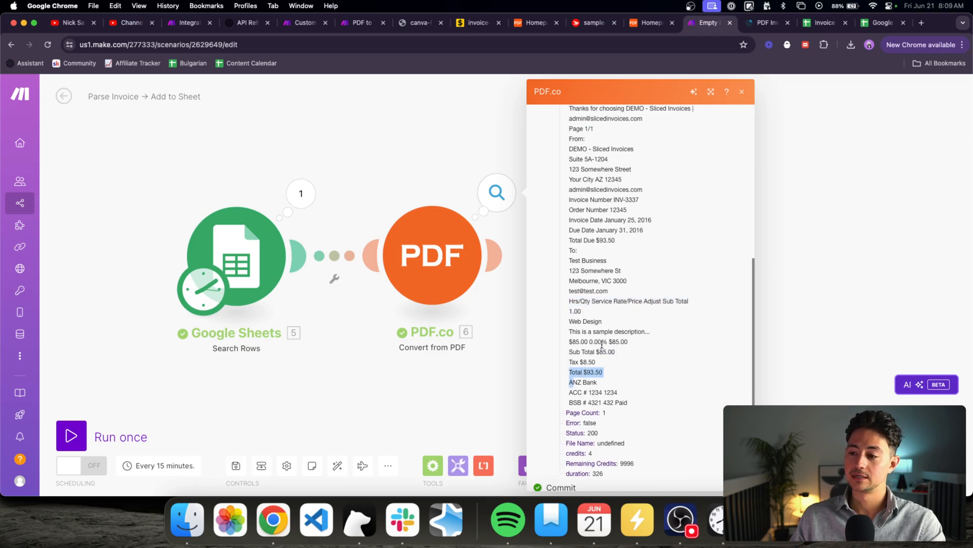
# - Switch to the Invoice Parsing Example sheet and rename the Amount column header as Total
pyautogui.click(816, 23)
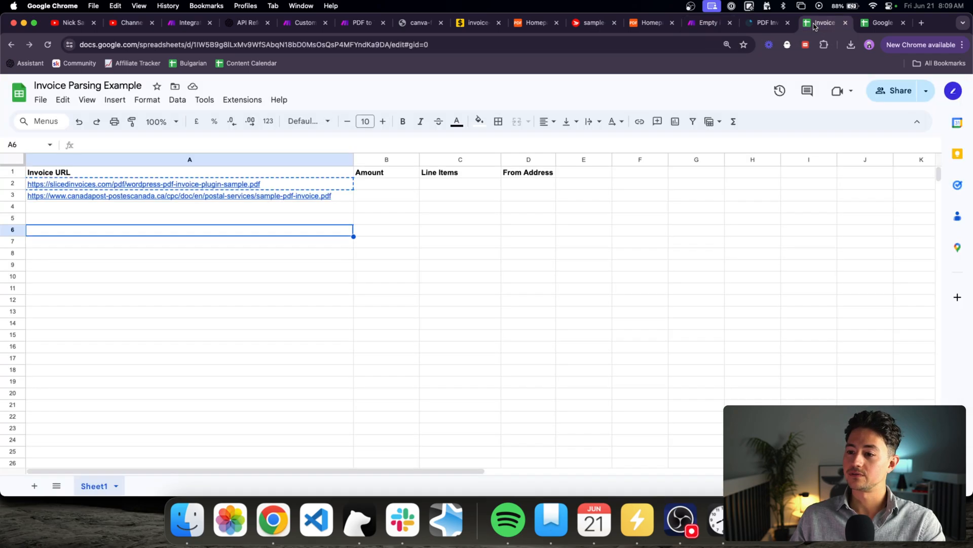
pyautogui.click(451, 185)
pyautogui.click(405, 186)
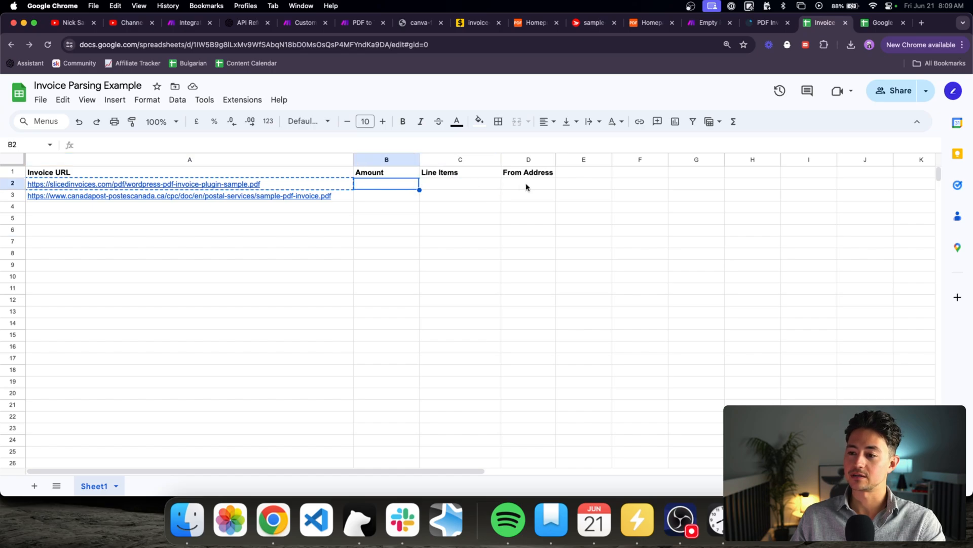
pyautogui.click(404, 173)
pyautogui.write('Total')
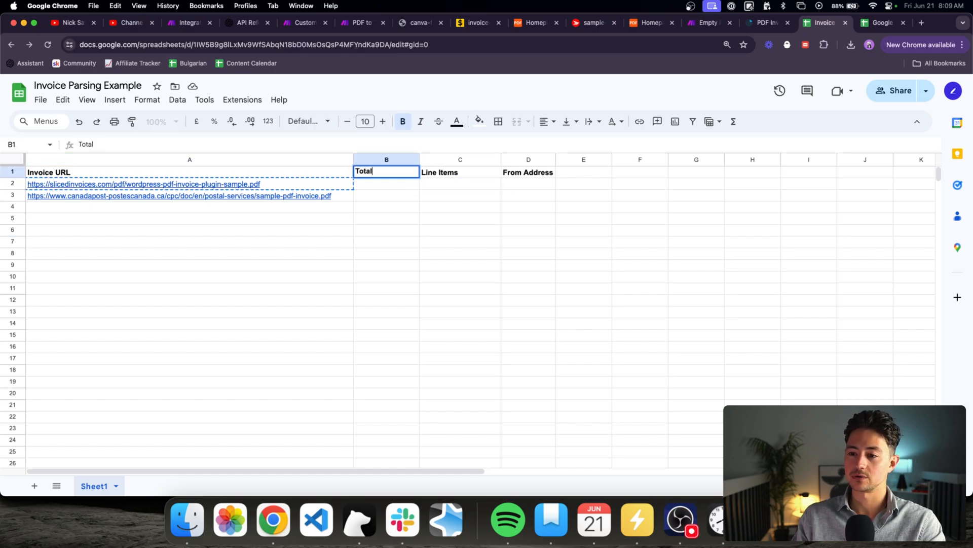
pyautogui.press('Return')
pyautogui.click(533, 173)
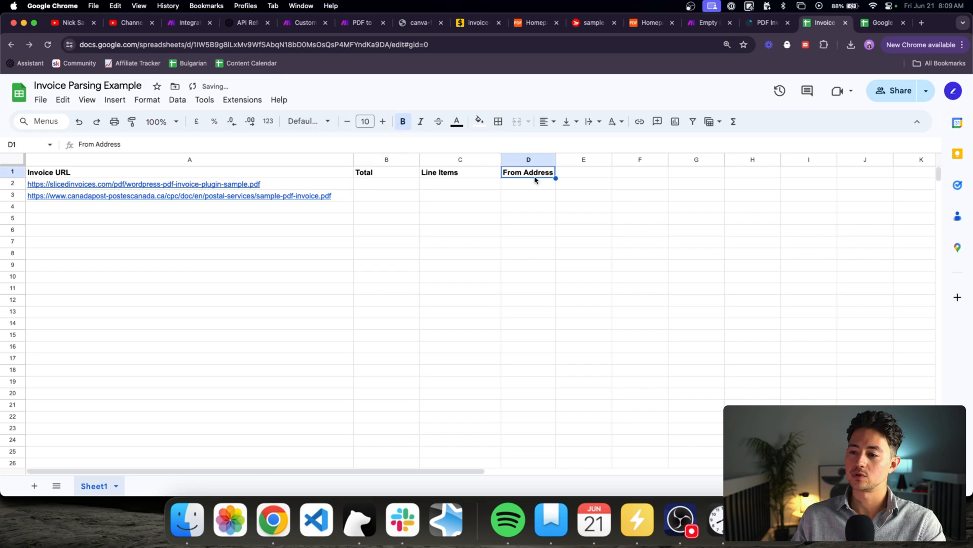
# - Compare the sample invoice PDF, including its Invoice Number field, with the full Body text extracted by PDF.co in Make
pyautogui.click(767, 26)
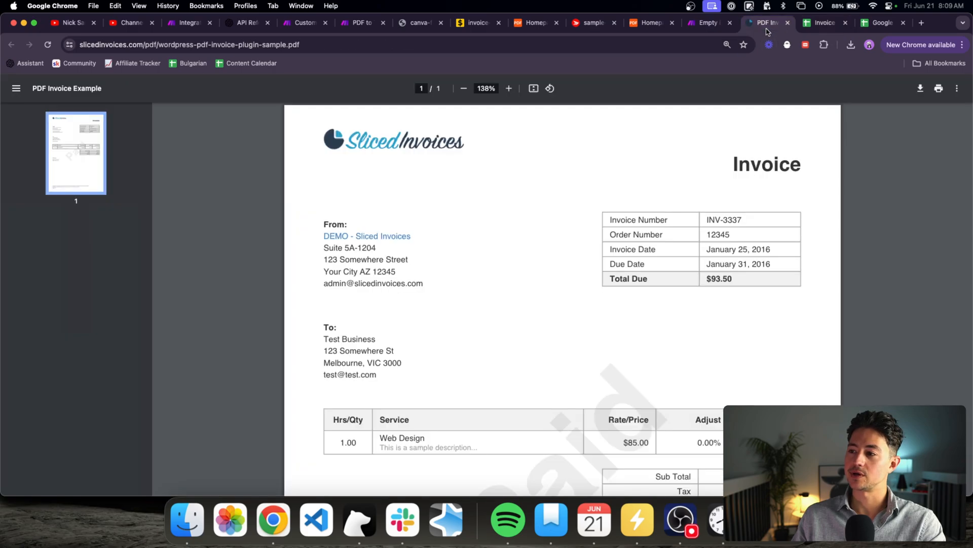
pyautogui.click(708, 26)
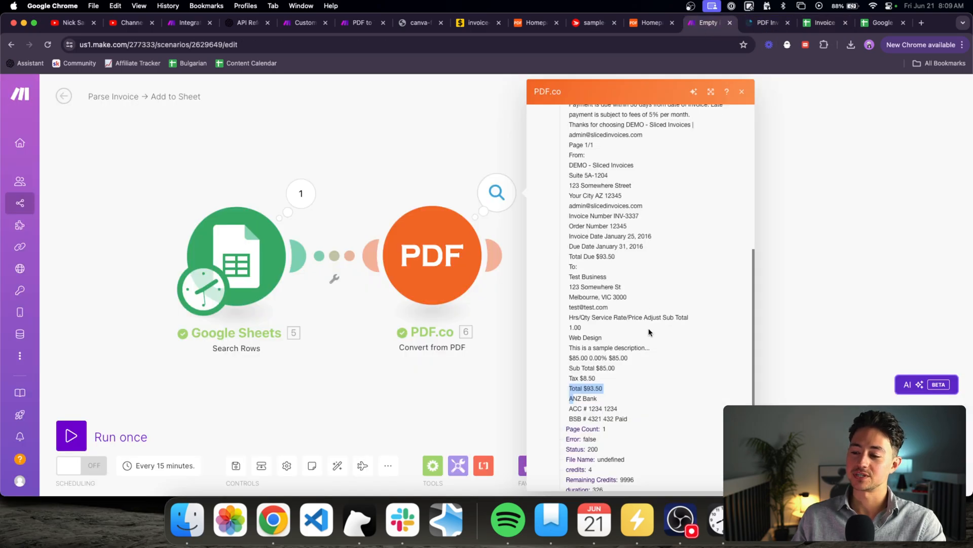
pyautogui.scroll(5, 649, 332)
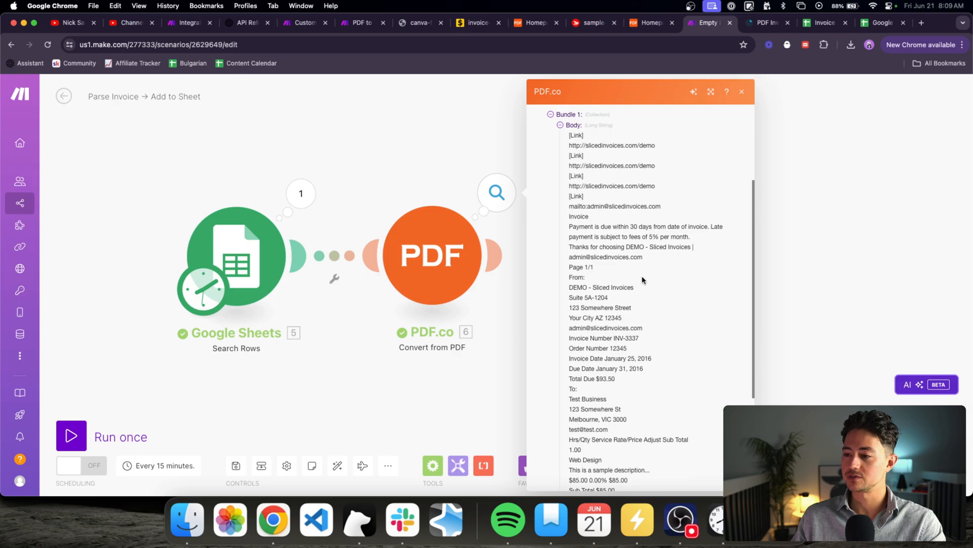
pyautogui.scroll(-4, 643, 278)
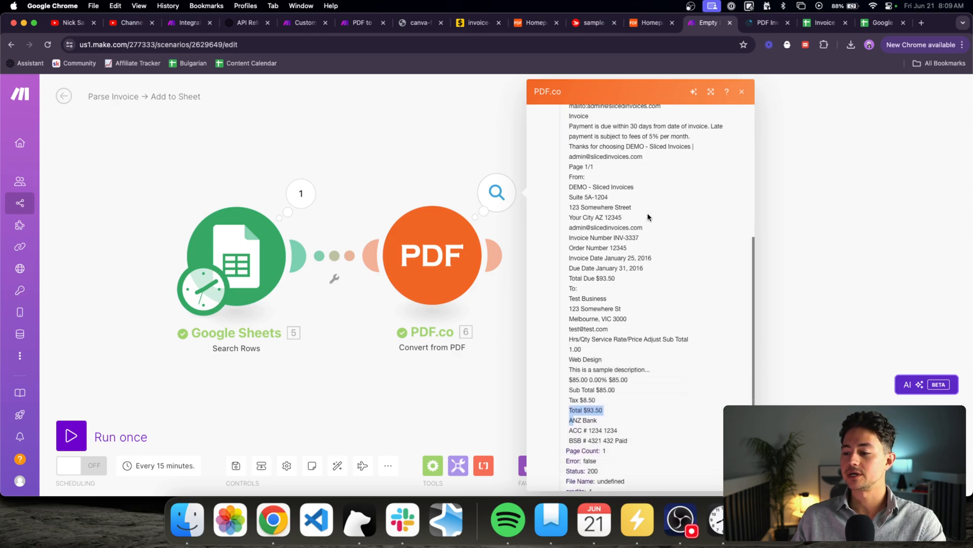
pyautogui.scroll(-1, 648, 217)
pyautogui.moveTo(631, 430); pyautogui.dragTo(566, 231)
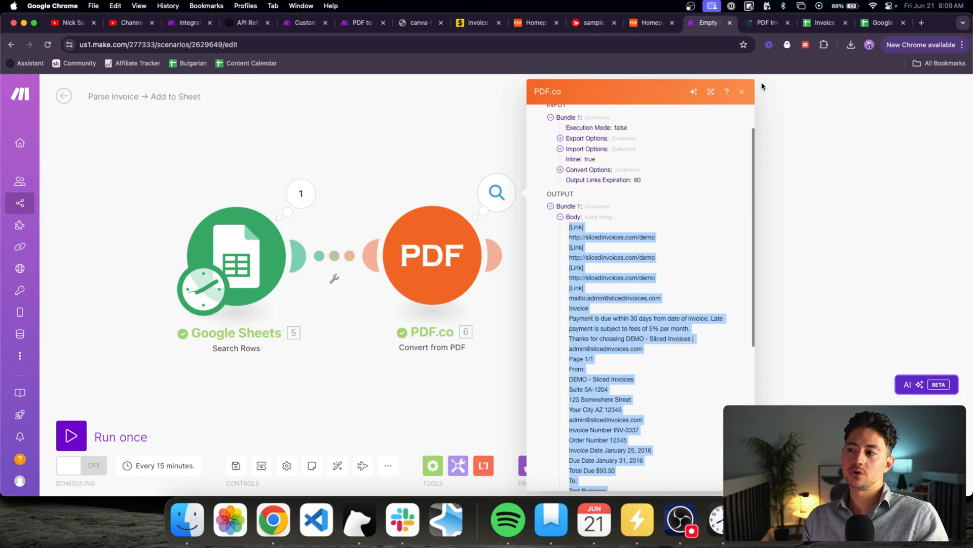
pyautogui.click(769, 23)
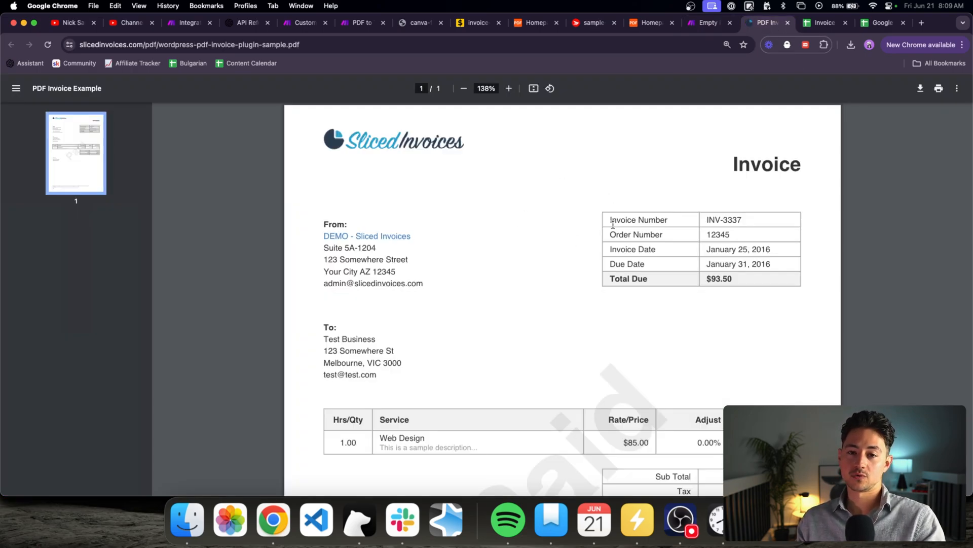
pyautogui.moveTo(608, 223); pyautogui.dragTo(665, 221)
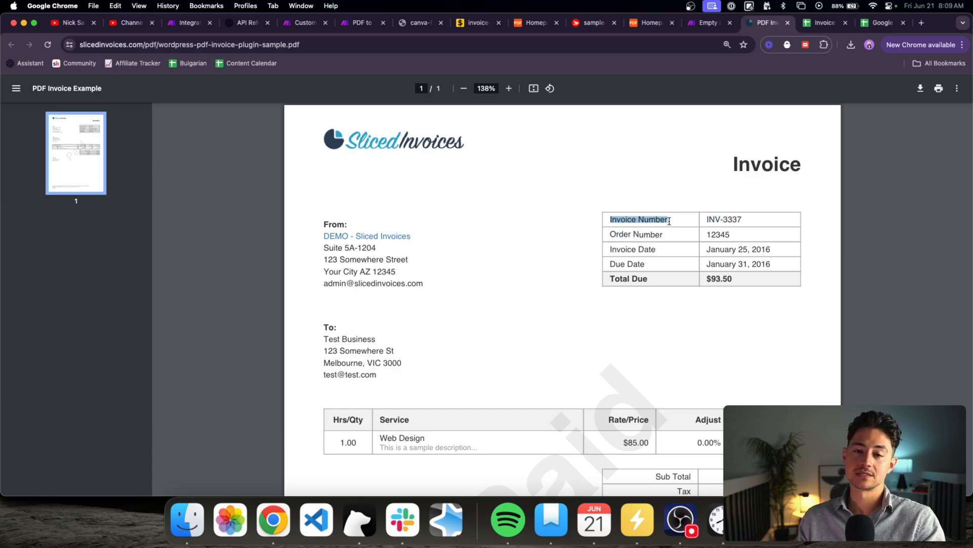
pyautogui.click(692, 23)
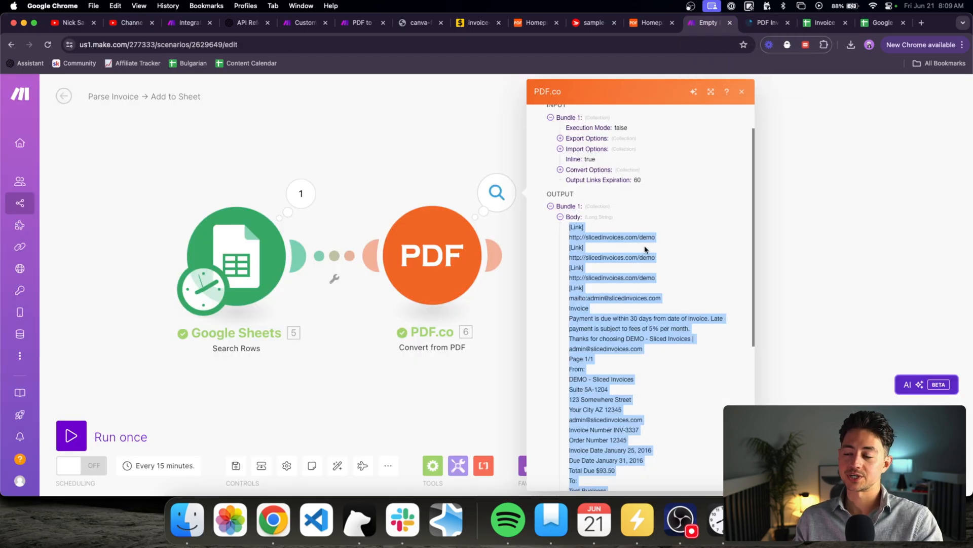
pyautogui.scroll(-4, 645, 249)
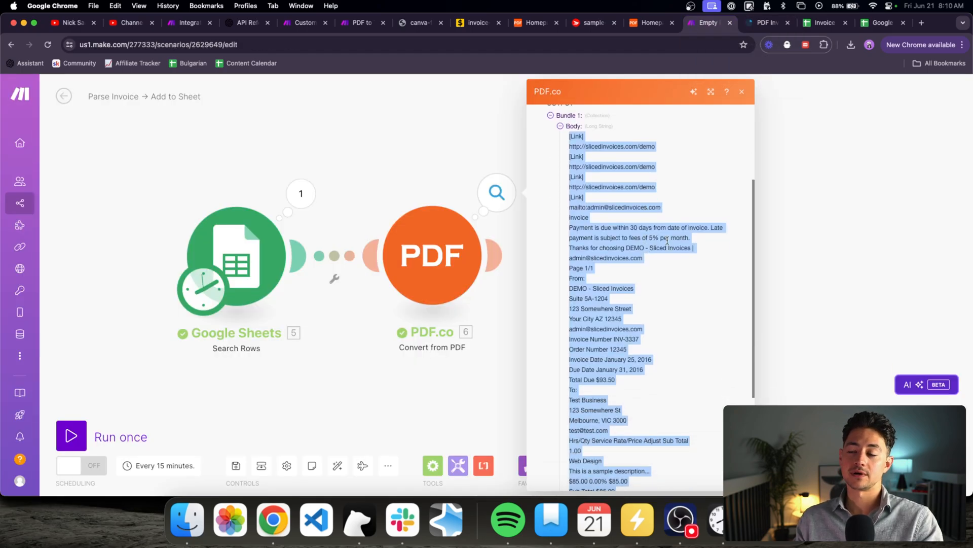
# - Close the PDF.co output and add an OpenAI Create a Completion (GPT-3, GPT-3.5, GPT-4) module after it
pyautogui.click(419, 157)
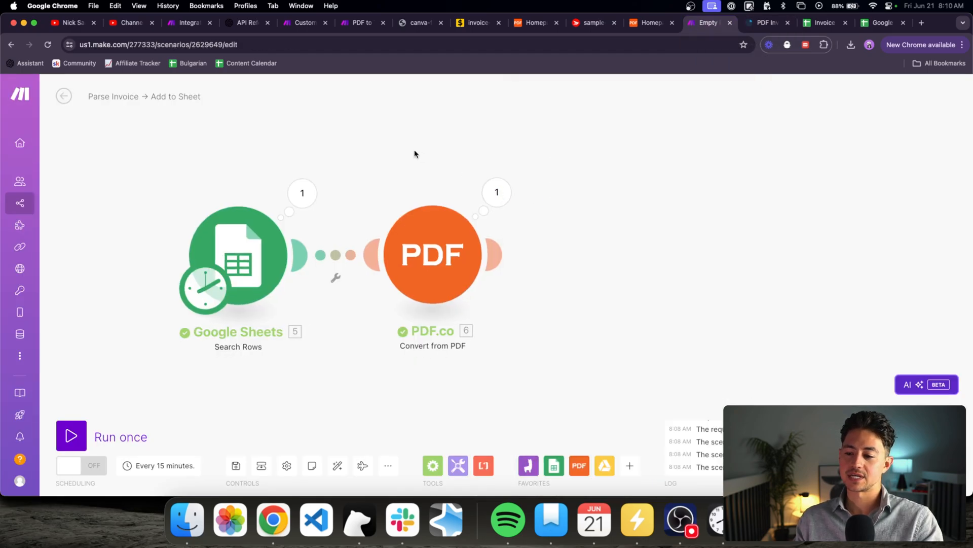
pyautogui.click(631, 467)
pyautogui.write('open')
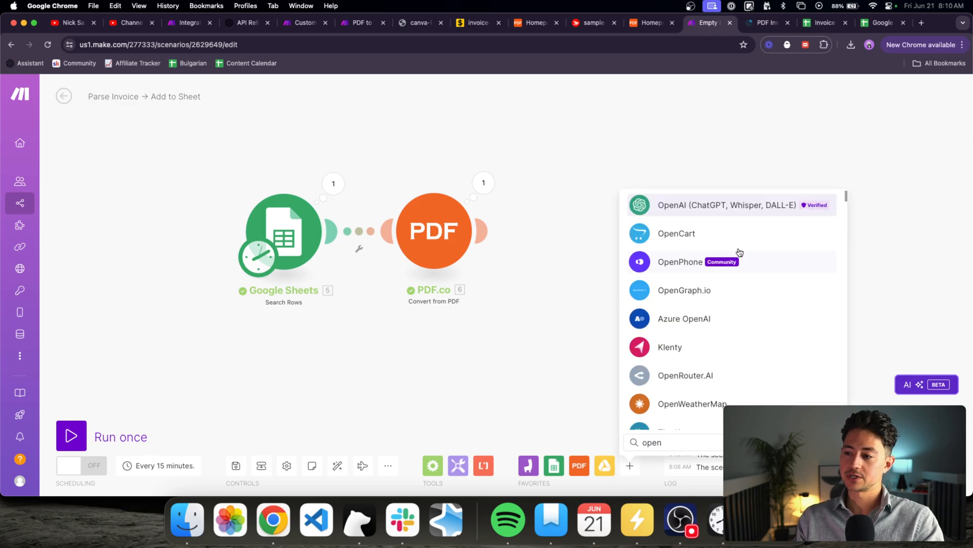
pyautogui.click(720, 205)
pyautogui.scroll(-1, 664, 298)
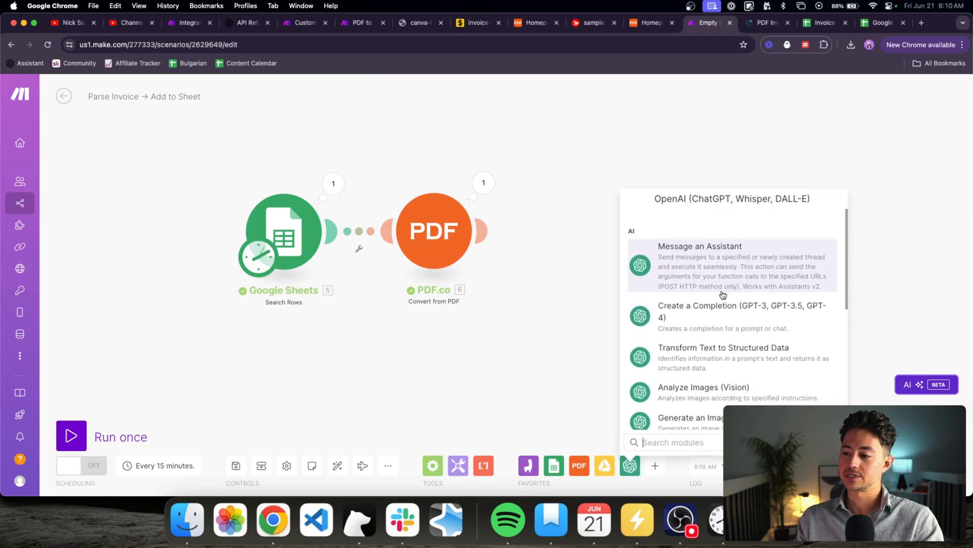
pyautogui.click(722, 307)
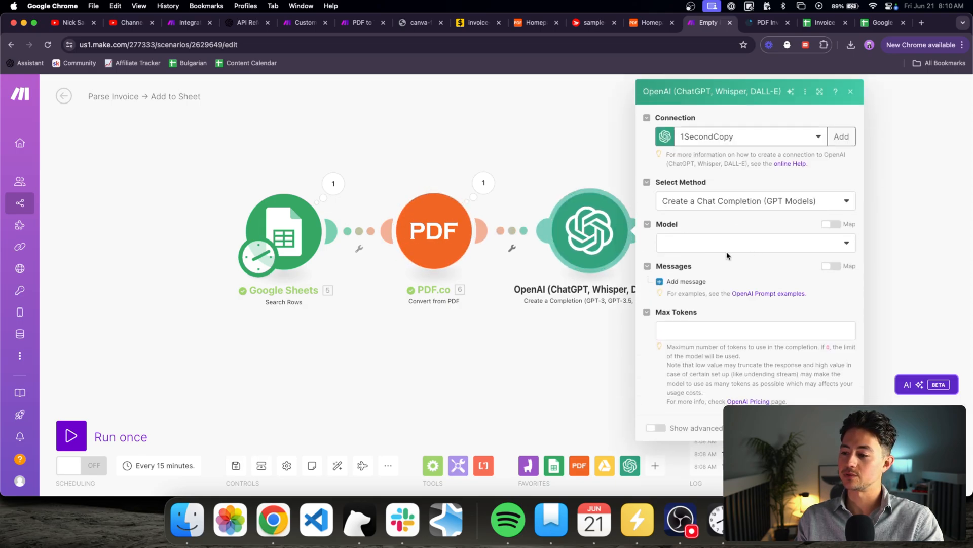
# - Set the completion's Max Tokens to 4096 and its model to gpt-4o (system)
pyautogui.click(727, 330)
pyautogui.write('4096')
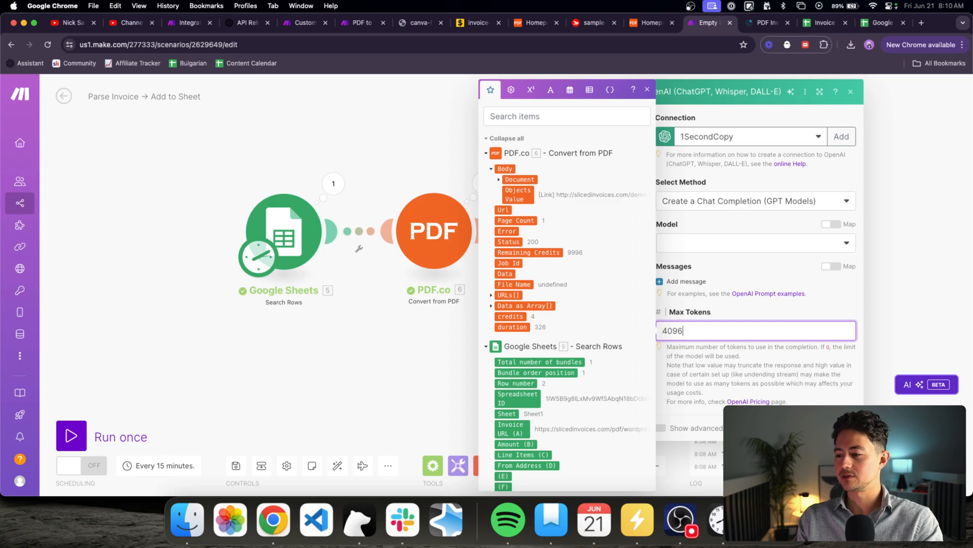
pyautogui.click(718, 246)
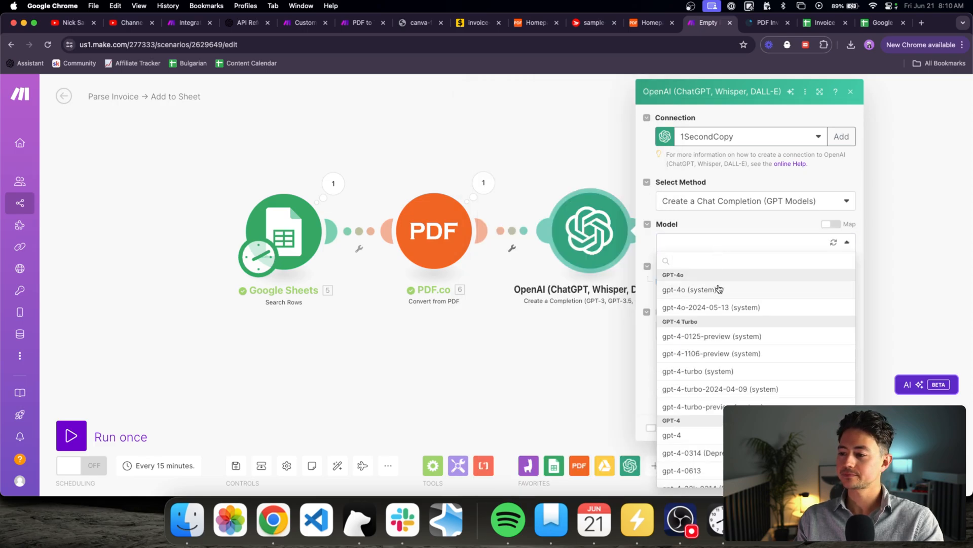
pyautogui.scroll(-1, 724, 281)
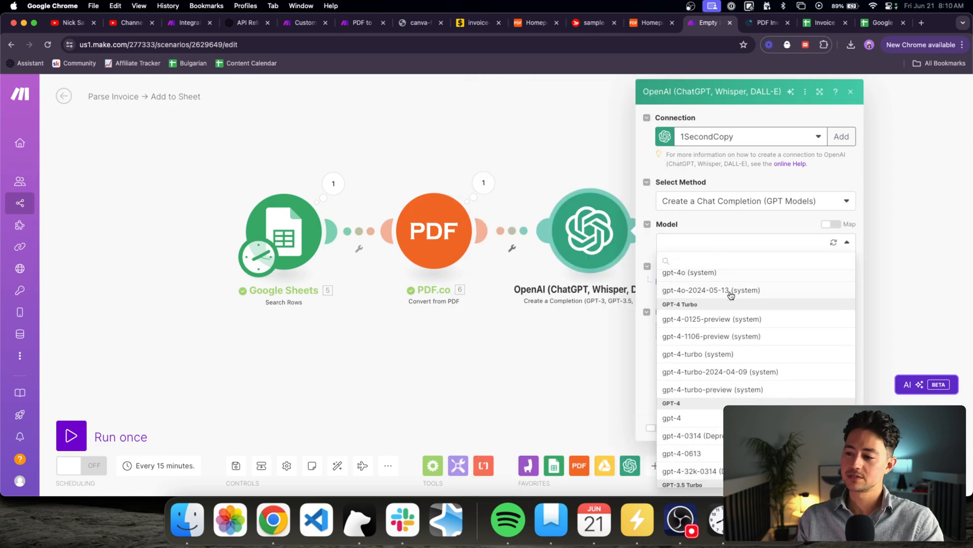
pyautogui.scroll(1, 726, 286)
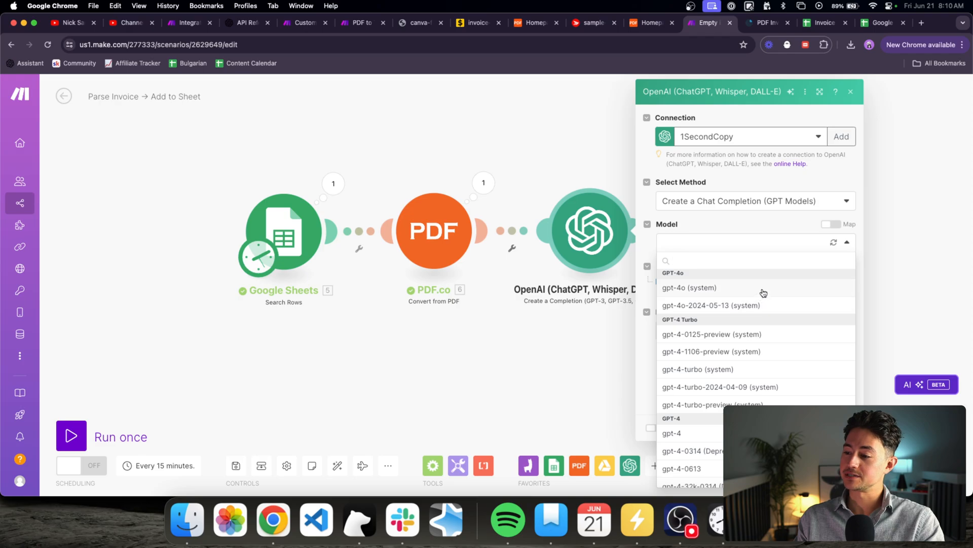
pyautogui.scroll(-1, 786, 304)
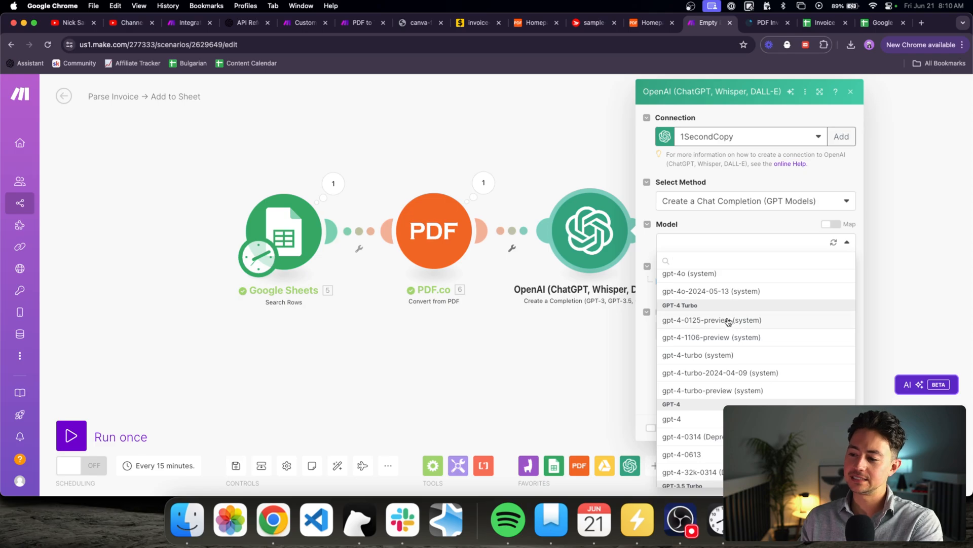
pyautogui.scroll(3, 704, 301)
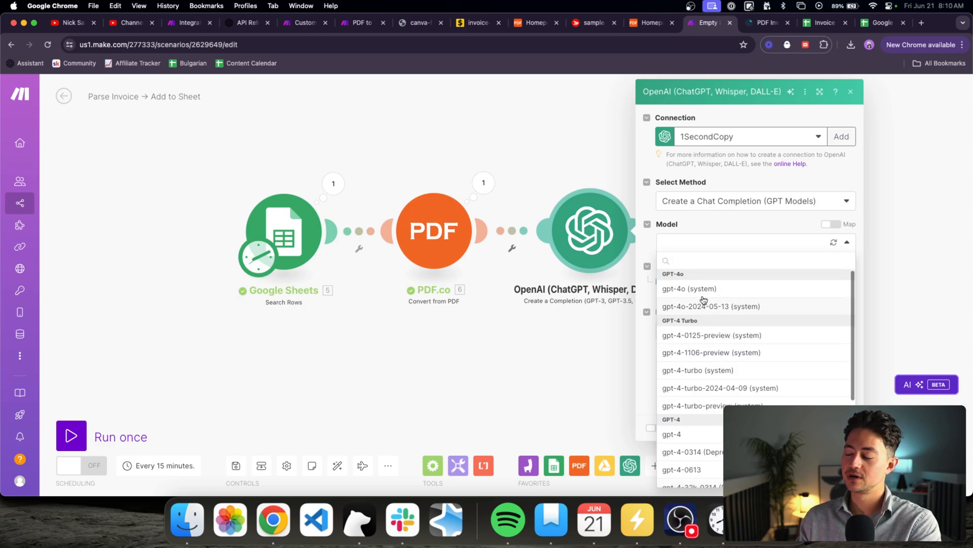
pyautogui.click(704, 294)
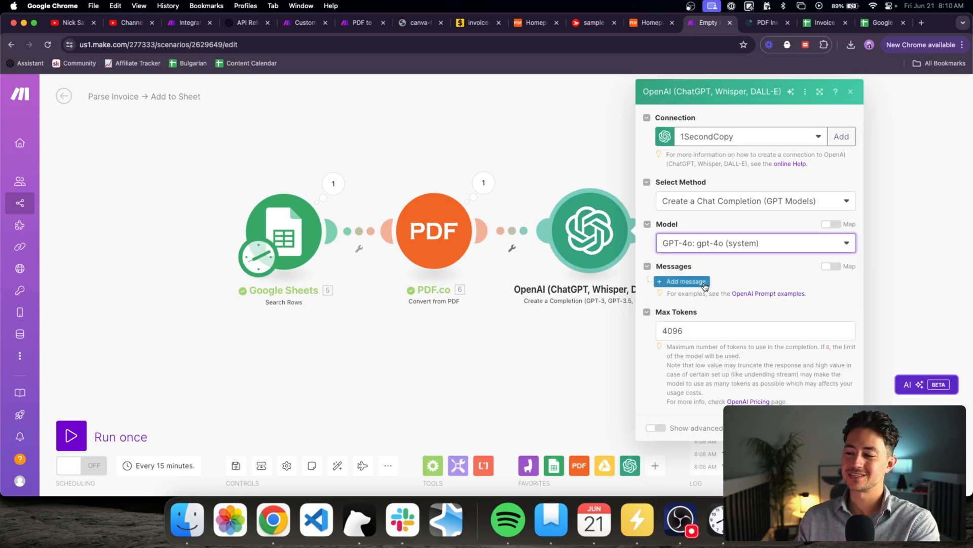
# - Add a first message with the System role and the content "You are a helpful, intelligent data extraction assistant."
pyautogui.click(705, 282)
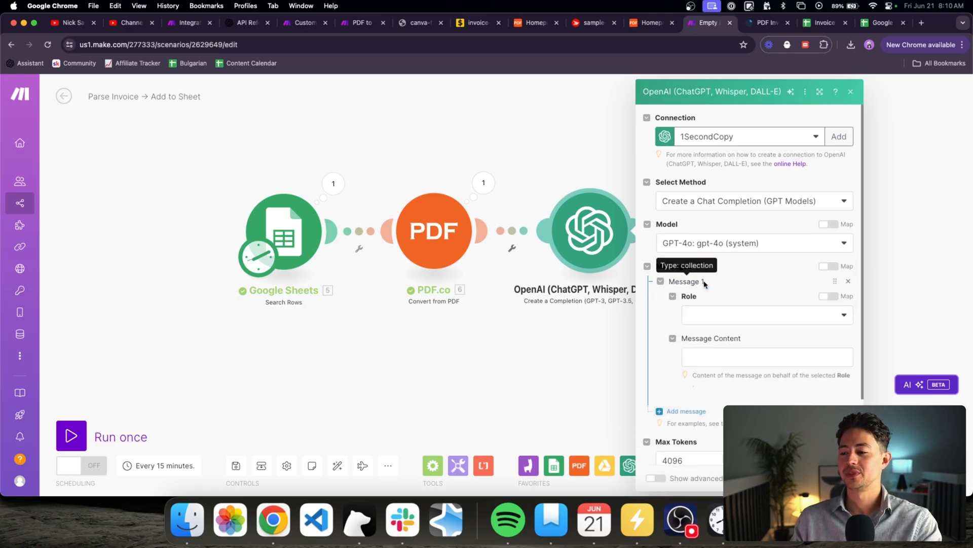
pyautogui.click(725, 315)
pyautogui.click(710, 330)
pyautogui.click(741, 355)
pyautogui.write('Yo')
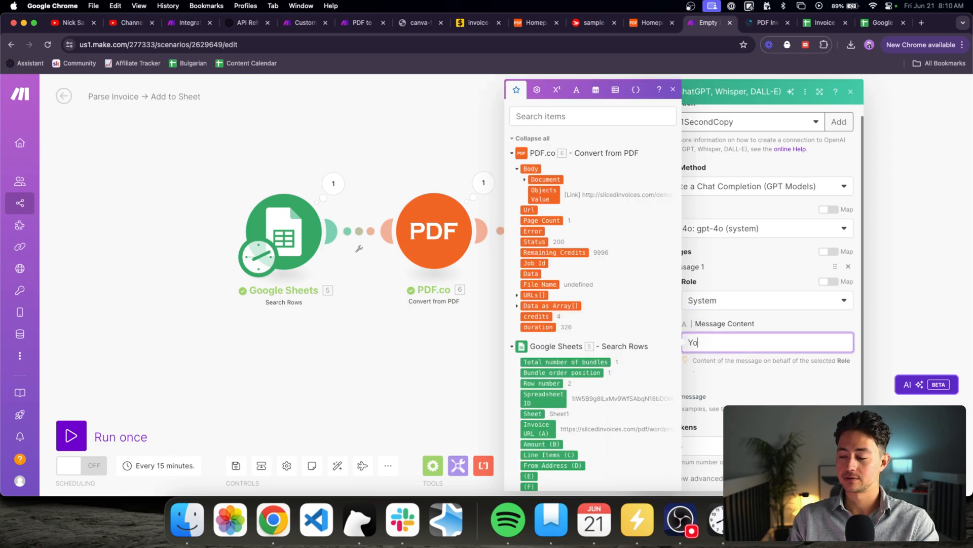
pyautogui.write('u are a helpful,')
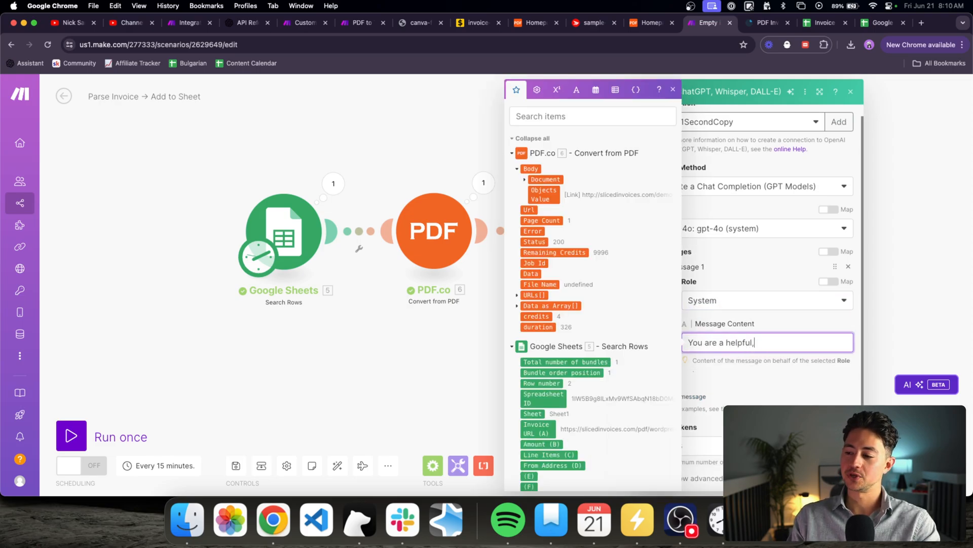
pyautogui.write(' intelligent ')
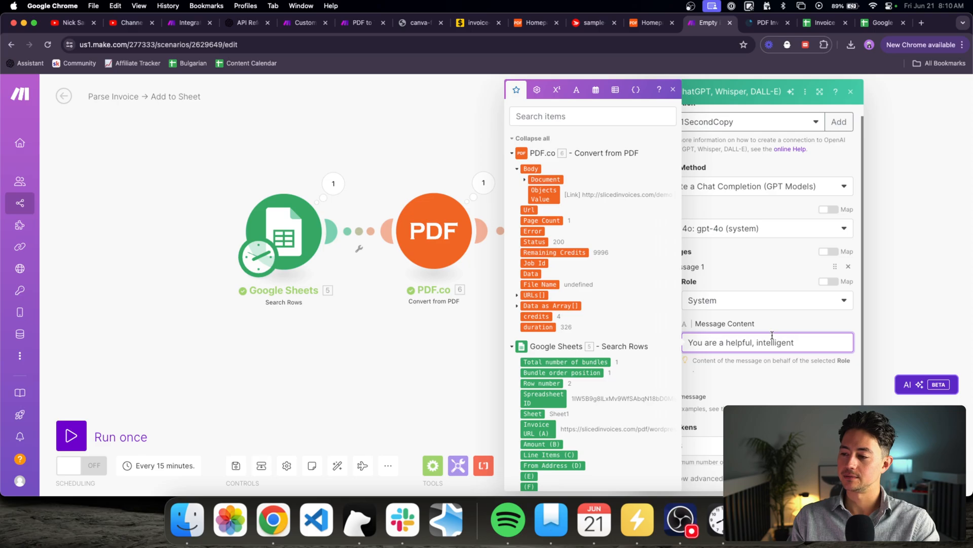
pyautogui.write('da')
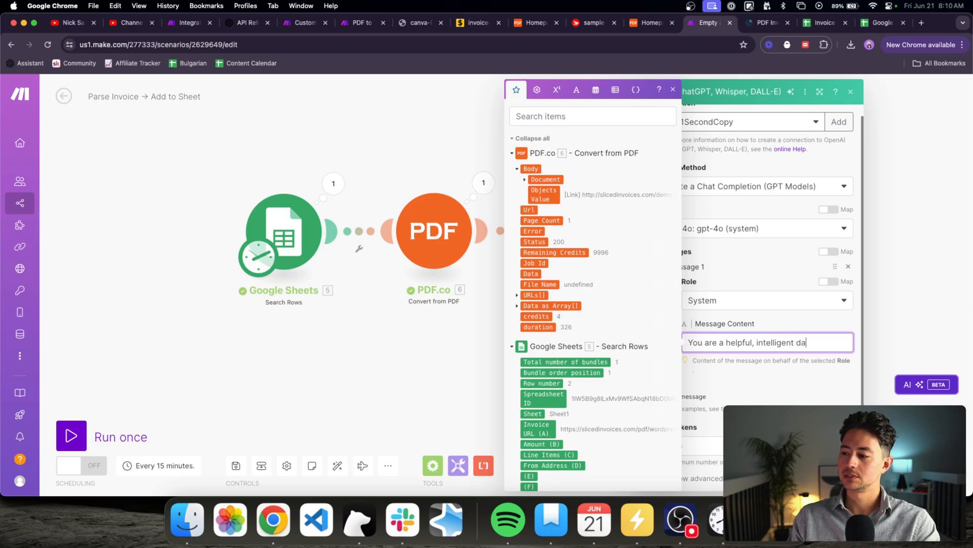
pyautogui.write('ta extraction assistant.')
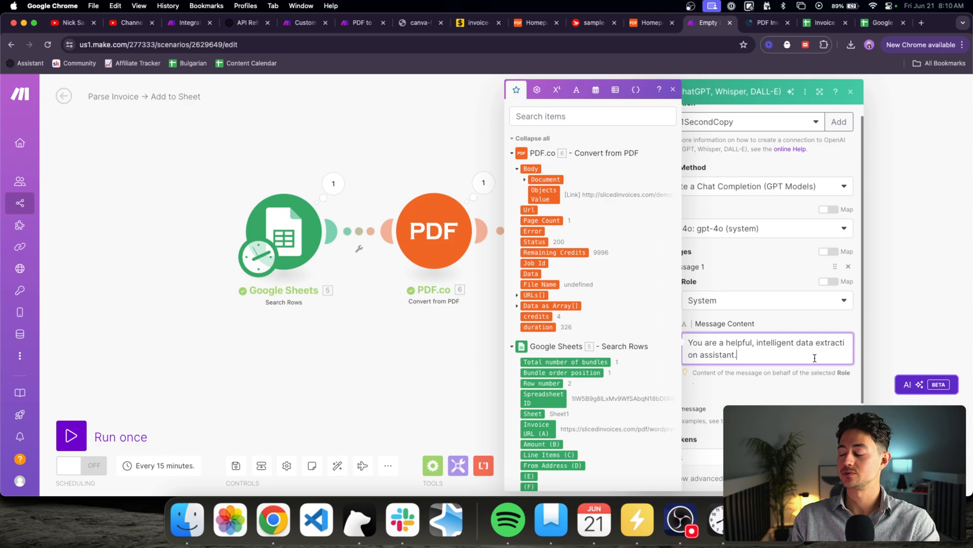
pyautogui.click(807, 386)
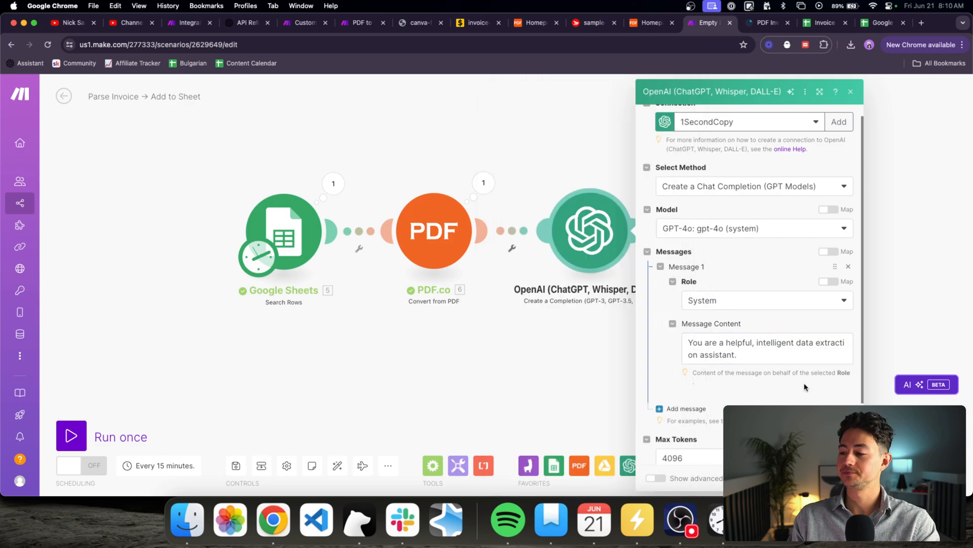
# - Add a second message with the User role and begin its content with "You extract data from PDF invoices. You'll receive"
pyautogui.scroll(-1, 805, 387)
pyautogui.click(687, 356)
pyautogui.scroll(-2, 762, 355)
pyautogui.click(719, 269)
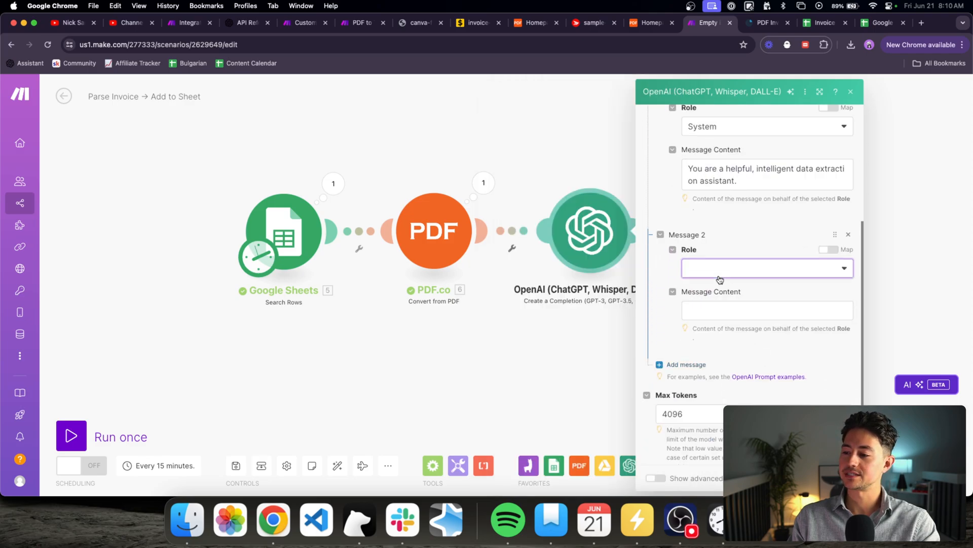
pyautogui.click(721, 304)
pyautogui.click(722, 307)
pyautogui.write('Y')
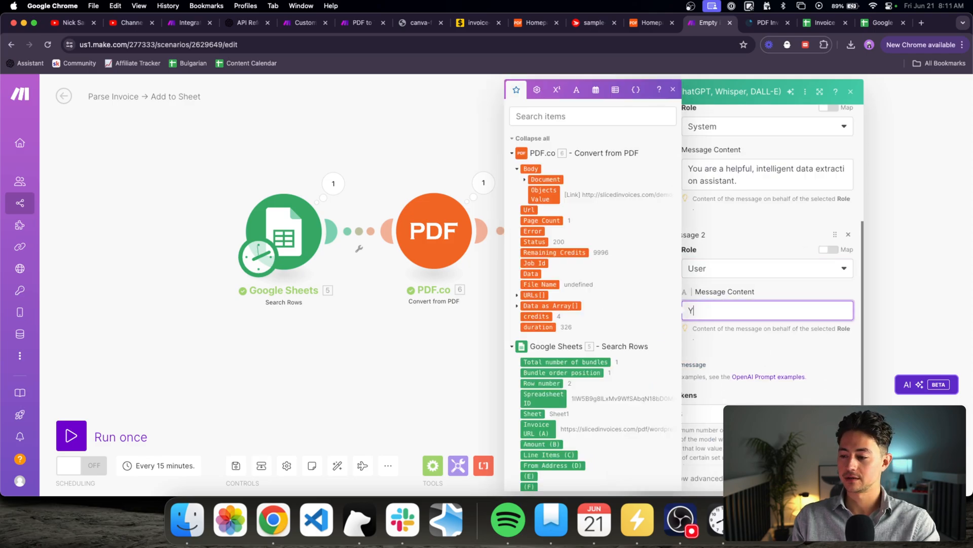
pyautogui.write('ou extract')
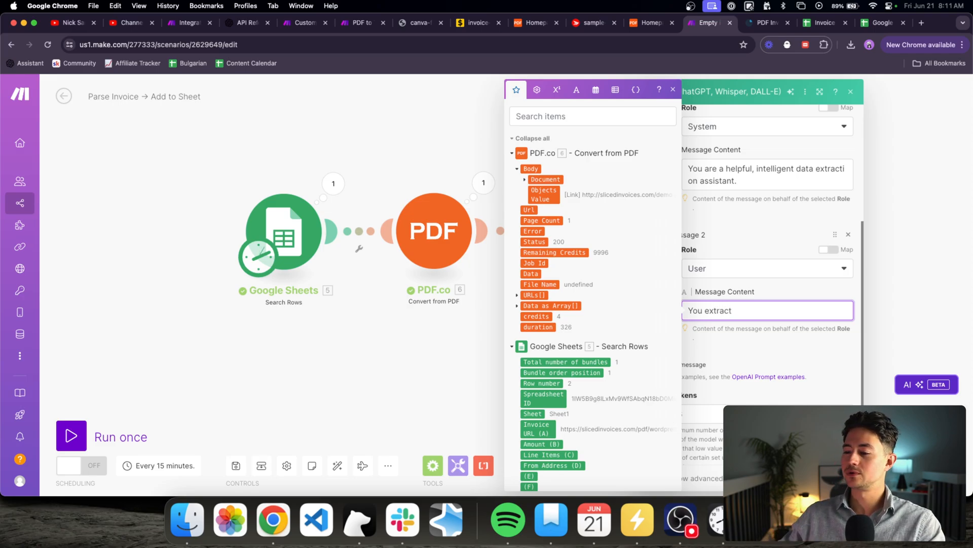
pyautogui.write(' data fr')
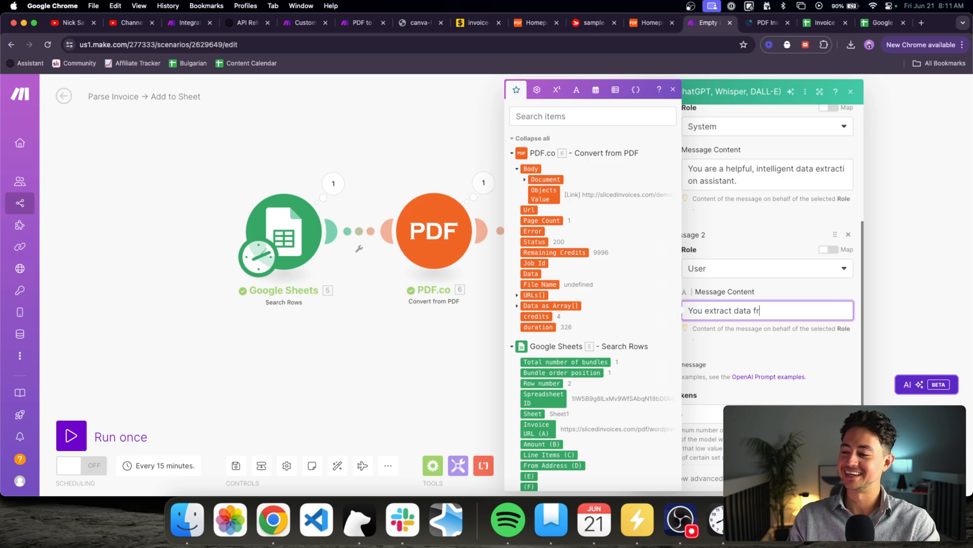
pyautogui.write('om PDF invo')
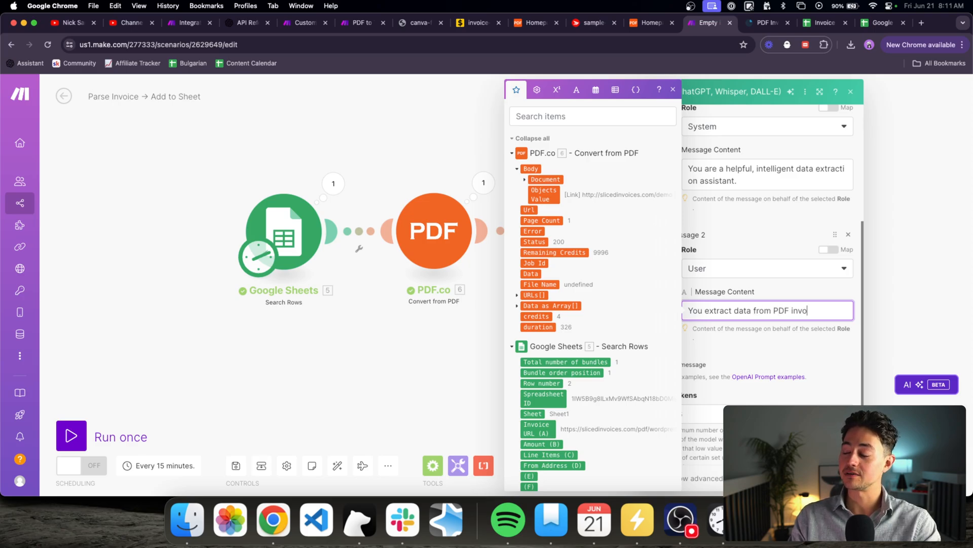
pyautogui.write("ices. You'll receive")
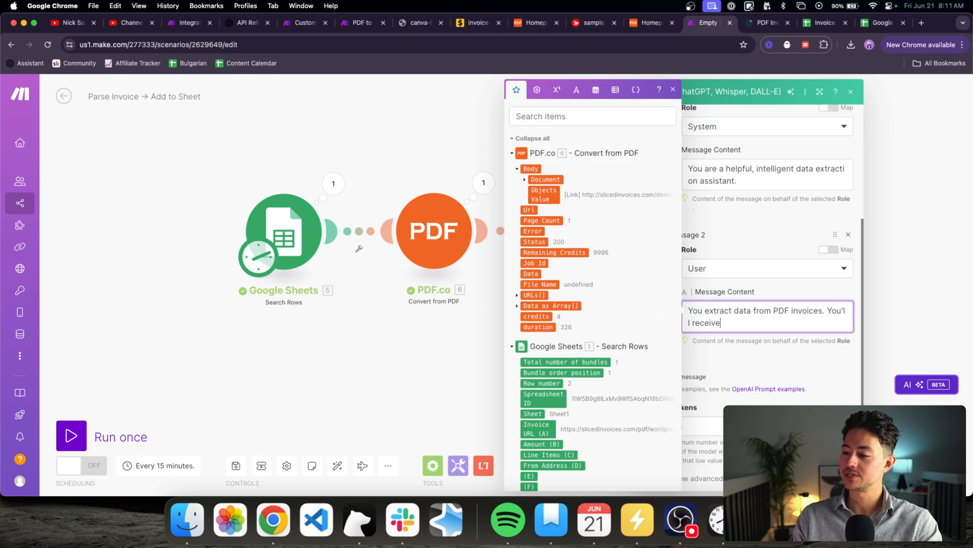
# - Continue the User message with "a text scrape of the invoice data, and your job is to turn that invoice data into three structured fields"
pyautogui.write(' a ')
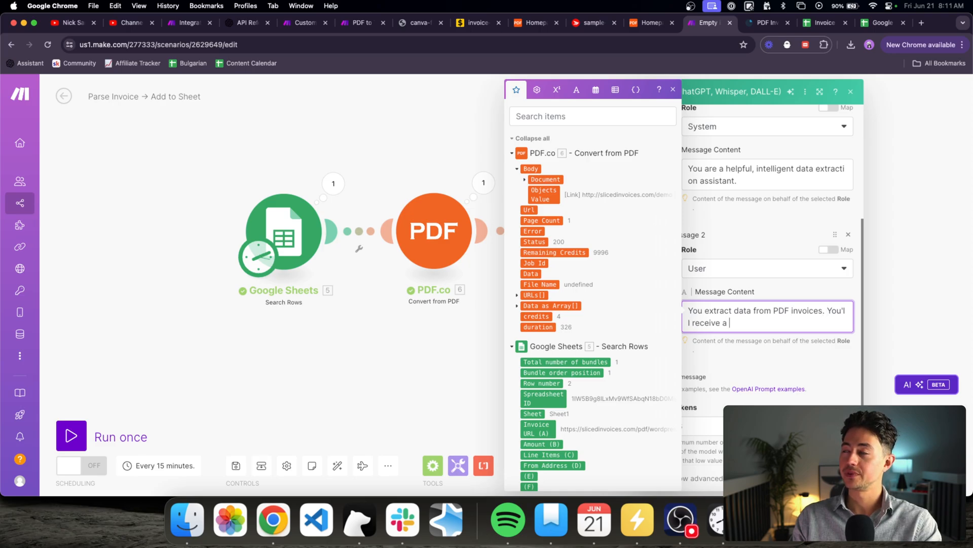
pyautogui.write('text')
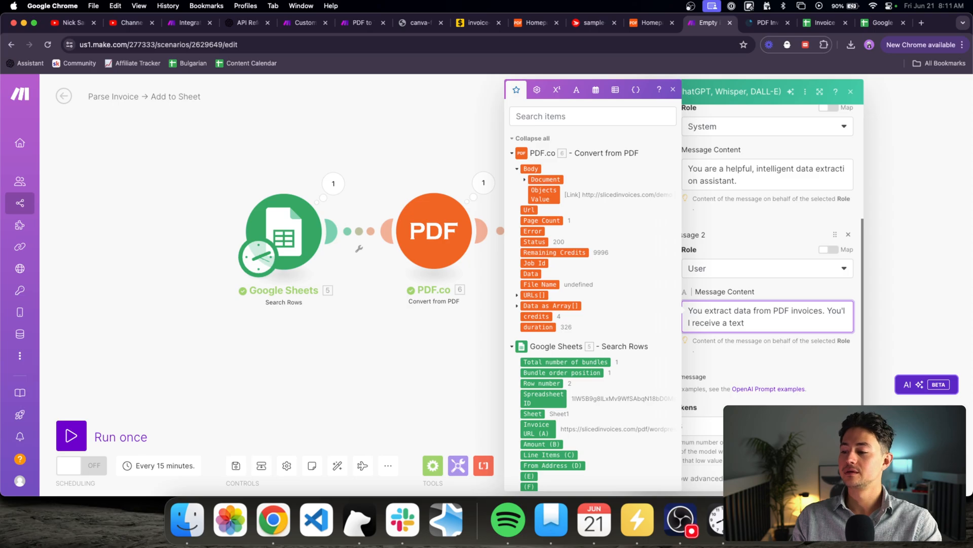
pyautogui.write(' sc')
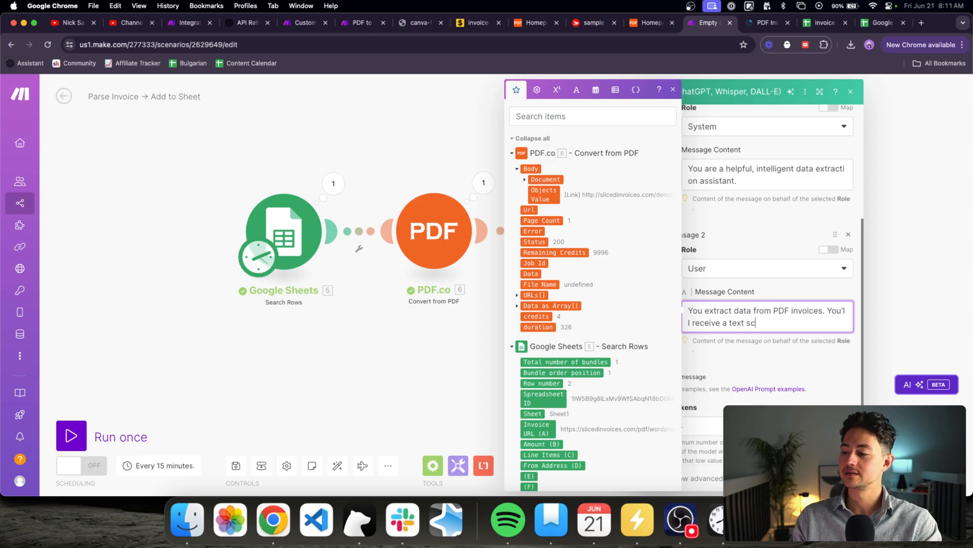
pyautogui.write('rape ')
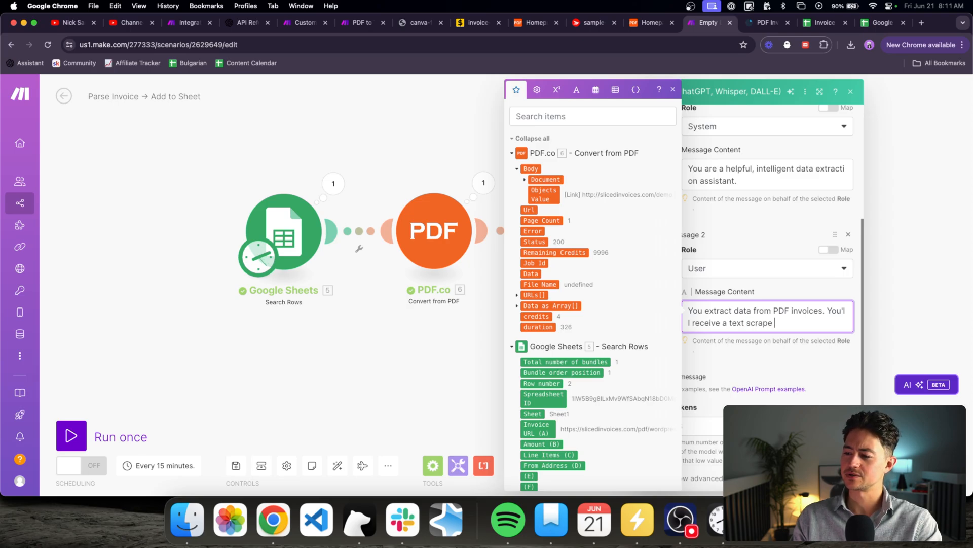
pyautogui.write('of the ')
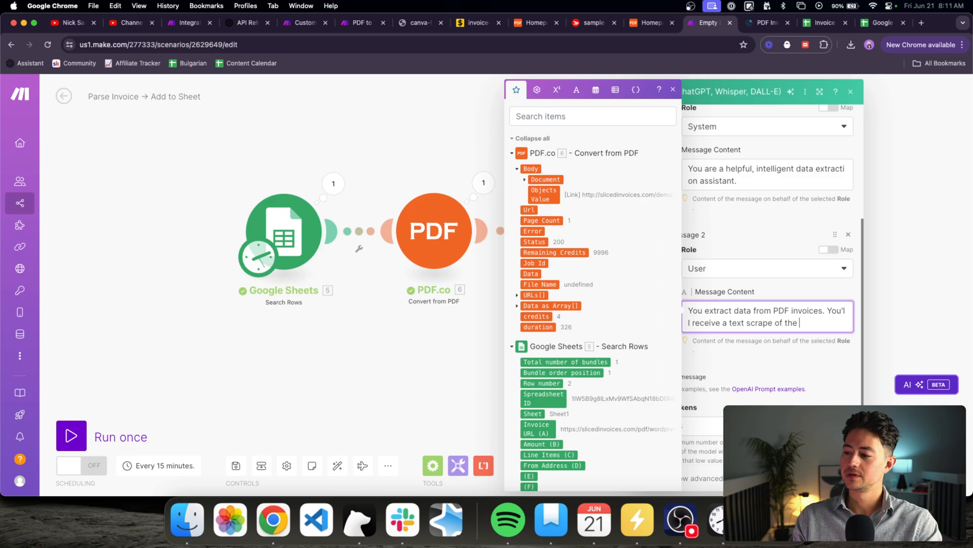
pyautogui.write('invoice data, and your')
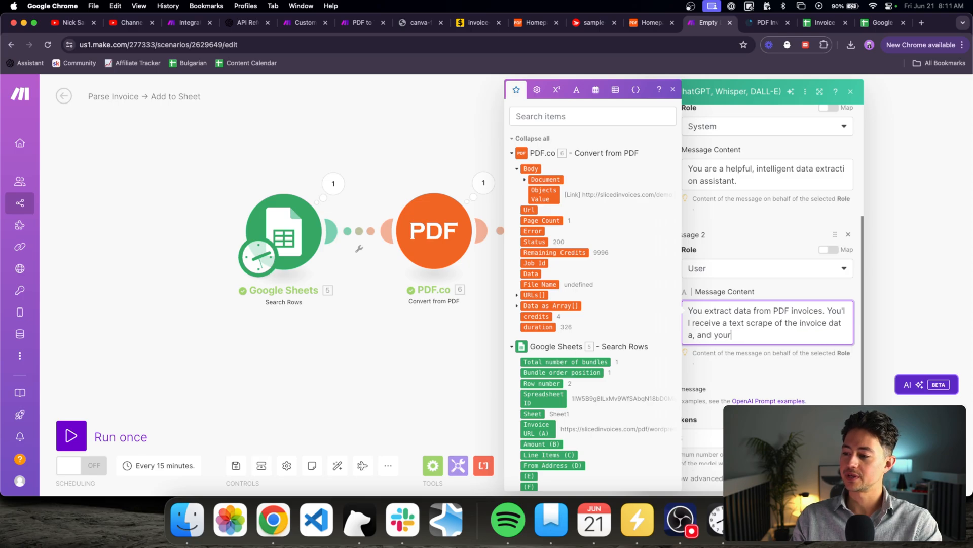
pyautogui.write(' job is to turn that')
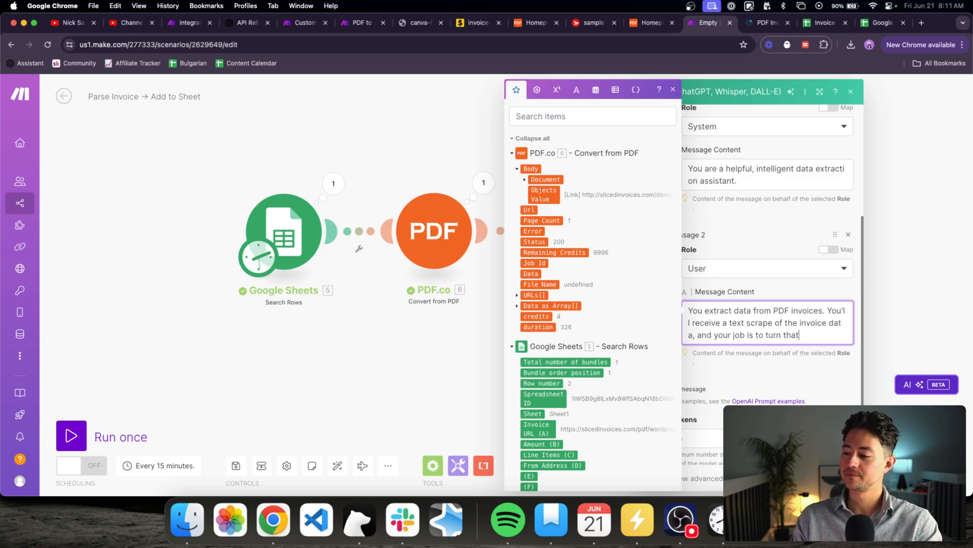
pyautogui.write(' invoice data int')
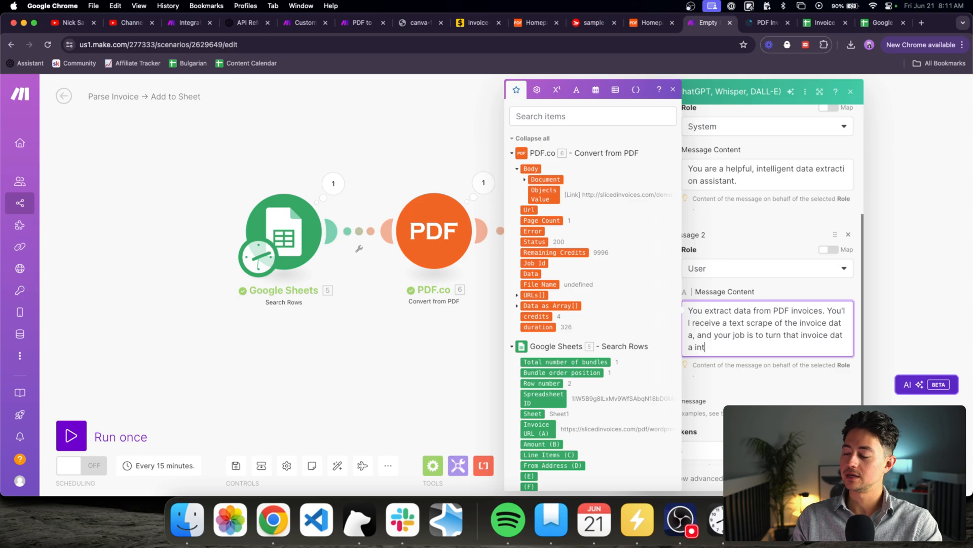
pyautogui.write('o three structured fields')
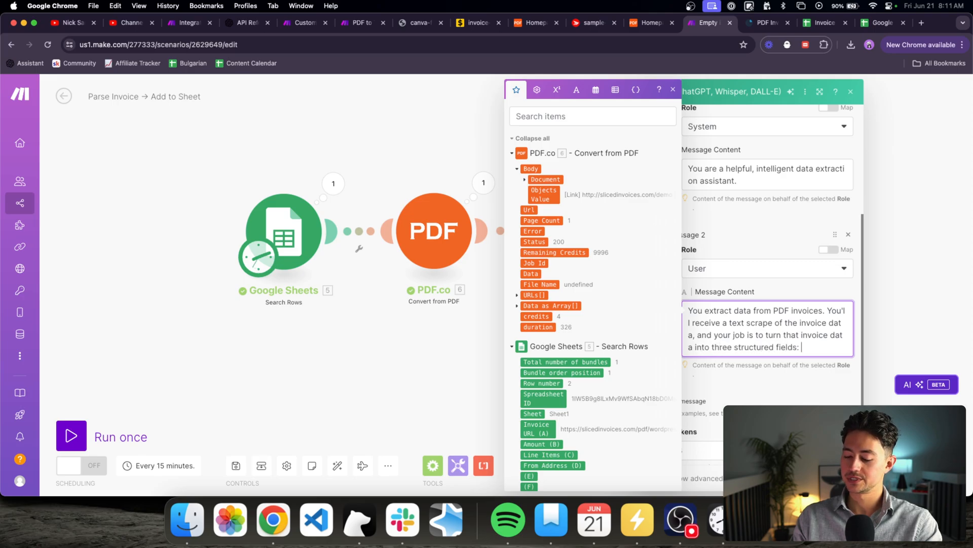
# - List the fields as ": Total, Line Items, From Address." and add the instruction "Return the results in JSON." to the User message
pyautogui.write(': Total,')
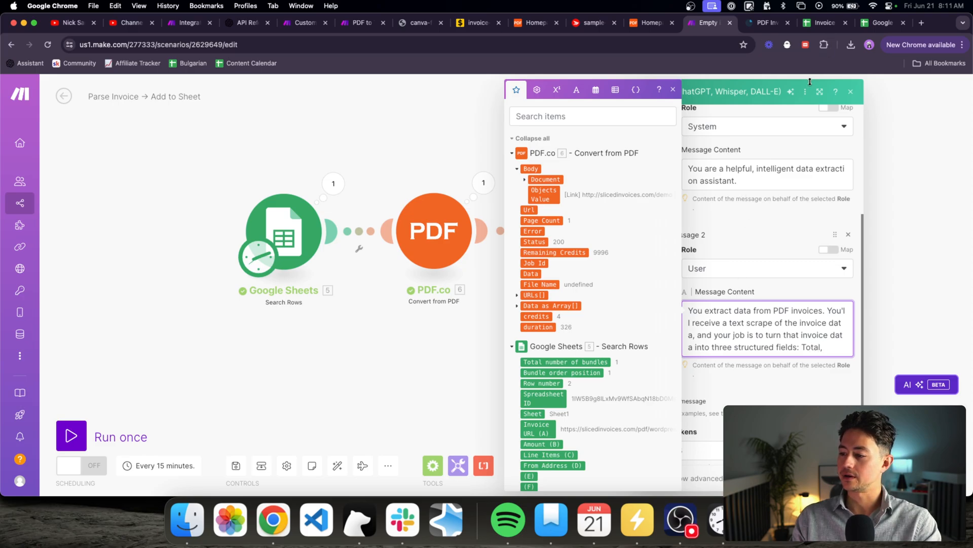
pyautogui.write(' Line Items,')
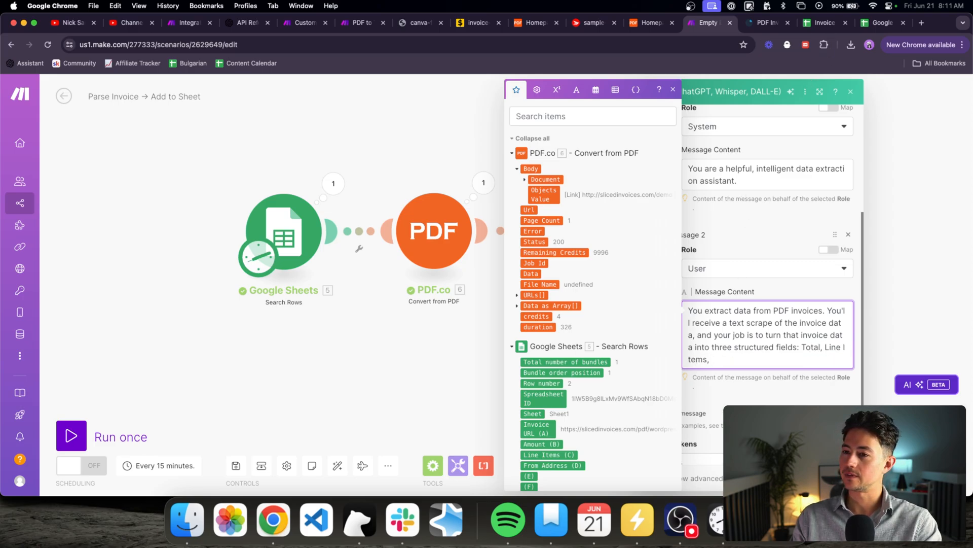
pyautogui.write(' From ')
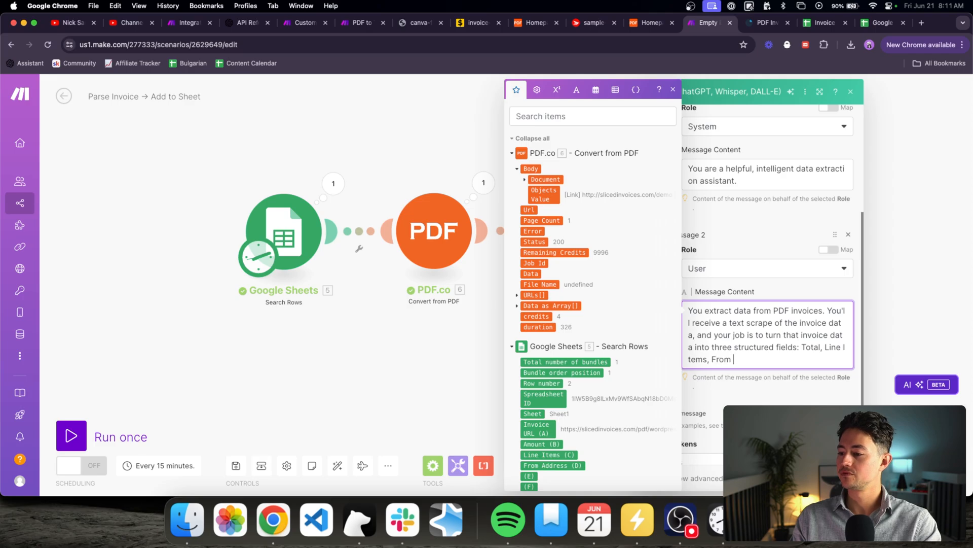
pyautogui.write('Address. Respond')
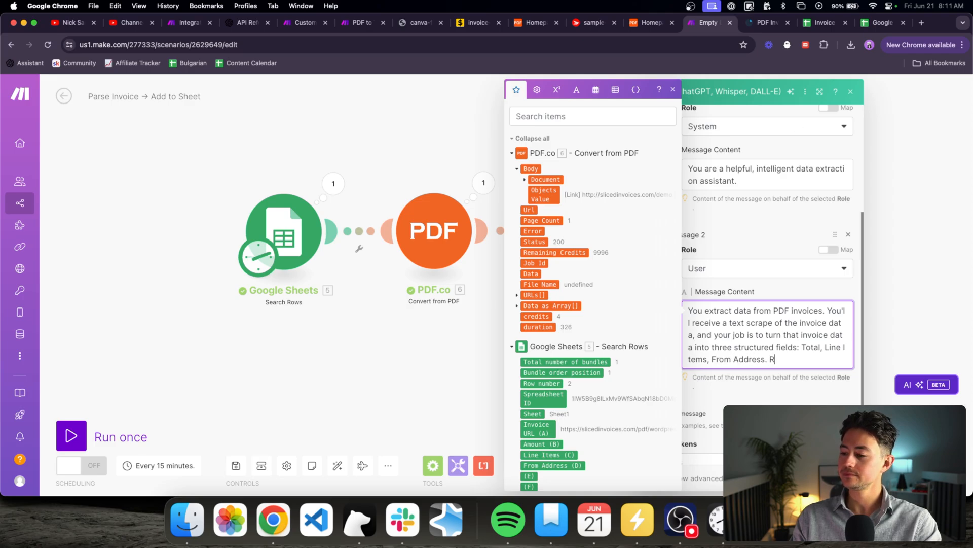
pyautogui.press('BackSpace')
pyautogui.press('BackSpace')
pyautogui.press('BackSpace')
pyautogui.press('BackSpace')
pyautogui.press('BackSpace')
pyautogui.press('BackSpace')
pyautogui.write('turn')
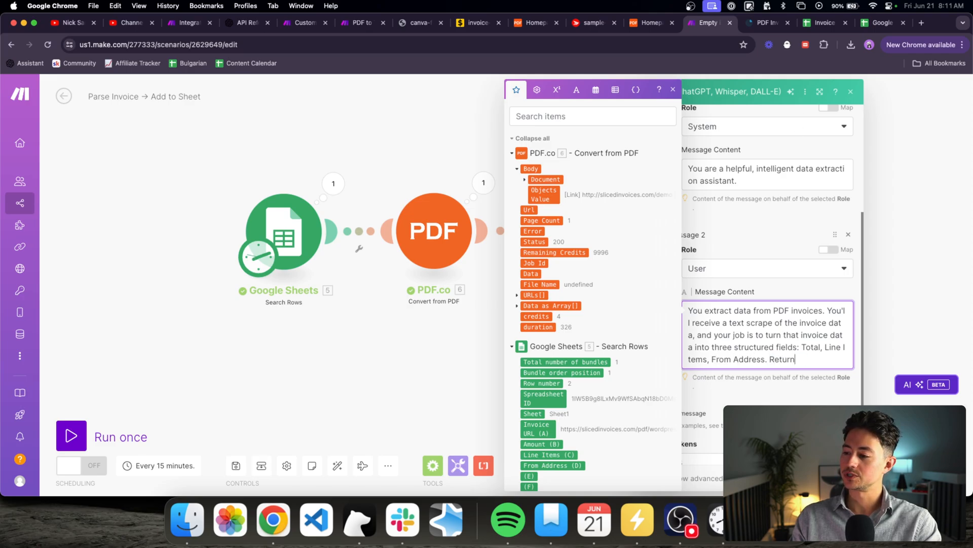
pyautogui.write(' the results in JSON')
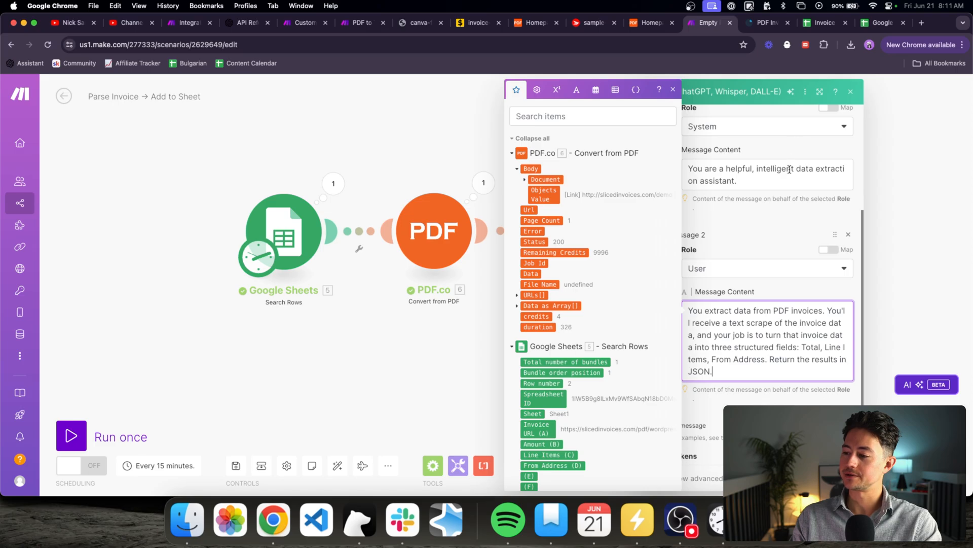
pyautogui.write('.')
pyautogui.scroll(-3, 790, 172)
pyautogui.press('Return')
pyautogui.press('Return')
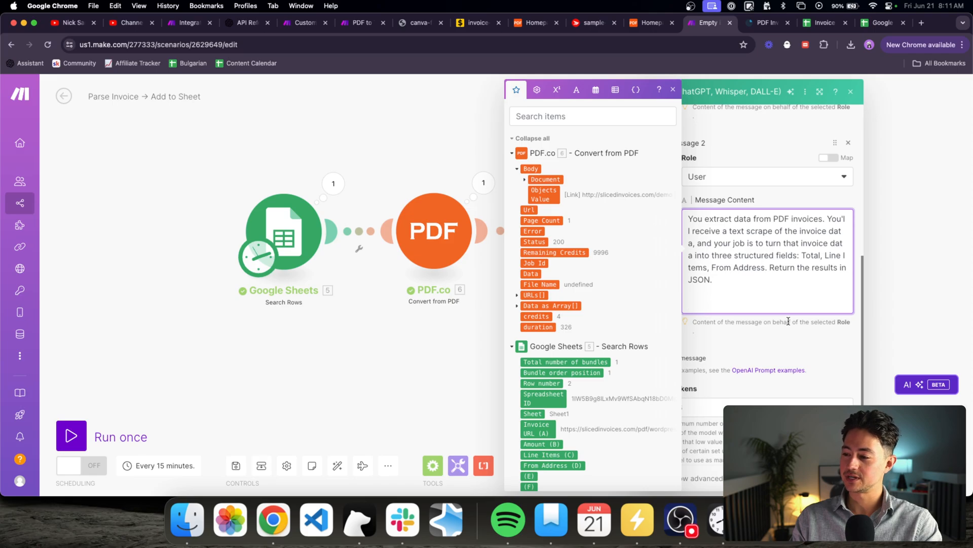
# - Insert "(not the email, but the actual address of the sender)" after From Address in the User message
pyautogui.click(765, 267)
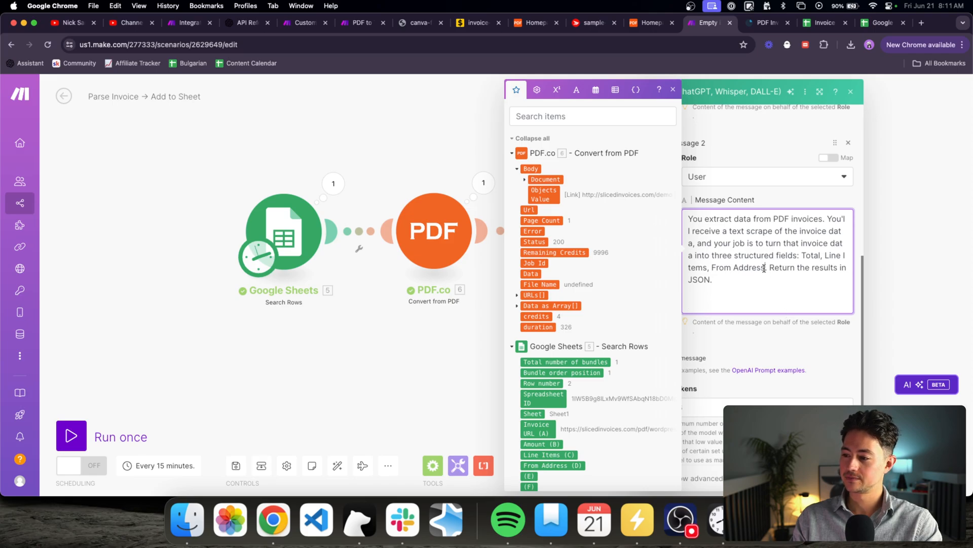
pyautogui.write('(')
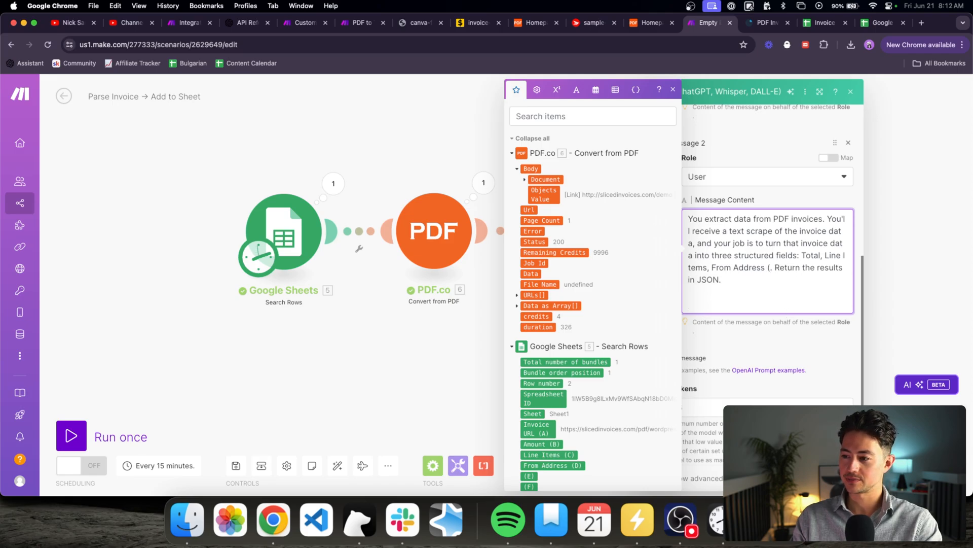
pyautogui.write('not the email, but the a')
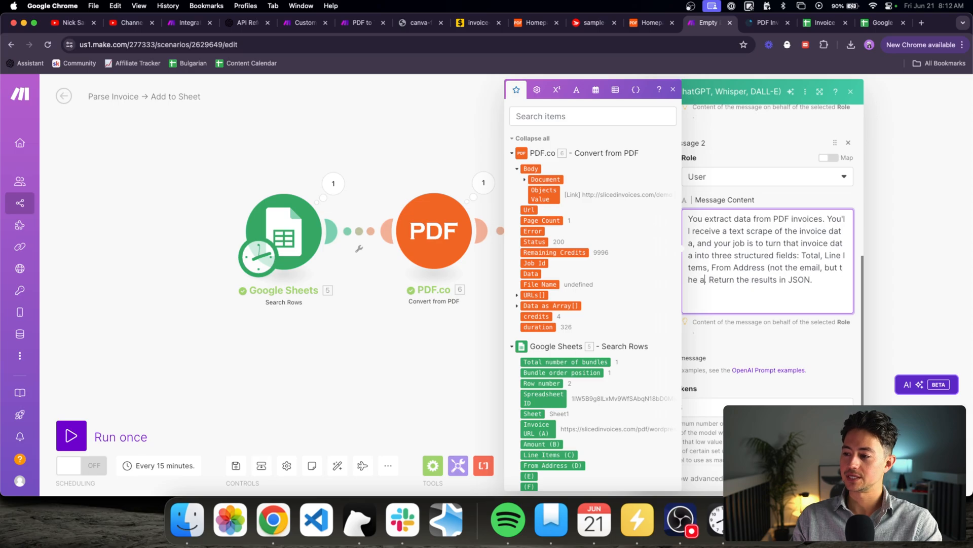
pyautogui.write('ctual address of ')
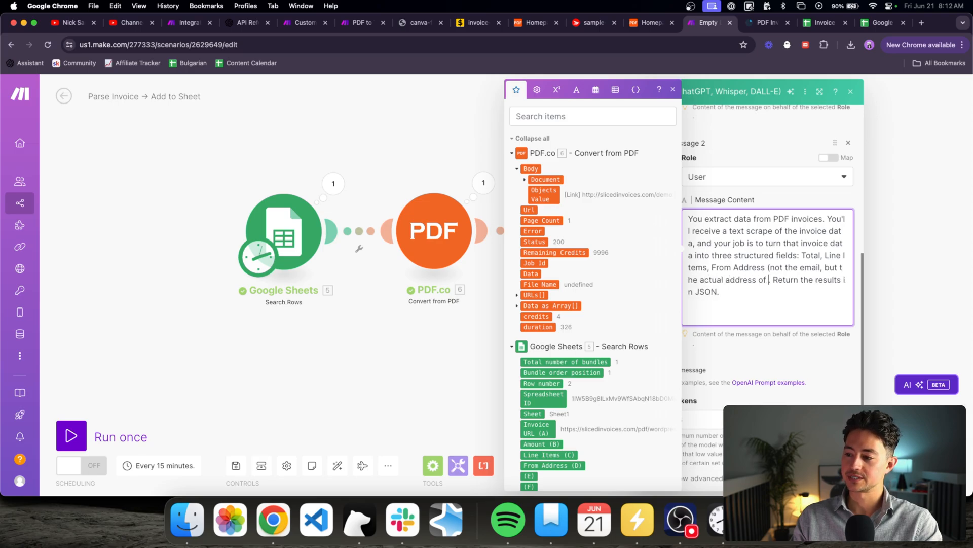
pyautogui.write('the sender)')
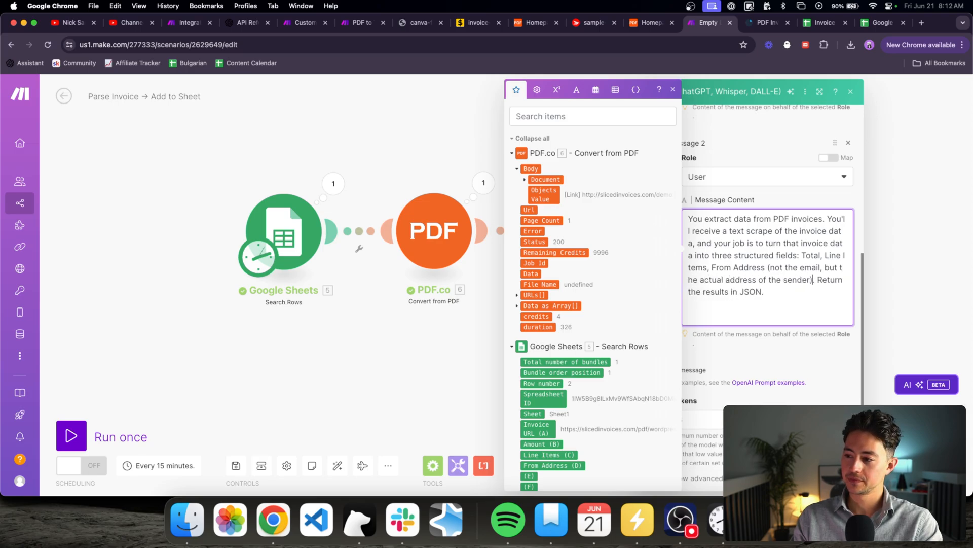
# - Extend the JSON instruction's ending to read "Return the results in JSON using this format:"
pyautogui.press('Up')
pyautogui.press('Up')
pyautogui.click(708, 268)
pyautogui.press('BackSpace')
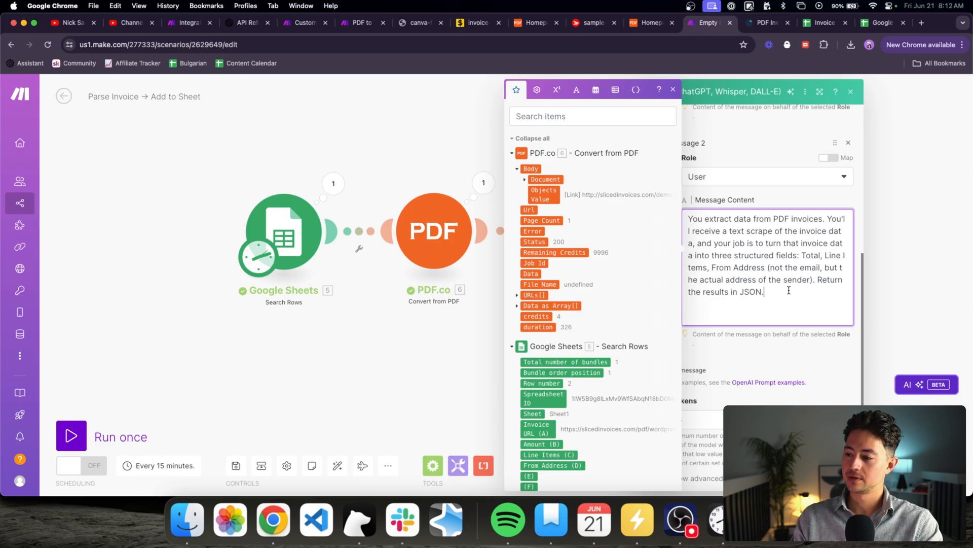
pyautogui.press('BackSpace')
pyautogui.write('using t')
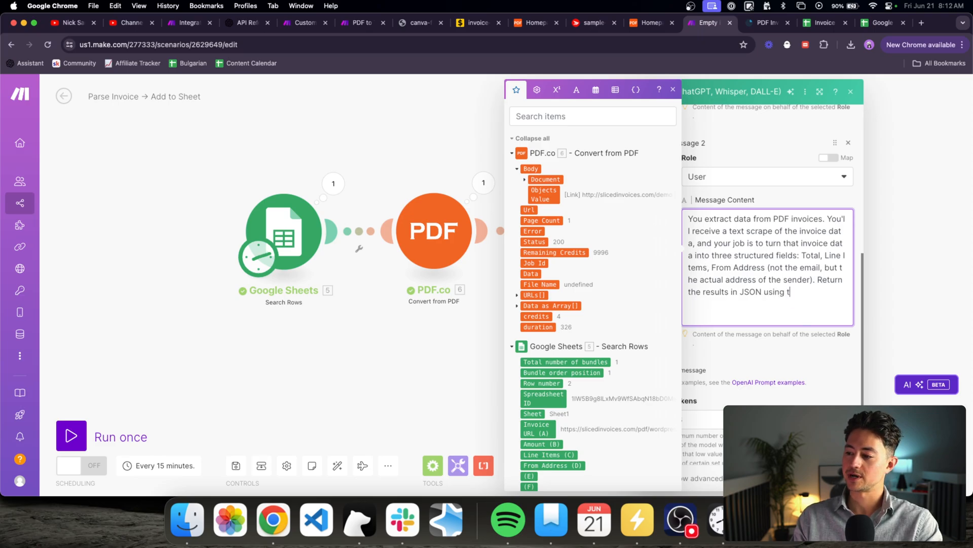
pyautogui.write('his format:  ')
# - Add the JSON template {"total":"totalgoeshere", "lineItems":"lineitemstringgoeshere","fromAddress":"fromaddressgoeshere"} below the format instruction
pyautogui.write('{')
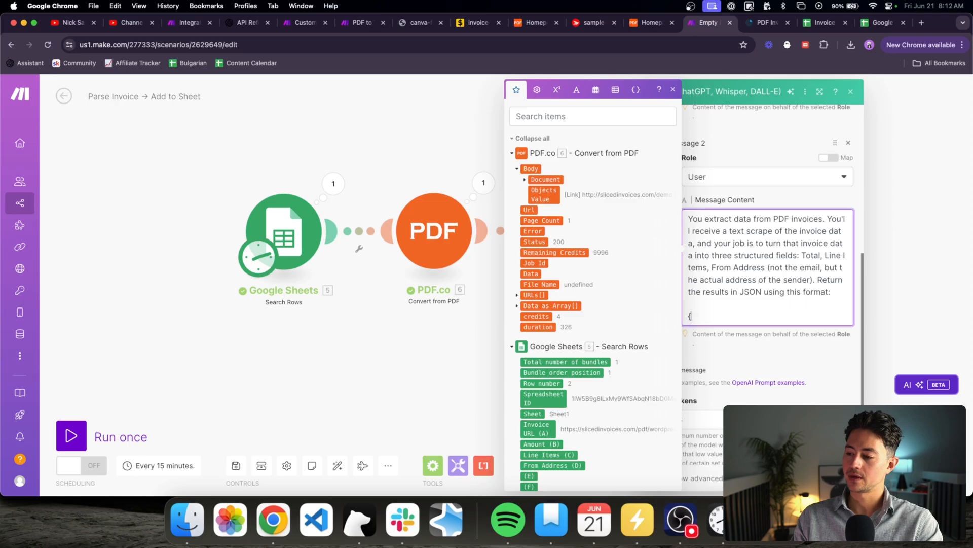
pyautogui.write('"total":"')
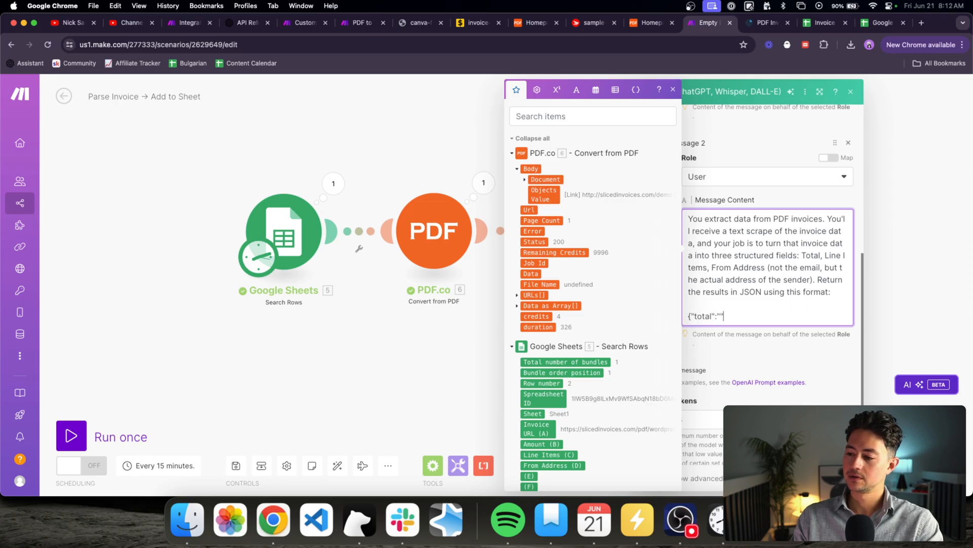
pyautogui.write('totalgoeshere')
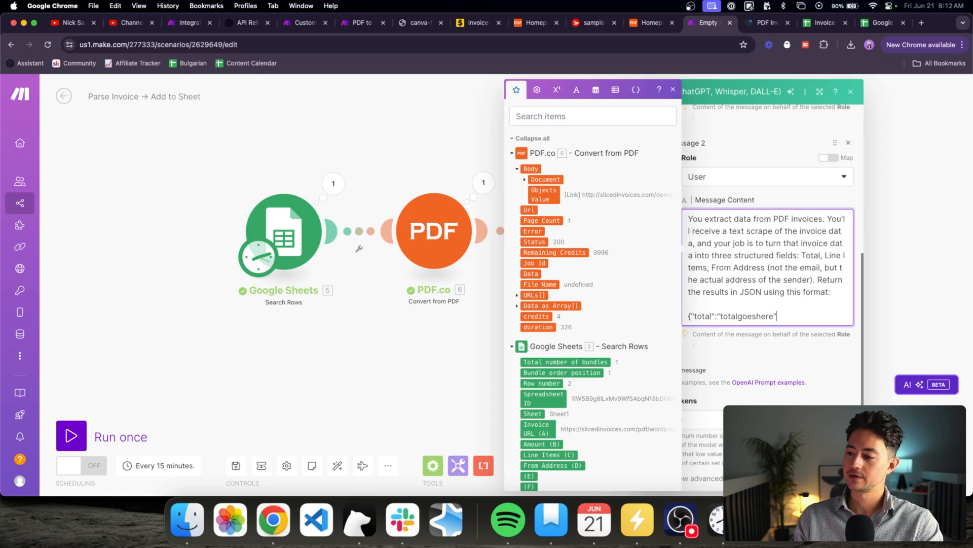
pyautogui.write('", "')
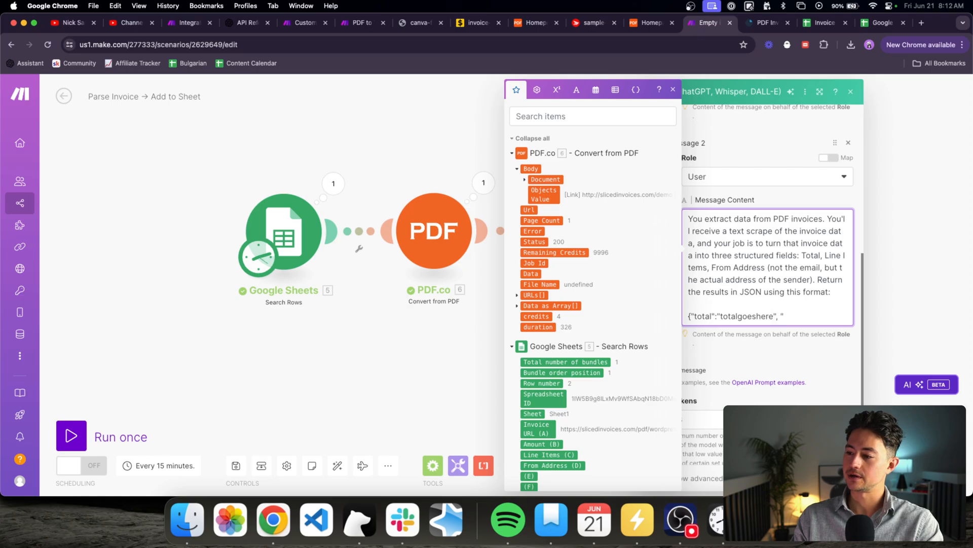
pyautogui.write('lineItems":"')
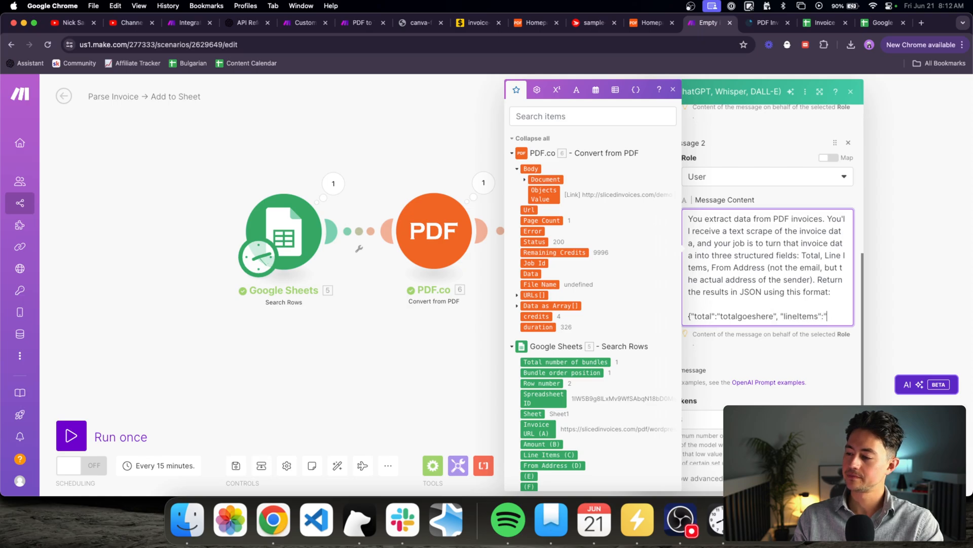
pyautogui.write('lineitemstringgoeshere",')
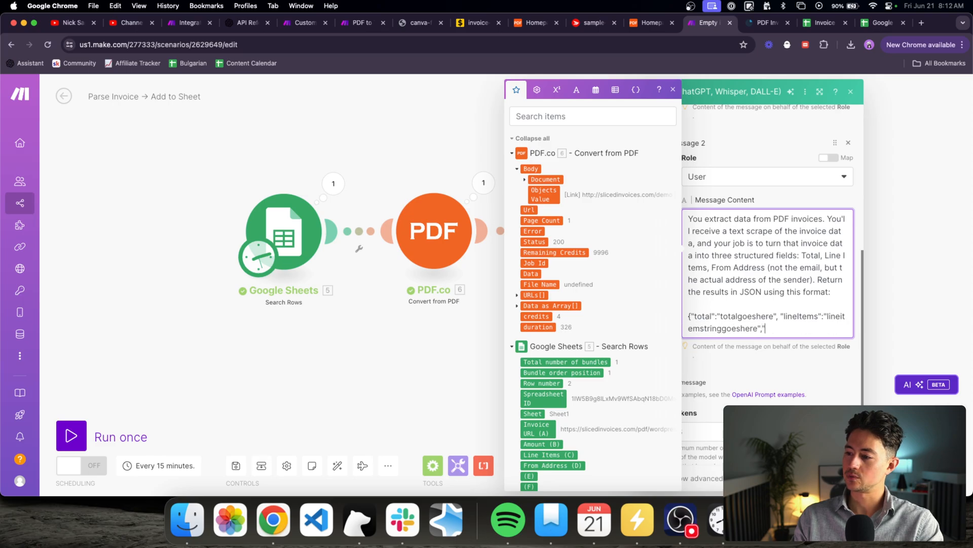
pyautogui.write('"fromAddr')
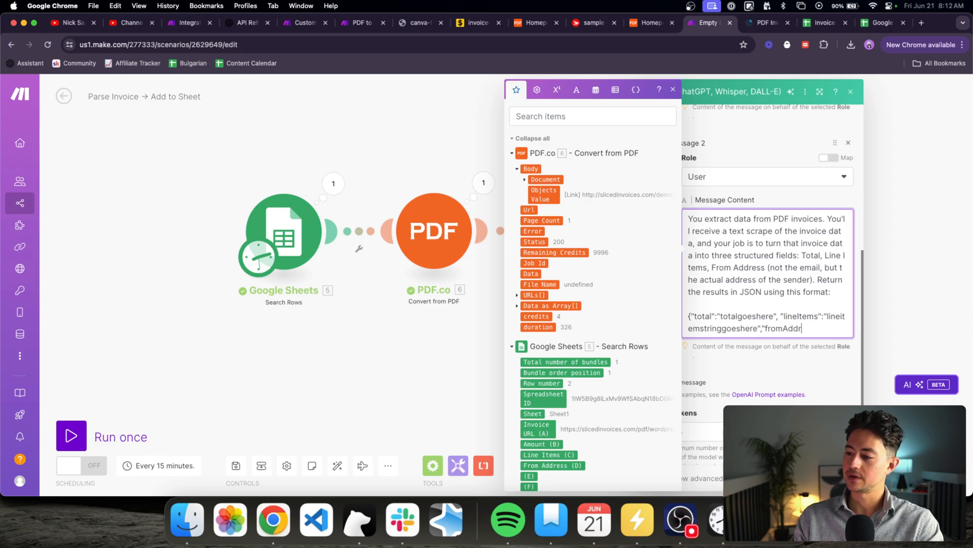
pyautogui.write('ess":"fro')
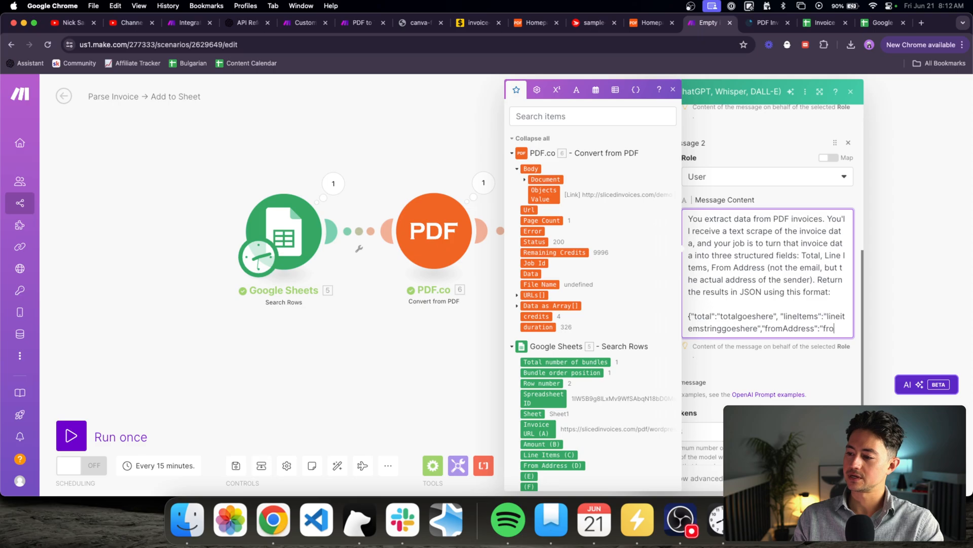
pyautogui.write('maddressgoeshere"')
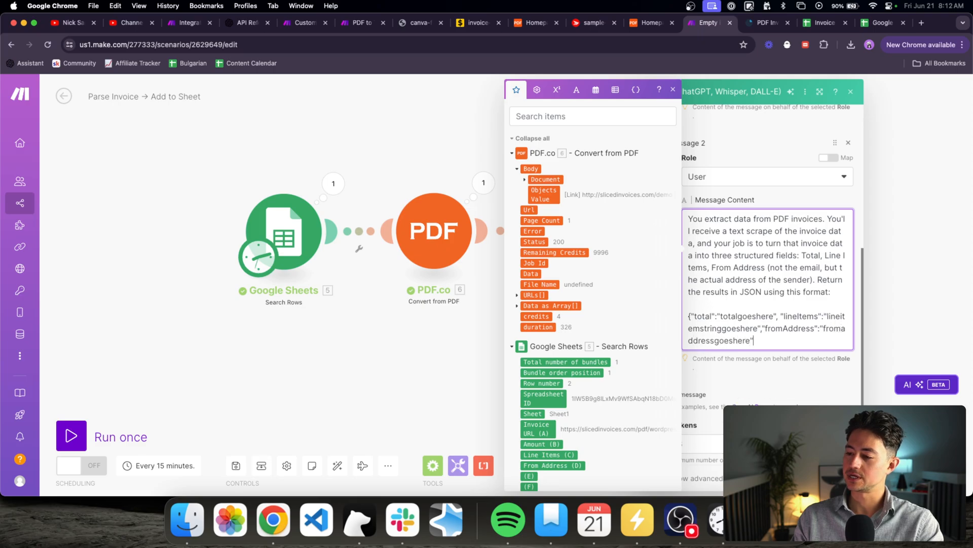
pyautogui.write('}')
# - Add a paragraph below the JSON template in the User message reading "Respond only in JSON. Your first character should"
pyautogui.press('Return')
pyautogui.press('Return')
pyautogui.write('Respond only in JS')
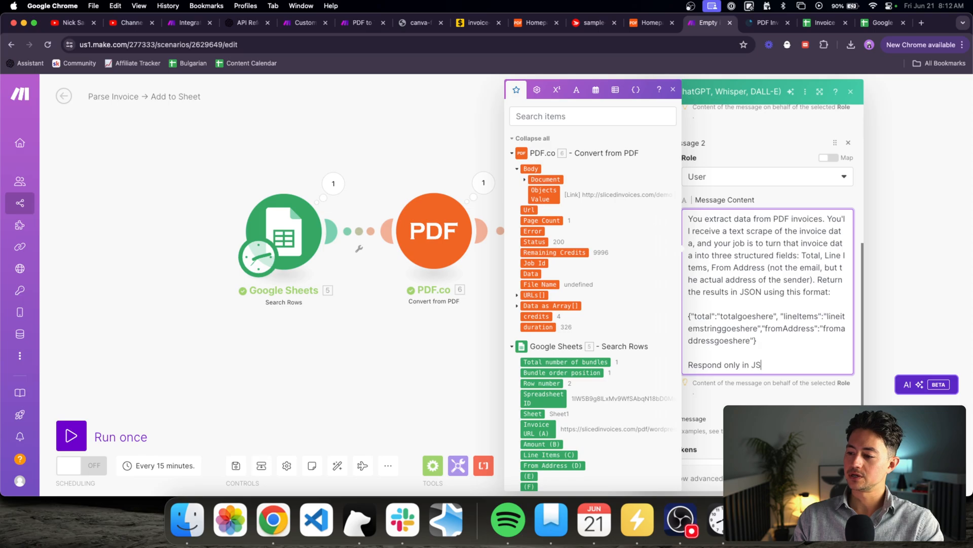
pyautogui.write('ON. Your first ')
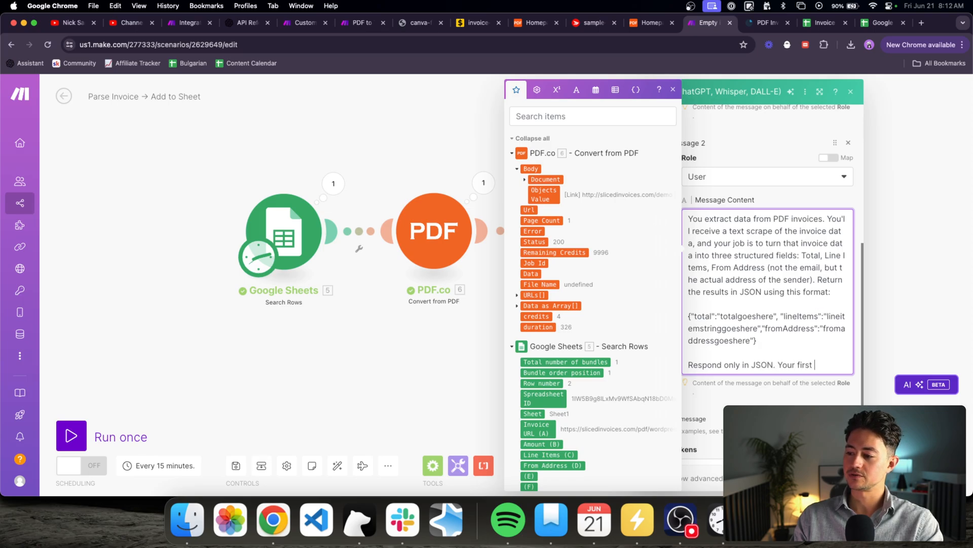
pyautogui.write('charac')
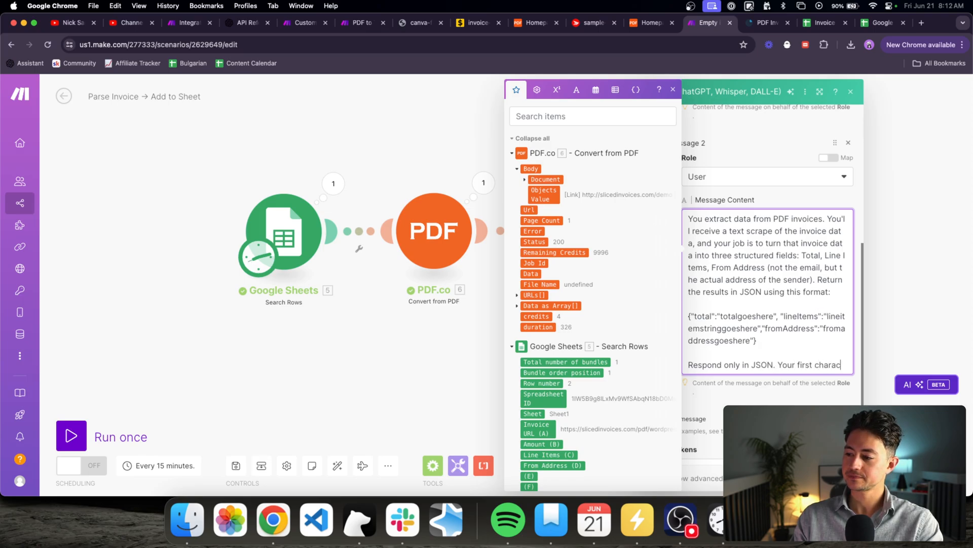
pyautogui.write('ter should')
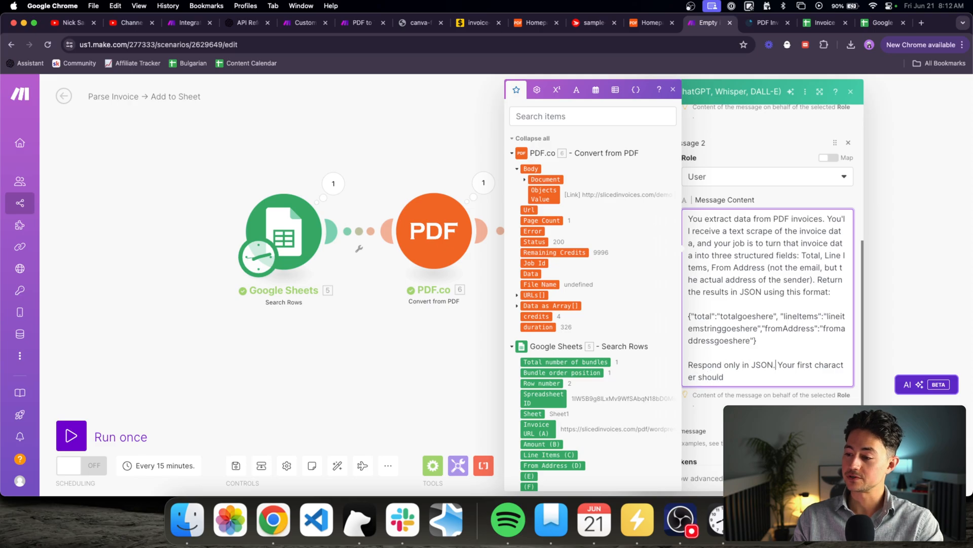
# - Reword and complete the last sentence of the User message as "The first character of your response should be a {."
pyautogui.doubleClick(787, 364)
pyautogui.write('The')
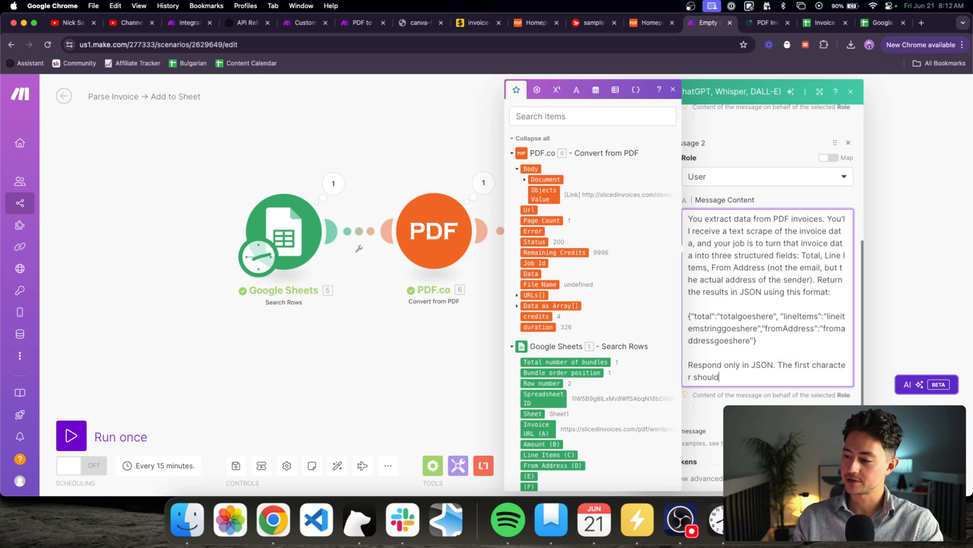
pyautogui.click(694, 377)
pyautogui.write('in your response')
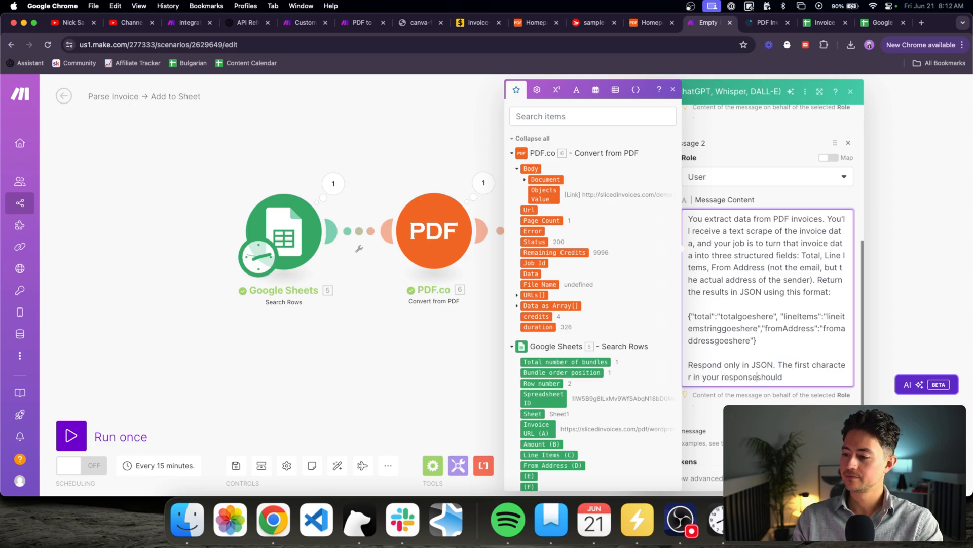
pyautogui.doubleClick(697, 377)
pyautogui.write('of')
pyautogui.click(787, 376)
pyautogui.write('be a')
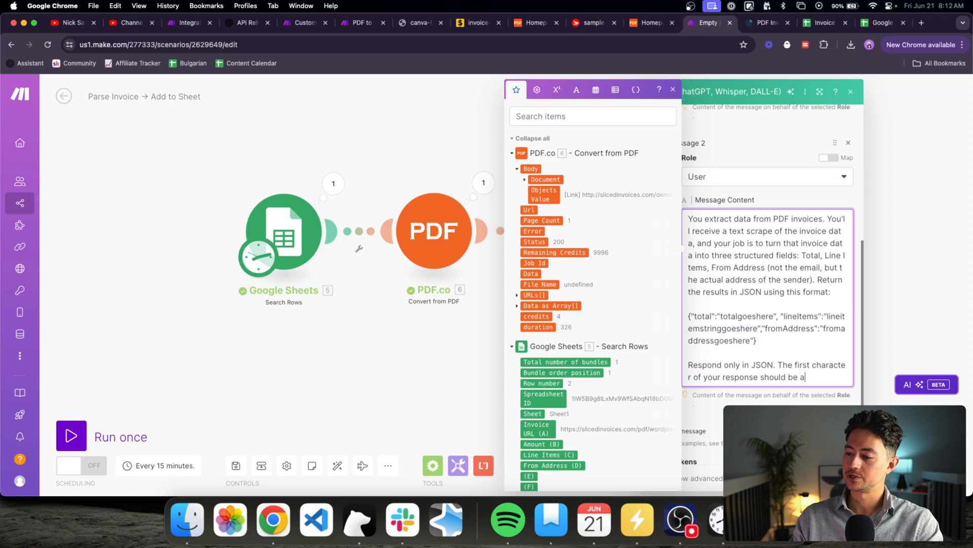
pyautogui.write(' {')
pyautogui.scroll(-2, 813, 337)
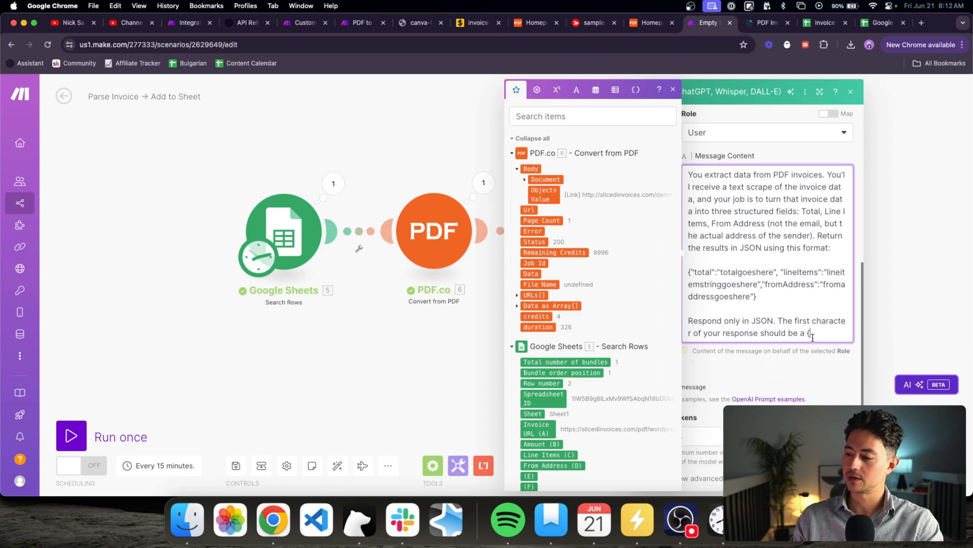
pyautogui.write('.')
# - Add a third message below Message 2 in the OpenAI module
pyautogui.scroll(-2, 801, 370)
pyautogui.click(689, 330)
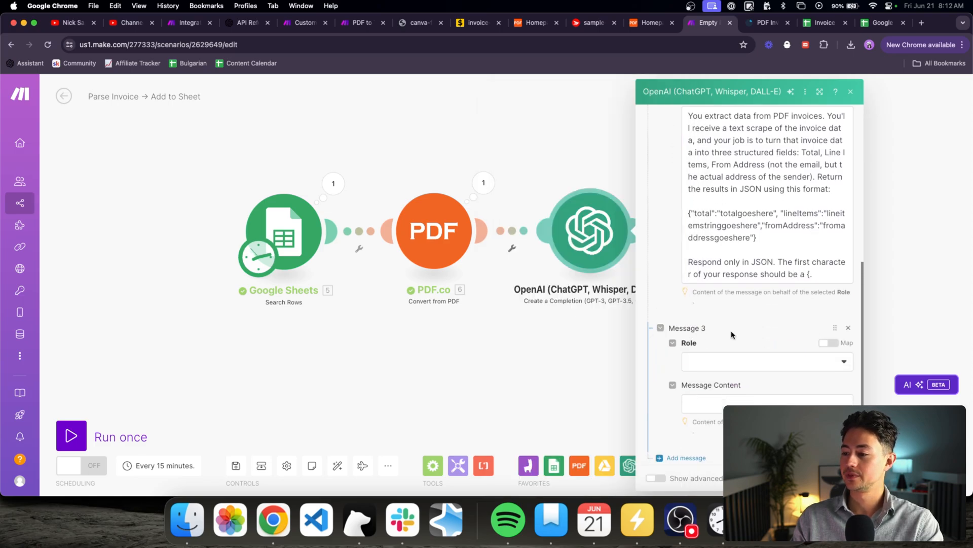
pyautogui.scroll(-3, 728, 317)
pyautogui.scroll(3, 721, 280)
# - Review the extraction instructions and JSON format in the content of Message 2
pyautogui.moveTo(829, 312); pyautogui.dragTo(669, 146)
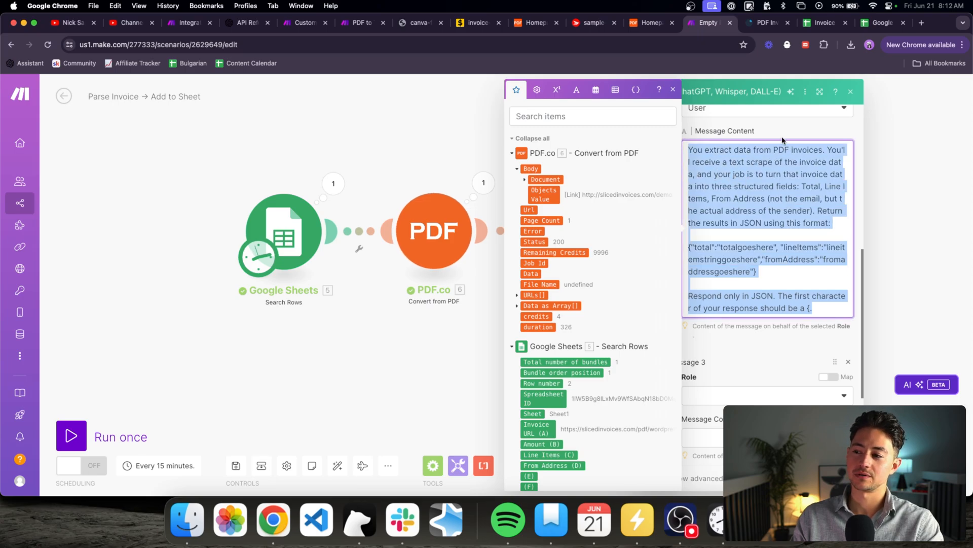
pyautogui.click(809, 134)
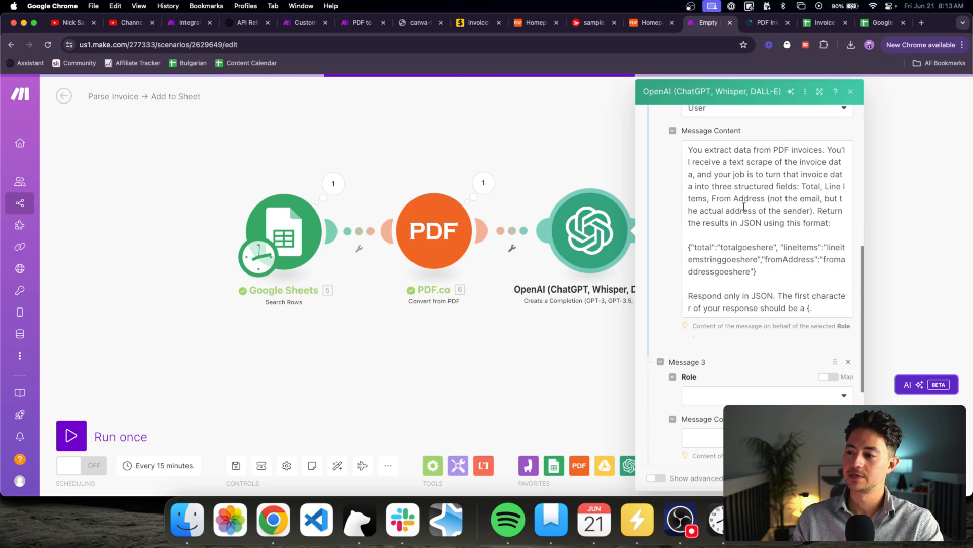
pyautogui.scroll(1, 675, 221)
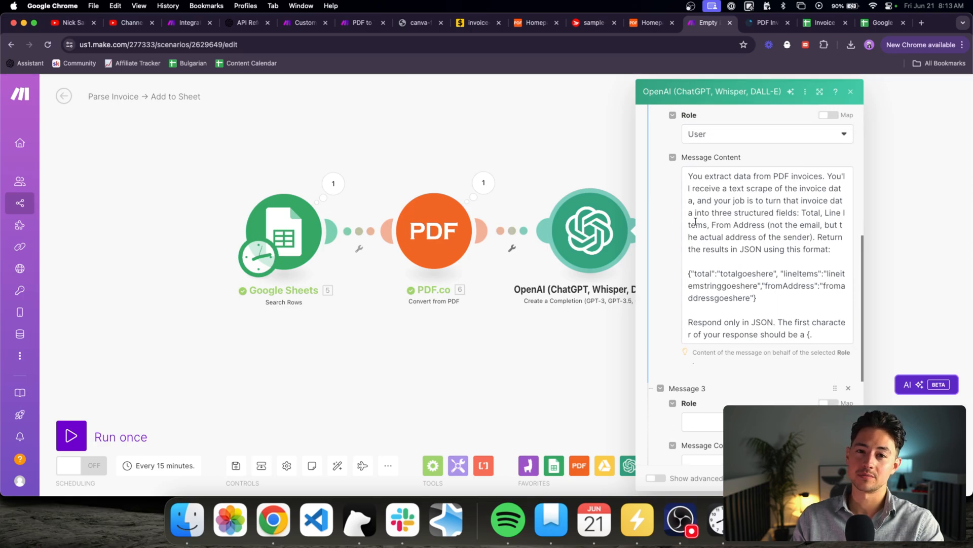
pyautogui.scroll(1, 694, 222)
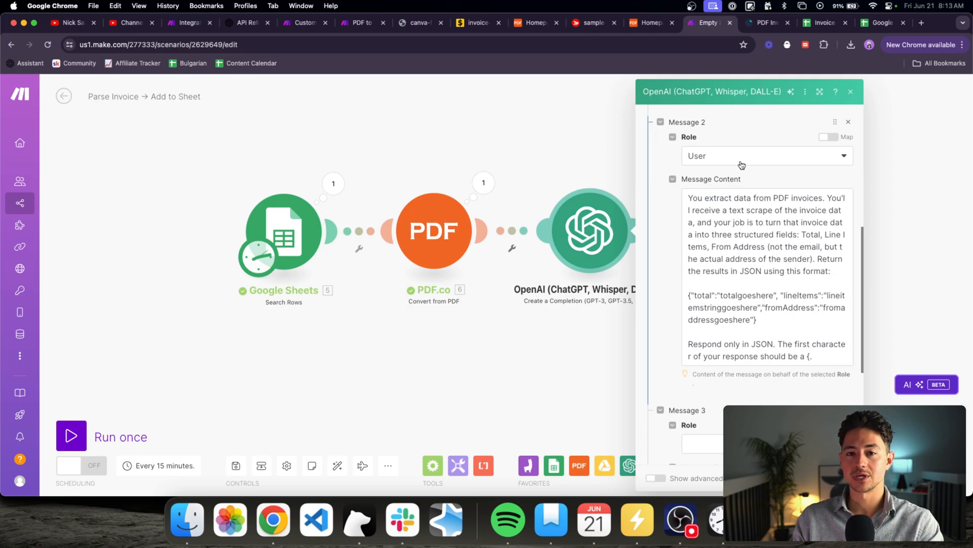
pyautogui.scroll(1, 705, 174)
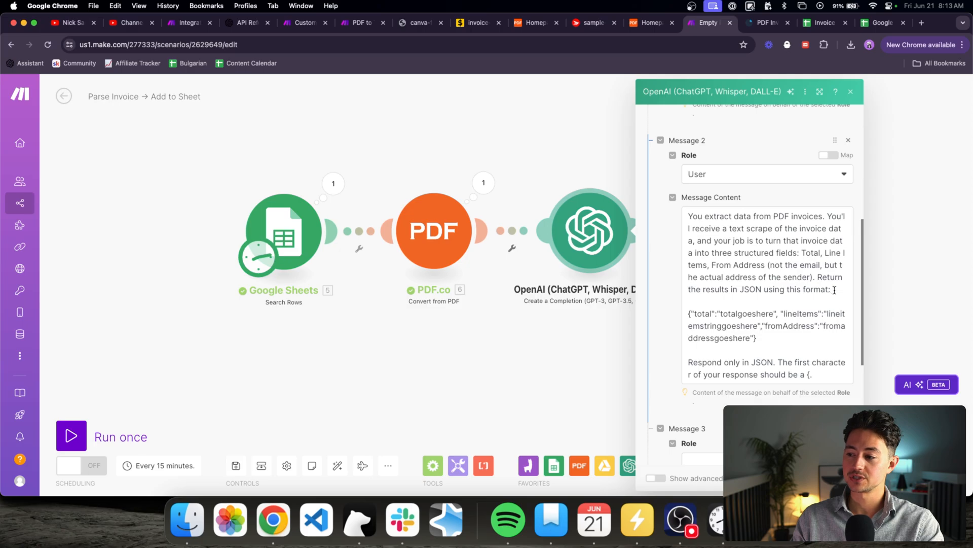
pyautogui.moveTo(816, 278); pyautogui.dragTo(663, 220)
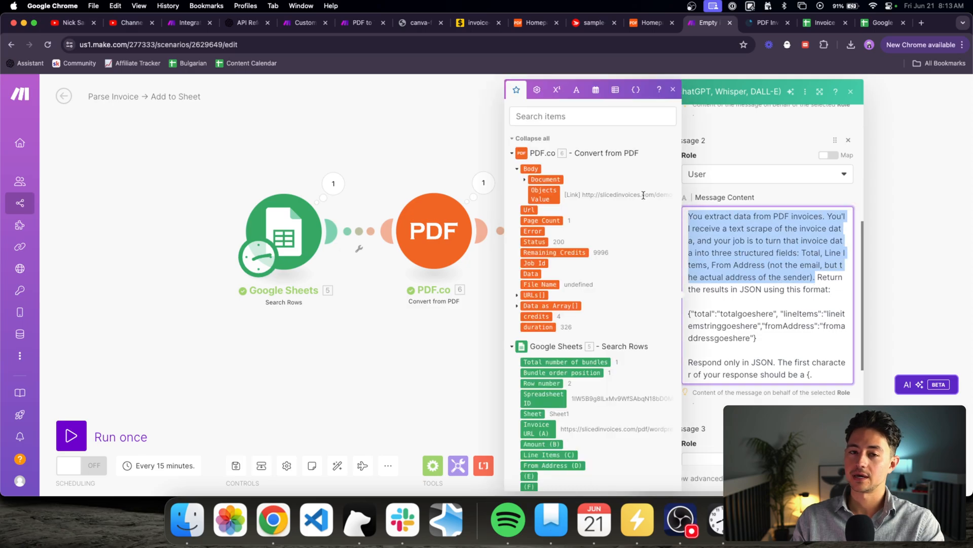
pyautogui.click(788, 200)
pyautogui.scroll(-1, 756, 199)
pyautogui.scroll(-3, 749, 199)
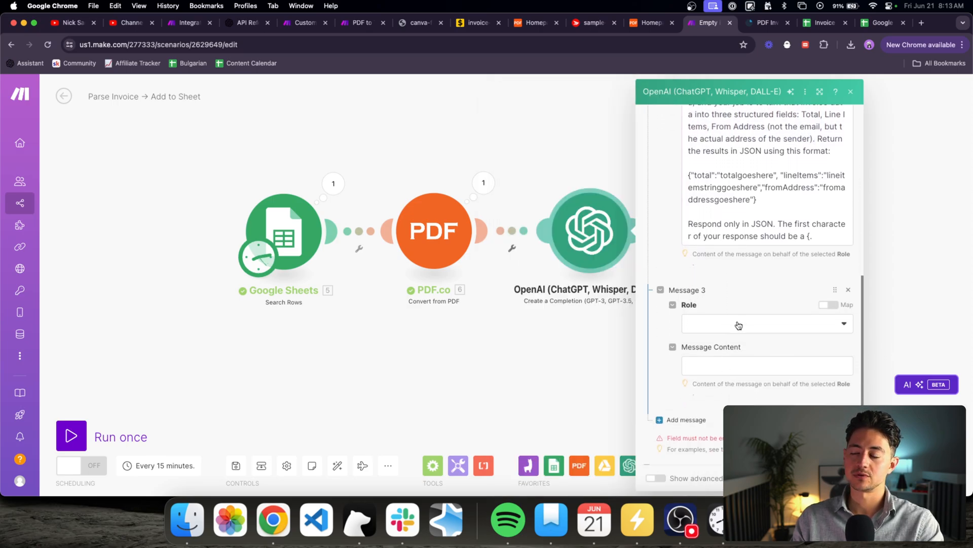
# - Set the role of Message 3 to User and expand the PDF.co Document and Page items for its content
pyautogui.click(744, 327)
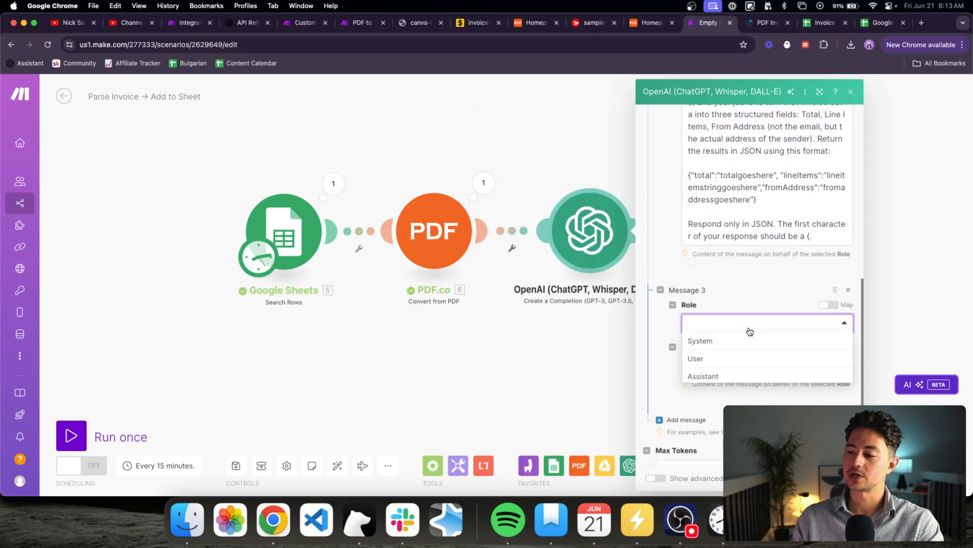
pyautogui.click(753, 358)
pyautogui.click(746, 364)
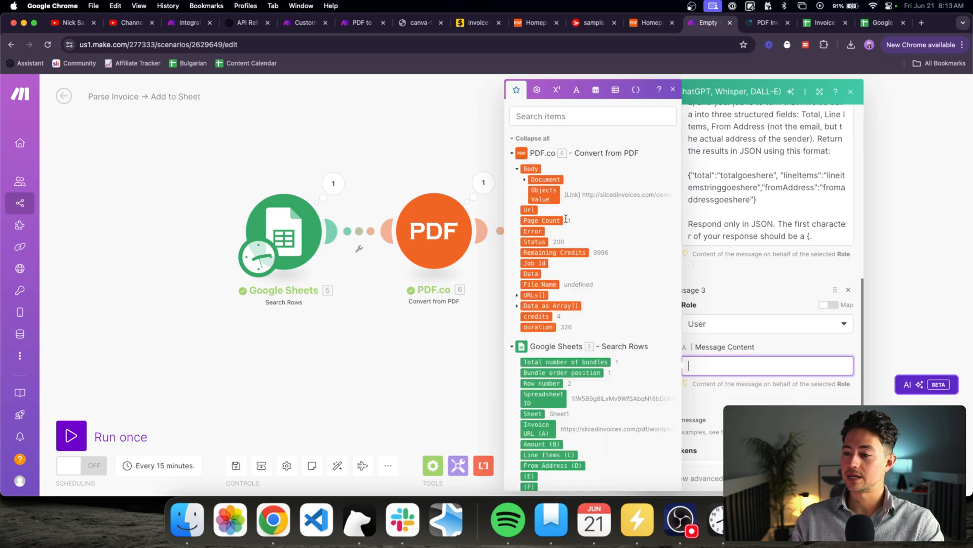
pyautogui.click(524, 180)
pyautogui.click(533, 191)
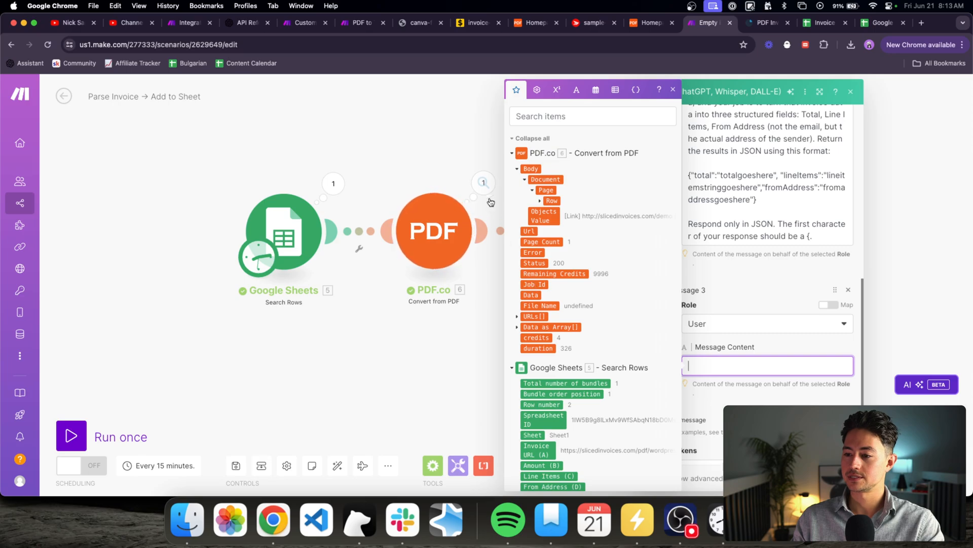
# - Inspect the Body text in the output of the PDF.co module's last operation
pyautogui.click(484, 183)
pyautogui.click(554, 260)
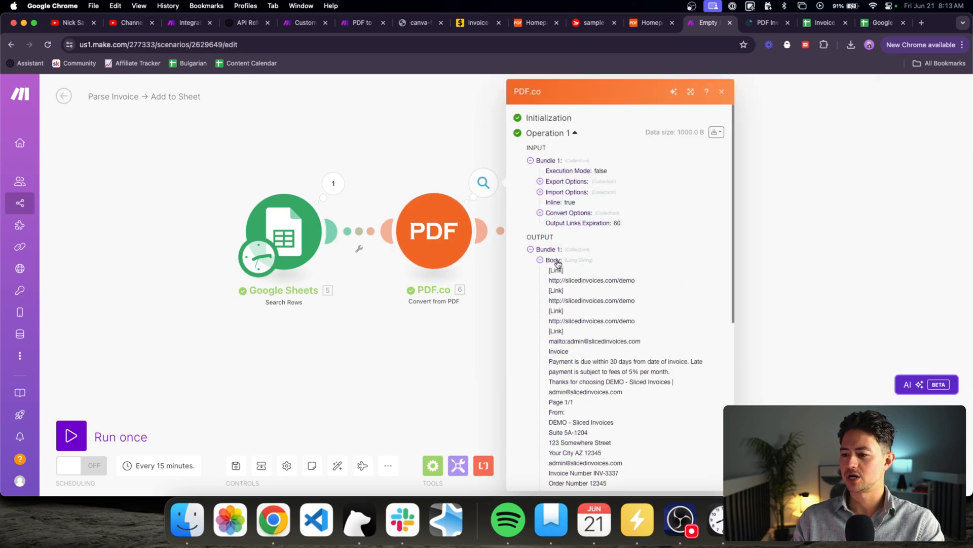
pyautogui.click(475, 154)
# - Find the PDF.co Body item by searching for "body" and map it as the content of Message 3
pyautogui.click(578, 207)
pyautogui.click(733, 364)
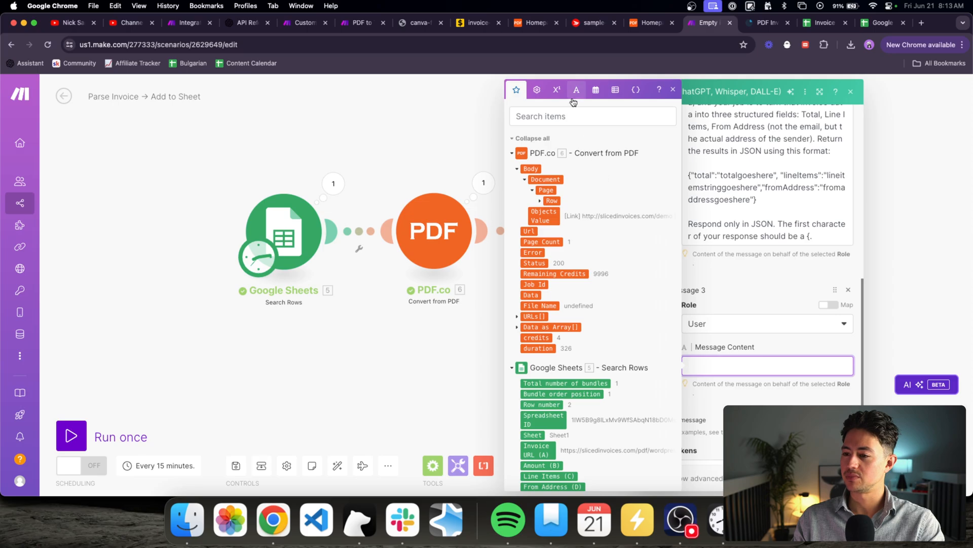
pyautogui.click(578, 116)
pyautogui.write('body')
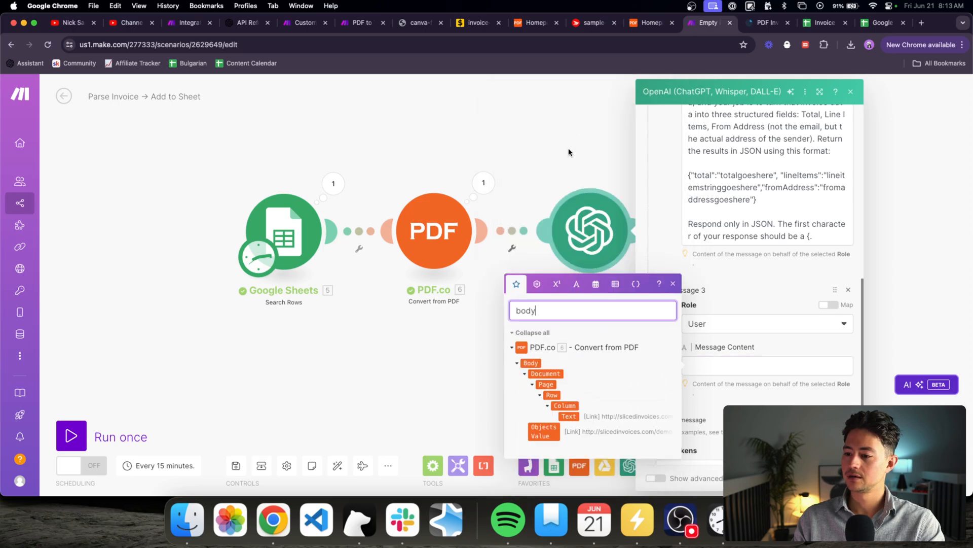
pyautogui.click(532, 363)
pyautogui.click(532, 363)
pyautogui.click(758, 346)
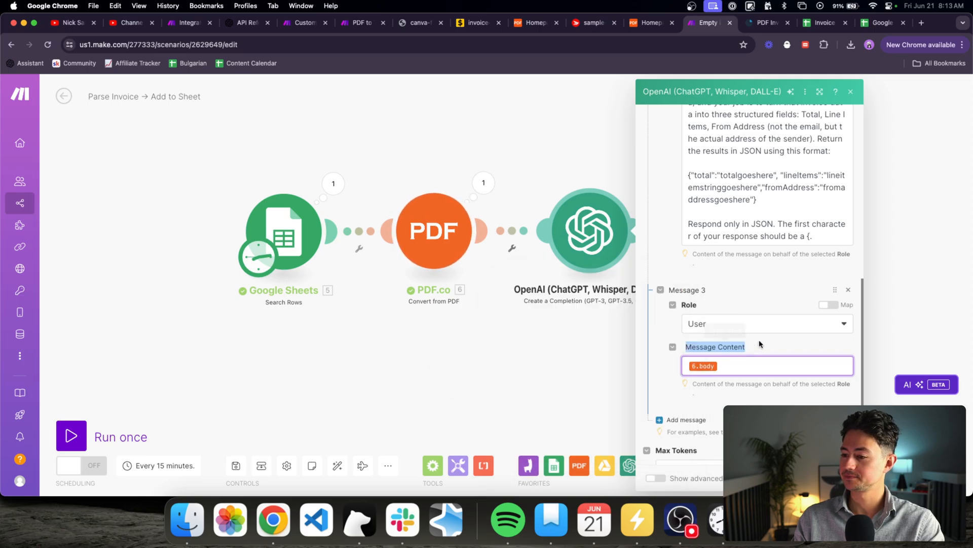
# - Set Temperature to 0.7 in the advanced settings of the OpenAI module and save the module
pyautogui.scroll(-3, 760, 345)
pyautogui.click(709, 380)
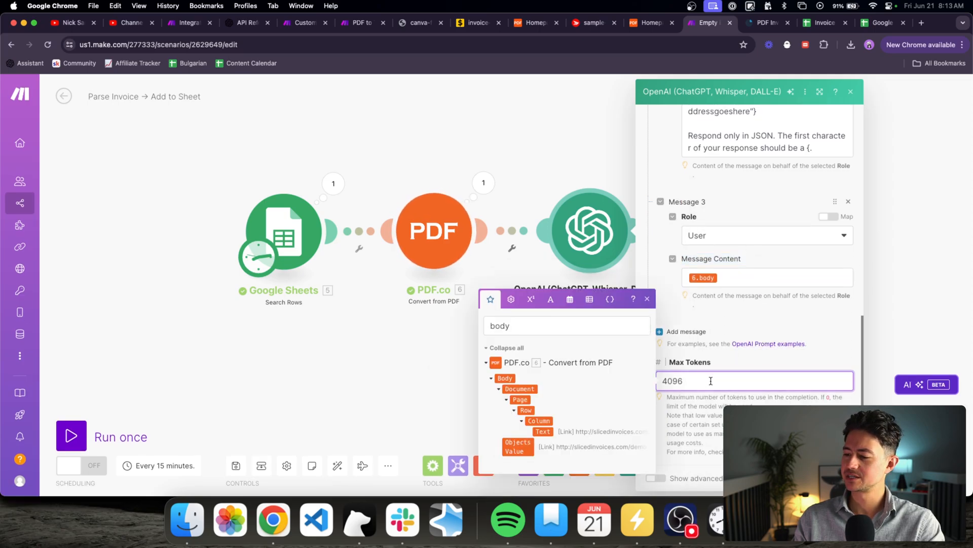
pyautogui.click(656, 478)
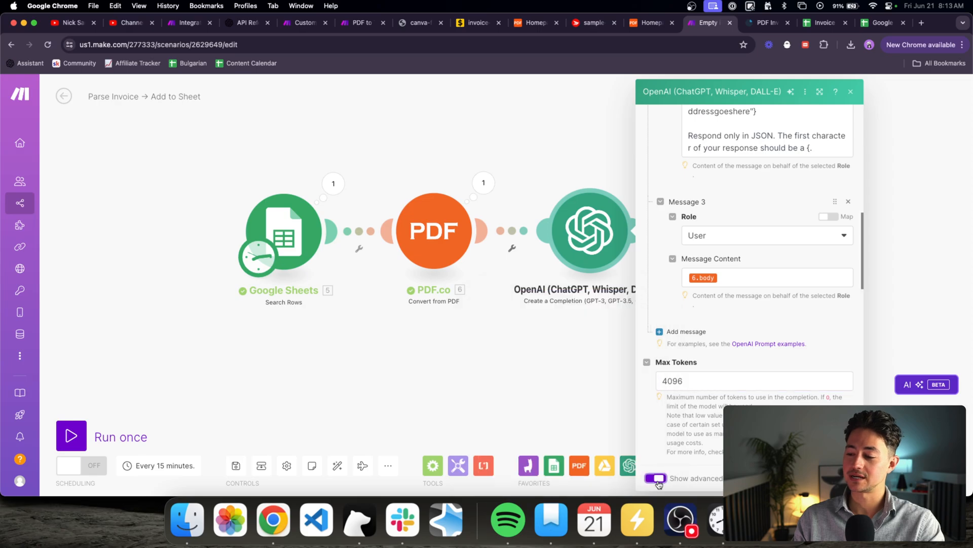
pyautogui.scroll(-10, 755, 305)
pyautogui.scroll(3, 742, 248)
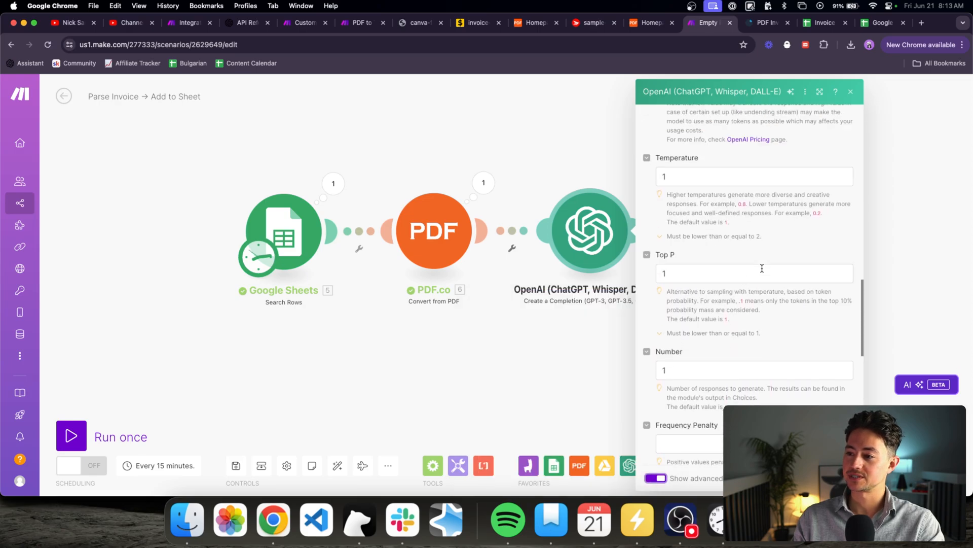
pyautogui.click(720, 175)
pyautogui.write('0.7')
pyautogui.click(809, 347)
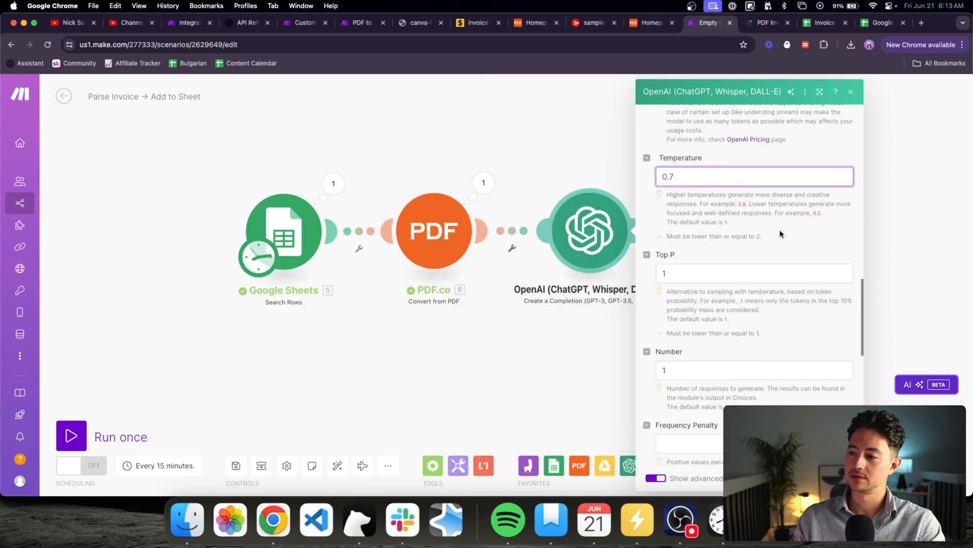
pyautogui.click(842, 478)
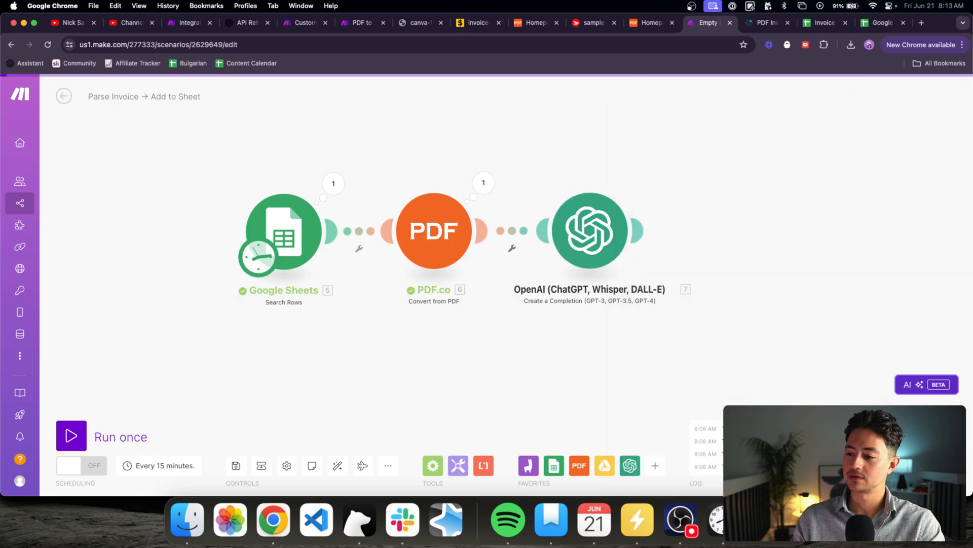
# - Run the scenario once and open the OpenAI module's execution details
pyautogui.scroll(-4, 750, 341)
pyautogui.moveTo(750, 342); pyautogui.dragTo(678, 342)
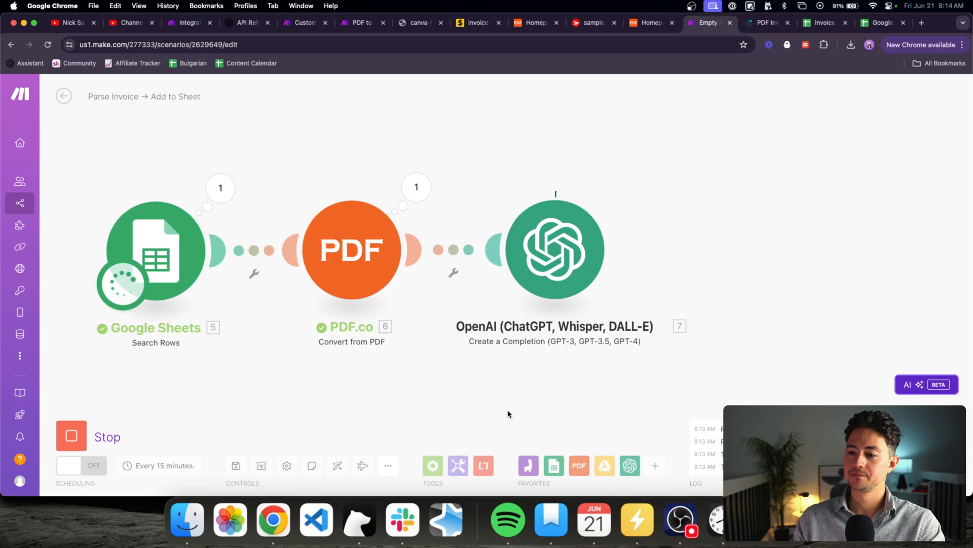
pyautogui.click(619, 223)
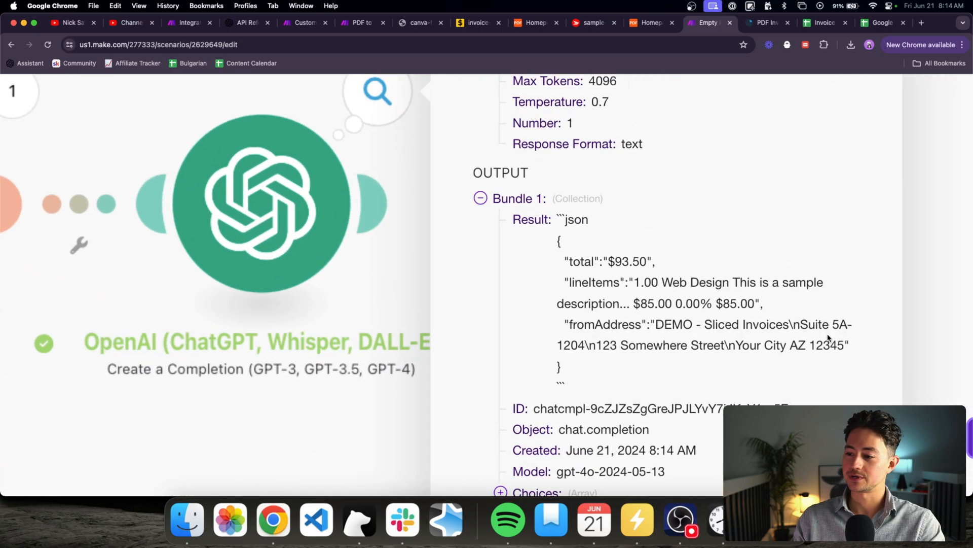
# - Examine the code fence and the total, lineItems and fromAddress values in the OpenAI result
pyautogui.moveTo(555, 219); pyautogui.dragTo(634, 238)
pyautogui.scroll(-2, 631, 246)
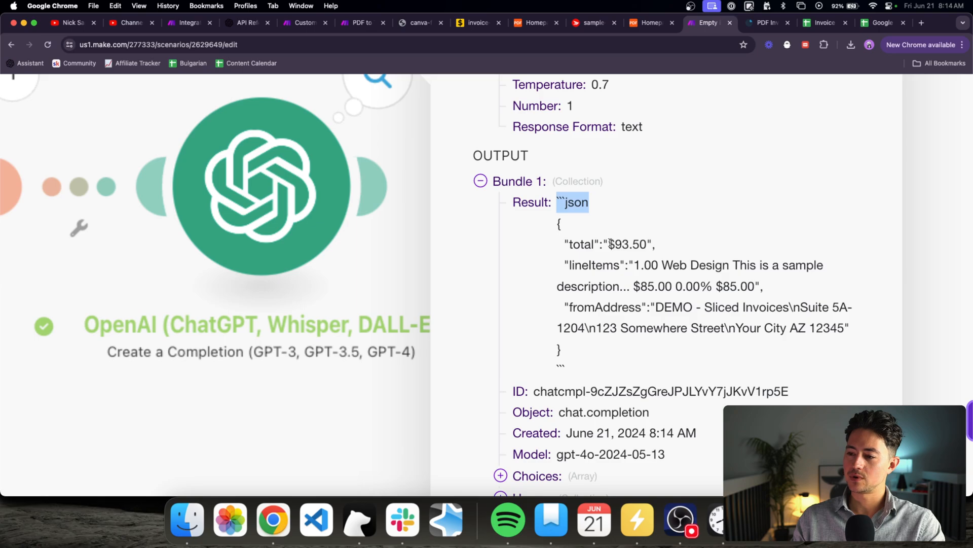
pyautogui.moveTo(557, 203); pyautogui.dragTo(579, 350)
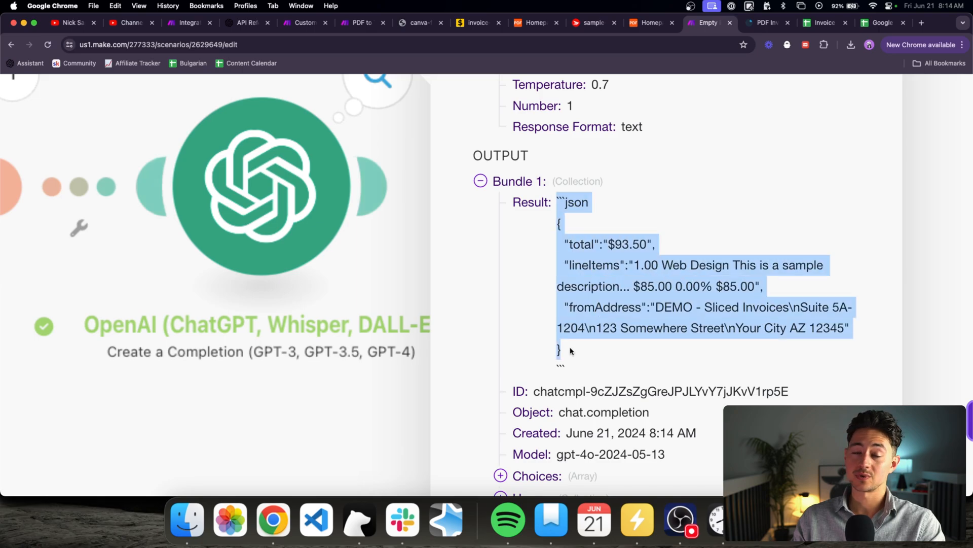
pyautogui.doubleClick(590, 247)
pyautogui.doubleClick(618, 244)
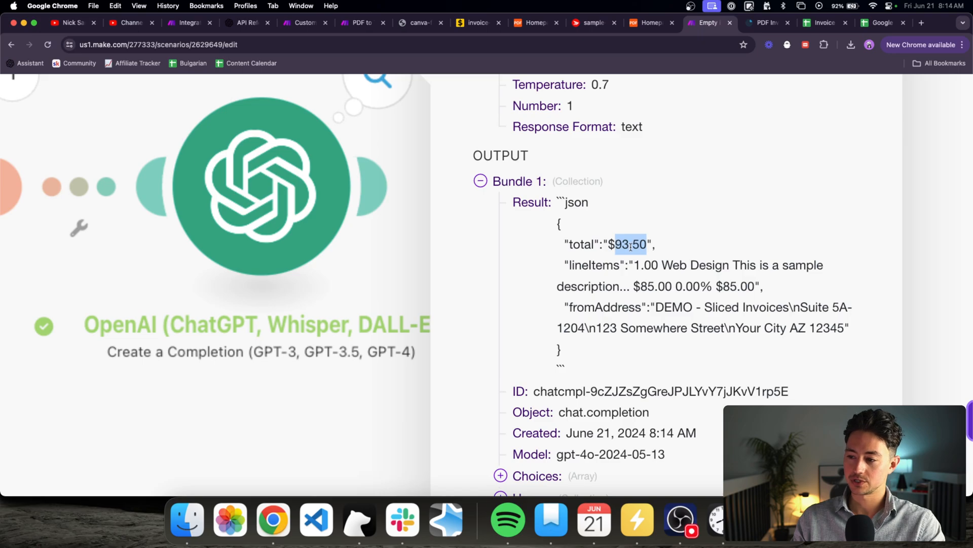
pyautogui.moveTo(637, 264); pyautogui.dragTo(757, 278)
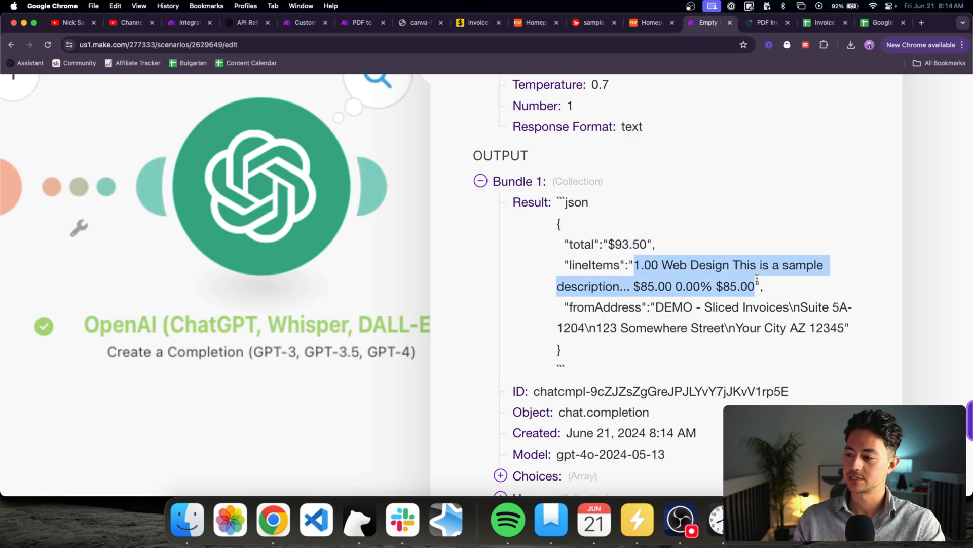
pyautogui.moveTo(656, 306); pyautogui.dragTo(841, 323)
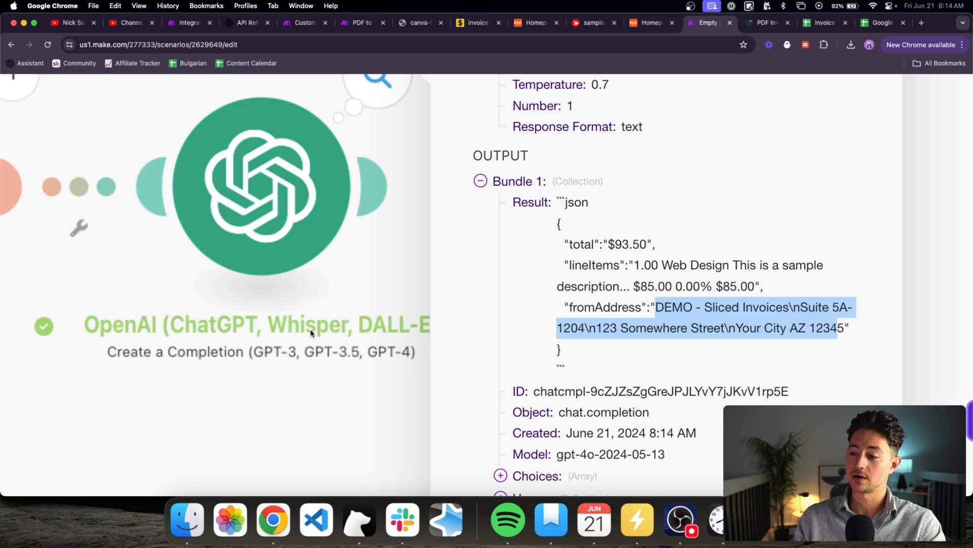
# - Append "Do not output ```json or any other sort of formatting." to the Message 2 prompt in the OpenAI module and save it
pyautogui.click(688, 319)
pyautogui.press('super+0')
pyautogui.scroll(-2, 687, 320)
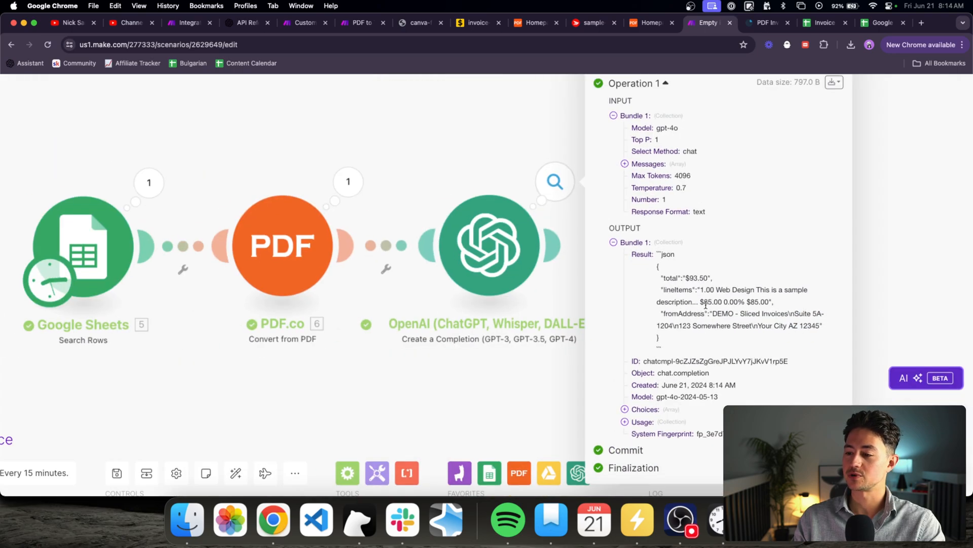
pyautogui.scroll(-1, 706, 306)
pyautogui.click(560, 192)
pyautogui.click(566, 268)
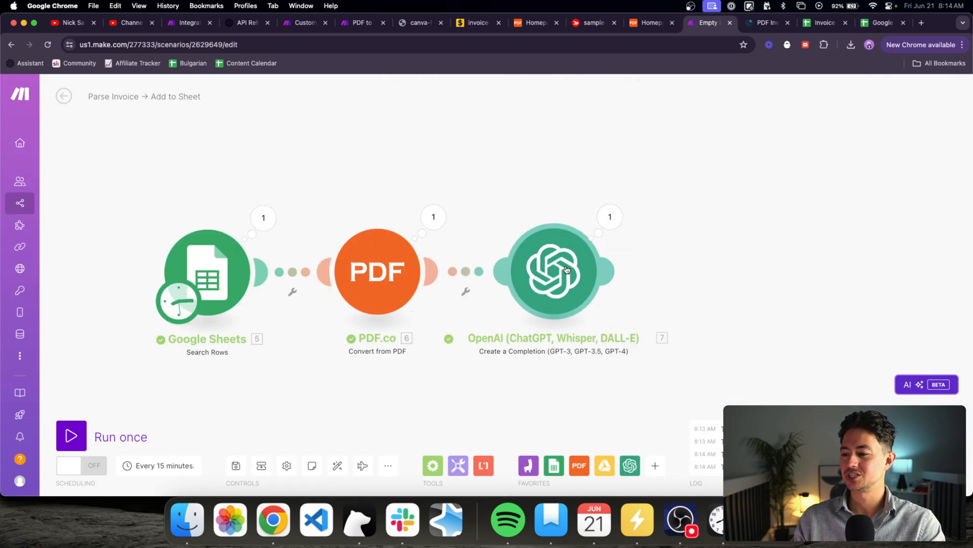
pyautogui.scroll(-8, 761, 203)
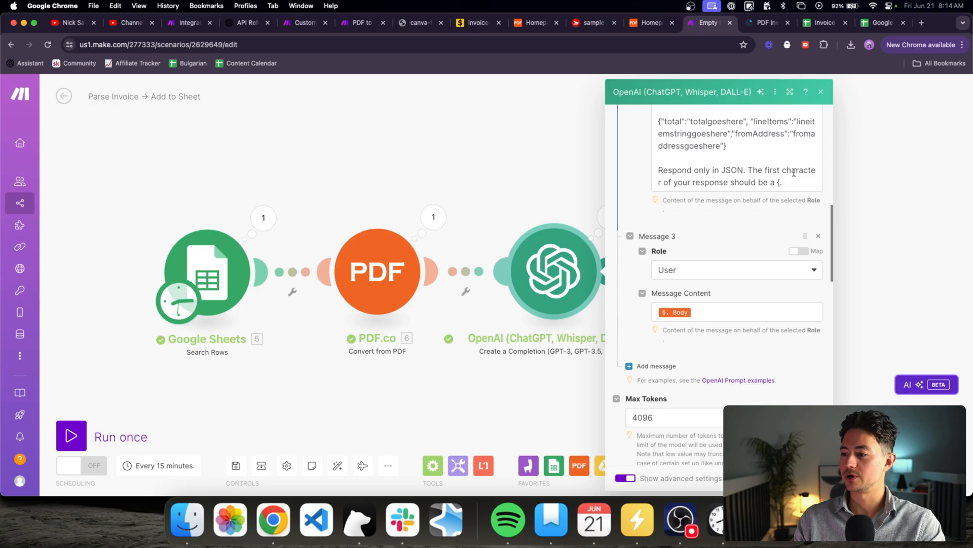
pyautogui.click(797, 184)
pyautogui.write('Do')
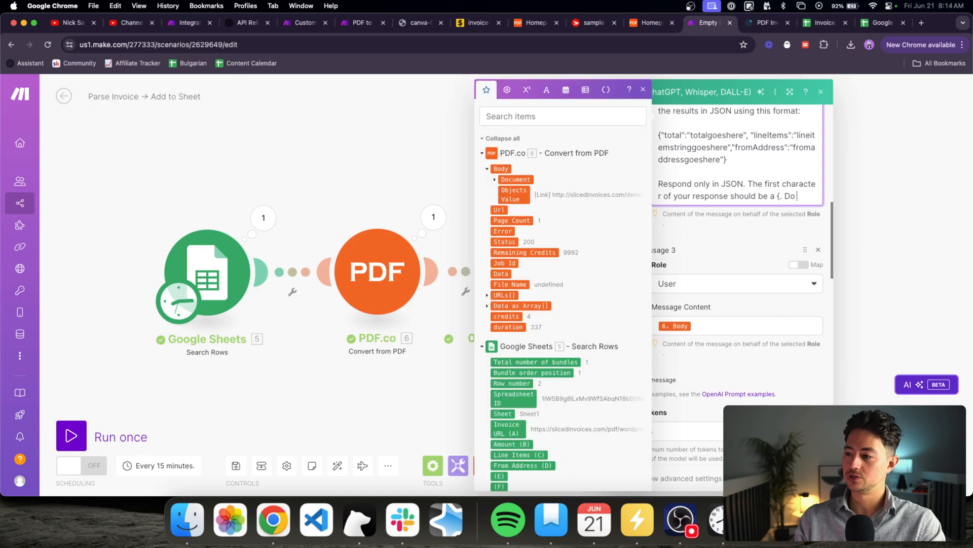
pyautogui.write(' not output ')
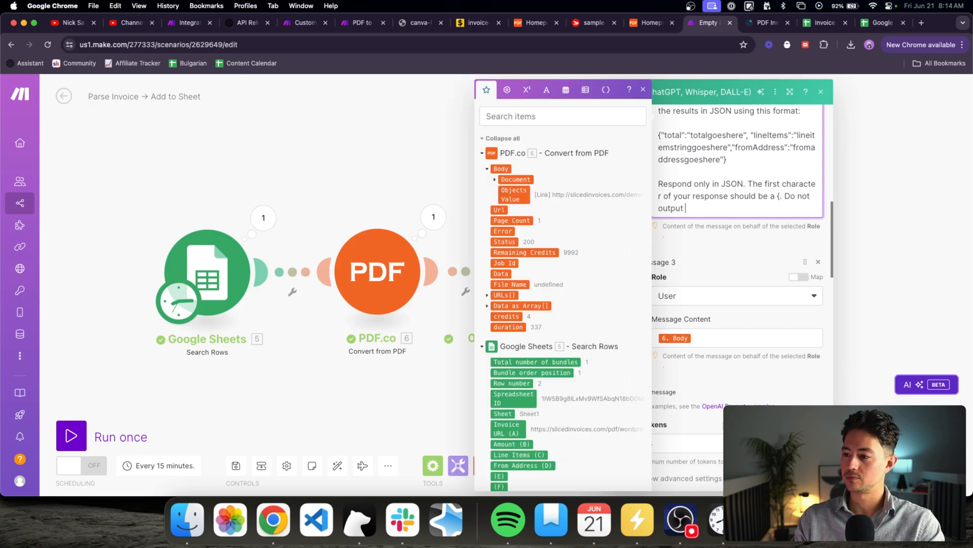
pyautogui.write('```jso')
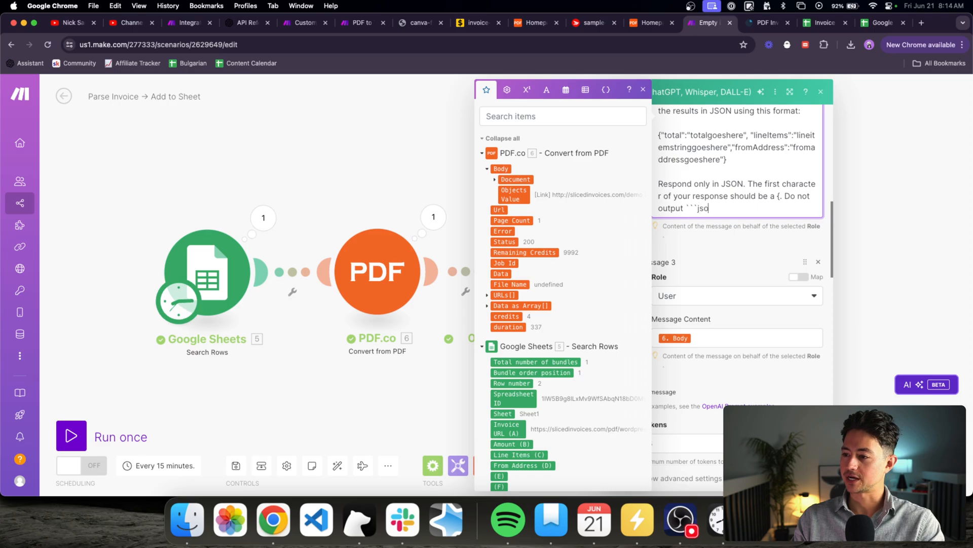
pyautogui.write('n or any other sort of')
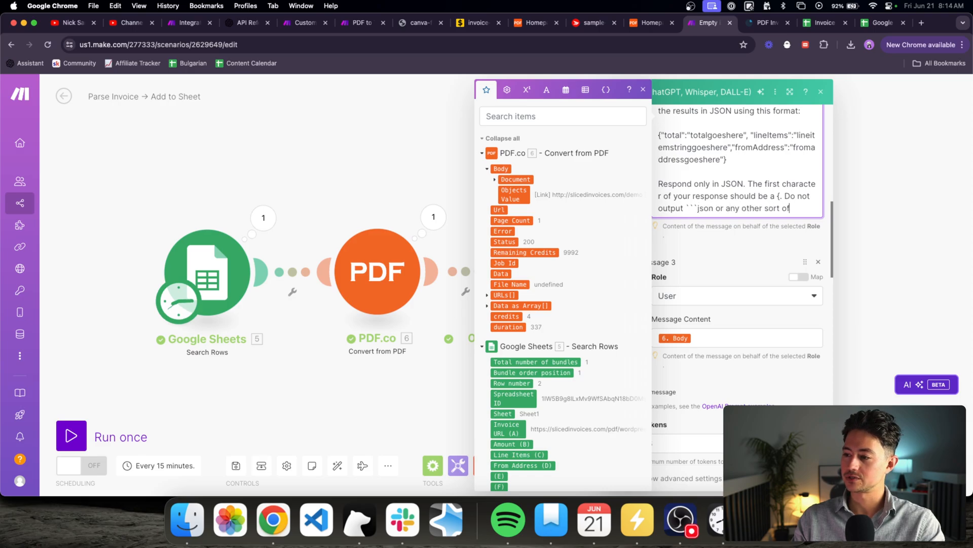
pyautogui.write(' formatting.')
pyautogui.click(812, 479)
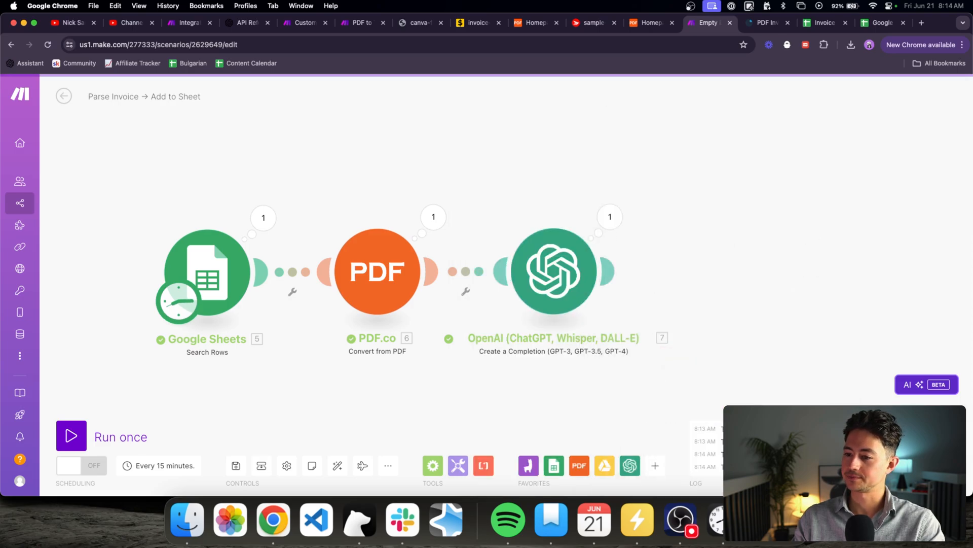
# - Find the JSON app by searching for "parse" and add its Parse JSON module after the OpenAI module
pyautogui.moveTo(591, 381); pyautogui.dragTo(575, 359)
pyautogui.scroll(-2, 608, 381)
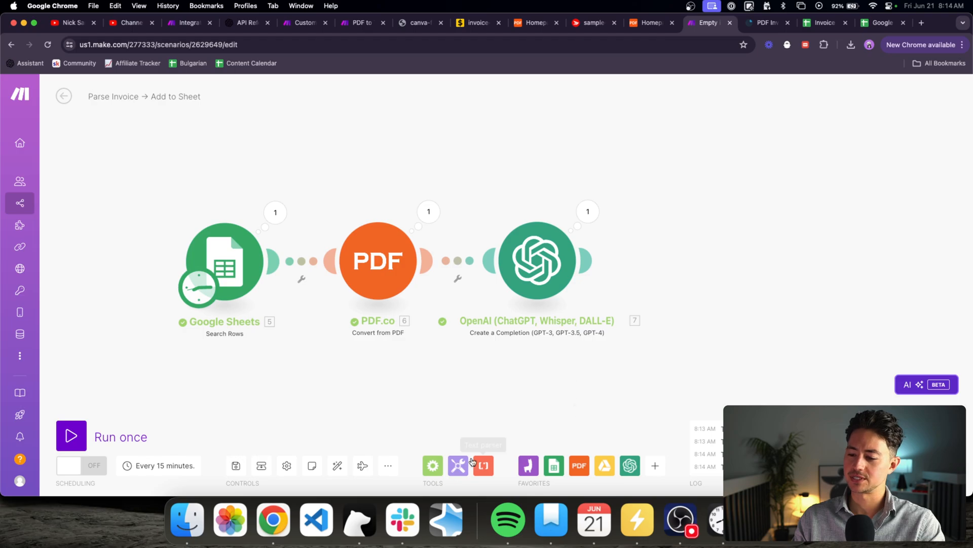
pyautogui.click(457, 465)
pyautogui.click(655, 466)
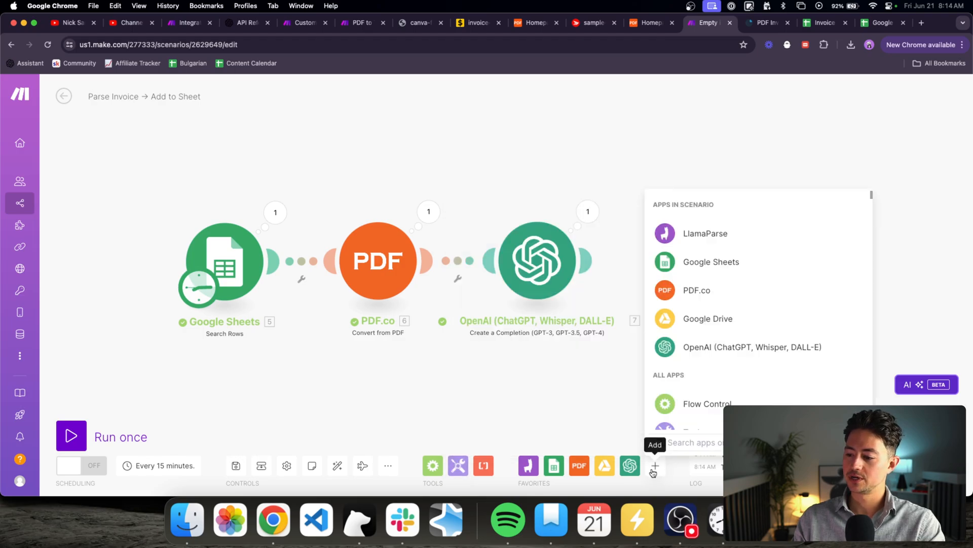
pyautogui.write('parse')
pyautogui.click(720, 213)
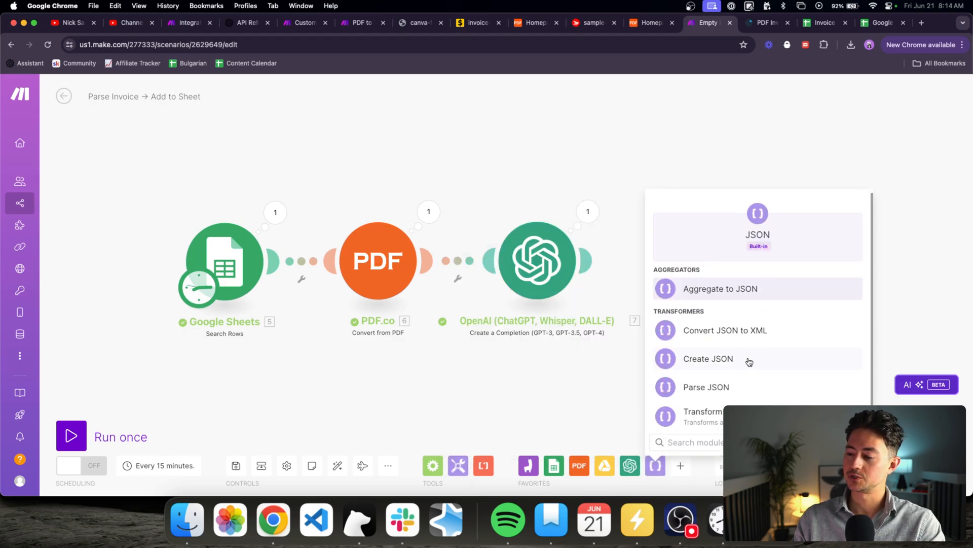
pyautogui.click(730, 387)
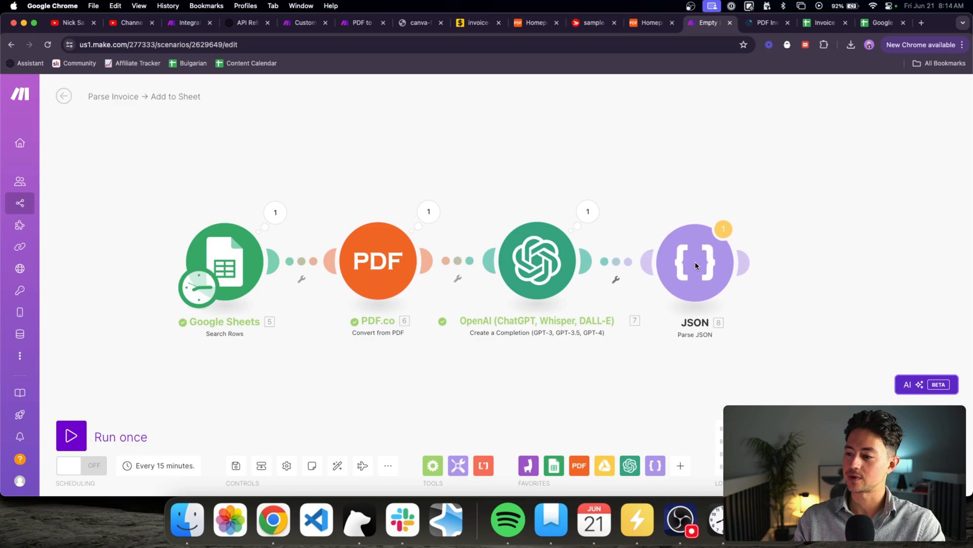
# - Check the Response Format options in the OpenAI module's advanced settings and close the module
pyautogui.click(547, 252)
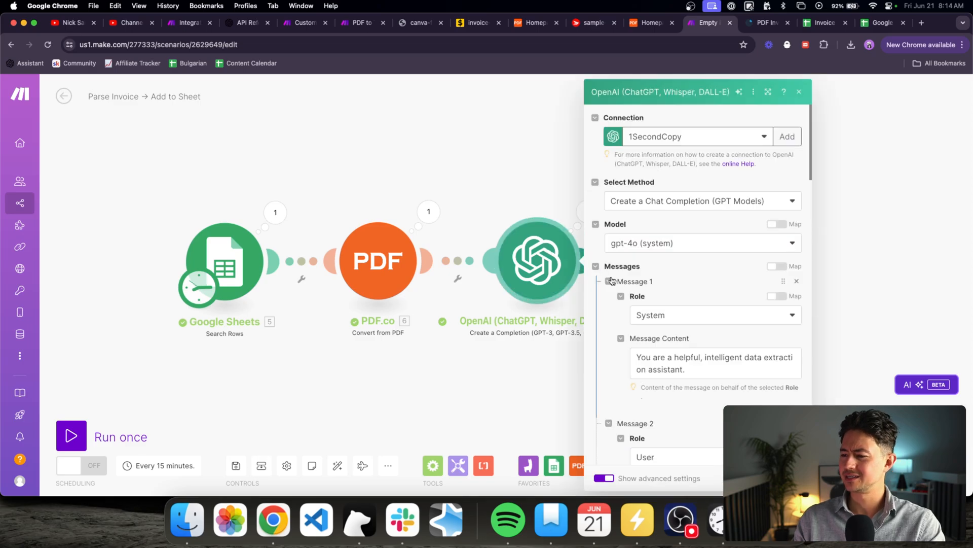
pyautogui.scroll(-15, 612, 280)
pyautogui.scroll(3, 612, 279)
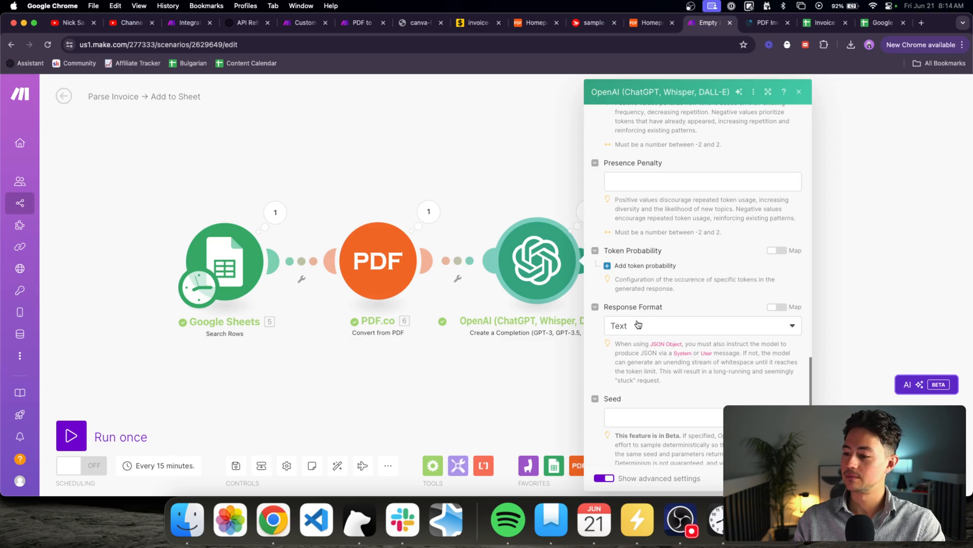
pyautogui.click(637, 325)
pyautogui.click(638, 324)
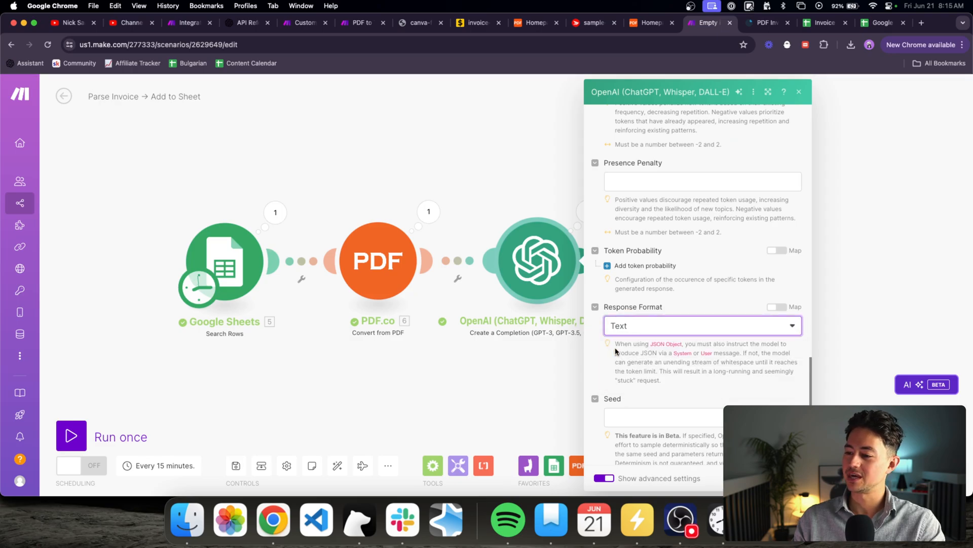
pyautogui.click(612, 323)
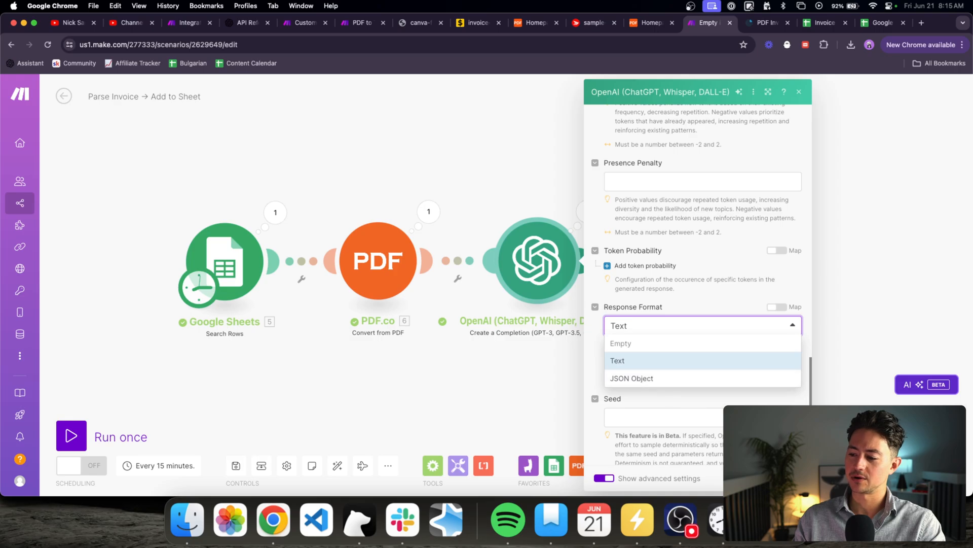
pyautogui.click(789, 478)
# - Map the OpenAI Result as the JSON string of the Parse JSON module and save the module
pyautogui.click(615, 264)
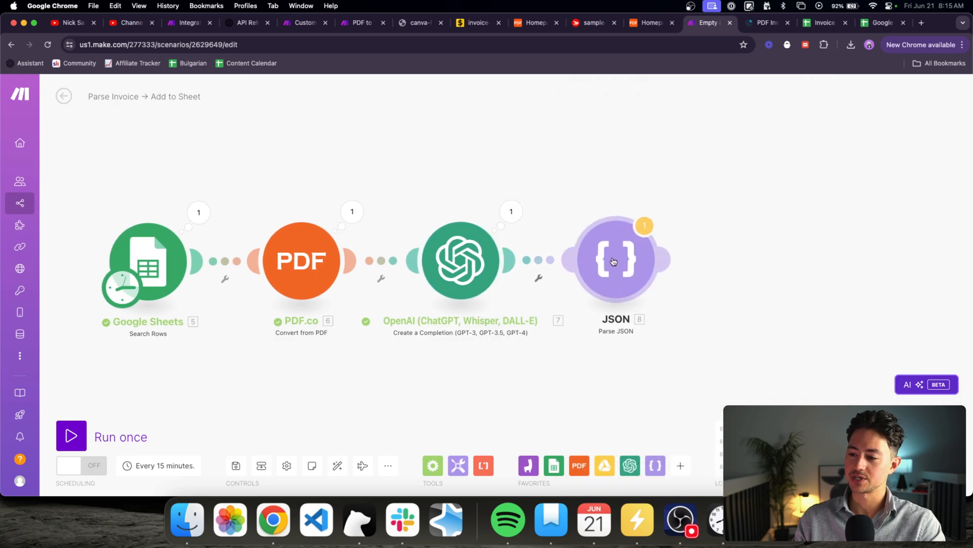
pyautogui.click(729, 303)
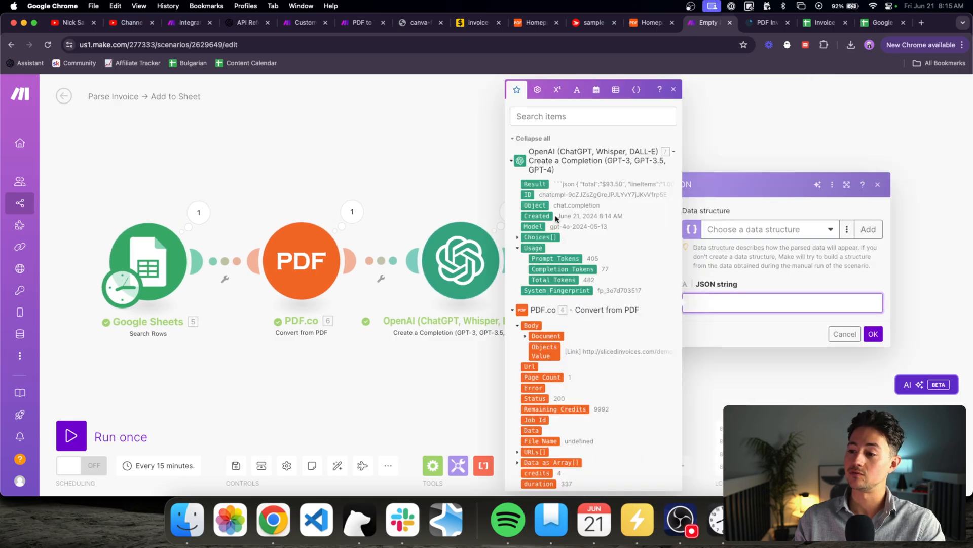
pyautogui.click(536, 184)
pyautogui.click(873, 334)
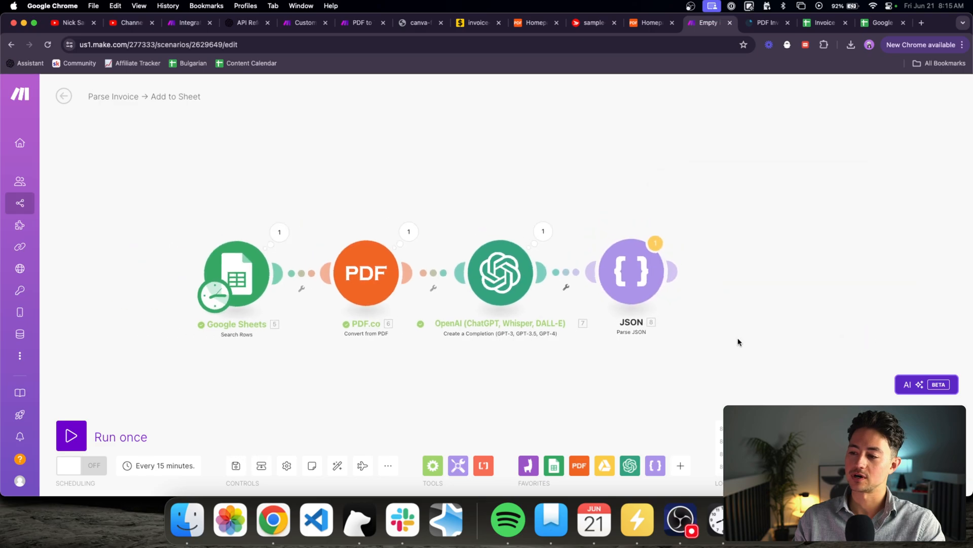
# - Read the warning on the Parse JSON module and close the message
pyautogui.click(649, 257)
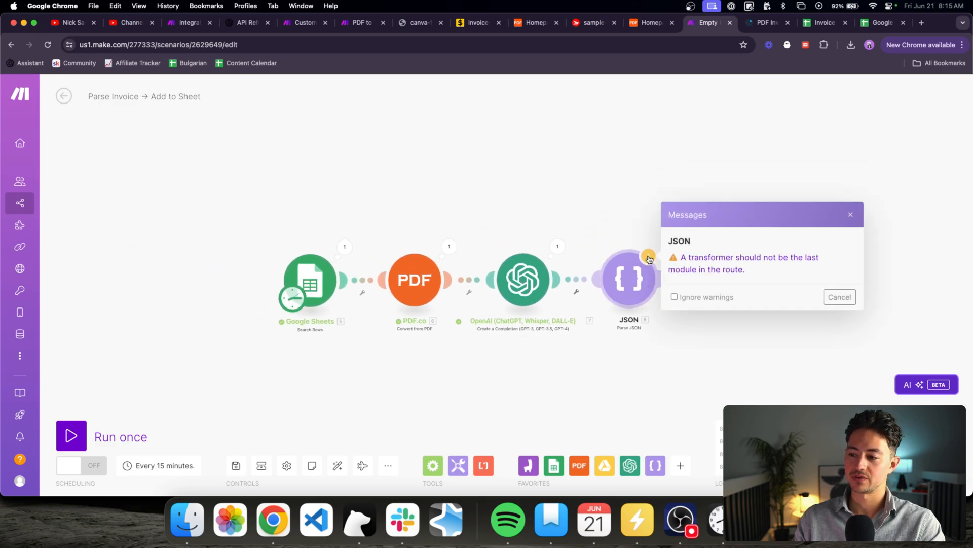
pyautogui.click(674, 296)
pyautogui.click(841, 297)
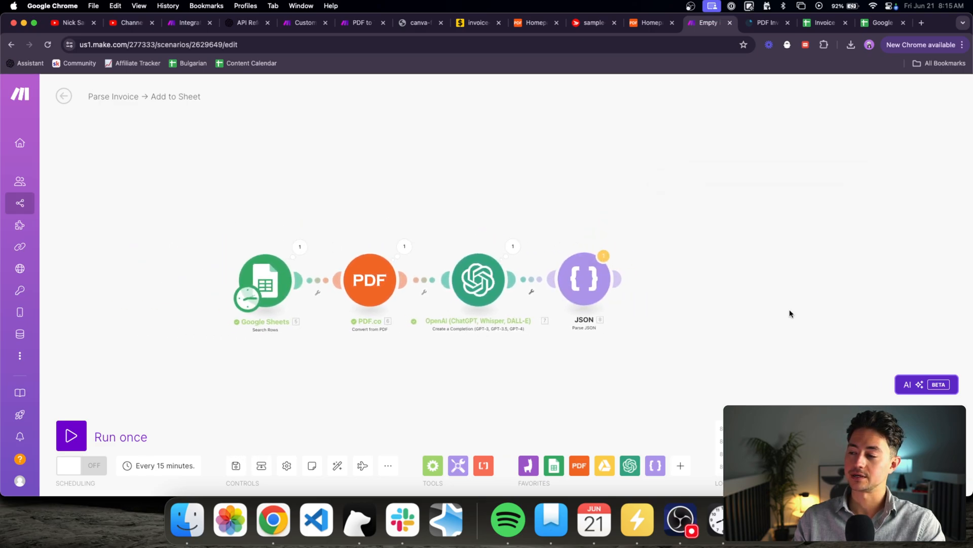
# - Run the scenario once and examine the parsed total, lineItems and fromAddress in the JSON module's output
pyautogui.click(84, 432)
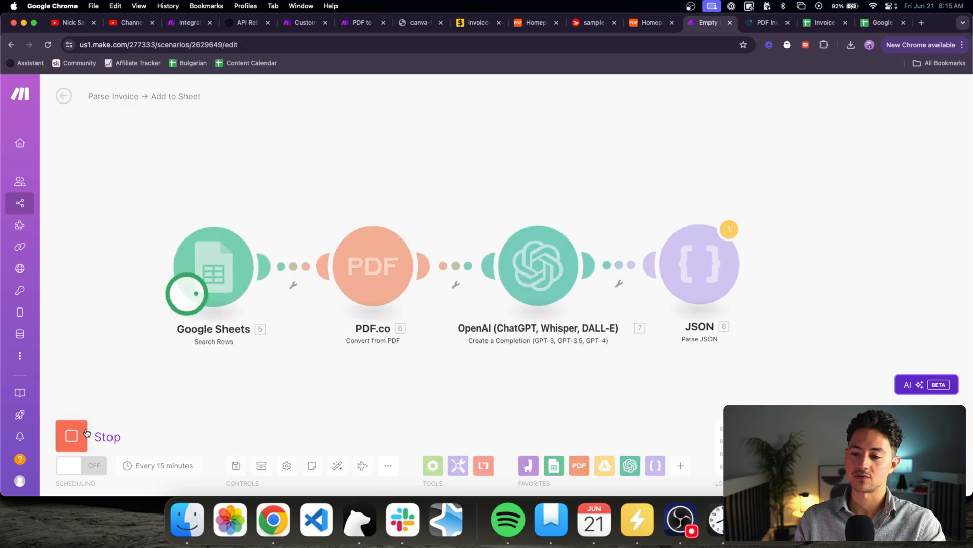
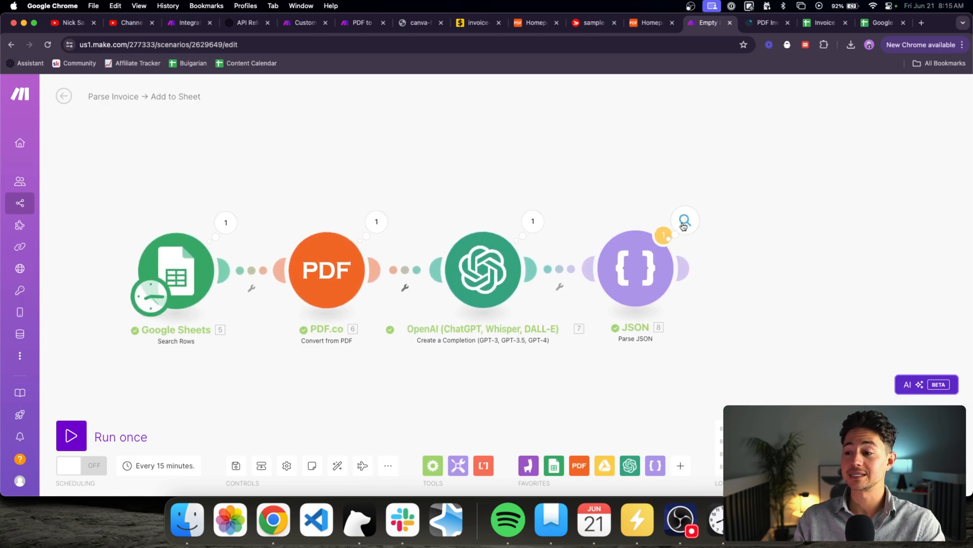
pyautogui.click(685, 222)
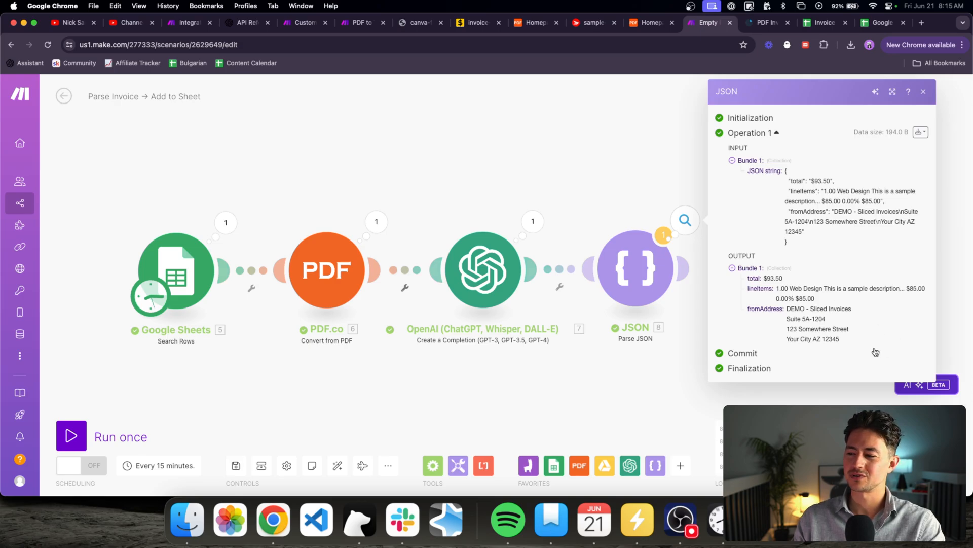
pyautogui.moveTo(854, 343); pyautogui.dragTo(747, 283)
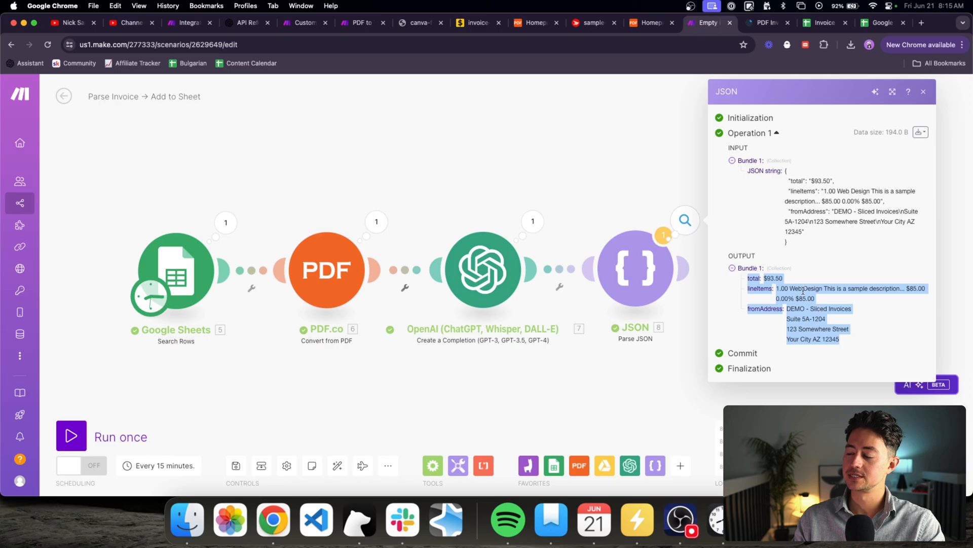
pyautogui.click(618, 185)
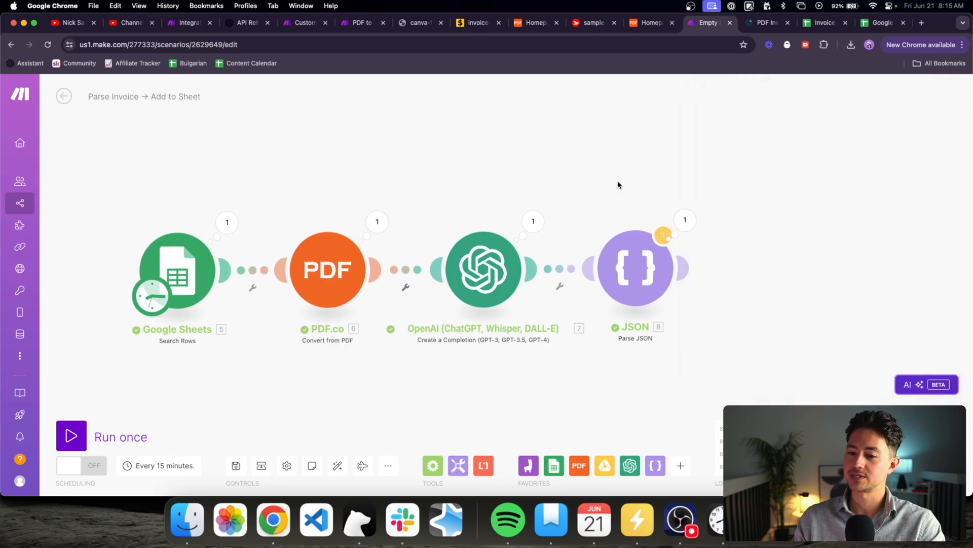
# - Find the Google Sheets Update a Row module by searching for "upda" and add it after the JSON module
pyautogui.scroll(-2, 618, 184)
pyautogui.click(556, 464)
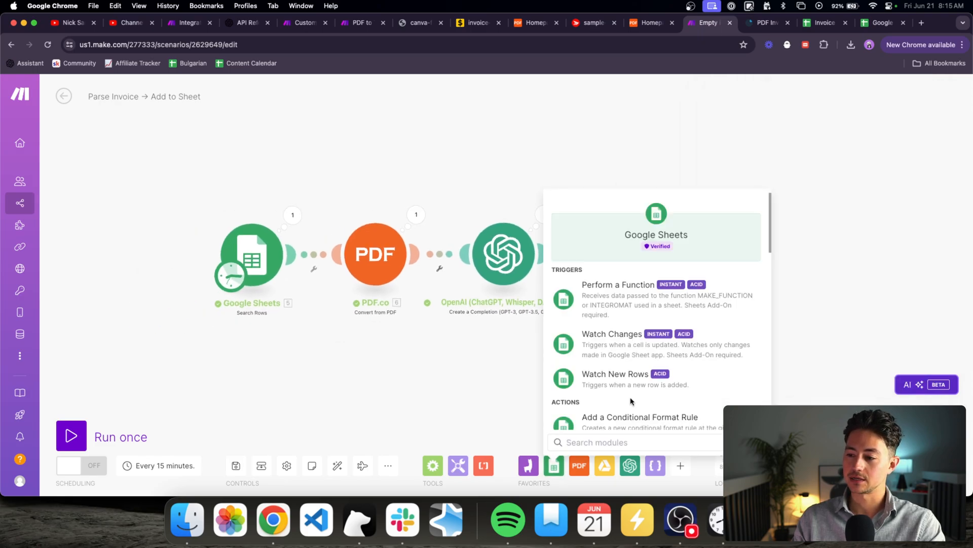
pyautogui.write('upda')
pyautogui.click(639, 294)
pyautogui.moveTo(638, 295); pyautogui.dragTo(755, 255)
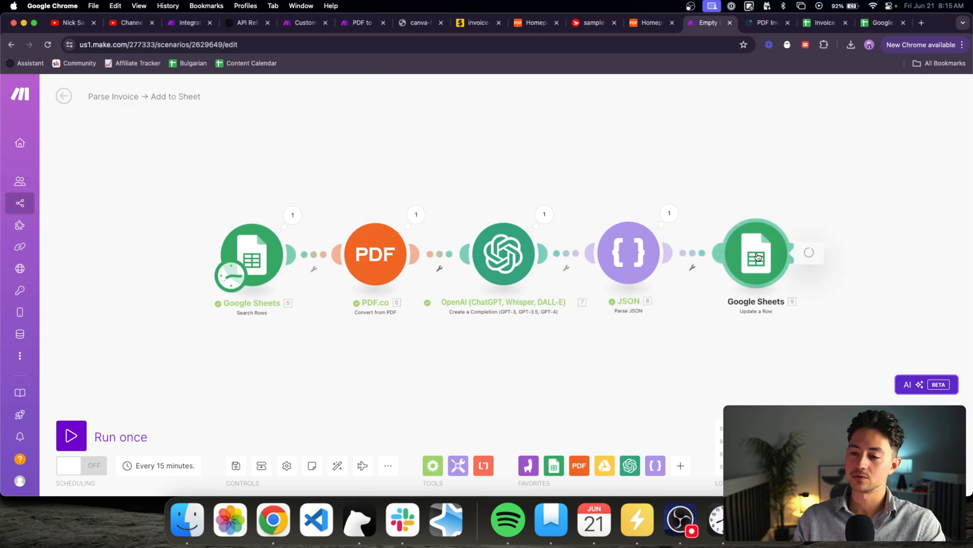
# - Point the Update a Row module to Sheet1 of the Invoice Parsing Example spreadsheet, selected by path in My Drive
pyautogui.click(571, 255)
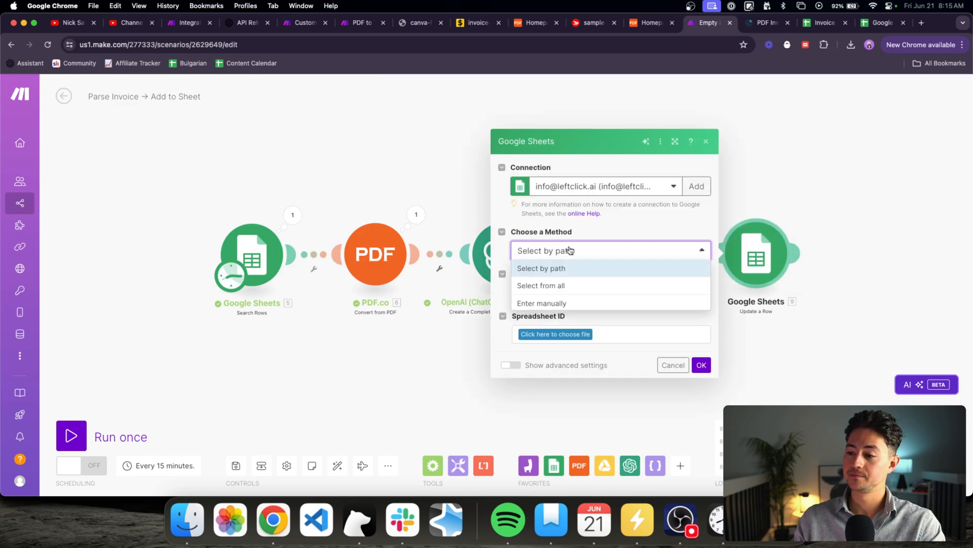
pyautogui.click(570, 250)
pyautogui.click(569, 334)
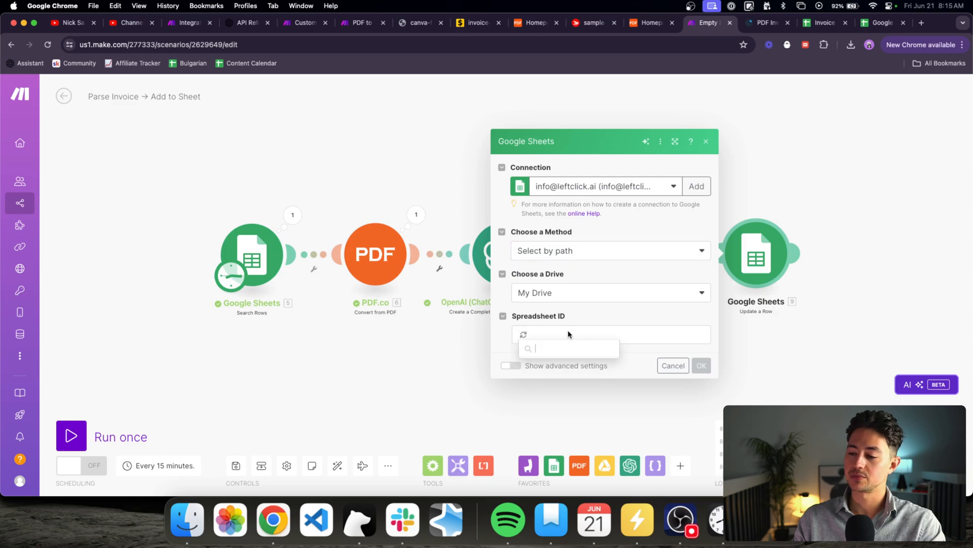
pyautogui.click(564, 390)
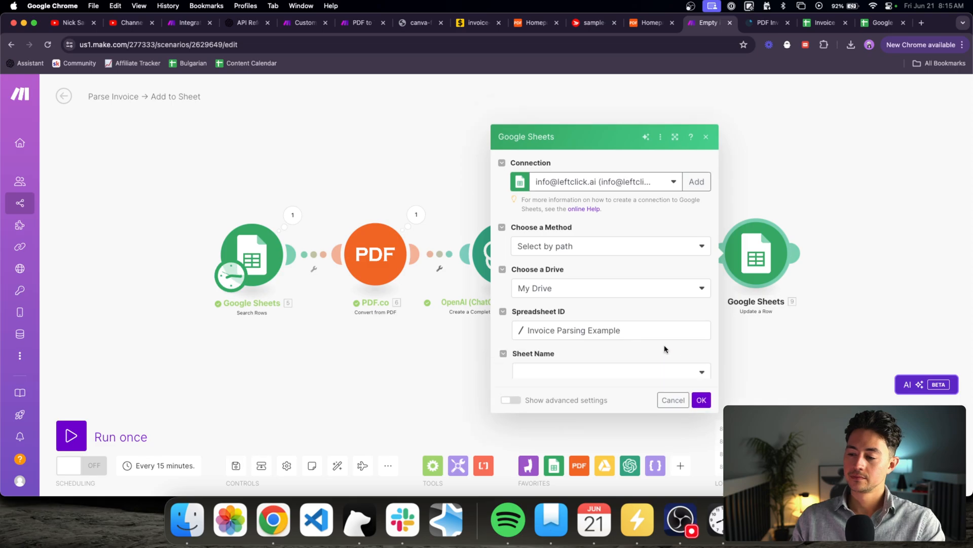
pyautogui.click(629, 356)
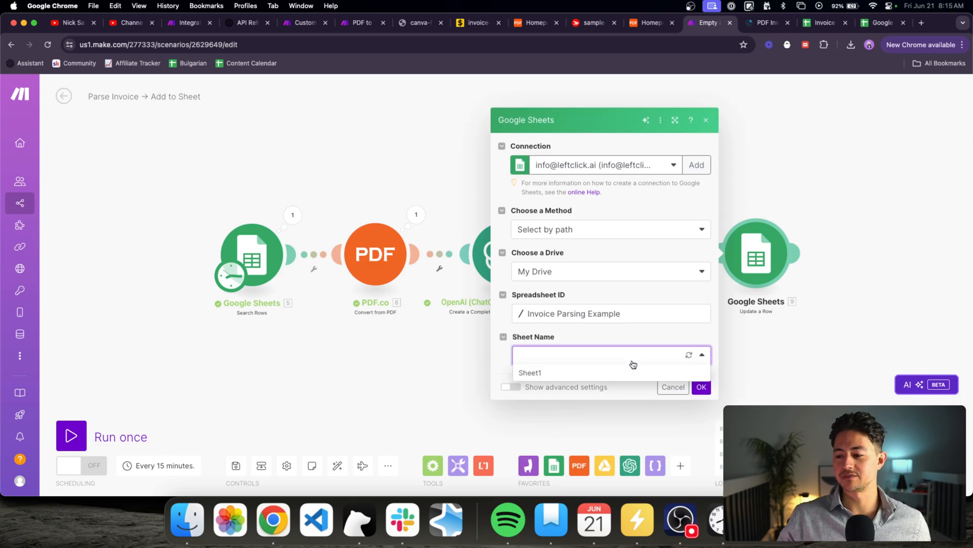
pyautogui.click(590, 375)
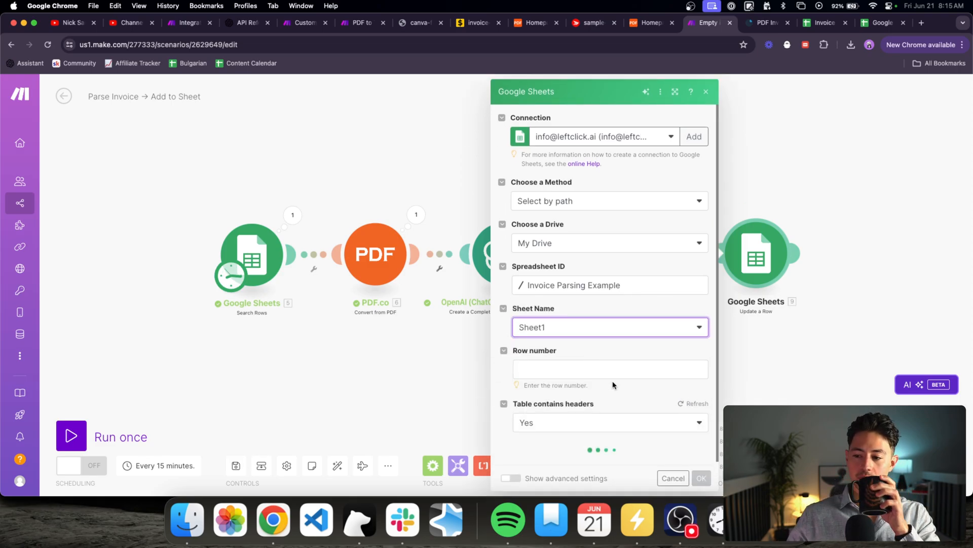
# - Map the Update a Row module's row number to the row number from the Google Sheets Search Rows module
pyautogui.click(598, 368)
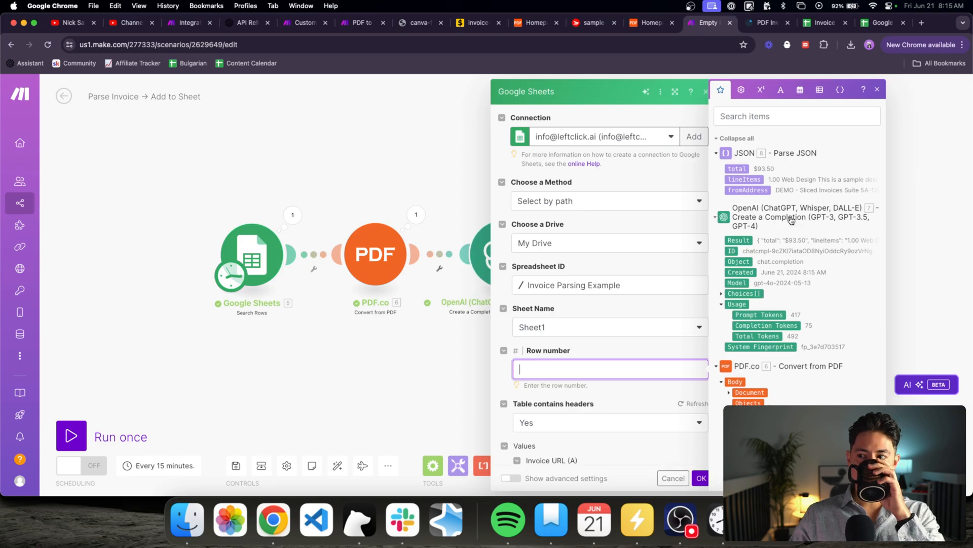
pyautogui.scroll(-5, 791, 220)
pyautogui.scroll(-6, 791, 221)
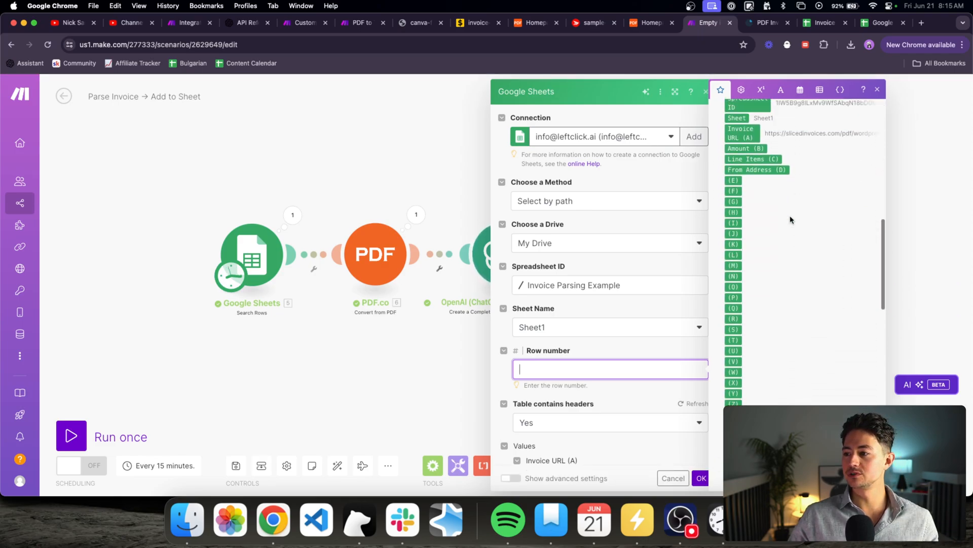
pyautogui.scroll(1, 791, 219)
pyautogui.click(745, 159)
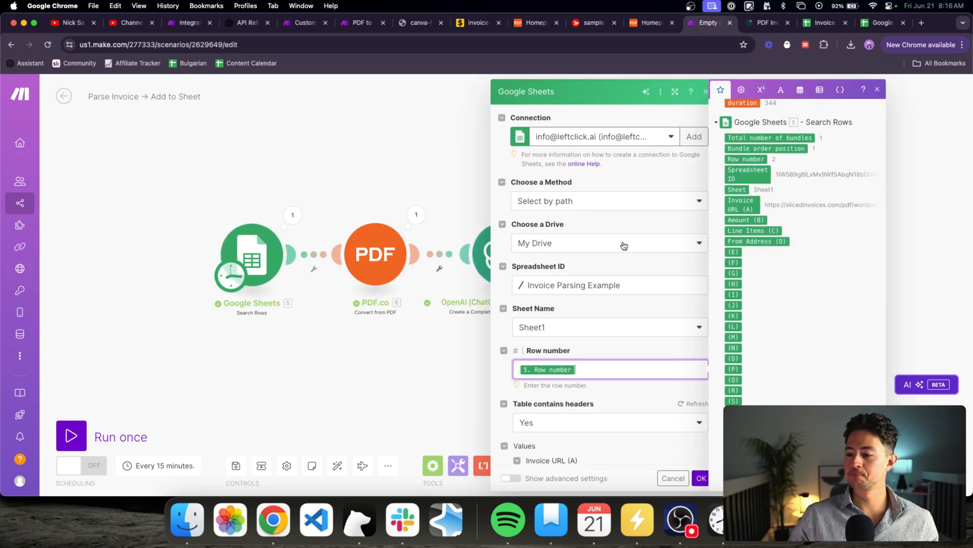
# - Map Total, Line Items and From Address to the Parse JSON total, lineItems and fromAddress values, leaving Invoice URL empty, and save the module
pyautogui.scroll(-2, 623, 246)
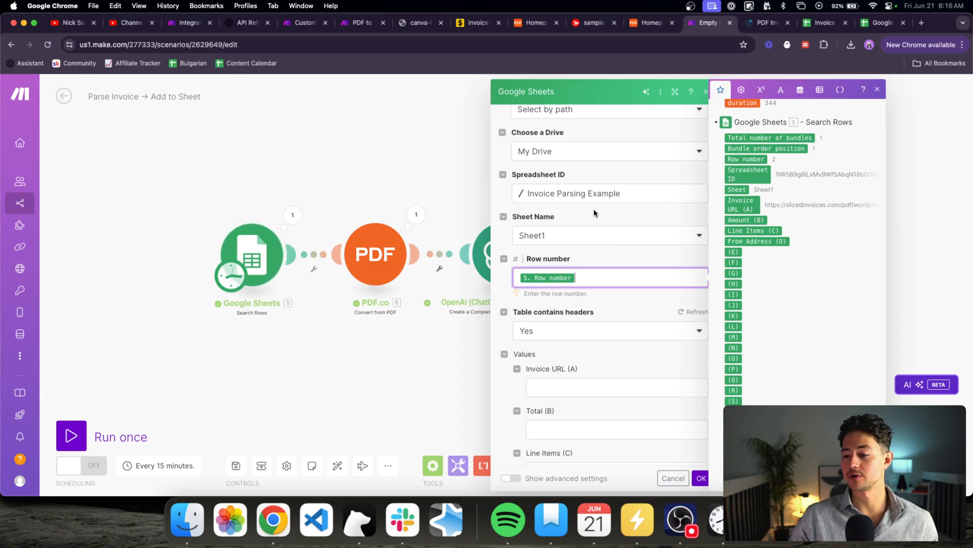
pyautogui.scroll(-2, 594, 213)
pyautogui.click(591, 259)
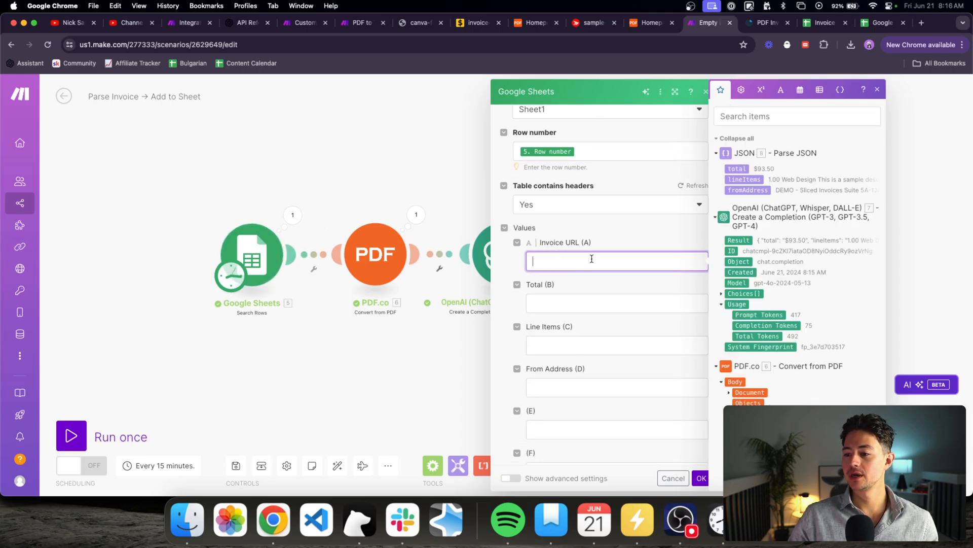
pyautogui.click(587, 308)
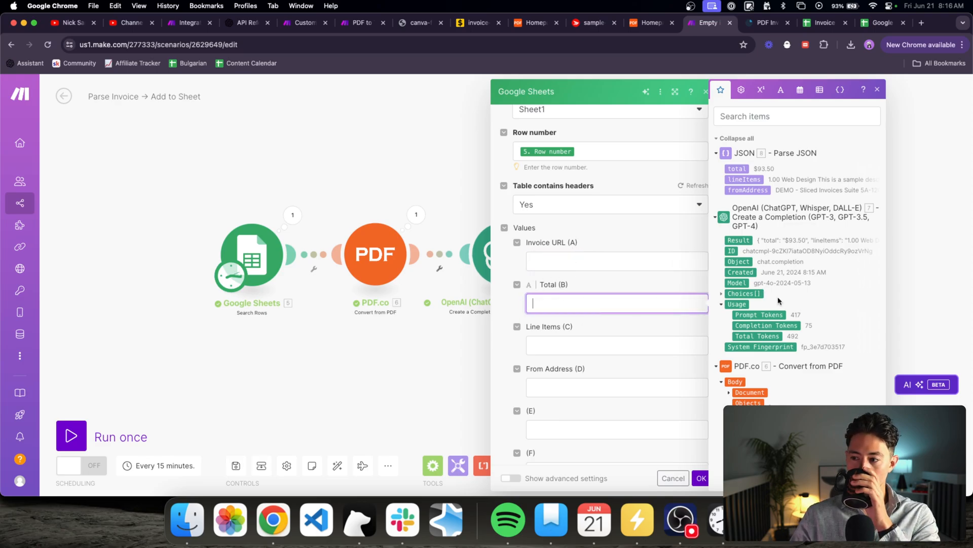
pyautogui.click(744, 169)
pyautogui.click(645, 339)
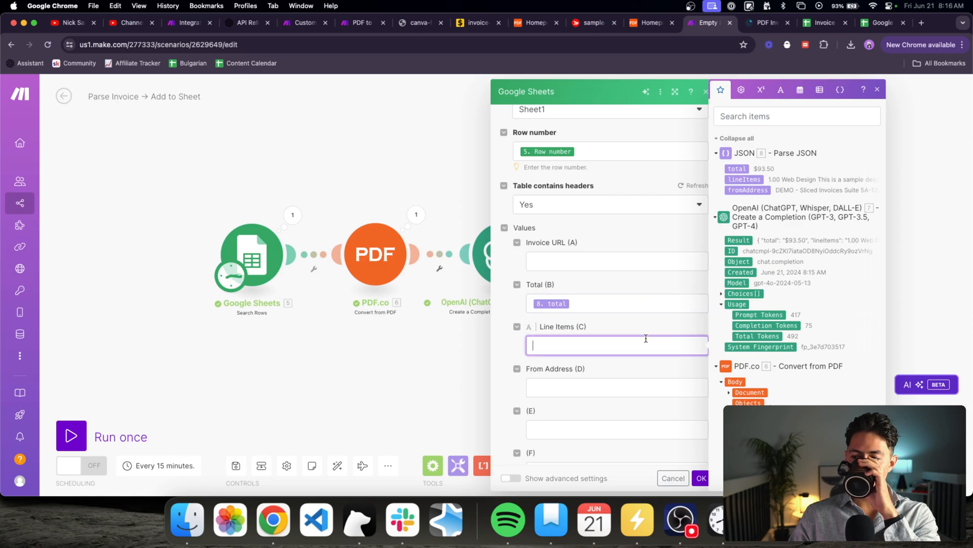
pyautogui.click(744, 179)
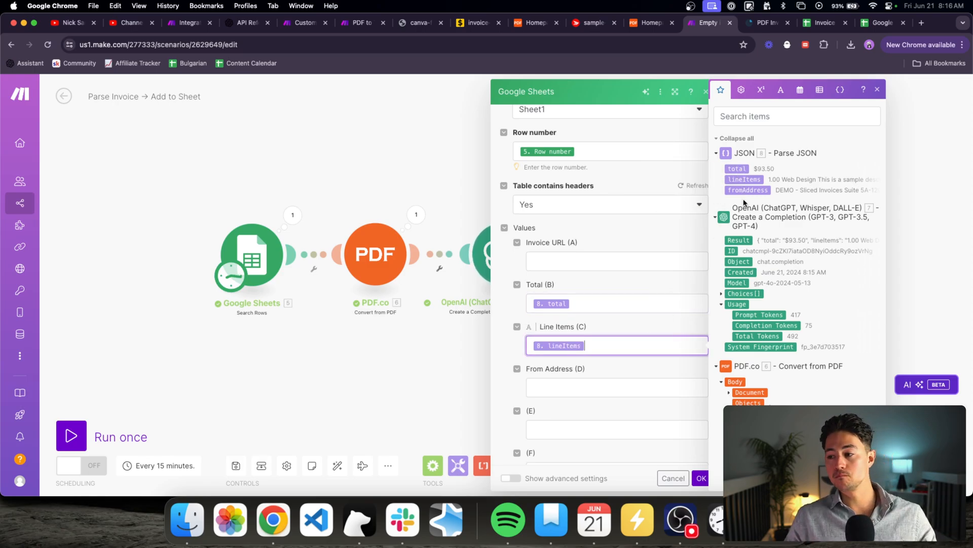
pyautogui.click(597, 388)
pyautogui.click(748, 190)
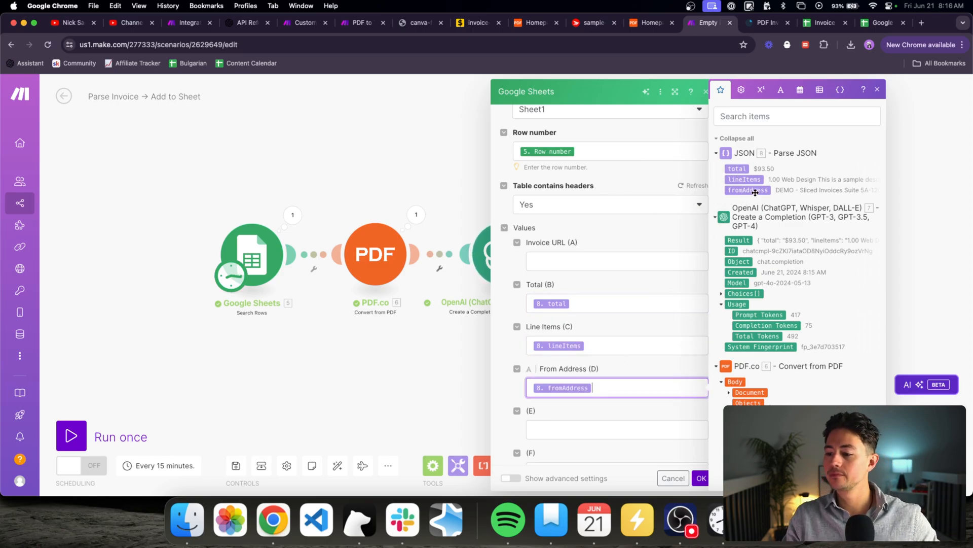
pyautogui.scroll(-5, 588, 290)
pyautogui.click(701, 477)
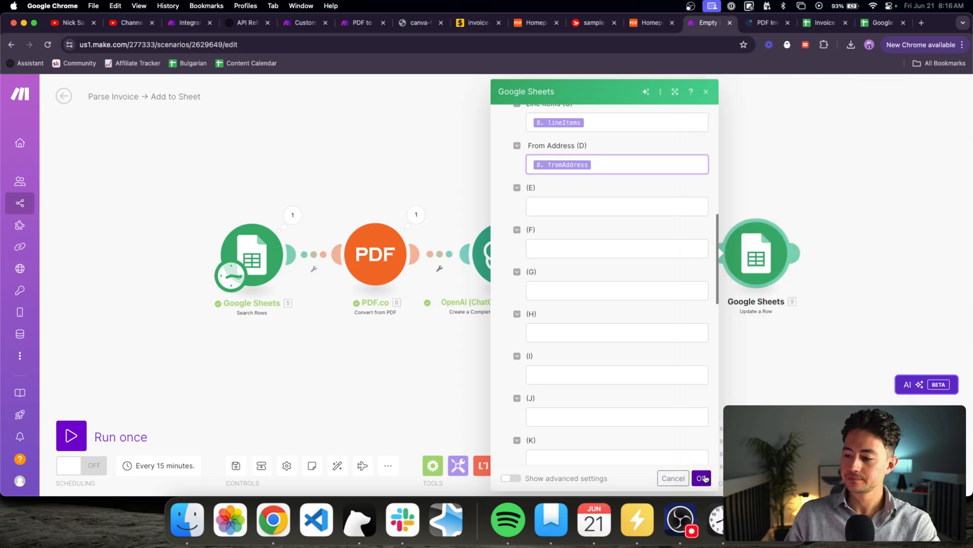
# - Auto-align the scenario's modules and run the scenario once
pyautogui.click(337, 465)
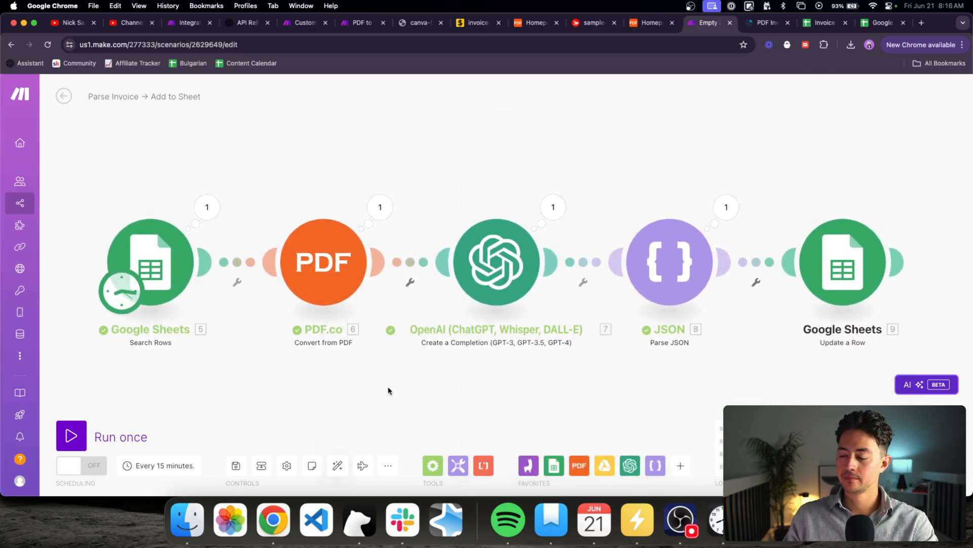
pyautogui.click(71, 435)
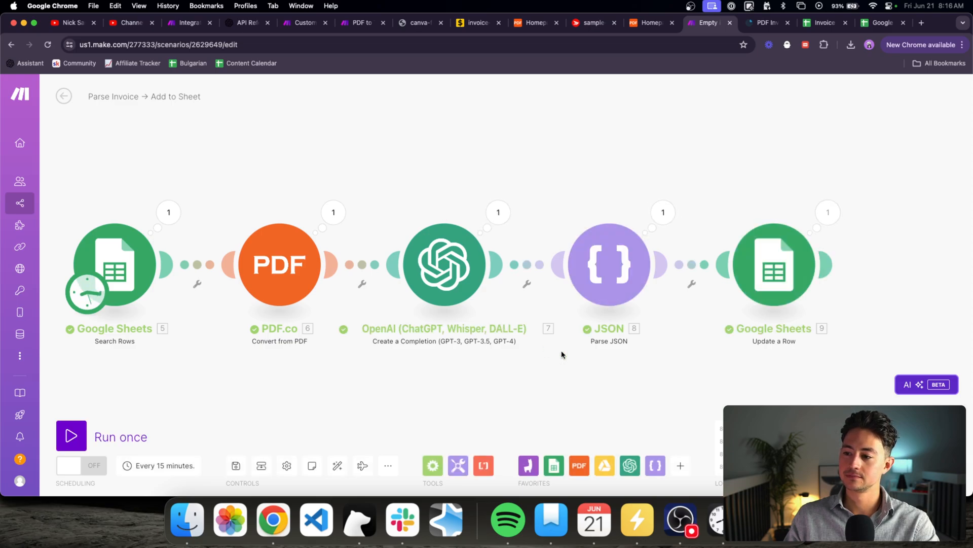
pyautogui.hscroll(3, 561, 355)
# - Check row 2 of the Invoice Parsing Example spreadsheet and widen the From Address column to fit its text
pyautogui.moveTo(825, 22); pyautogui.dragTo(710, 23)
pyautogui.click(371, 233)
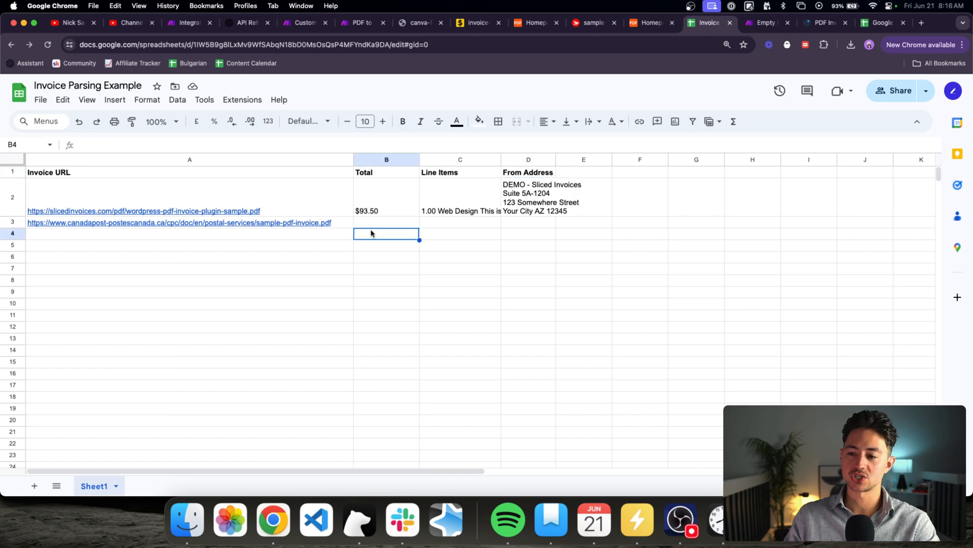
pyautogui.click(408, 206)
pyautogui.click(476, 208)
pyautogui.click(547, 212)
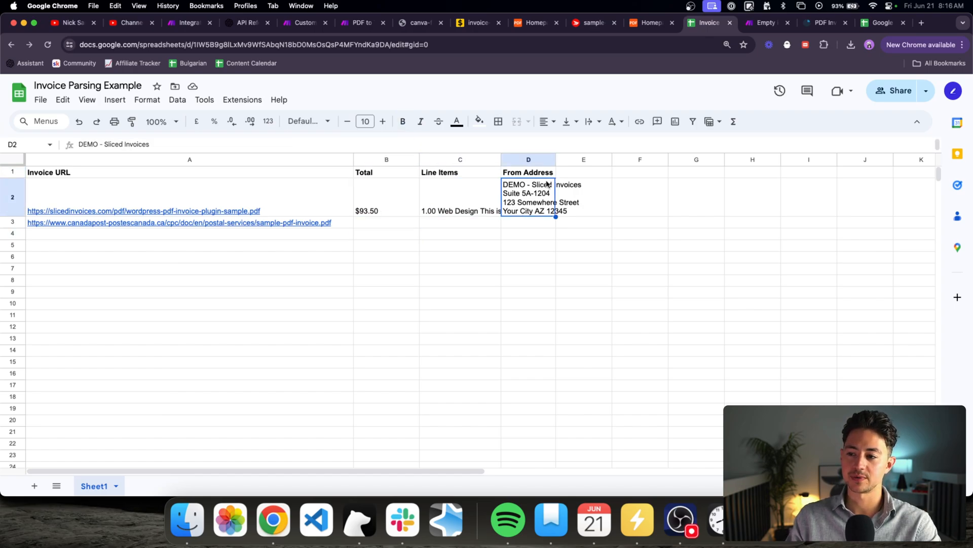
pyautogui.moveTo(557, 158); pyautogui.dragTo(594, 158)
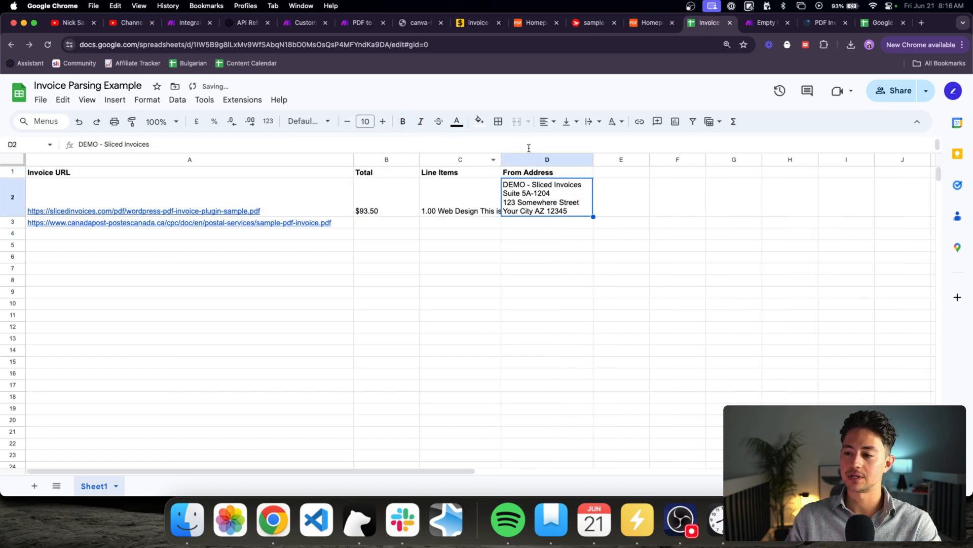
# - Examine the full From Address and Line Items contents in row 2, including the quantity at the start of the line item
pyautogui.doubleClick(545, 194)
pyautogui.doubleClick(469, 197)
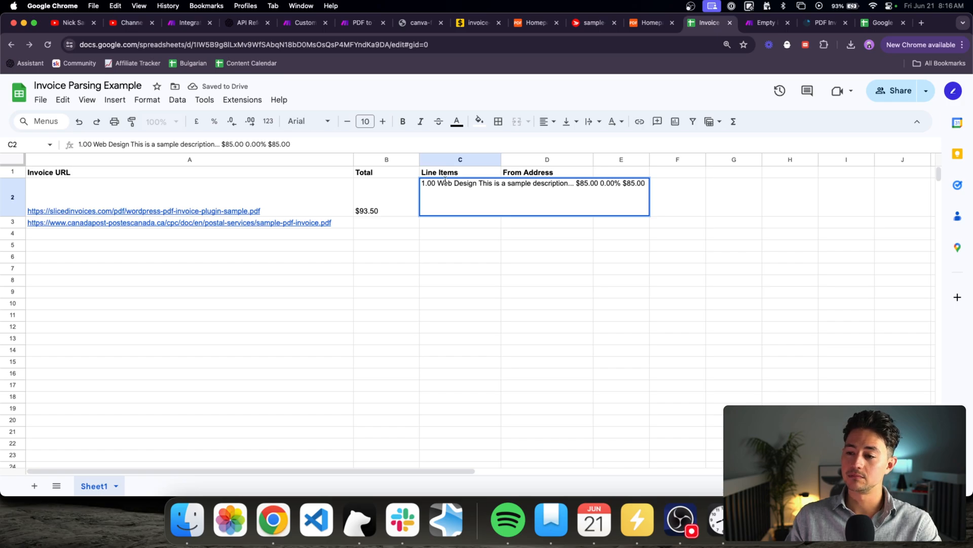
pyautogui.moveTo(437, 182); pyautogui.dragTo(422, 181)
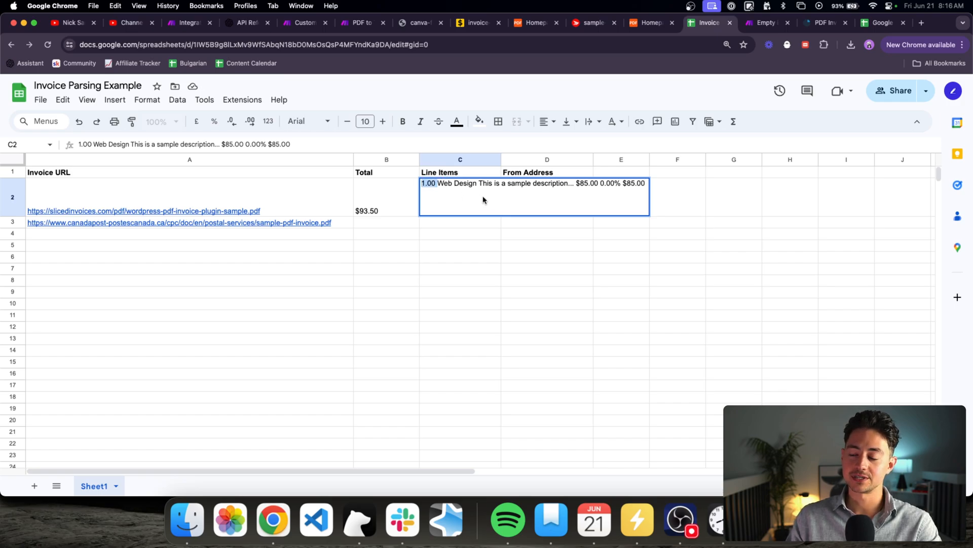
pyautogui.press('Left')
pyautogui.doubleClick(434, 180)
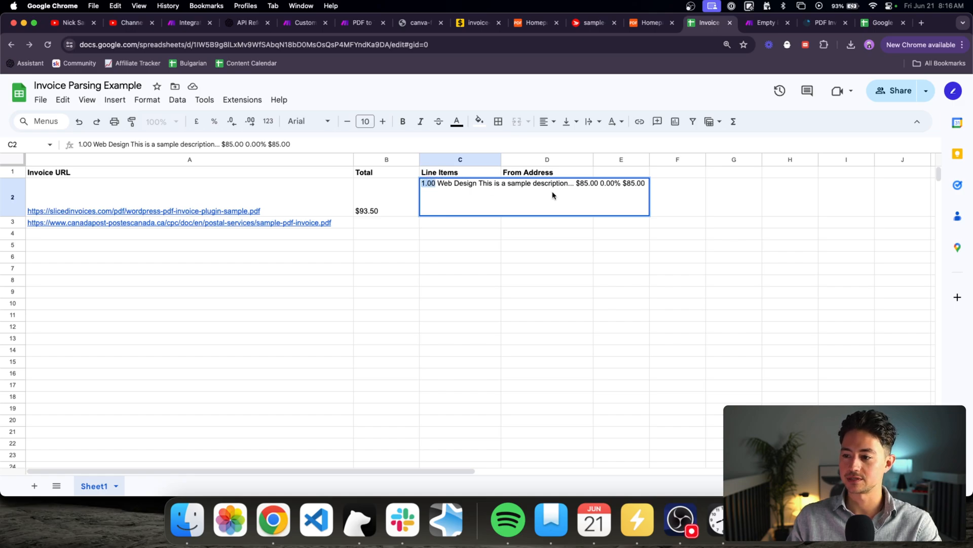
pyautogui.press('Return')
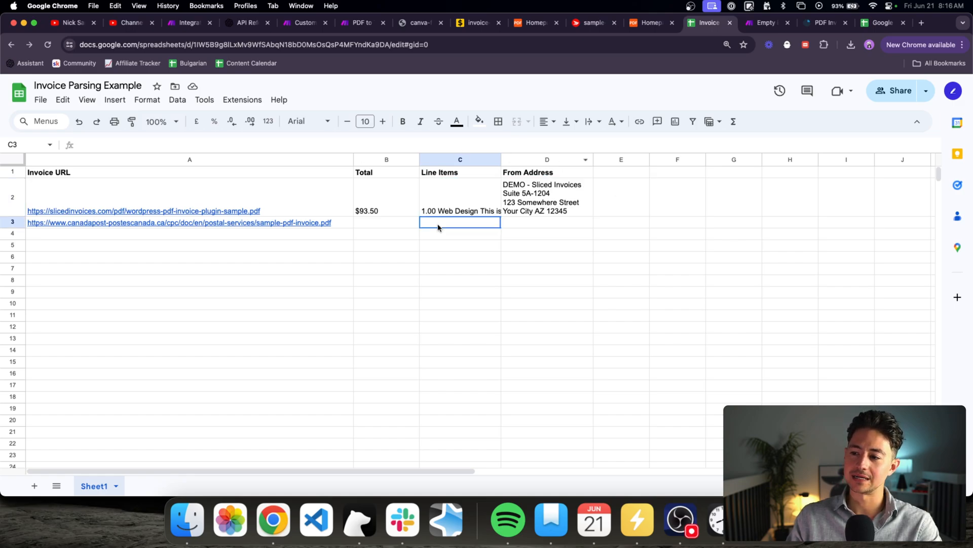
pyautogui.moveTo(445, 173); pyautogui.dragTo(454, 198)
pyautogui.write('x')
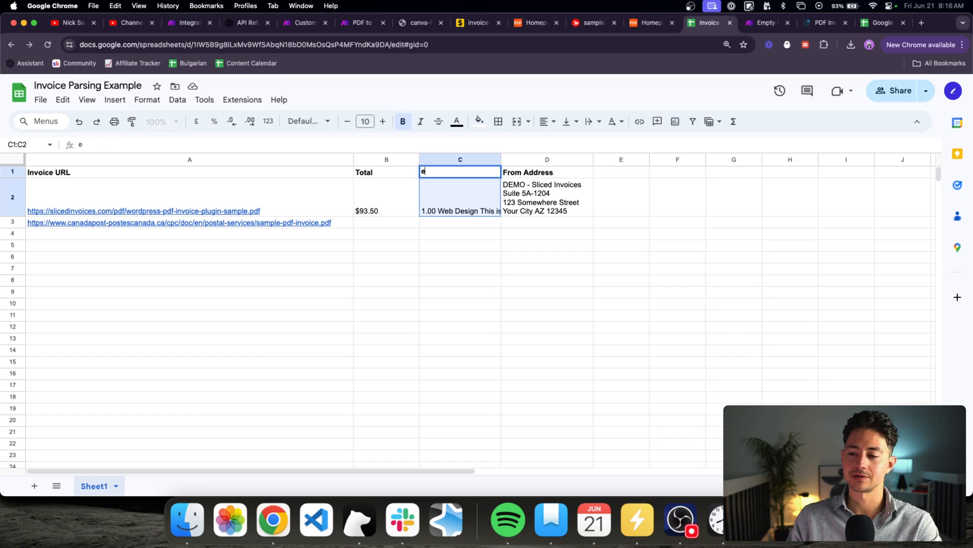
pyautogui.press('Escape')
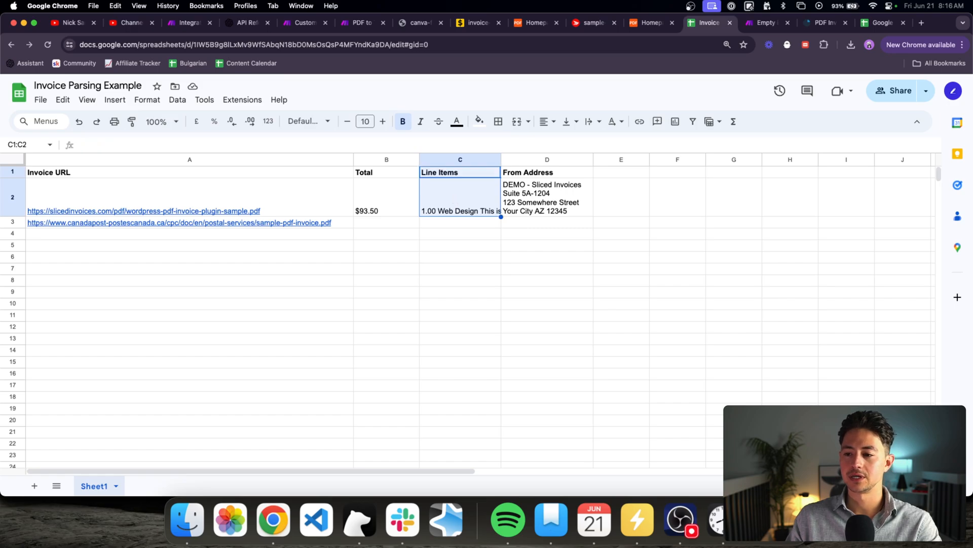
pyautogui.click(471, 195)
pyautogui.click(398, 199)
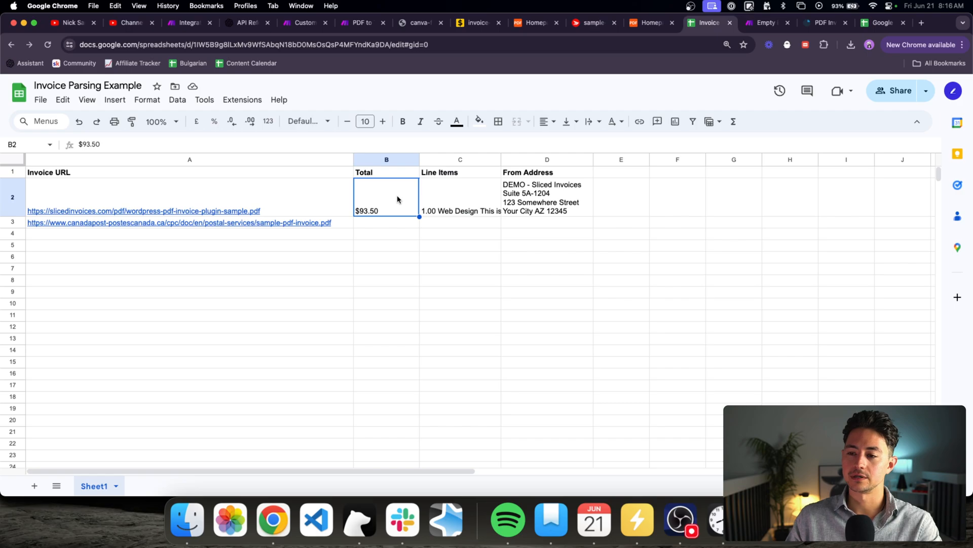
pyautogui.moveTo(613, 171); pyautogui.dragTo(612, 198)
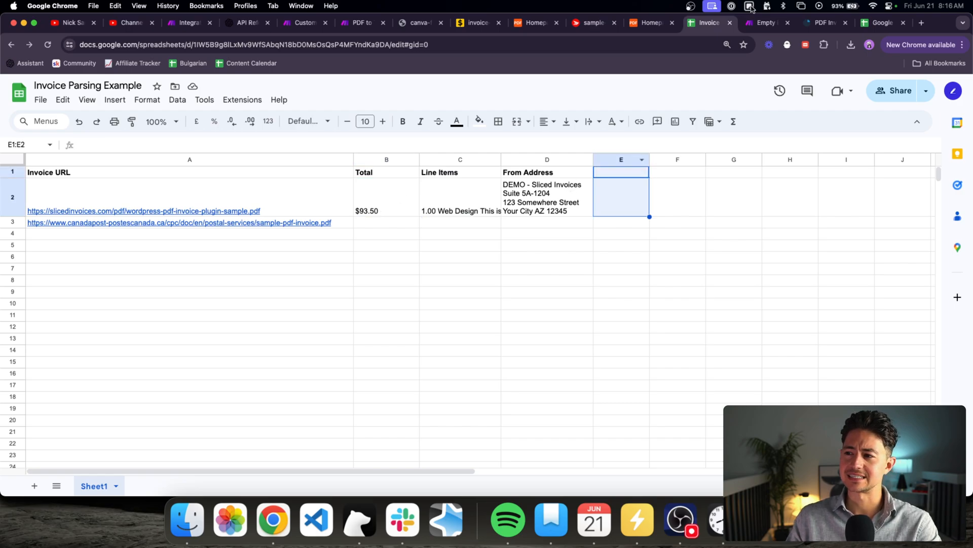
# - Open the sample Sliced Invoices PDF and look over its line items, bank details and payment terms for further fields to extract
pyautogui.moveTo(807, 30); pyautogui.dragTo(763, 26)
pyautogui.scroll(-4, 690, 156)
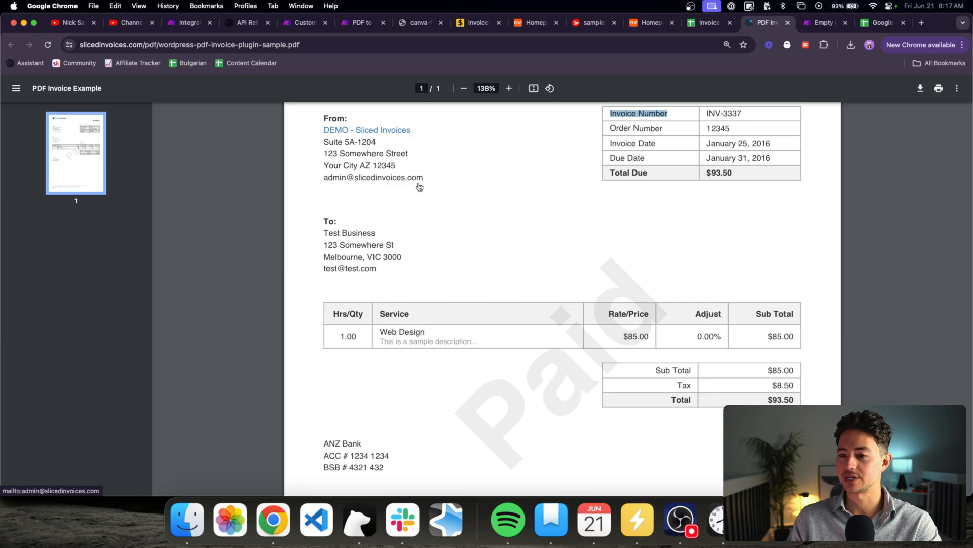
pyautogui.scroll(-1, 467, 222)
pyautogui.scroll(-4, 467, 221)
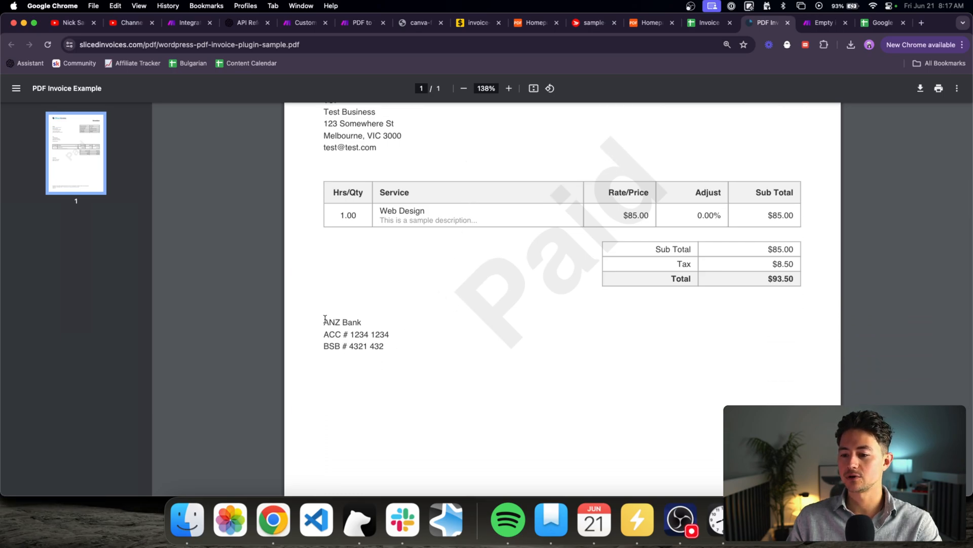
pyautogui.moveTo(317, 315); pyautogui.dragTo(389, 354)
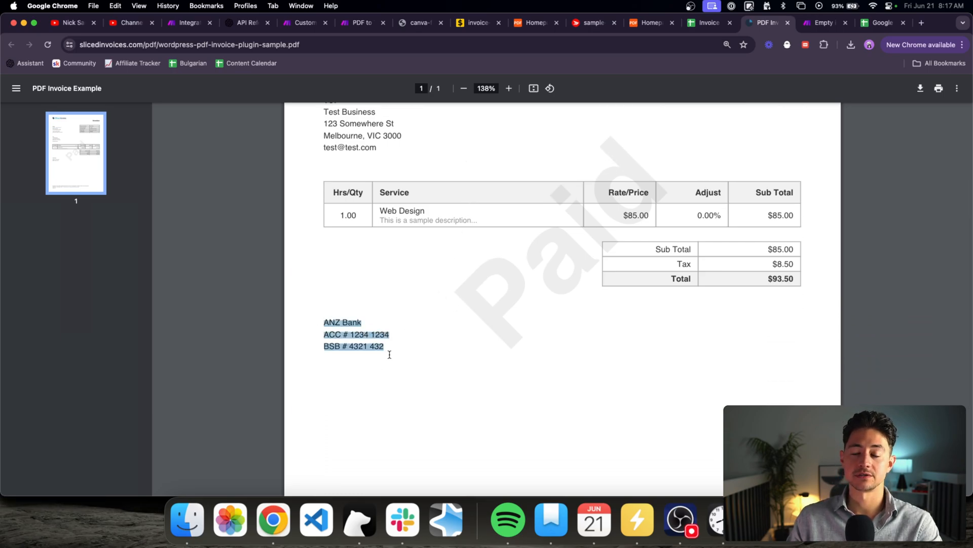
pyautogui.scroll(-6, 643, 341)
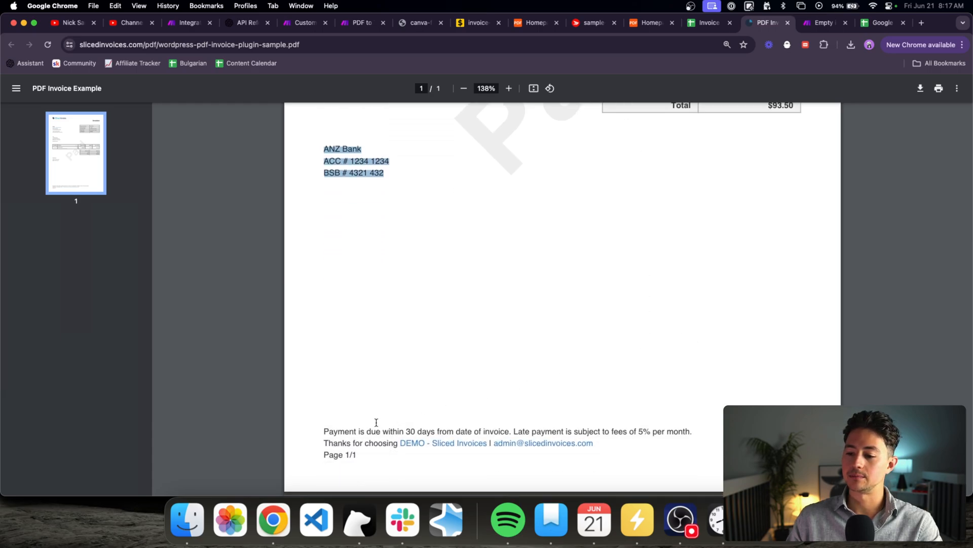
# - Review the payment terms at the foot of the Sliced Invoices sample PDF
pyautogui.moveTo(325, 429); pyautogui.dragTo(521, 430)
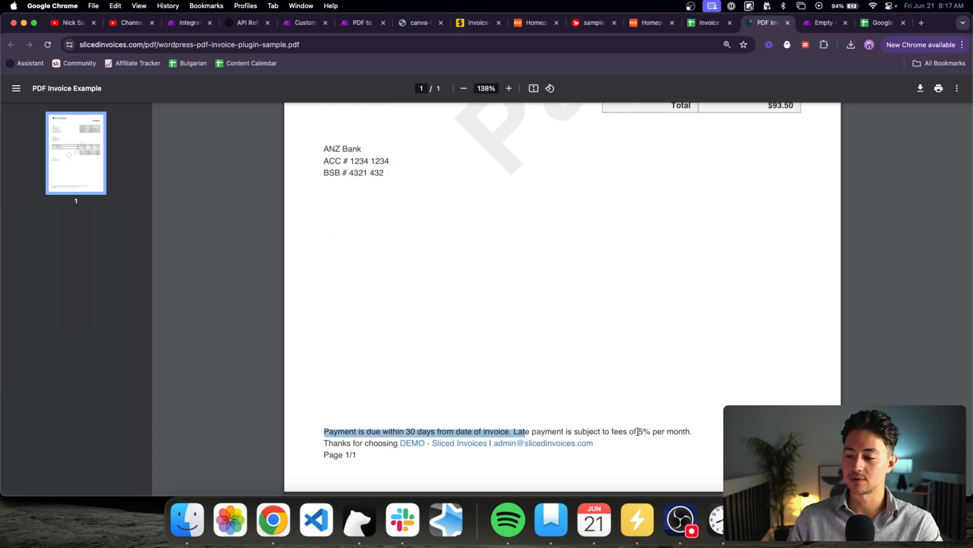
pyautogui.scroll(10, 668, 370)
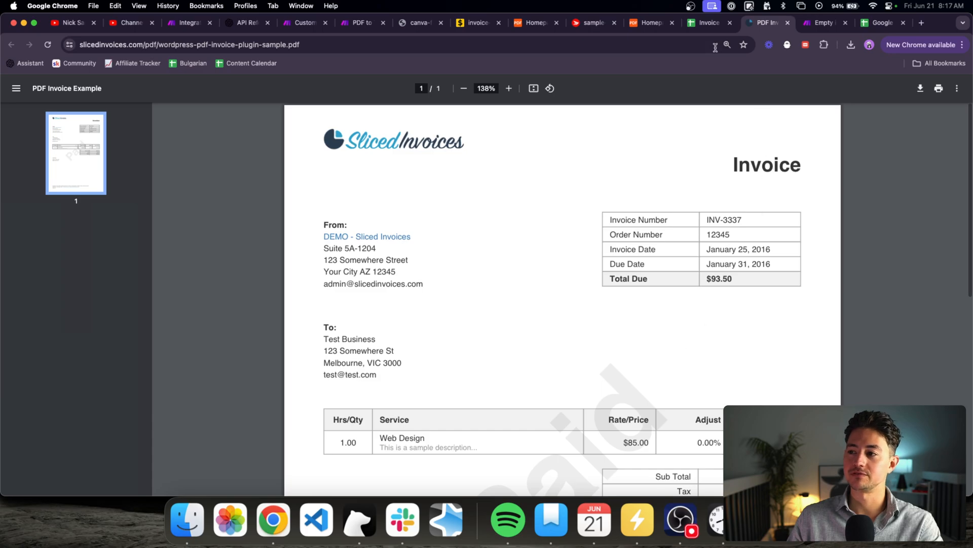
# - Switch to the Invoice Parsing Example spreadsheet and widen the Total, Line Items and From Address columns
pyautogui.click(709, 24)
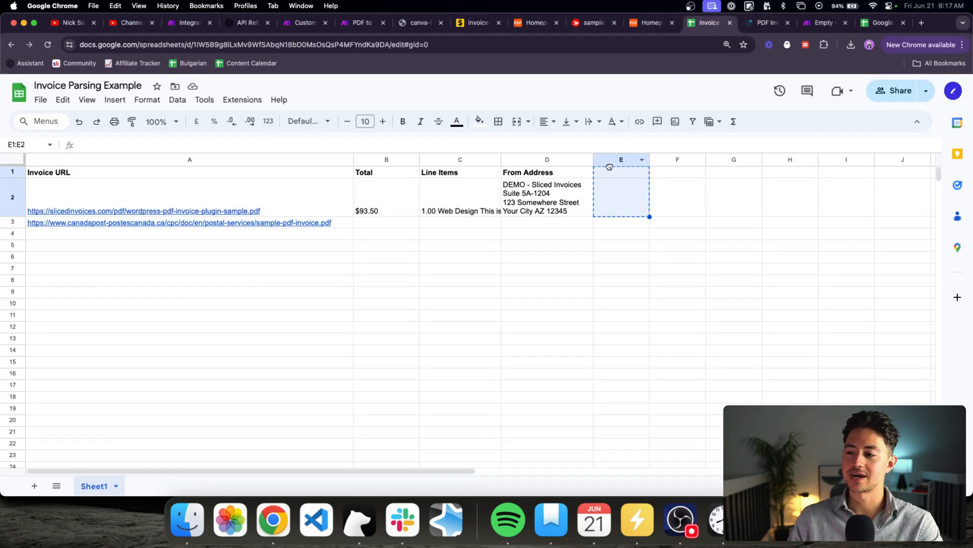
pyautogui.click(860, 175)
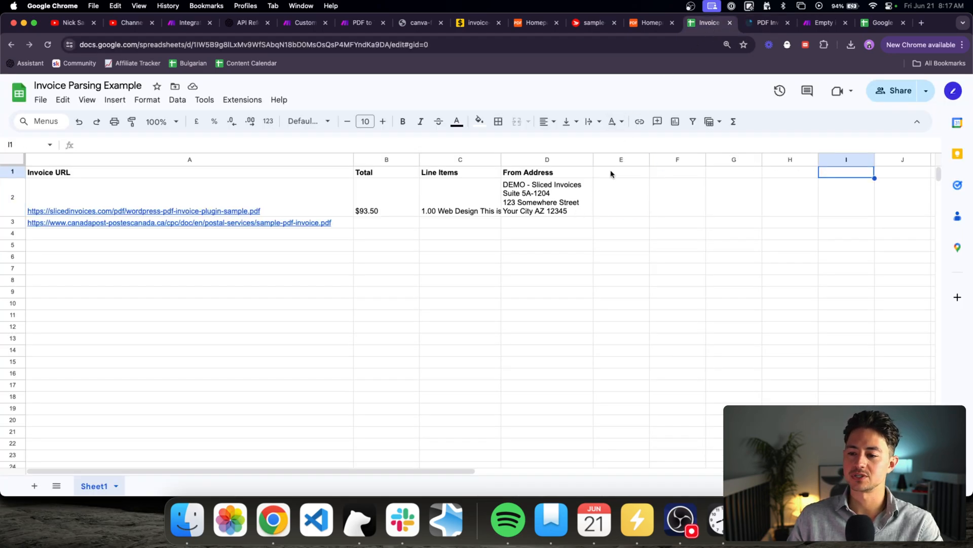
pyautogui.moveTo(420, 159); pyautogui.dragTo(444, 159)
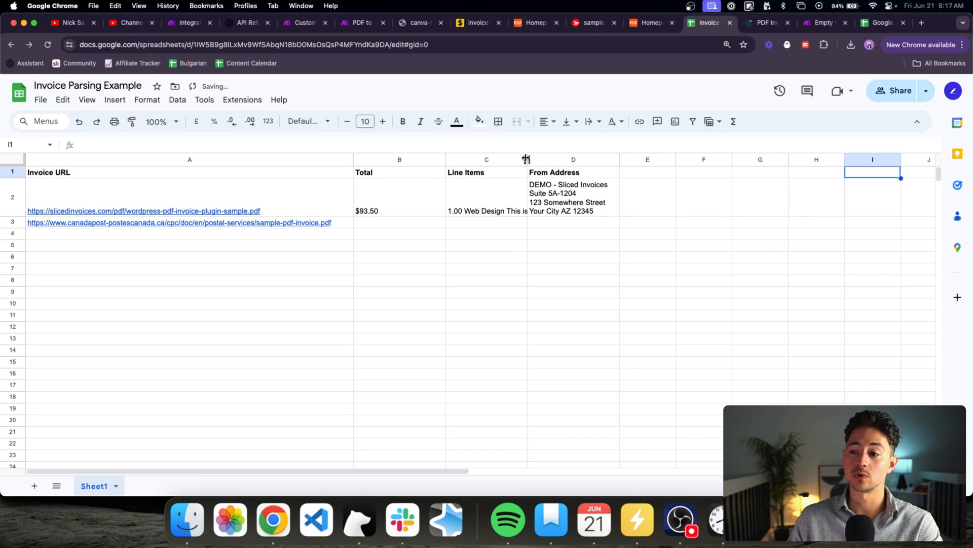
pyautogui.moveTo(526, 160); pyautogui.dragTo(543, 159)
pyautogui.moveTo(637, 160); pyautogui.dragTo(645, 161)
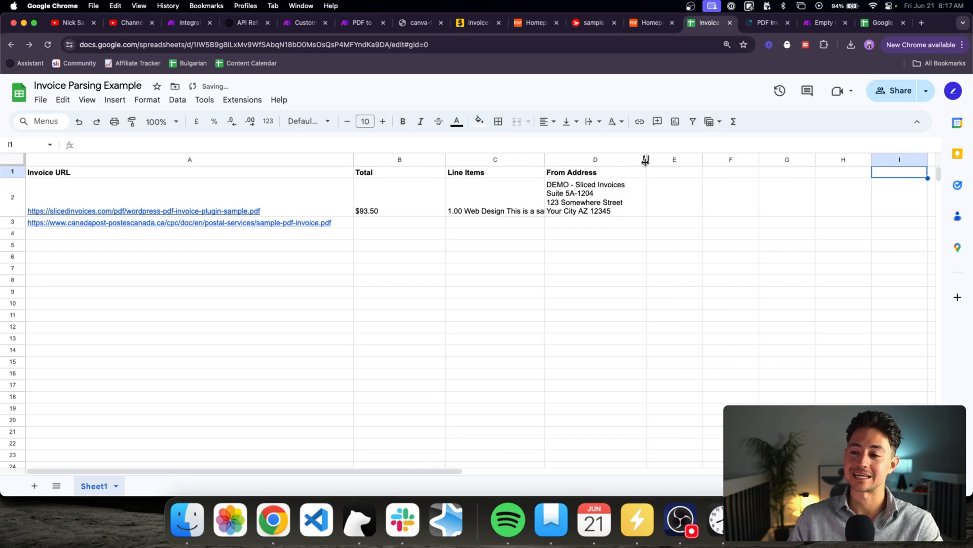
# - Check the two invoice URLs in the spreadsheet's Invoice URL column
pyautogui.click(411, 226)
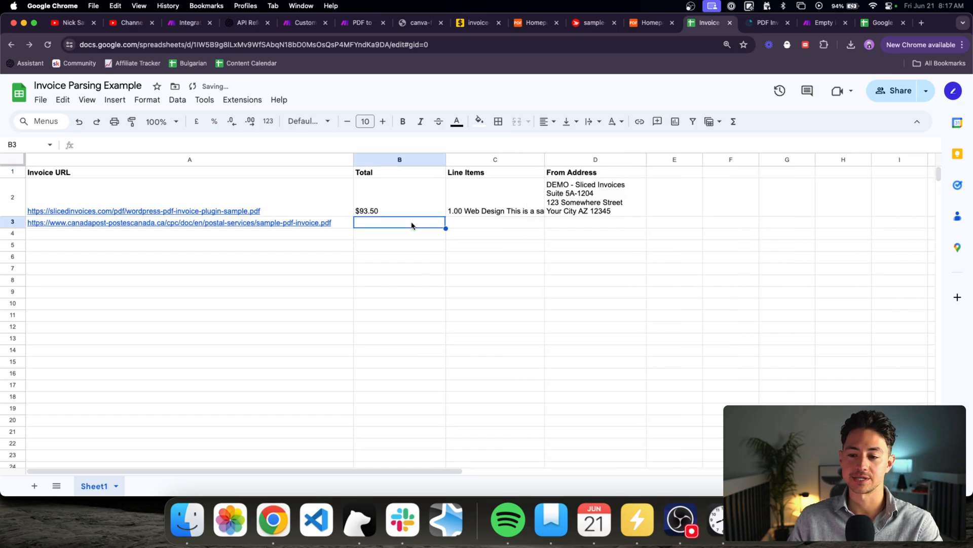
pyautogui.click(301, 225)
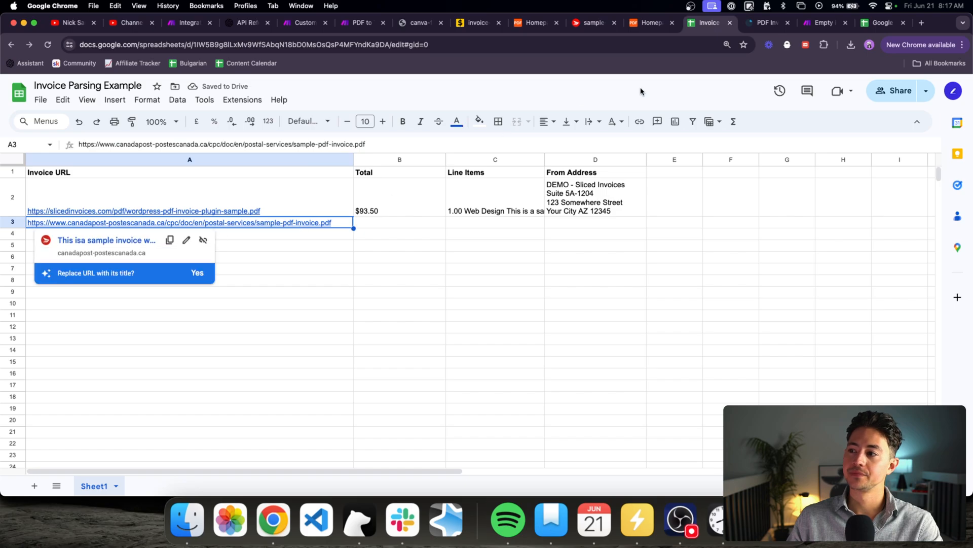
pyautogui.click(288, 201)
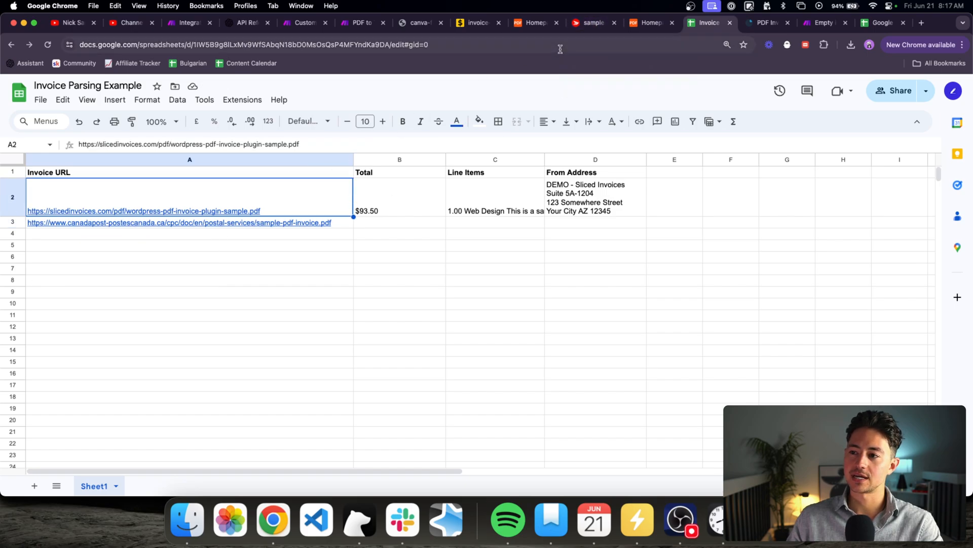
# - Open the Canada Post sample invoice PDF and examine the charges, payment terms and item details across all five pages
pyautogui.moveTo(588, 28); pyautogui.dragTo(642, 26)
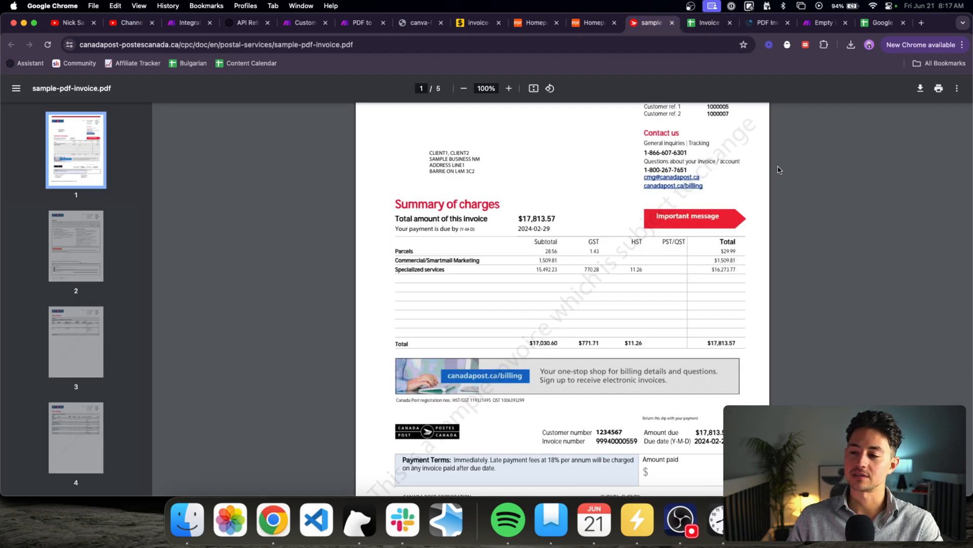
pyautogui.scroll(2, 779, 170)
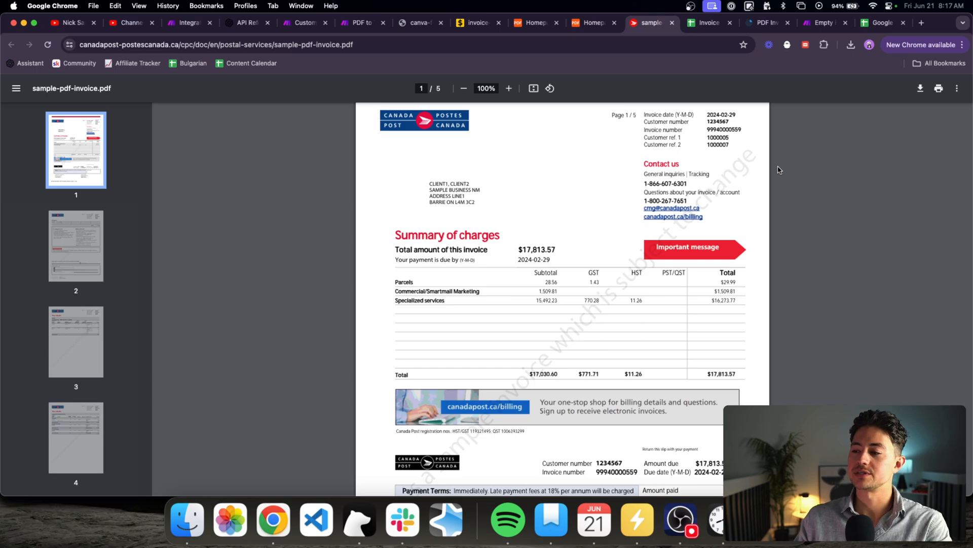
pyautogui.scroll(2, 716, 255)
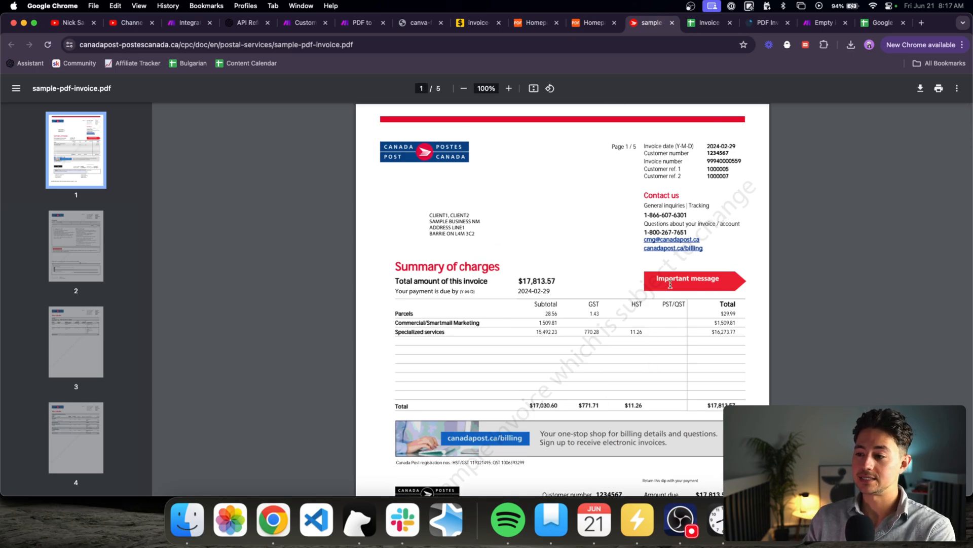
pyautogui.scroll(-3, 646, 277)
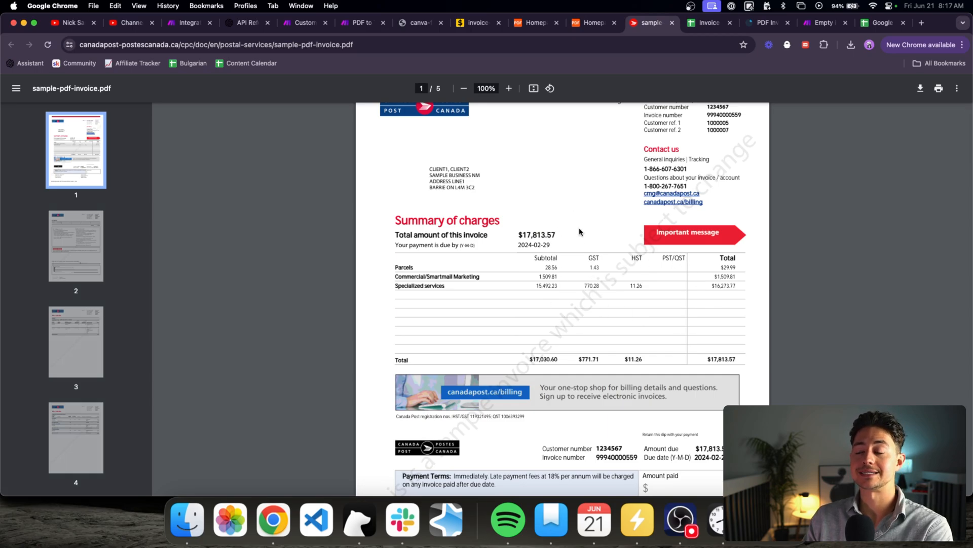
pyautogui.scroll(-10, 688, 304)
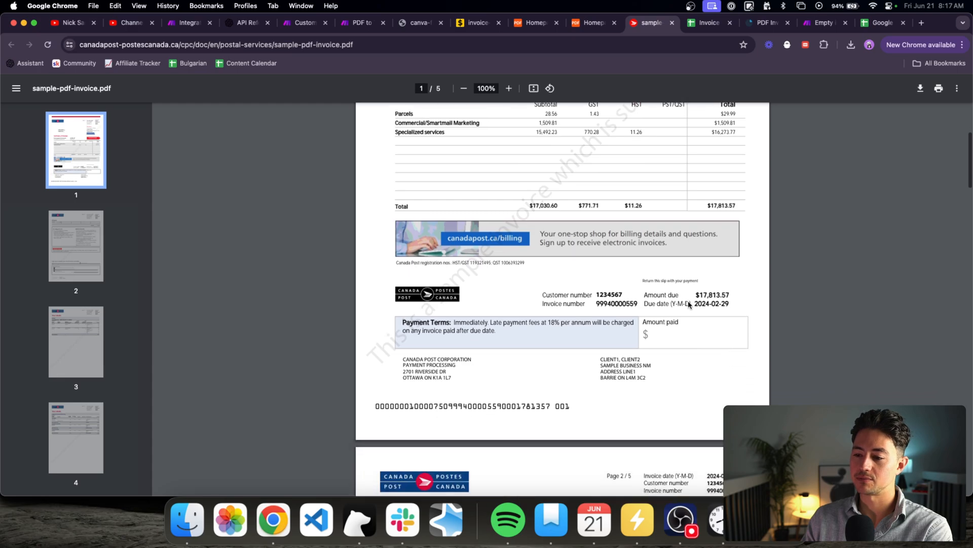
pyautogui.scroll(-10, 688, 305)
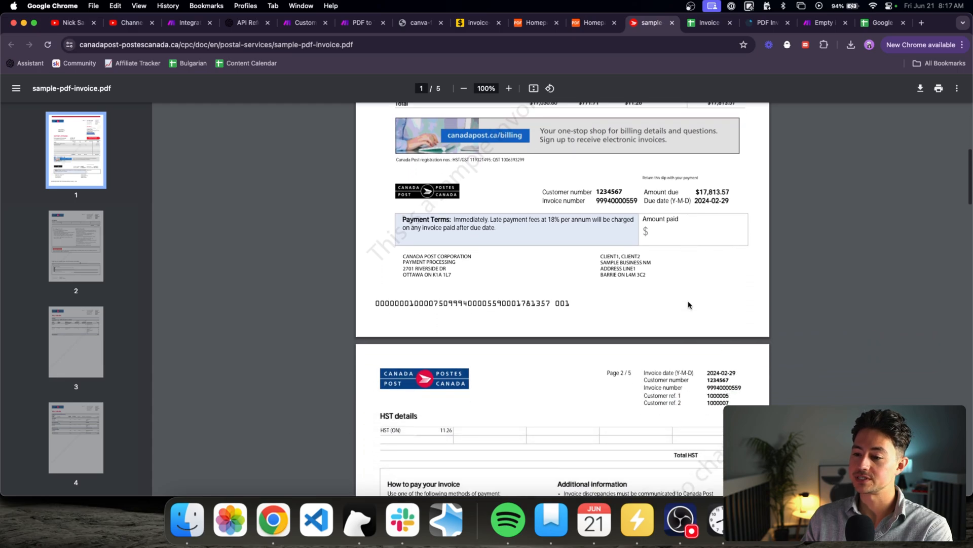
pyautogui.scroll(-10, 664, 355)
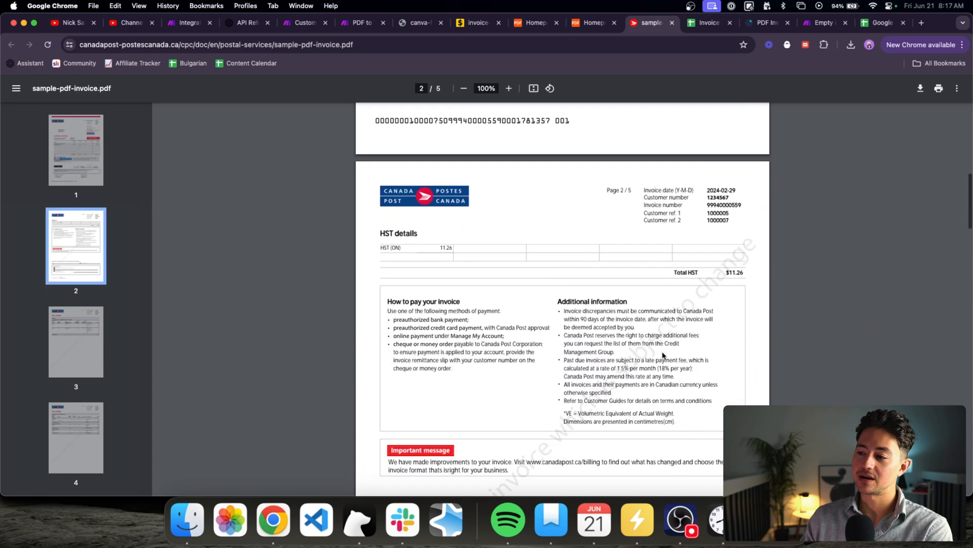
pyautogui.scroll(-8, 663, 355)
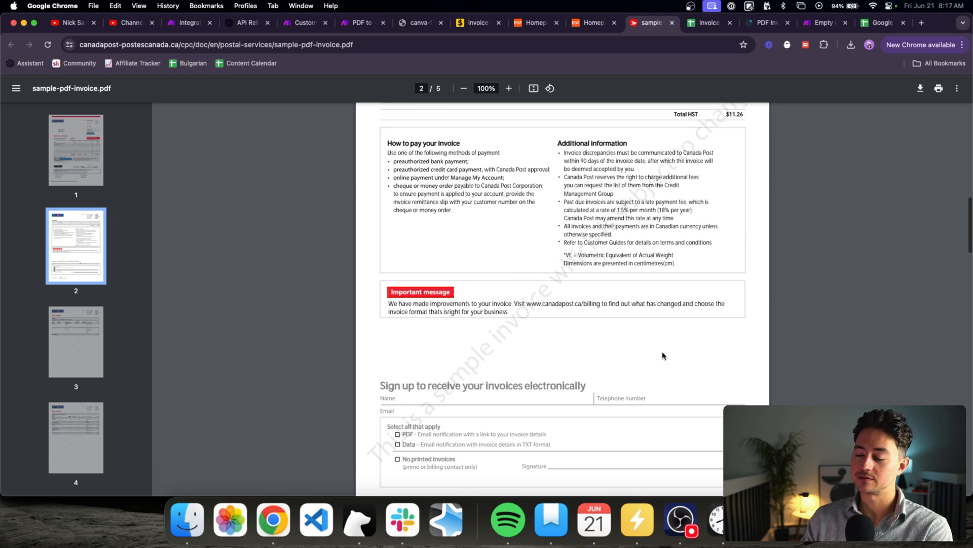
pyautogui.scroll(-20, 663, 355)
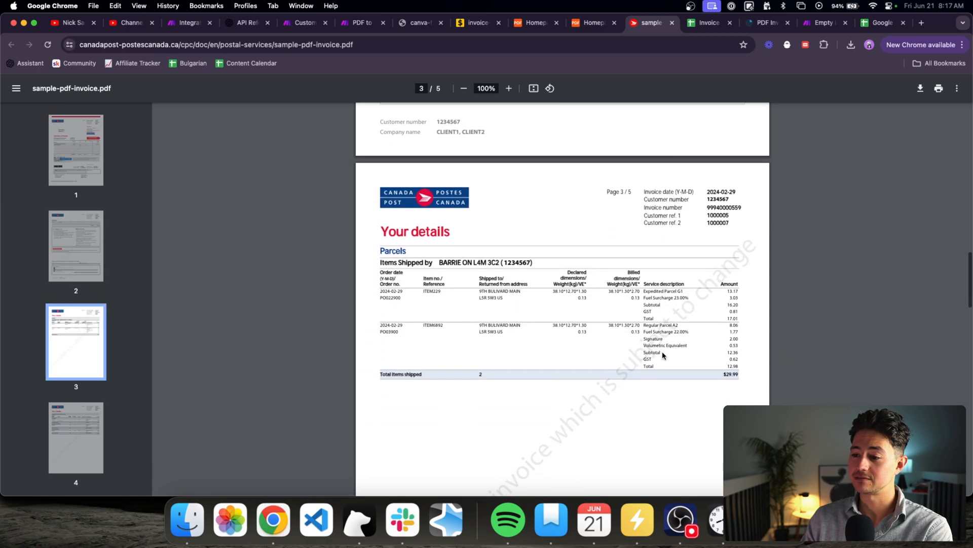
pyautogui.scroll(-20, 663, 355)
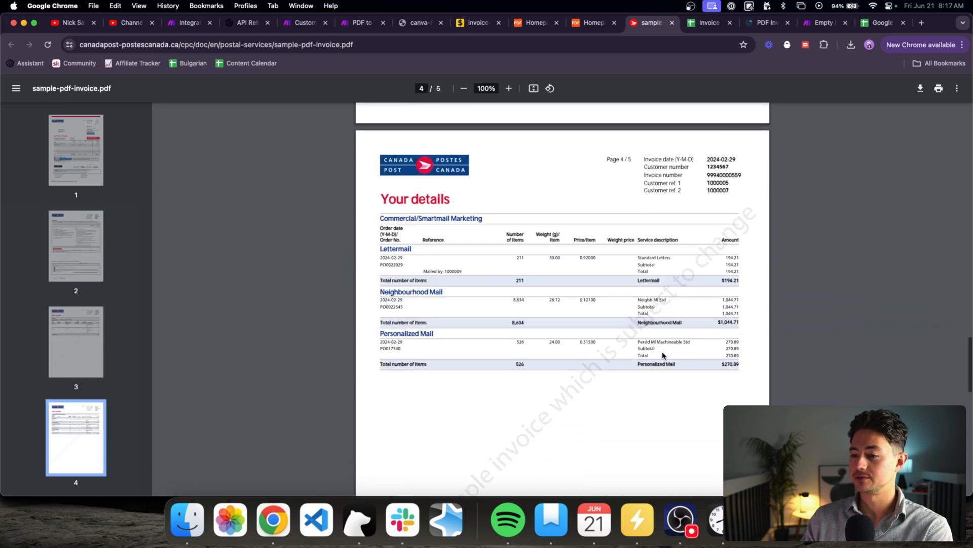
pyautogui.scroll(-20, 663, 355)
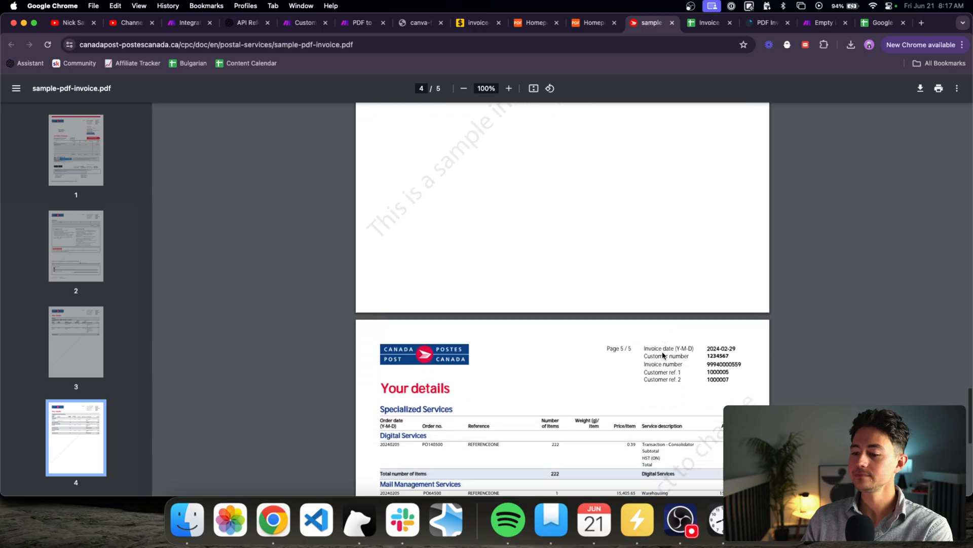
pyautogui.scroll(-11, 663, 355)
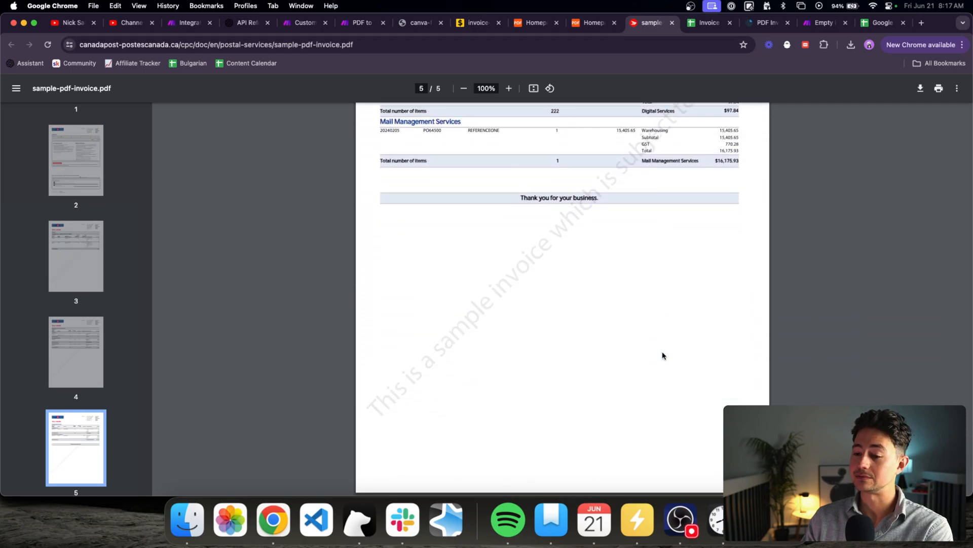
pyautogui.scroll(20, 663, 355)
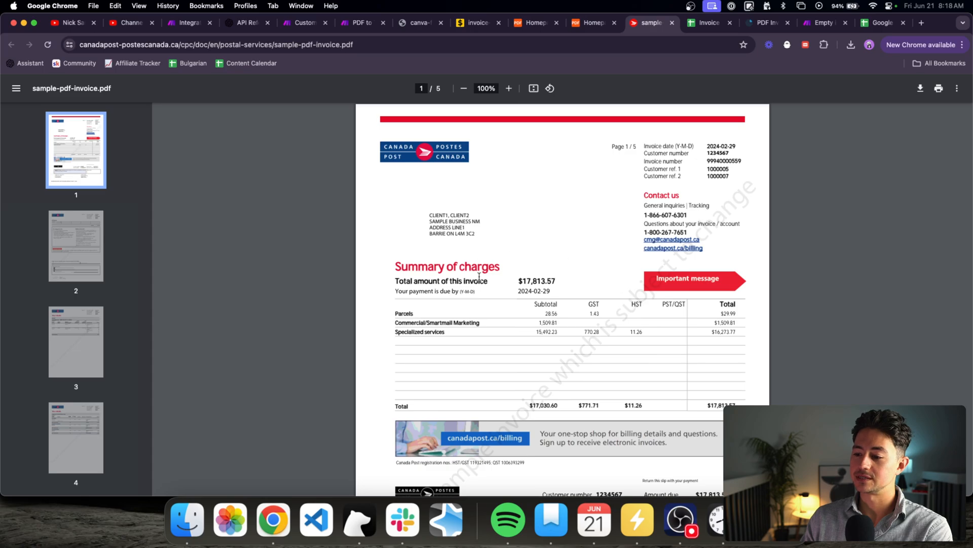
# - Examine the Canada Post invoice's HST details, payment information and itemized parcel and mail tables on pages 2 to 4 again
pyautogui.scroll(-20, 530, 291)
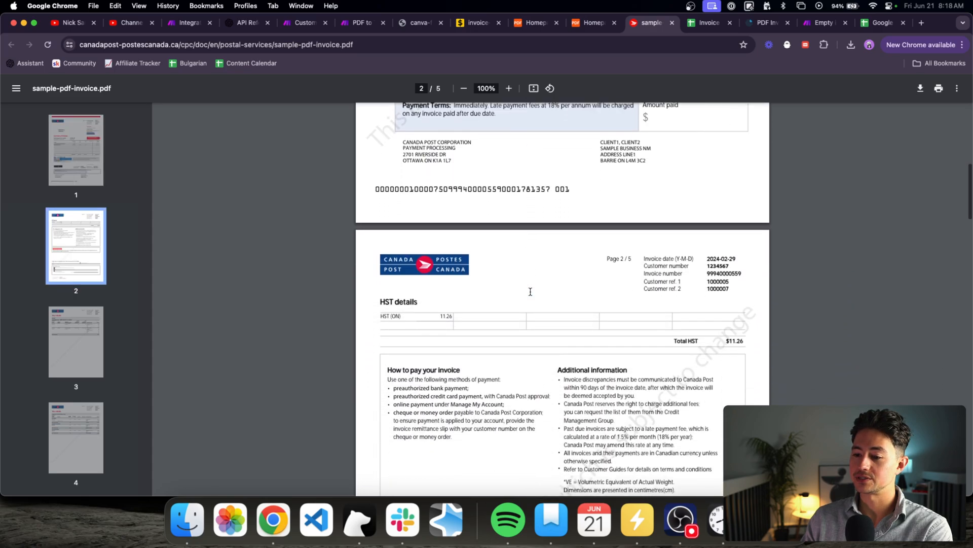
pyautogui.scroll(7, 538, 298)
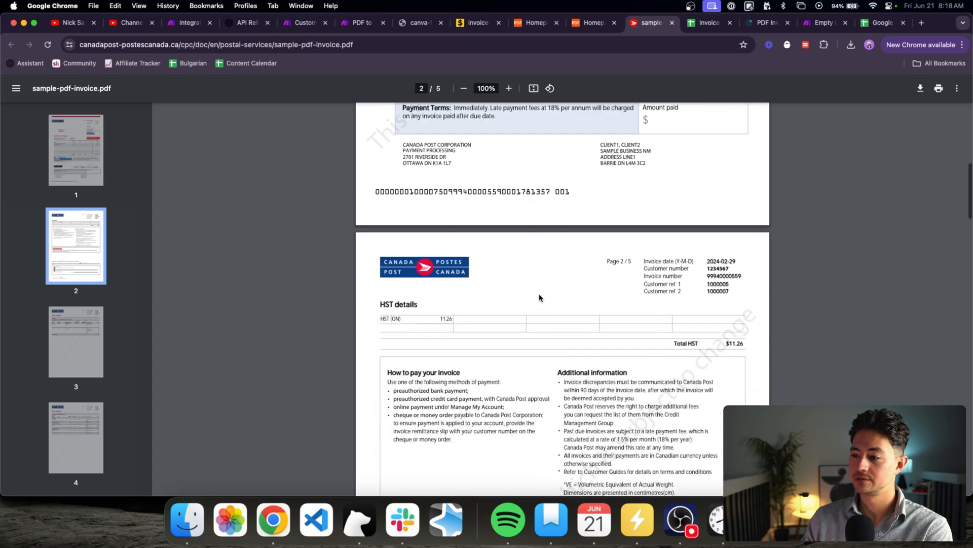
pyautogui.scroll(-17, 541, 297)
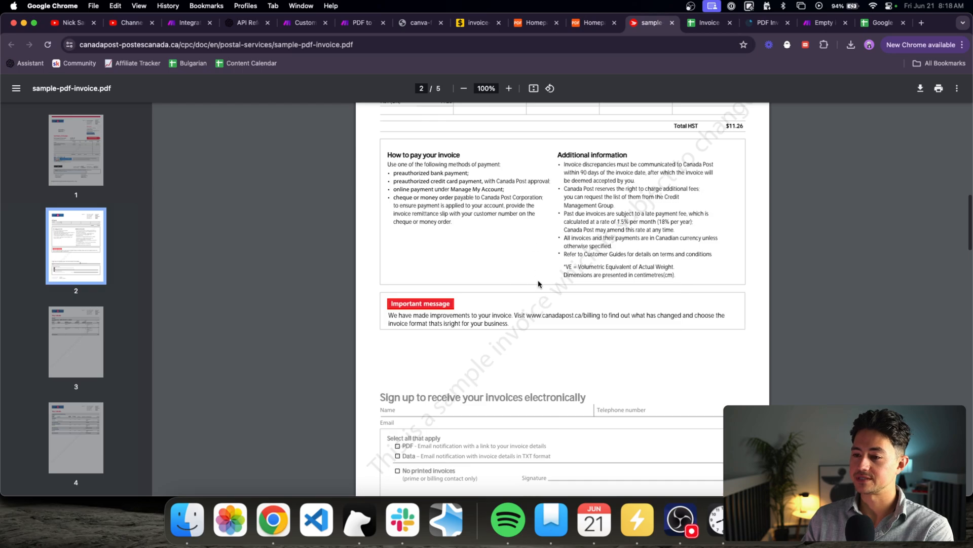
pyautogui.scroll(-20, 538, 284)
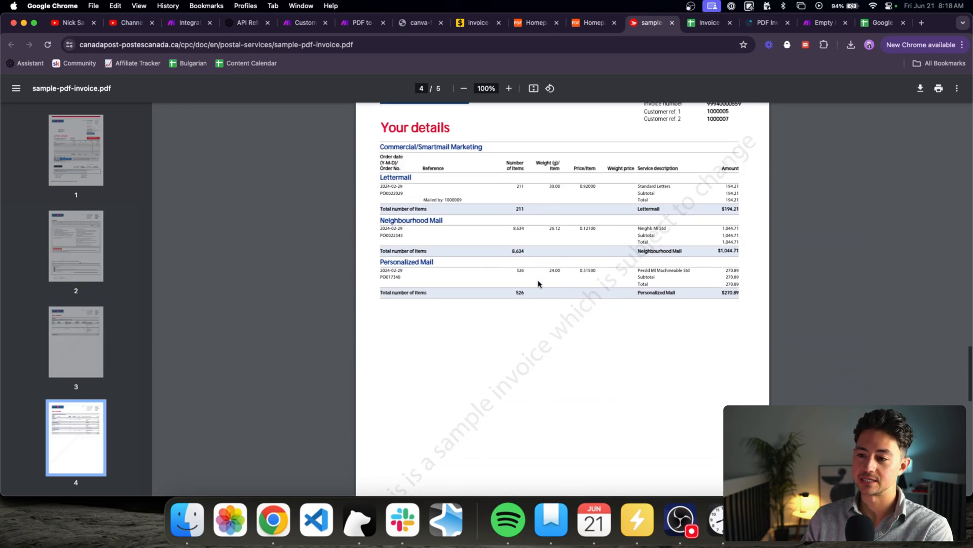
pyautogui.scroll(20, 539, 284)
pyautogui.scroll(-17, 538, 283)
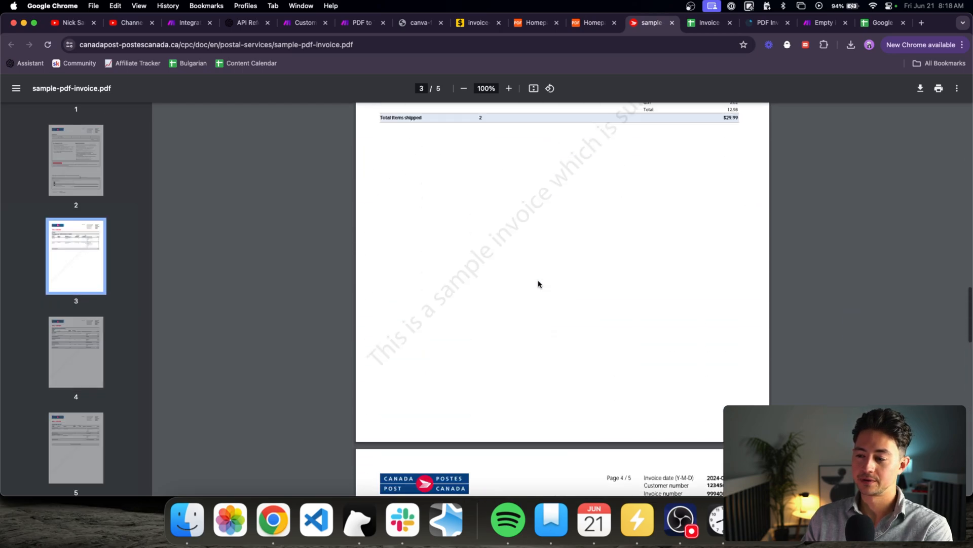
pyautogui.scroll(12, 539, 283)
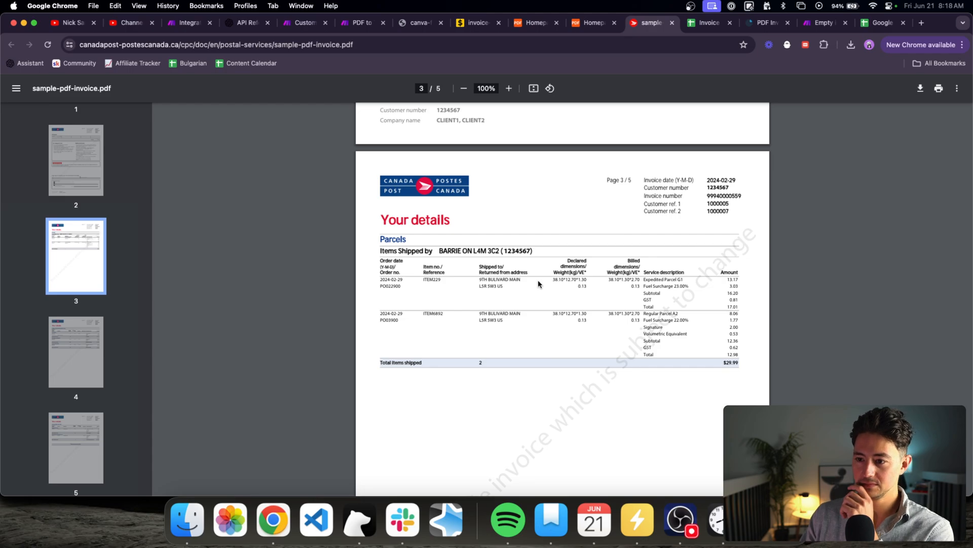
pyautogui.scroll(20, 560, 211)
pyautogui.scroll(16, 563, 206)
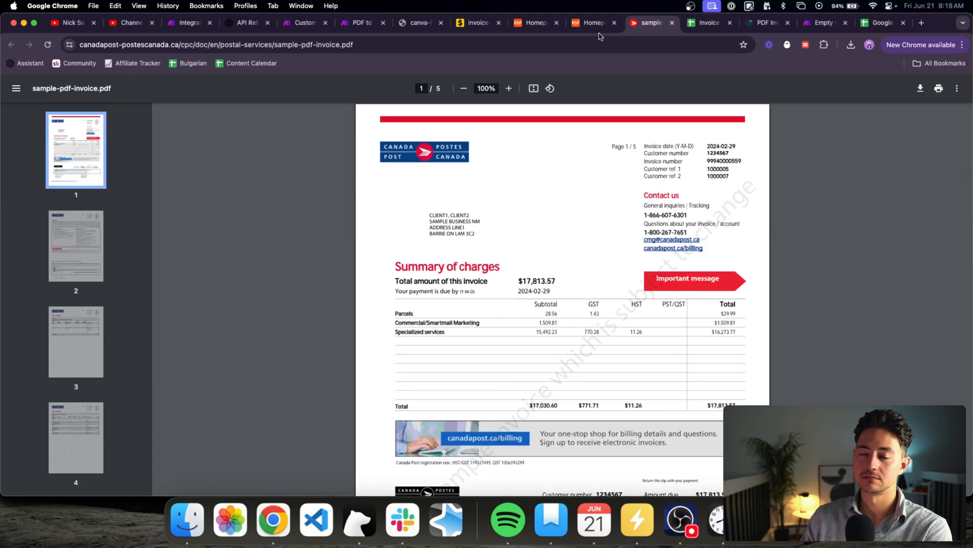
# - Return to the Invoice Parsing Example spreadsheet and select the empty Total cell for the Canada Post invoice
pyautogui.click(698, 25)
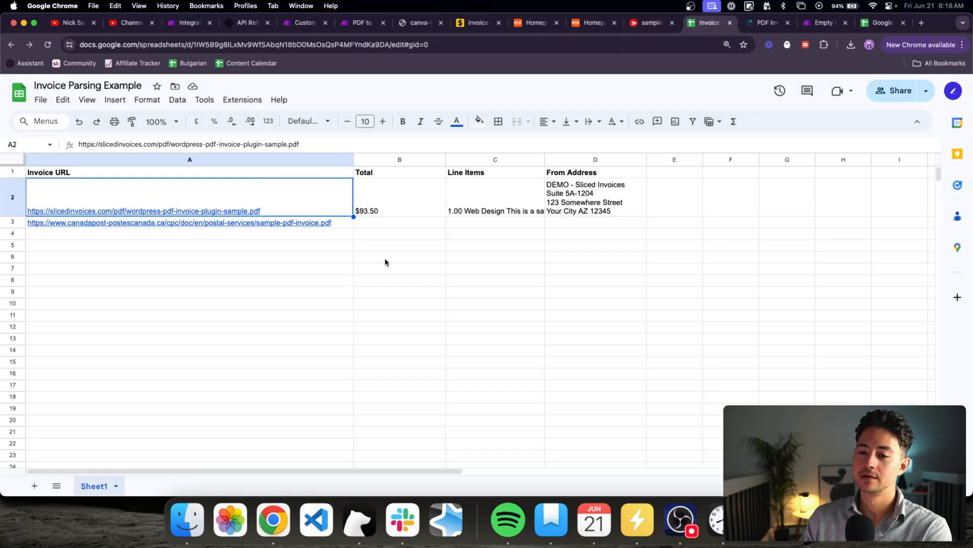
pyautogui.click(294, 223)
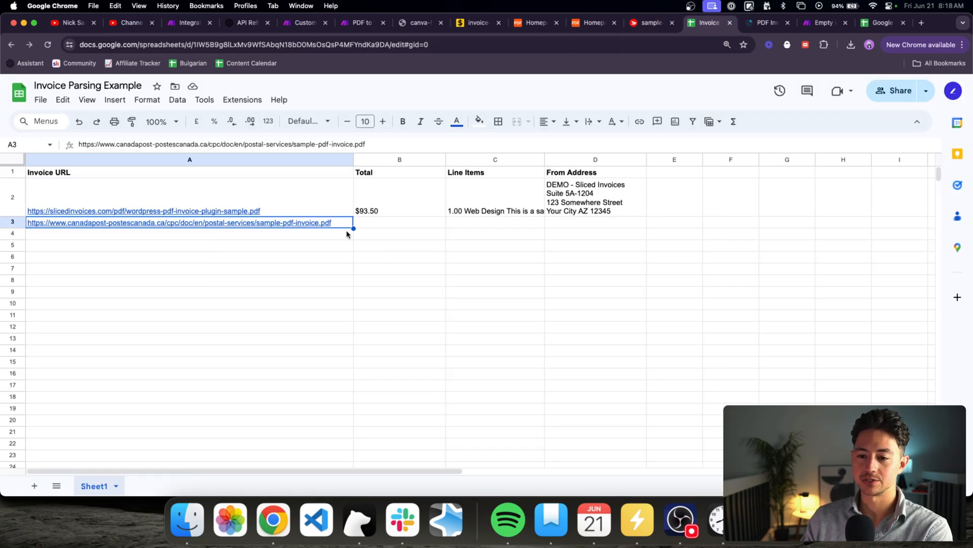
pyautogui.click(368, 226)
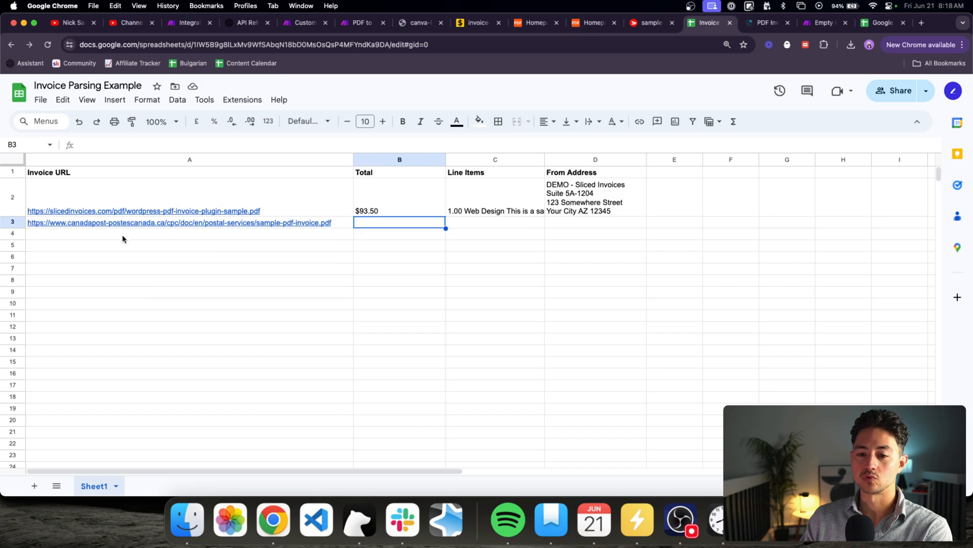
pyautogui.moveTo(106, 225)
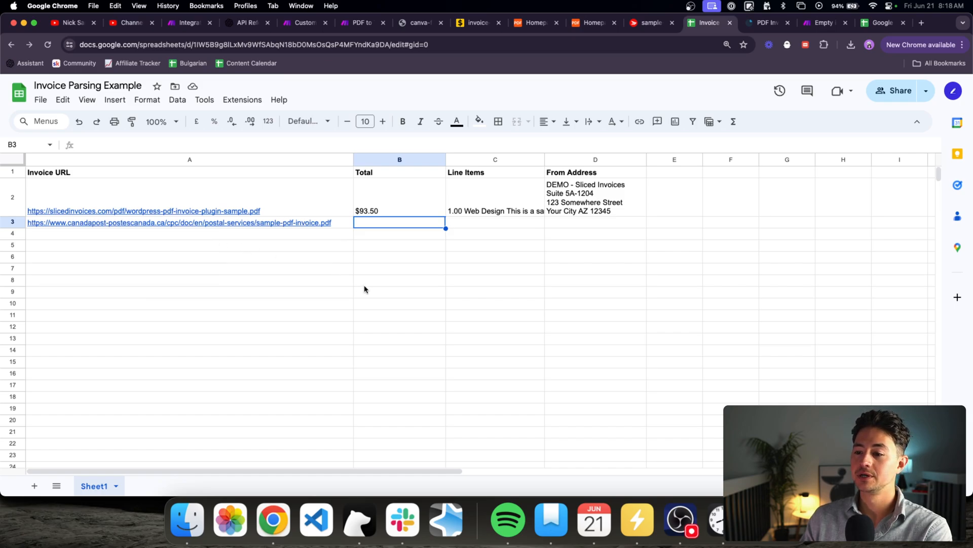
# - Switch to the Parse Invoice → Add to Sheet scenario in Make and open the PDF.co Convert from PDF module's settings
pyautogui.click(814, 27)
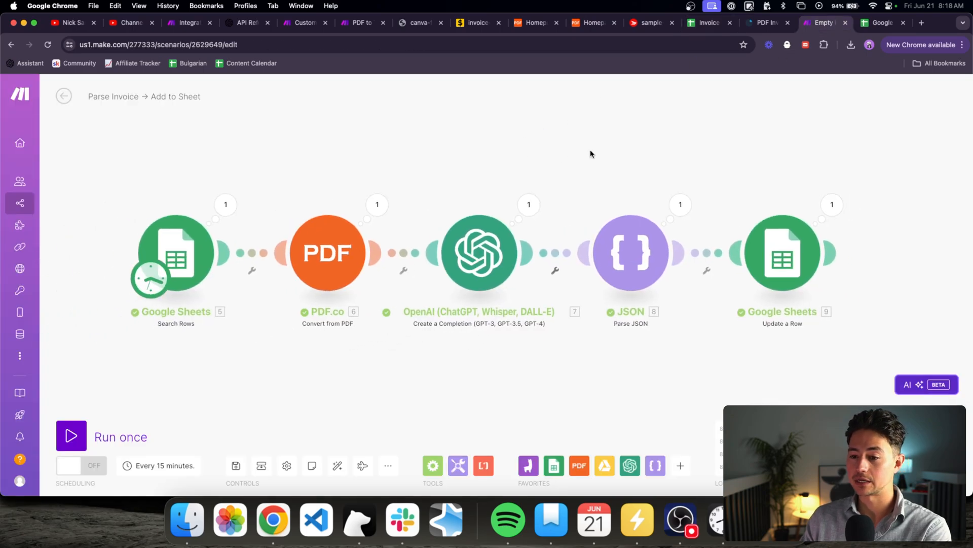
pyautogui.moveTo(453, 170)
pyautogui.mouseDown()
pyautogui.moveTo(450, 155)
pyautogui.moveTo(439, 163)
pyautogui.mouseUp()
pyautogui.click(304, 239)
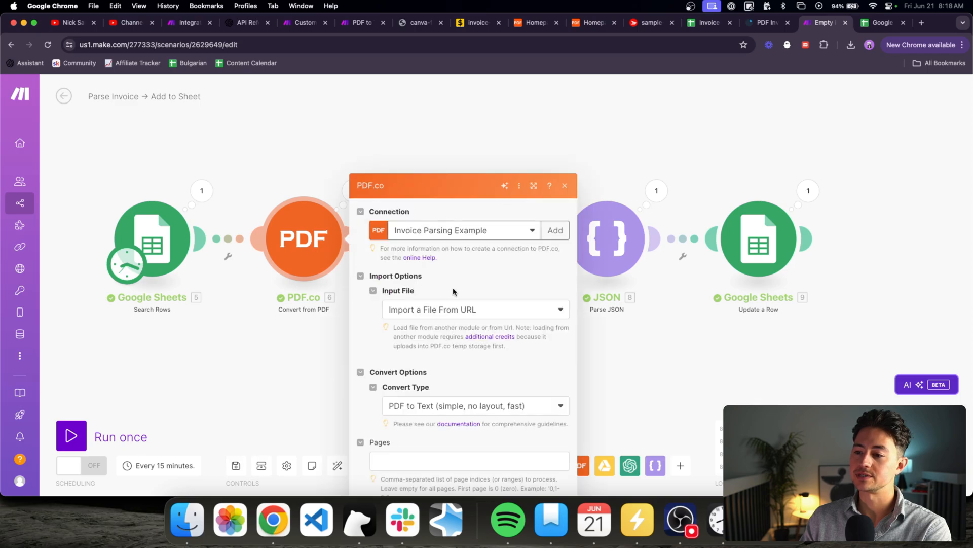
# - Start an if condition in the Pages setting that checks whether Invoice URL (A) contains canadapost
pyautogui.scroll(-3, 377, 301)
pyautogui.scroll(-4, 376, 301)
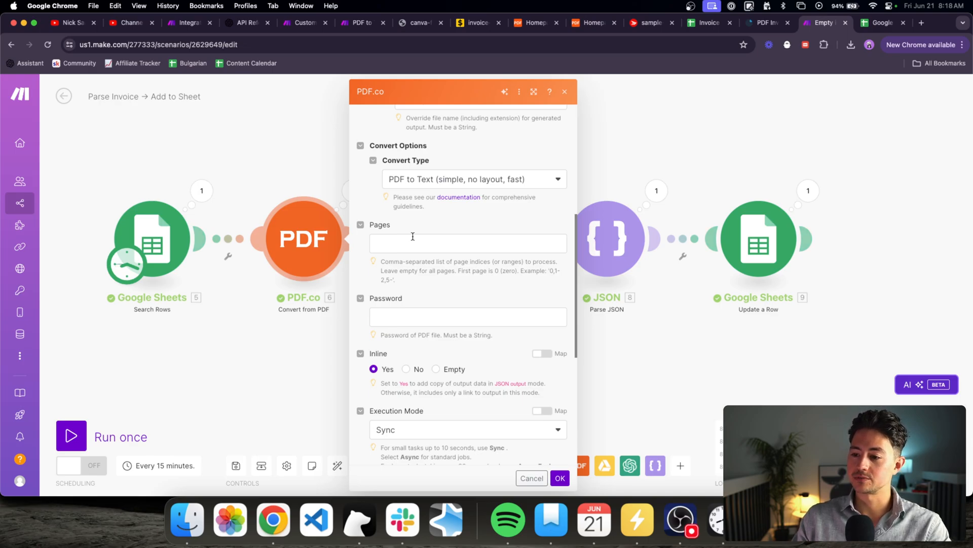
pyautogui.click(475, 244)
pyautogui.write('if(')
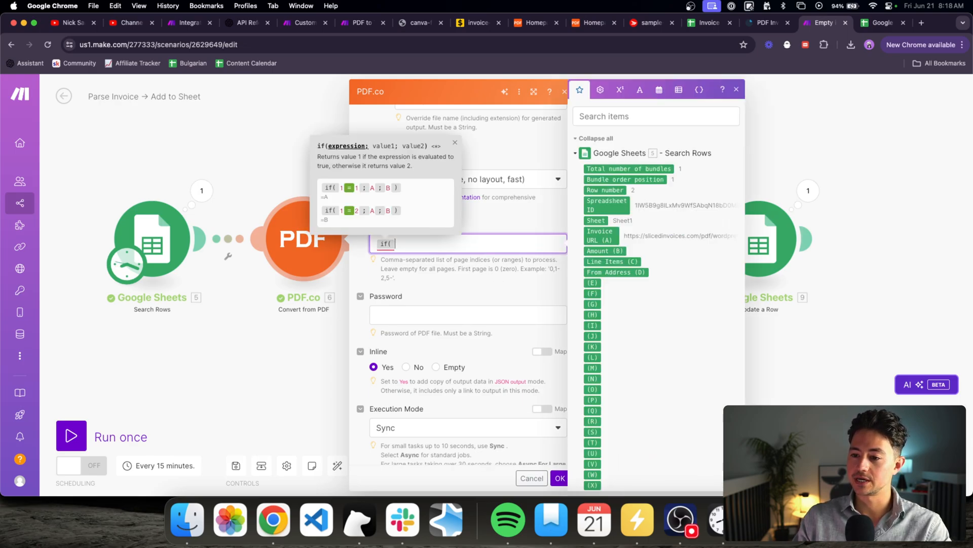
pyautogui.write('contains(')
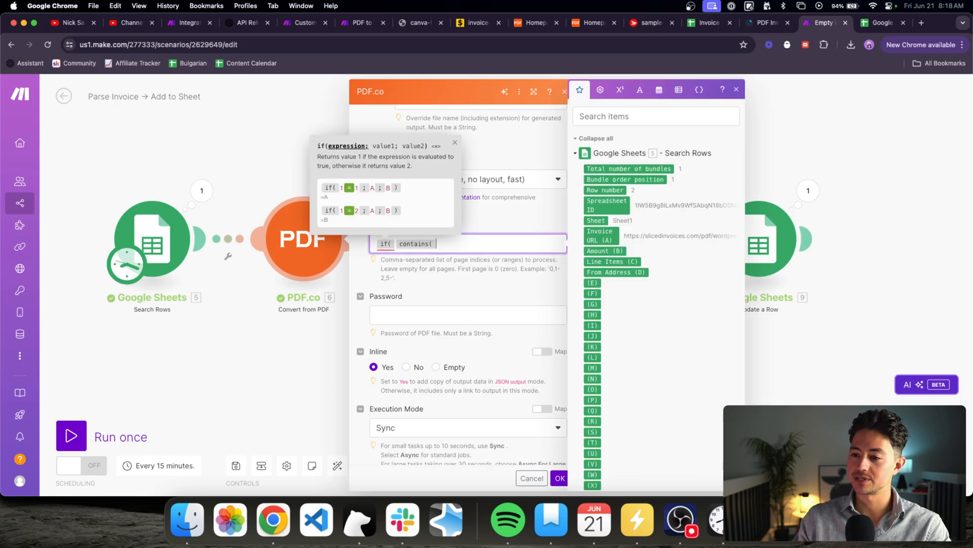
pyautogui.click(607, 236)
pyautogui.write('; canadap')
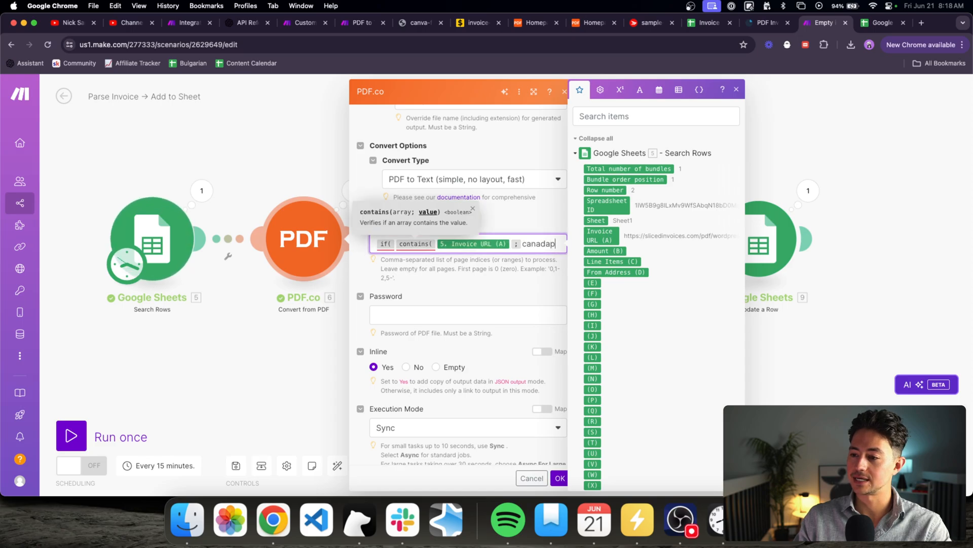
pyautogui.write('ost ) ')
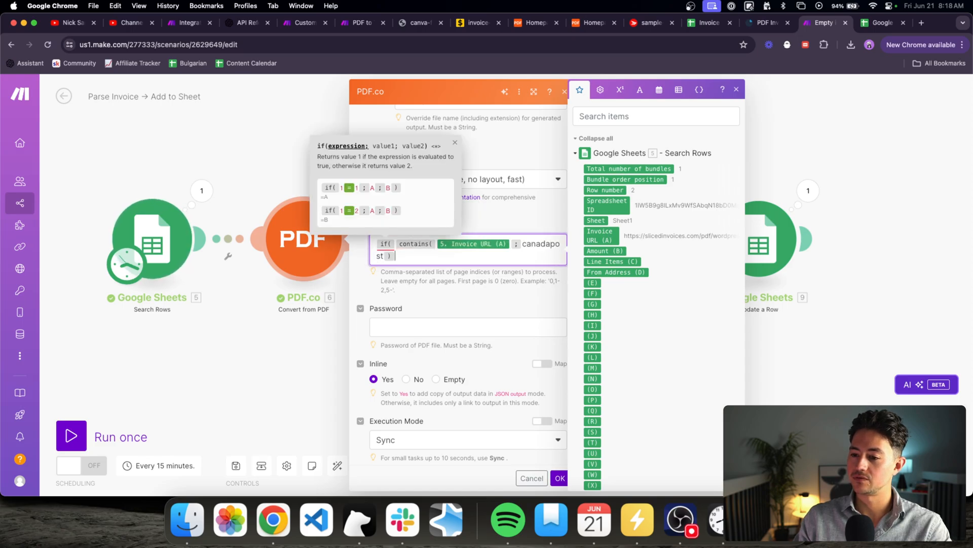
# - Complete the Pages condition so it returns 0 when it matches and emptystring otherwise
pyautogui.write('; 0 ')
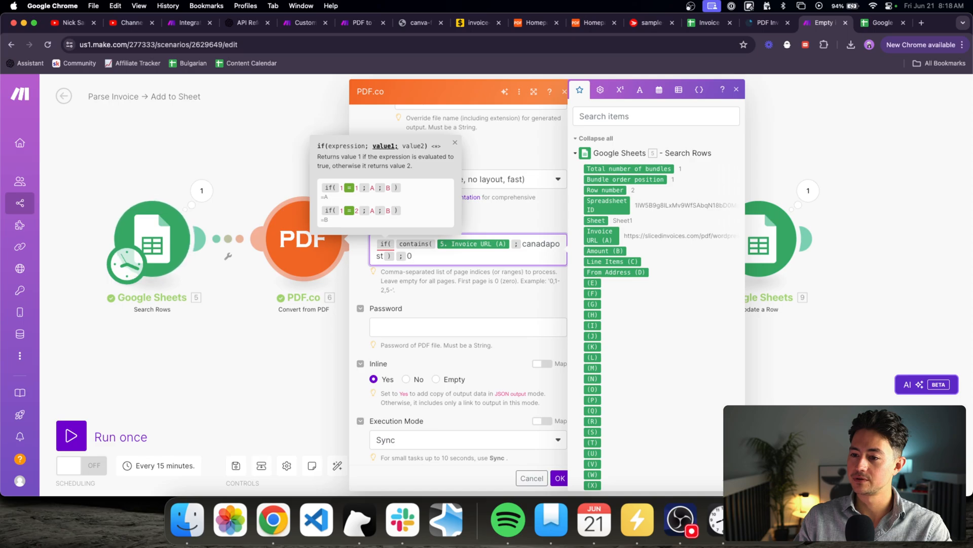
pyautogui.write('; {')
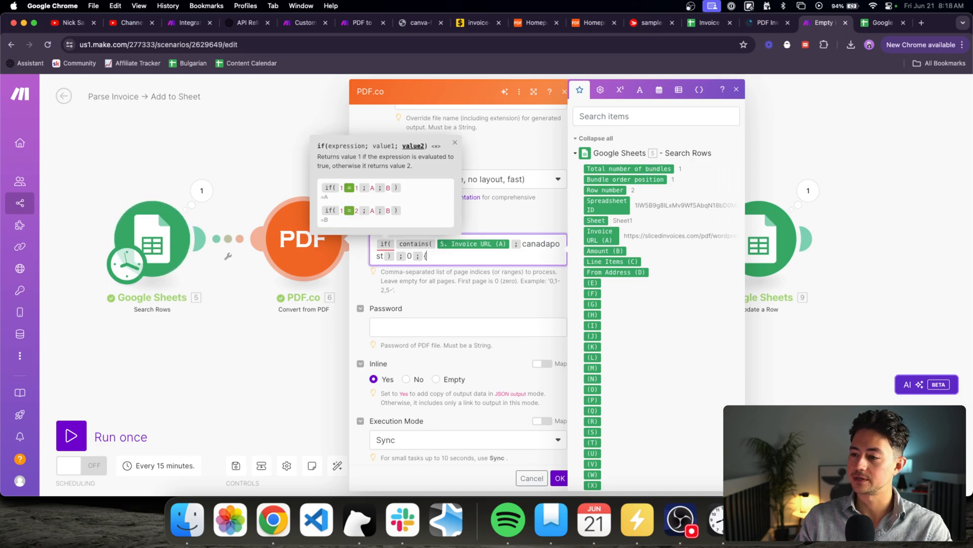
pyautogui.press('BackSpace')
pyautogui.click(621, 90)
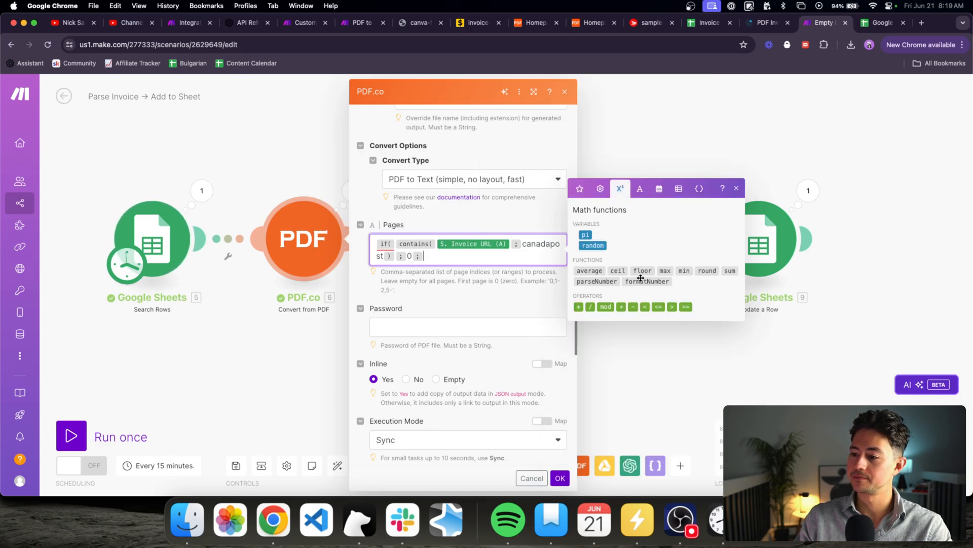
pyautogui.click(640, 167)
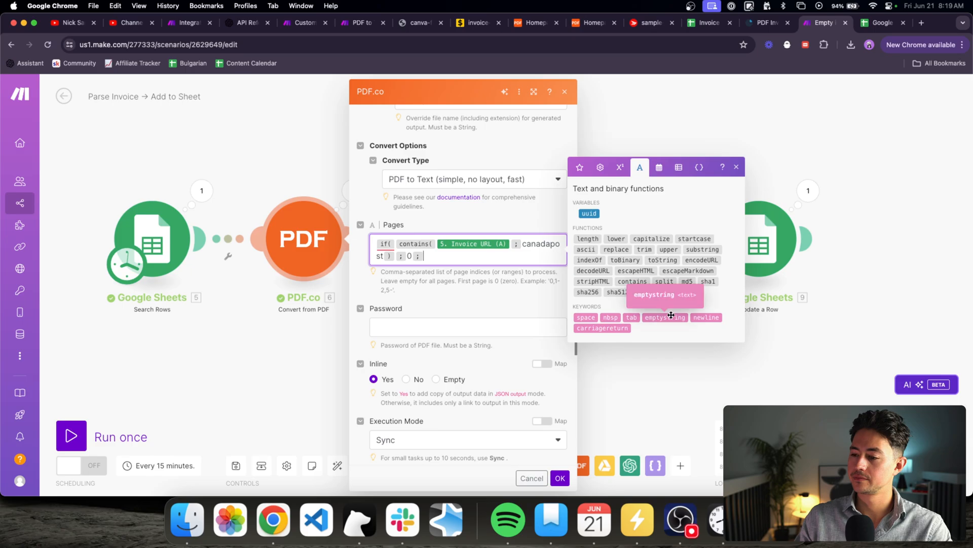
pyautogui.click(643, 317)
pyautogui.write('))')
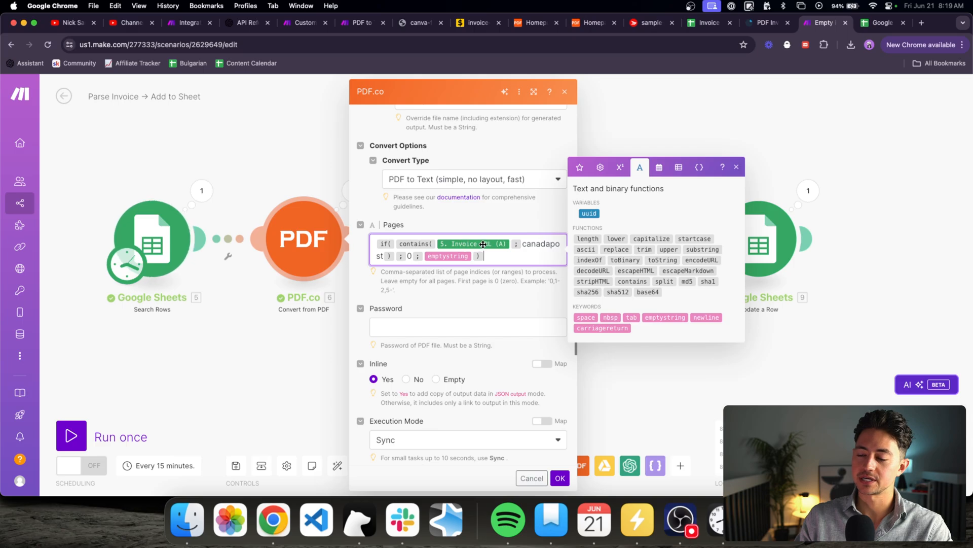
# - Check the Canada Post URL in the Invoice Parsing Example spreadsheet, then return to Make and review the Pages condition against it
pyautogui.click(703, 26)
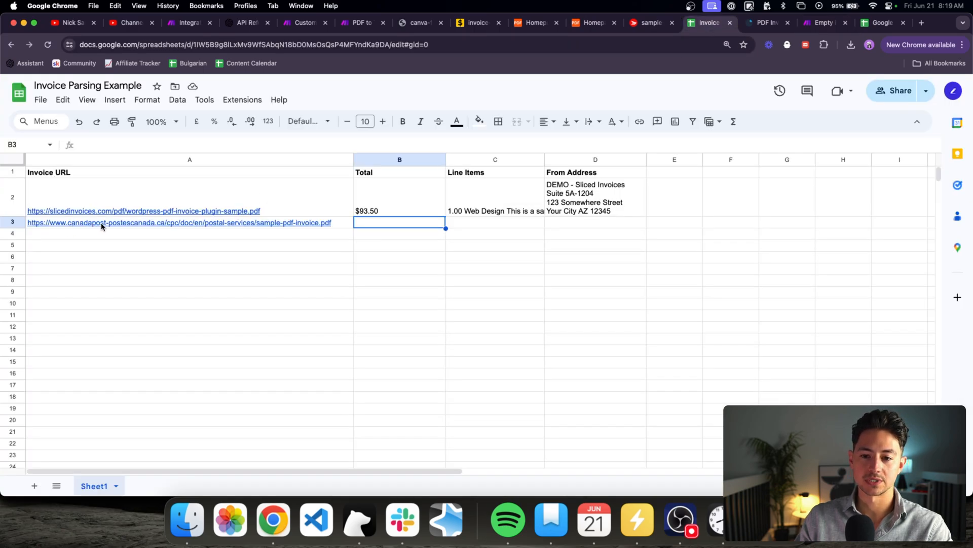
pyautogui.moveTo(101, 228)
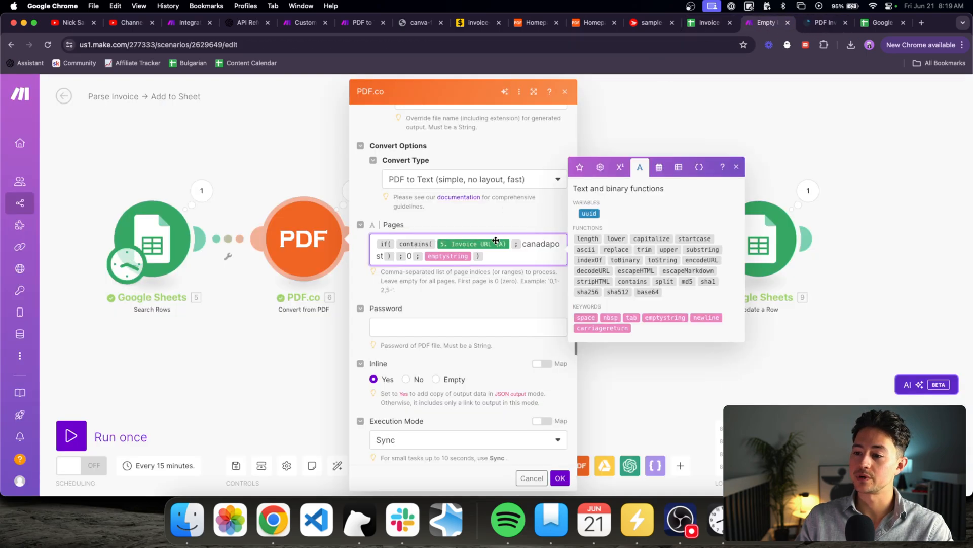
pyautogui.click(410, 257)
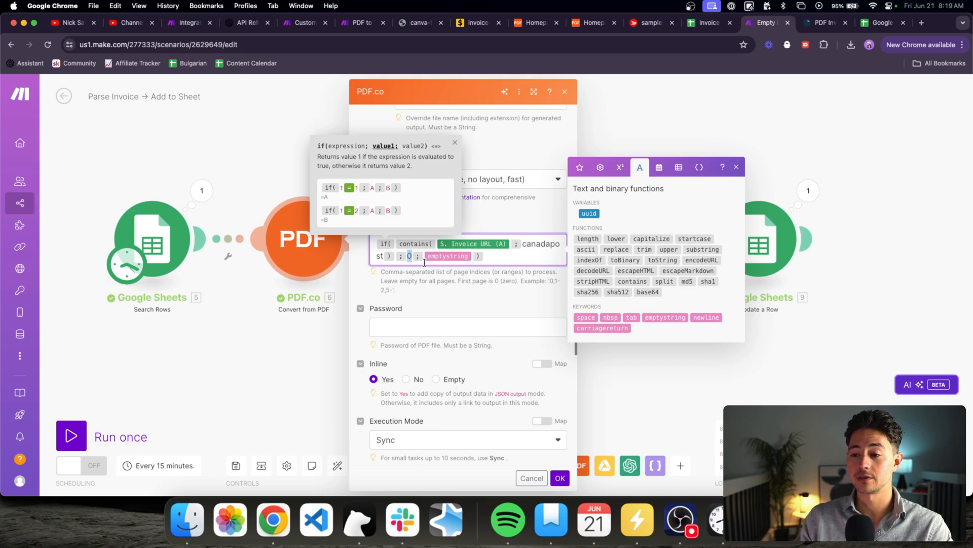
pyautogui.press('super+a')
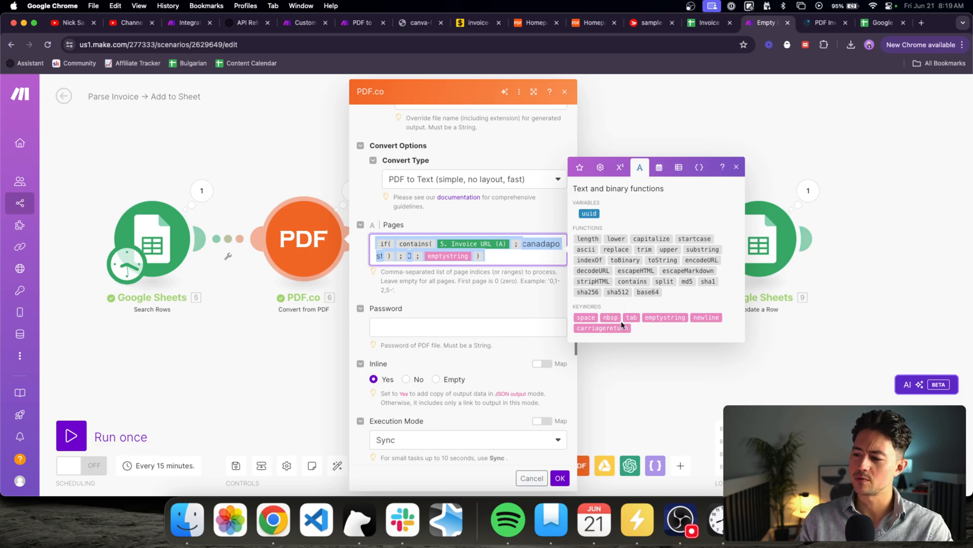
pyautogui.click(498, 261)
# - Review the remaining conversion and export settings of the PDF.co module and save its configuration
pyautogui.scroll(-5, 517, 281)
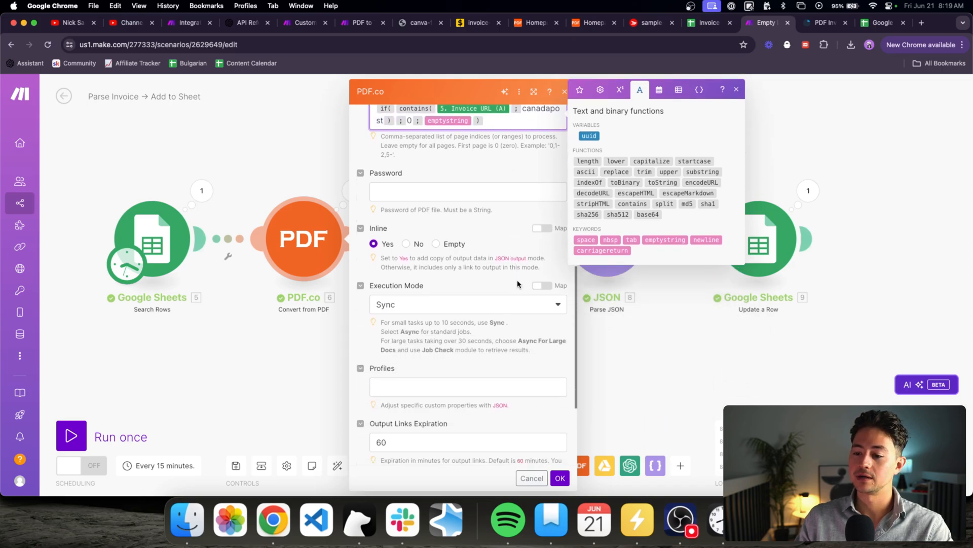
pyautogui.scroll(-5, 517, 284)
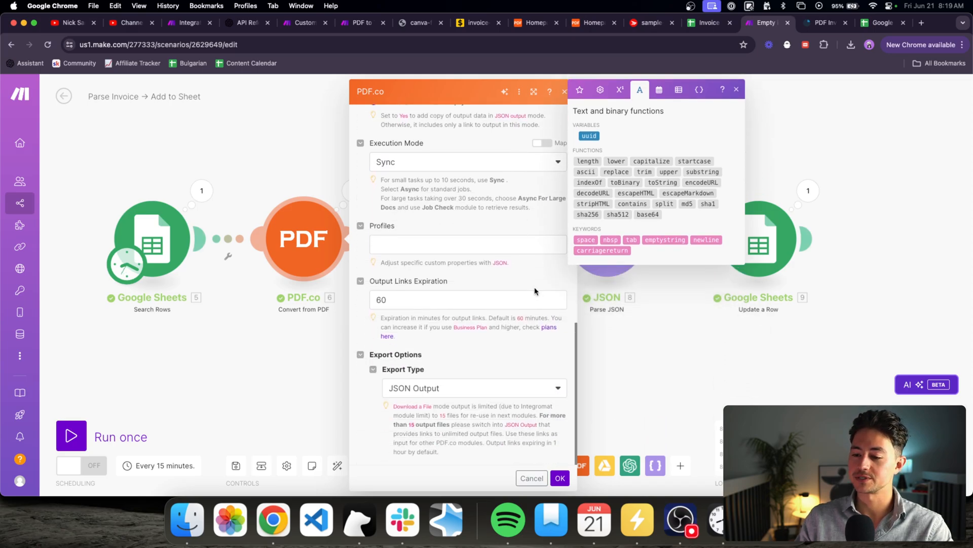
pyautogui.scroll(10, 535, 291)
pyautogui.scroll(-10, 482, 330)
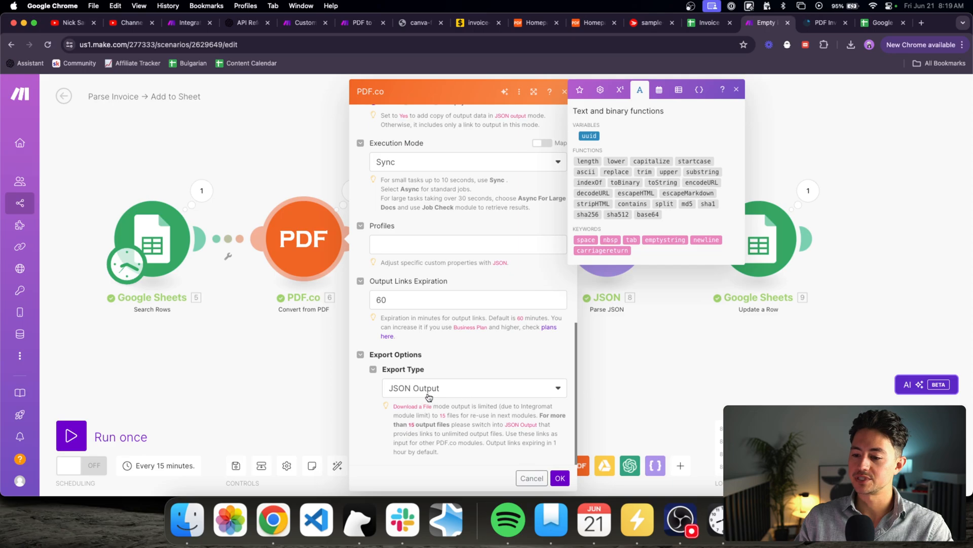
pyautogui.click(559, 476)
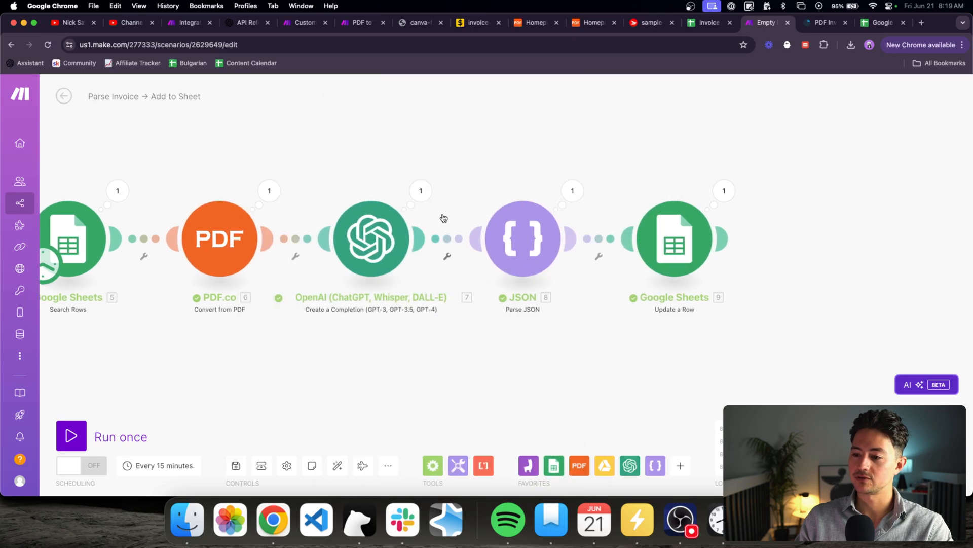
# - Inspect the input and output bundles of the OpenAI module's last operation
pyautogui.click(432, 200)
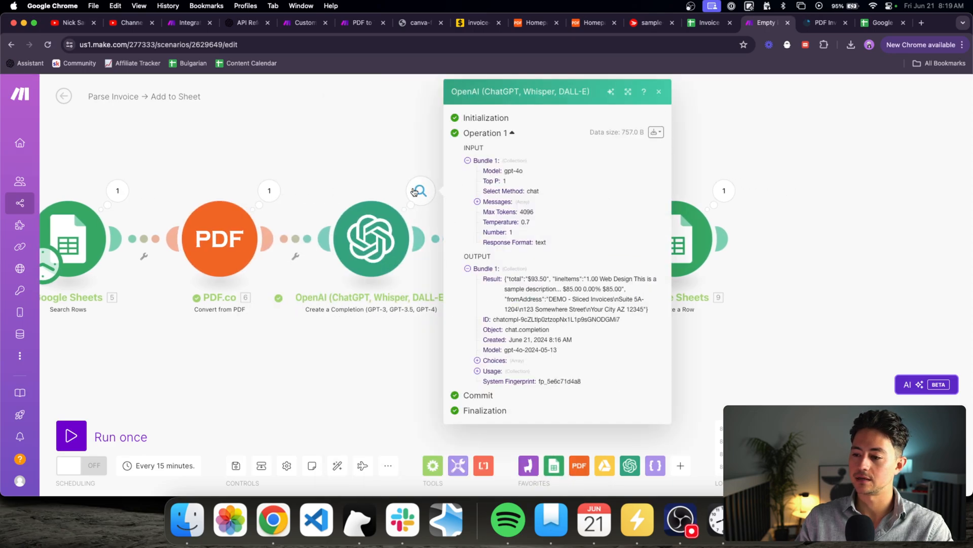
pyautogui.click(365, 173)
pyautogui.moveTo(474, 172); pyautogui.dragTo(420, 172)
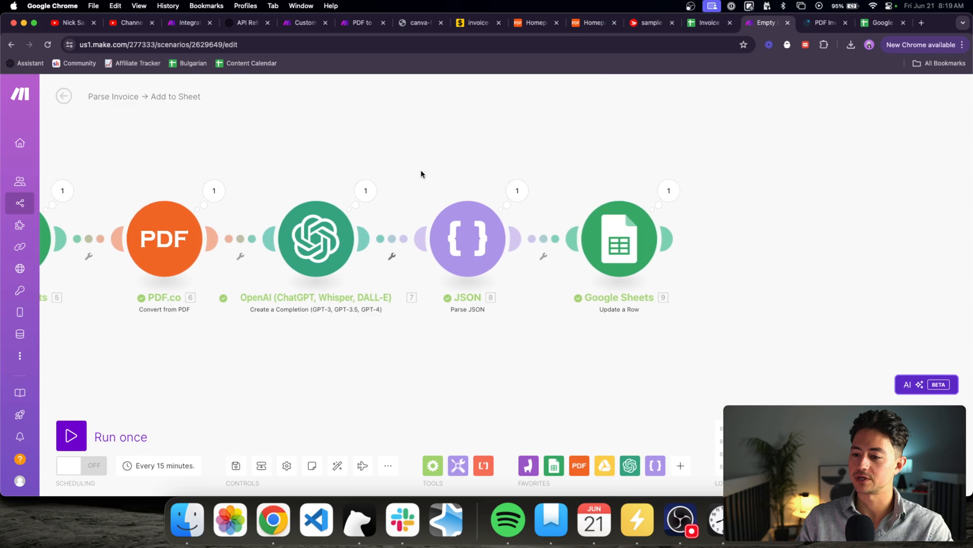
# - Unlink the PDF.co Convert from PDF module from the OpenAI completion module
pyautogui.moveTo(475, 147); pyautogui.dragTo(539, 146)
pyautogui.moveTo(332, 146); pyautogui.dragTo(449, 147)
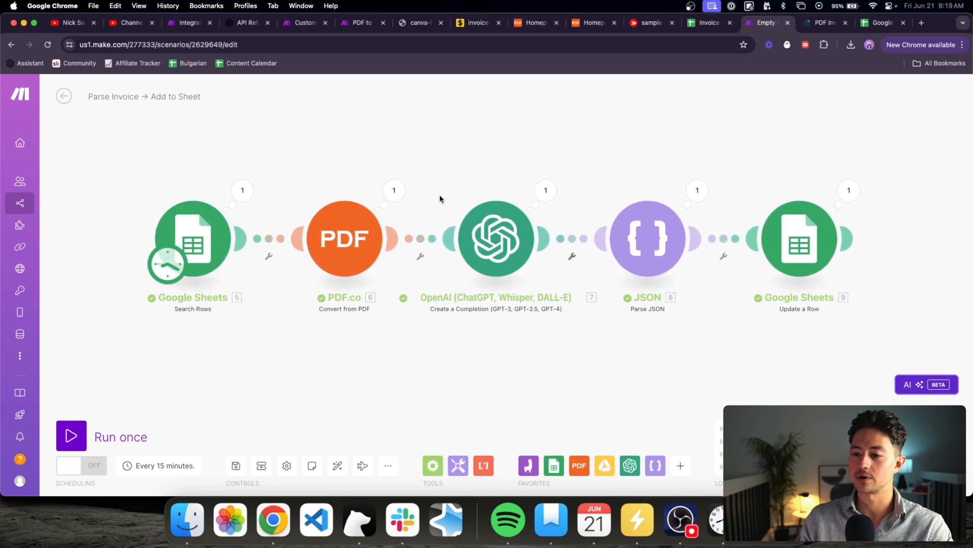
pyautogui.rightClick(432, 239)
pyautogui.click(445, 260)
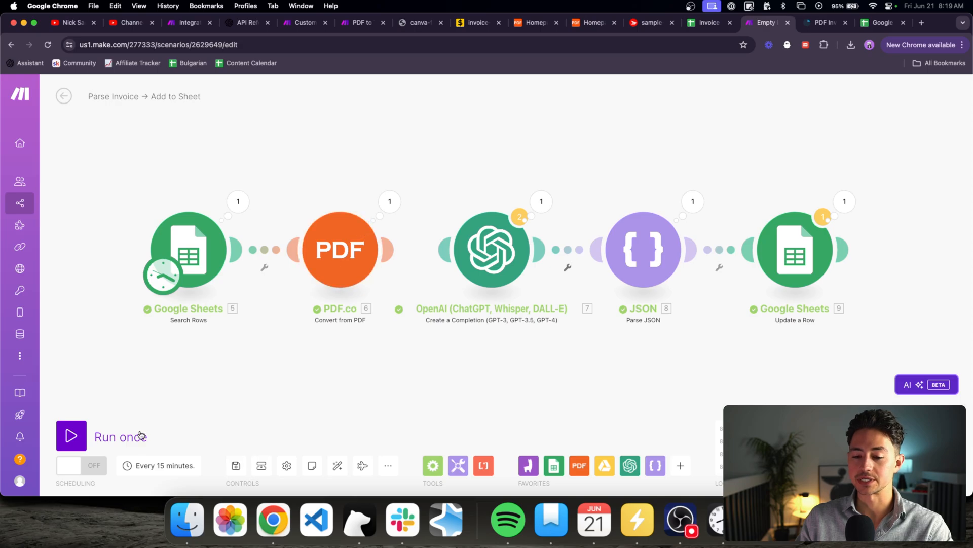
# - Run the scenario once and inspect the PDF.co module's input and converted body text
pyautogui.click(136, 436)
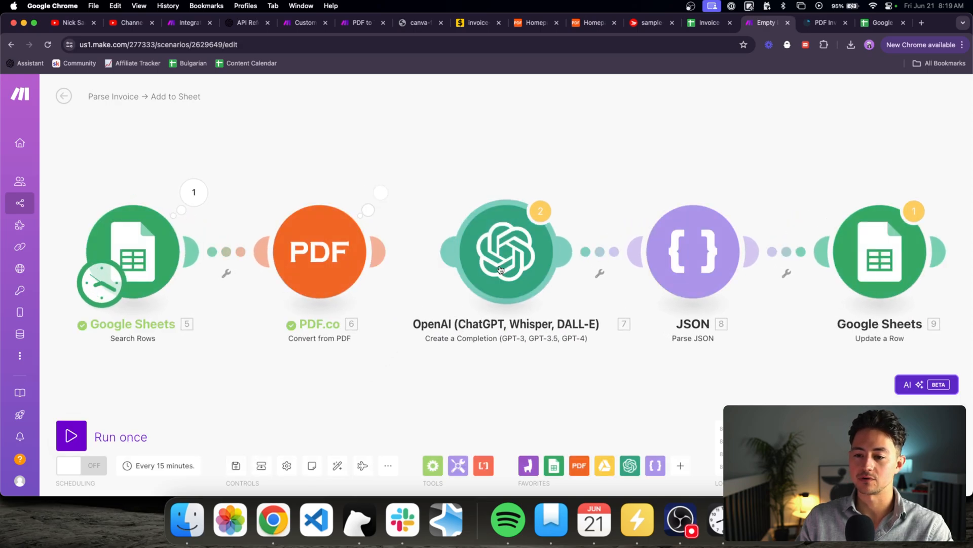
pyautogui.click(381, 193)
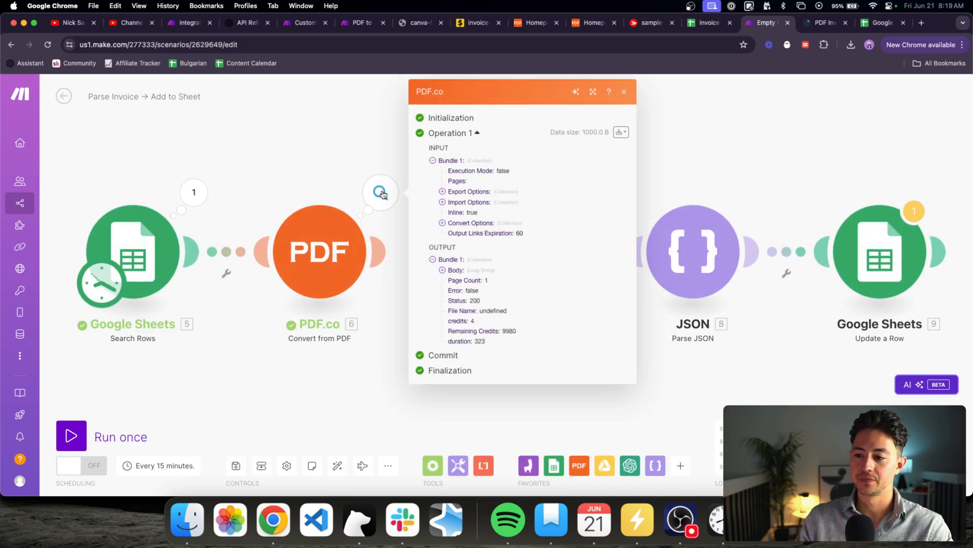
pyautogui.click(455, 270)
pyautogui.click(338, 193)
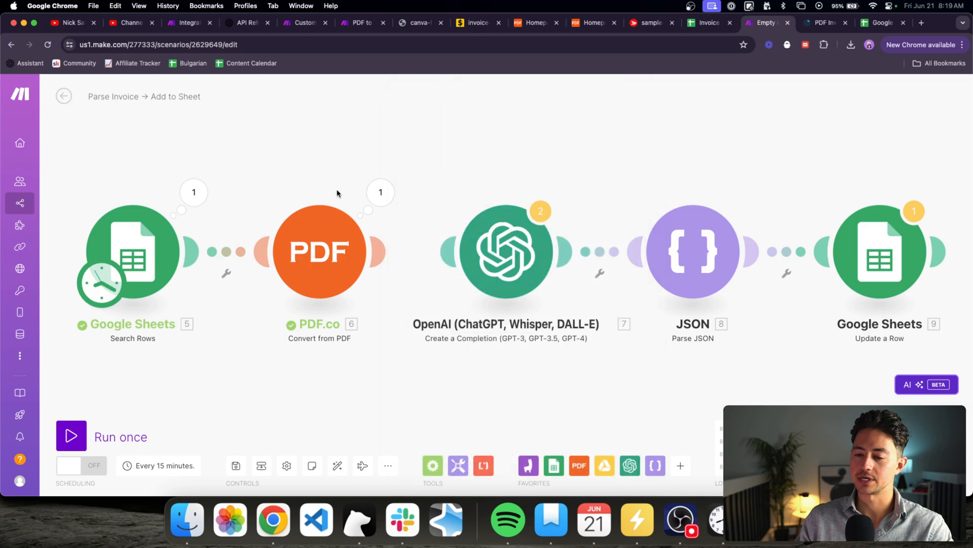
# - Increase the Search Rows module's maximum number of returned rows so more than one invoice is fetched, and save the settings
pyautogui.click(142, 229)
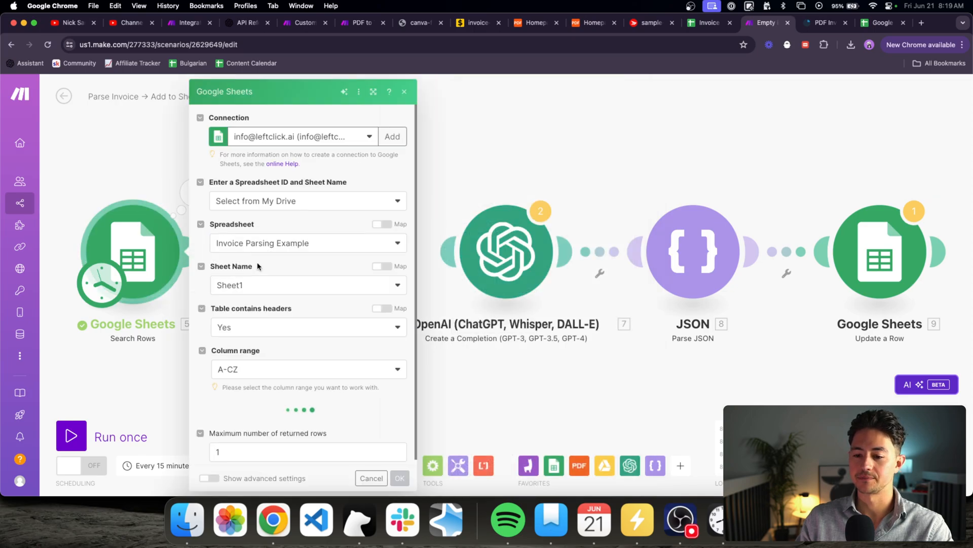
pyautogui.scroll(-4, 314, 330)
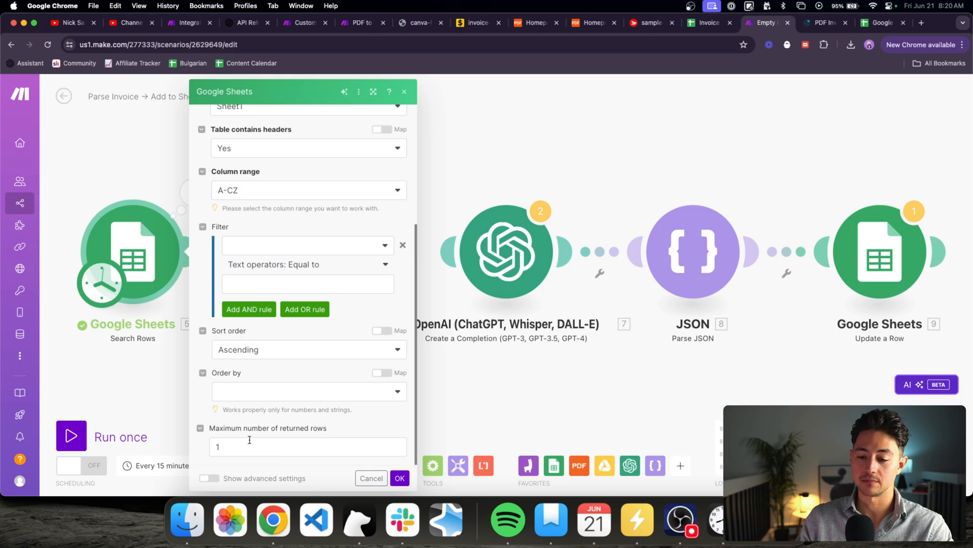
pyautogui.click(273, 448)
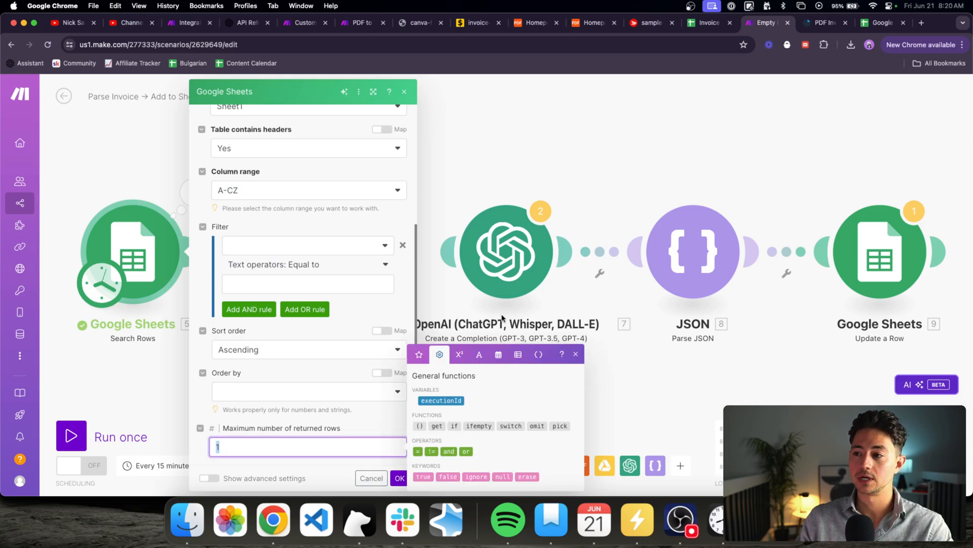
pyautogui.click(399, 478)
# - Run the scenario once and examine the Pages input and extracted body text of the PDF.co module's second operation
pyautogui.click(126, 433)
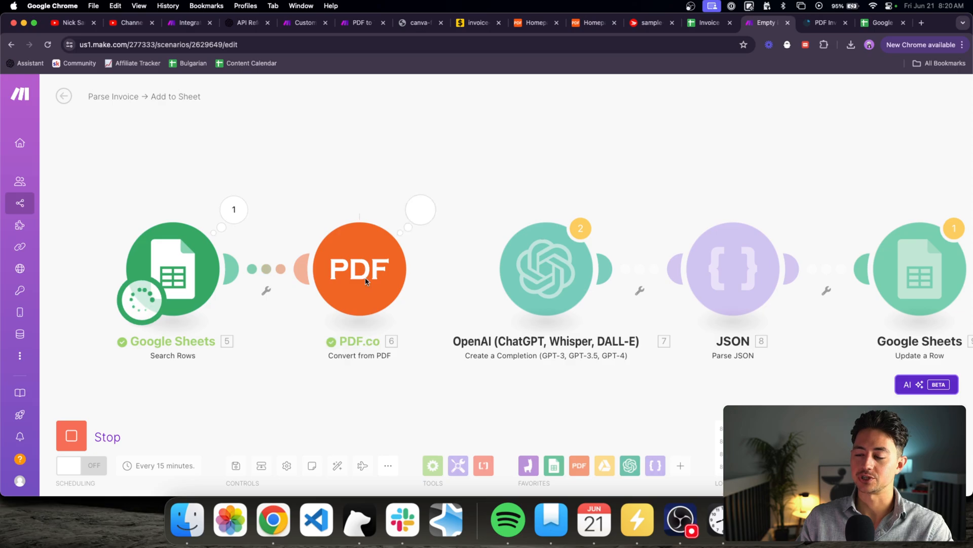
pyautogui.click(420, 209)
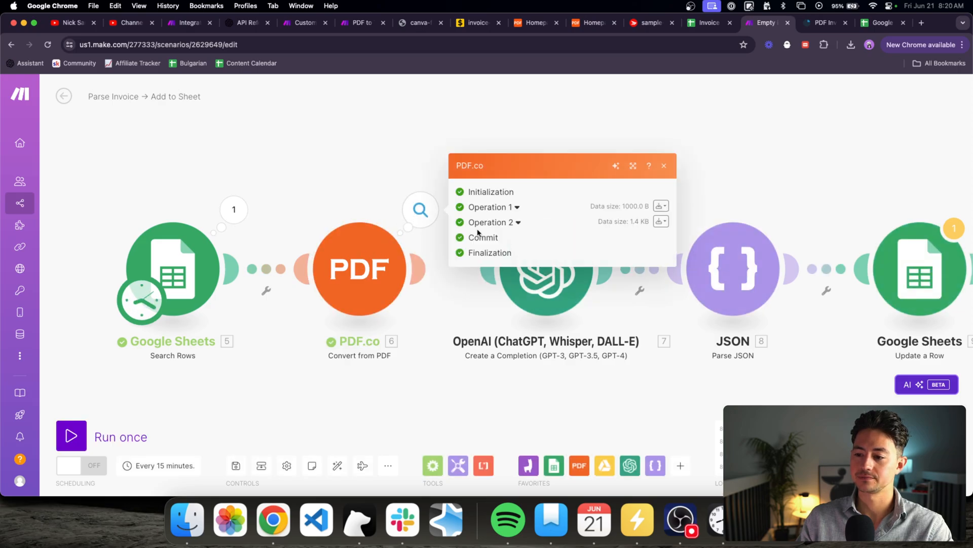
pyautogui.click(518, 223)
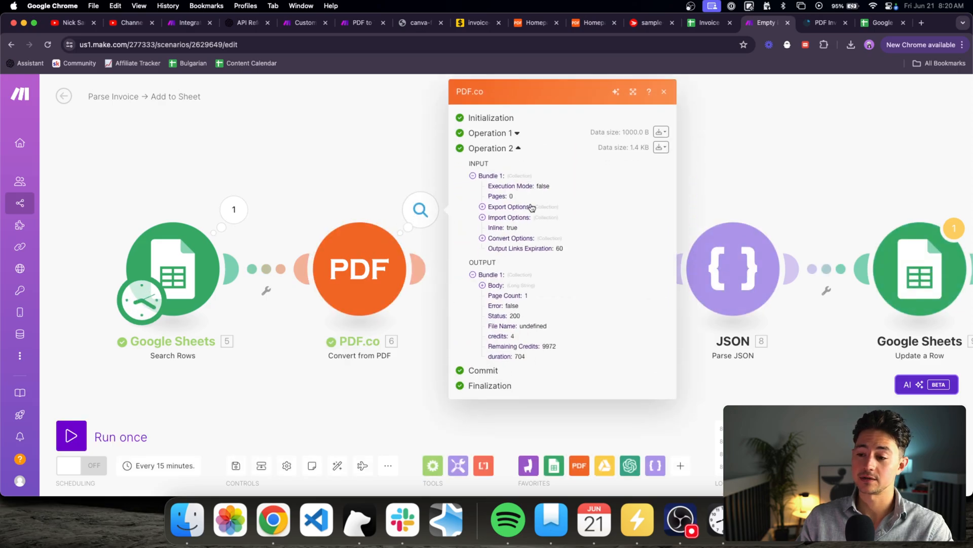
pyautogui.click(497, 286)
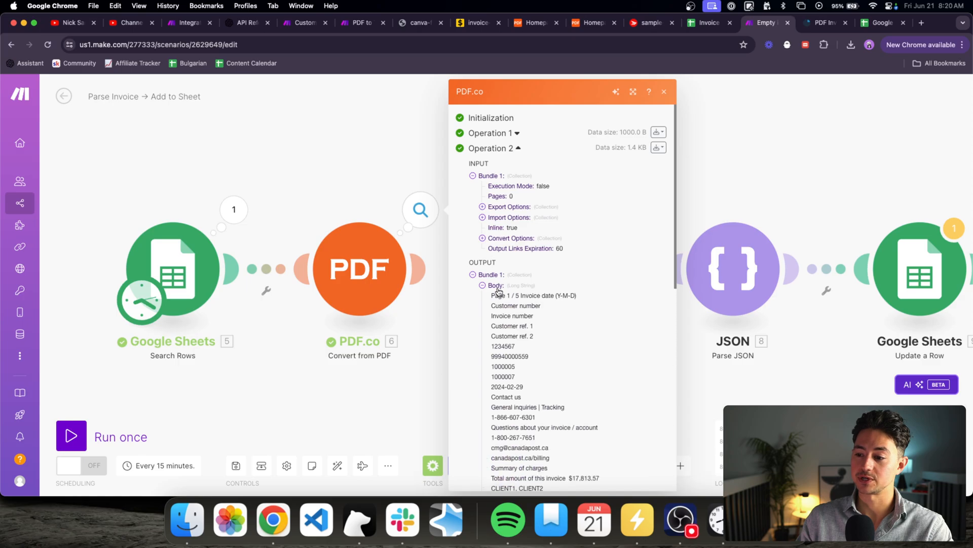
pyautogui.scroll(-10, 619, 310)
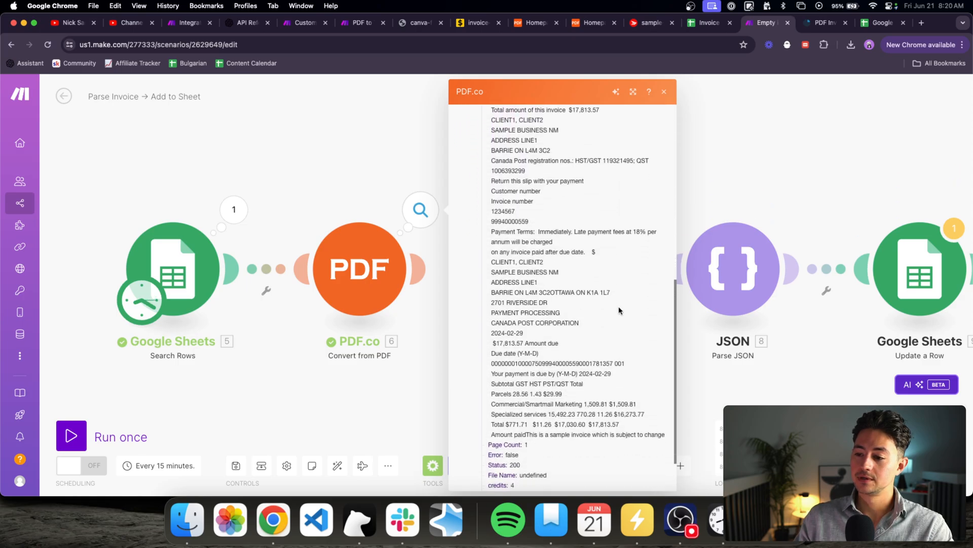
pyautogui.scroll(-1, 619, 310)
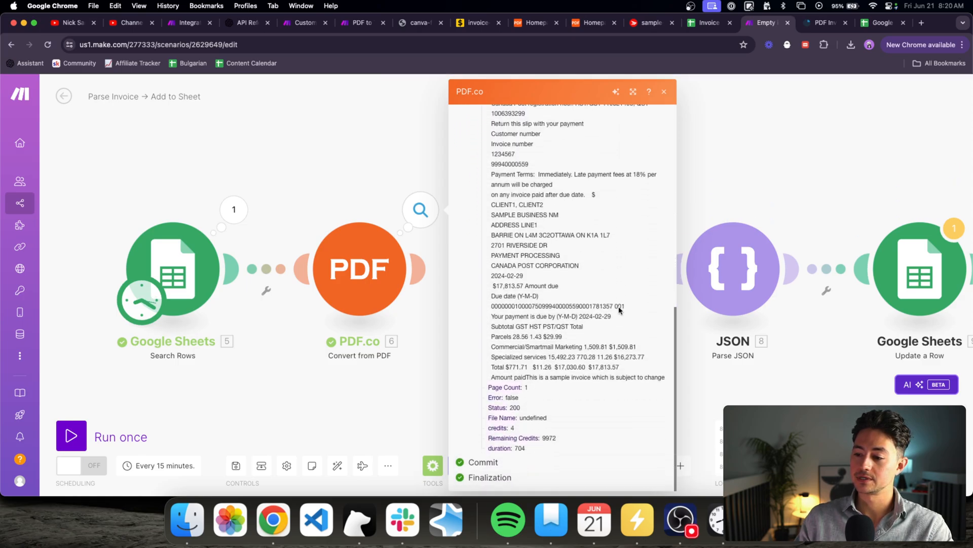
pyautogui.scroll(8, 619, 310)
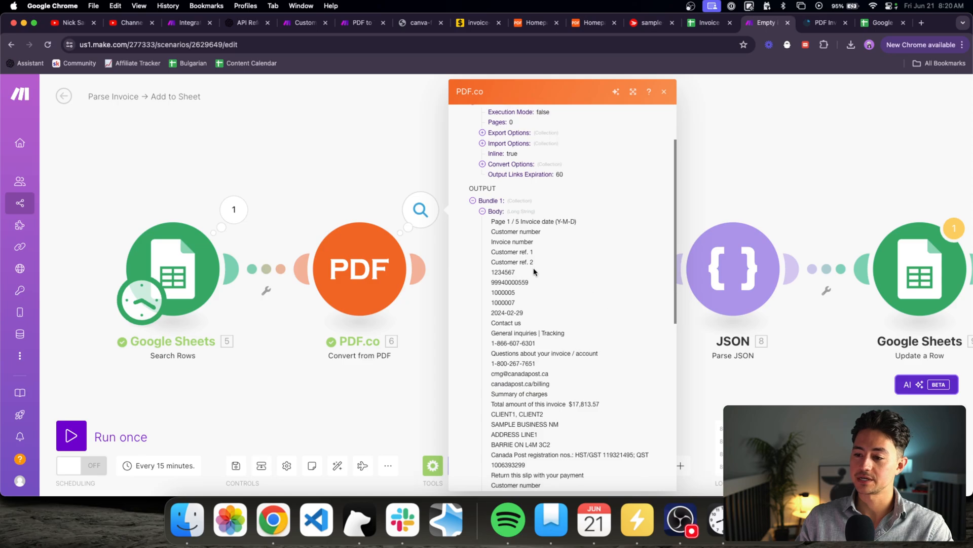
# - Switch to the Invoice Parsing Example spreadsheet and move the Sliced Invoices row from row 2 to row 4, below the Canada Post row
pyautogui.scroll(-1, 534, 272)
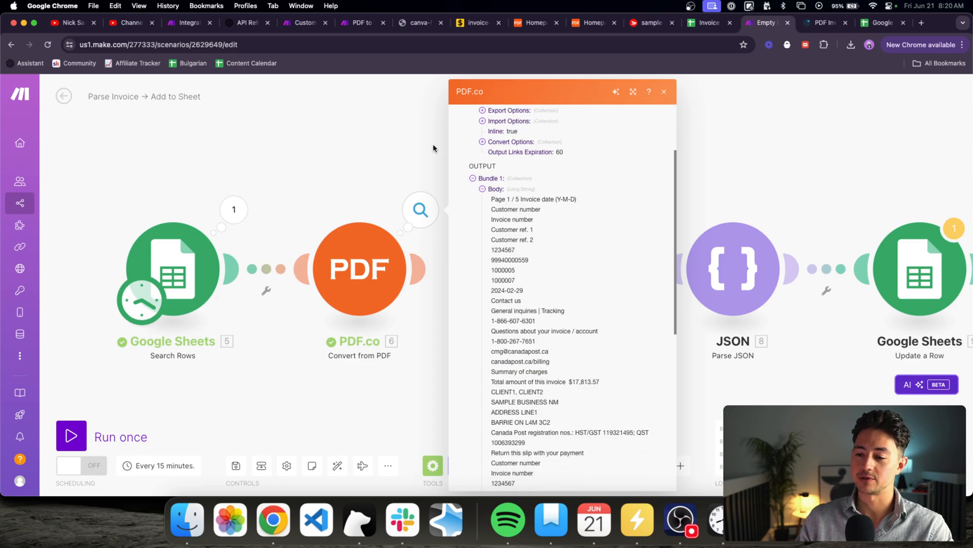
pyautogui.click(386, 147)
pyautogui.click(707, 23)
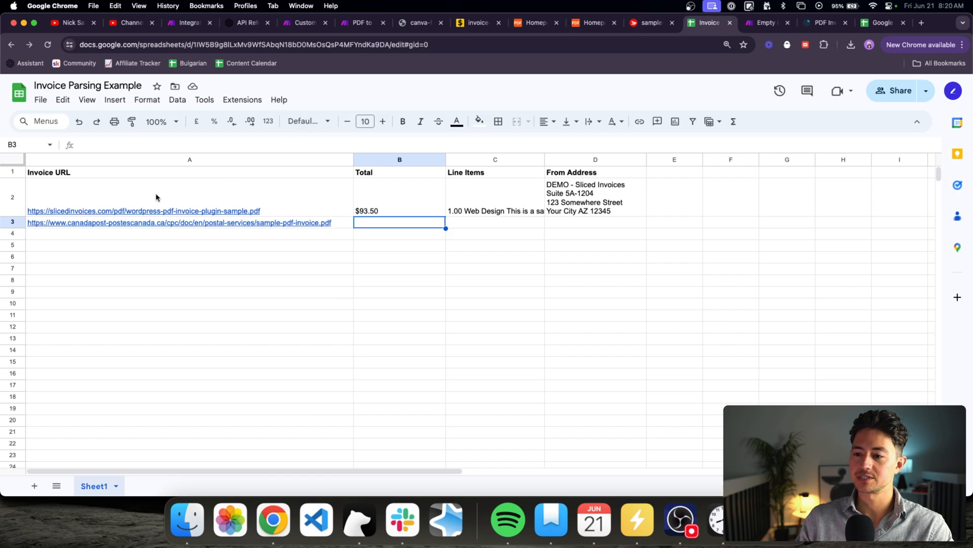
pyautogui.click(14, 206)
pyautogui.press('super+c')
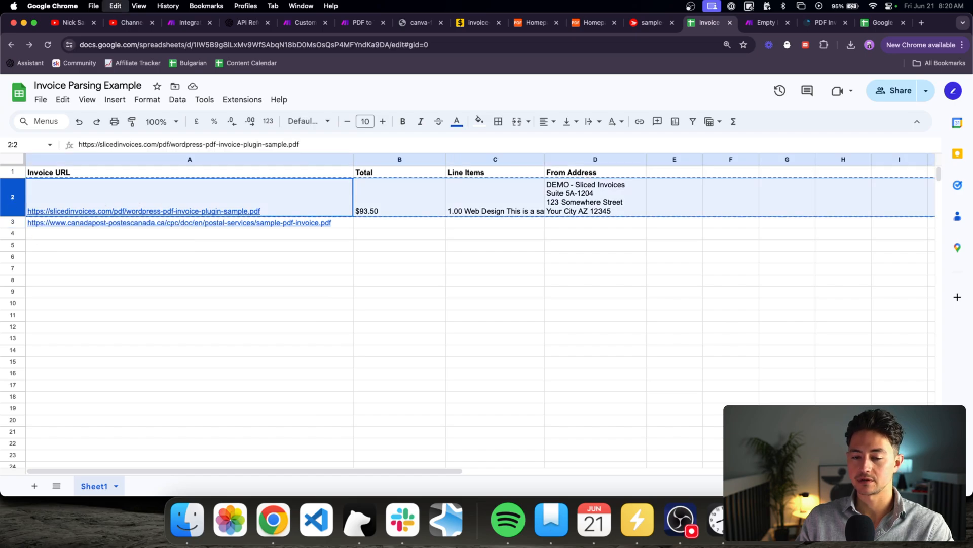
pyautogui.click(16, 232)
pyautogui.press('super+v')
# - Move the Canada Post and Sliced Invoices rows up together so that they start at row 2, directly under the headers
pyautogui.click(16, 195)
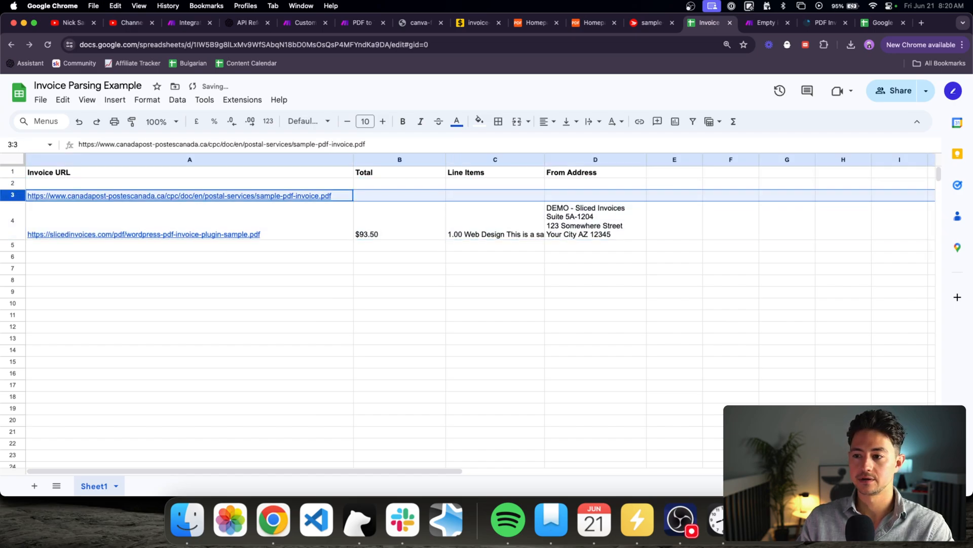
pyautogui.hotkey('shift', 'Down')
pyautogui.press('super+x')
pyautogui.press('Up')
pyautogui.press('super+v')
pyautogui.click(124, 235)
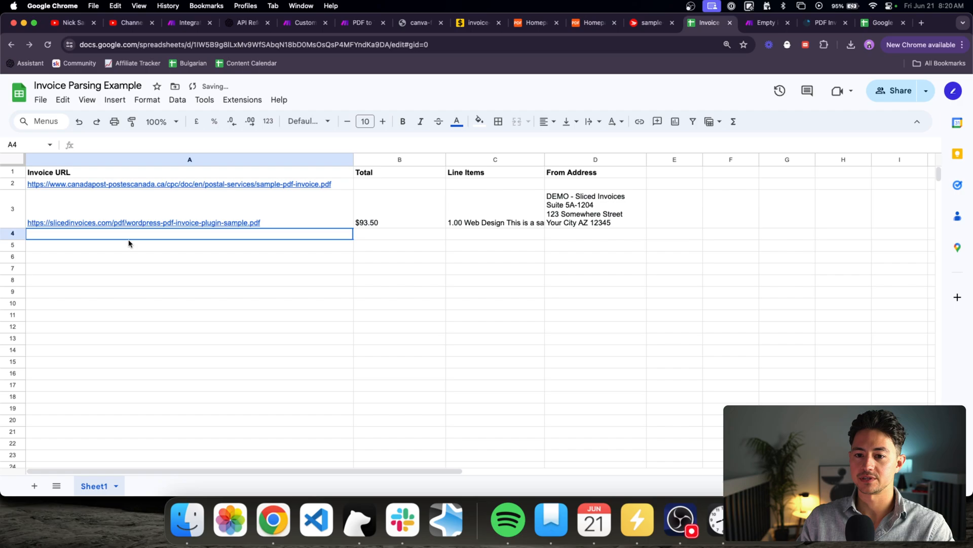
pyautogui.click(145, 187)
# - In the Make scenario, set the Search Rows module's maximum number of returned rows to 1 and save the settings
pyautogui.click(763, 22)
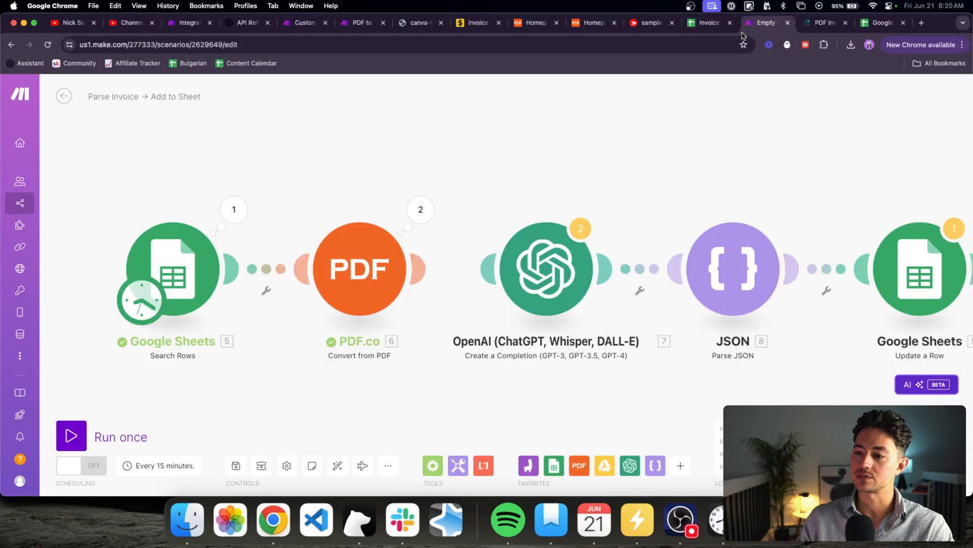
pyautogui.click(200, 252)
pyautogui.doubleClick(408, 447)
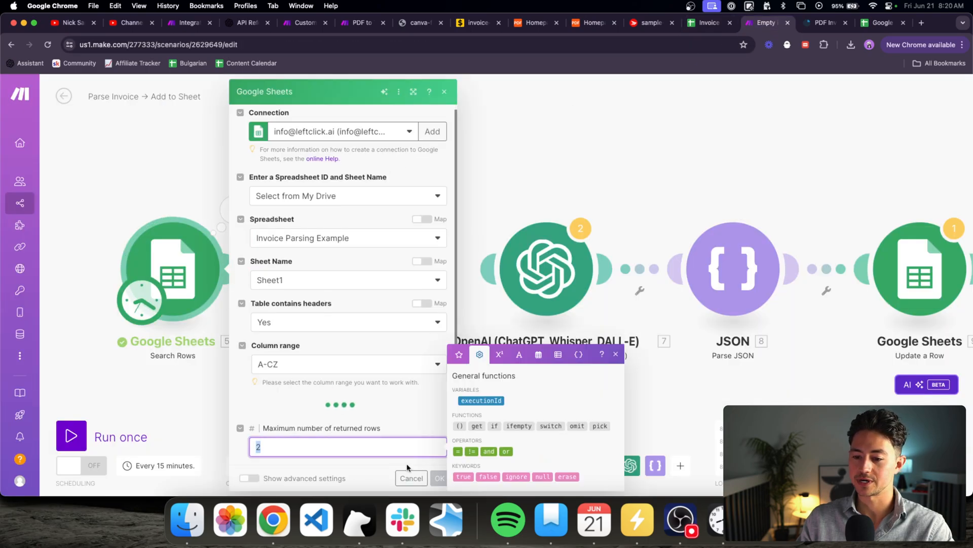
pyautogui.write('1')
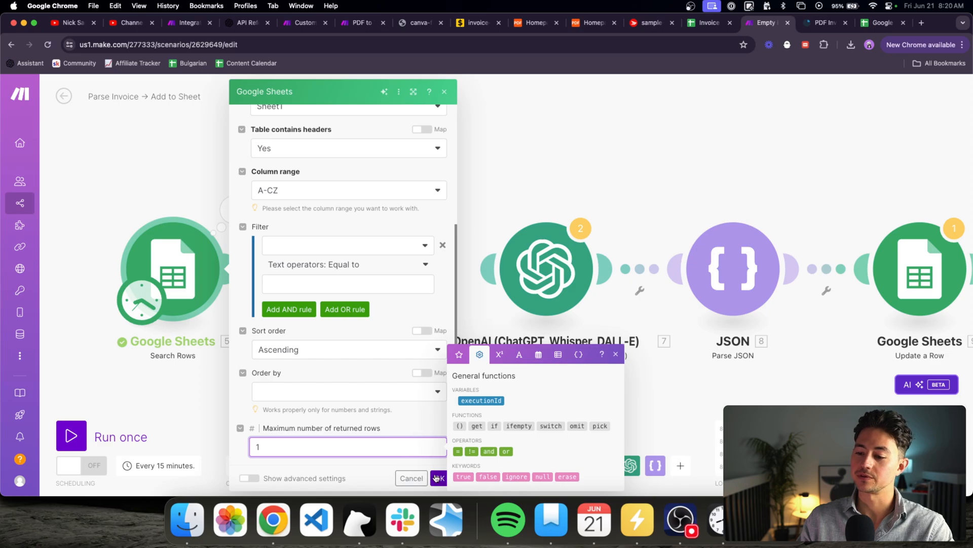
pyautogui.click(438, 478)
# - Link the PDF.co Convert from PDF module to the OpenAI completion module, and unlink Parse JSON from the Update a Row module
pyautogui.hscroll(3, 198, 394)
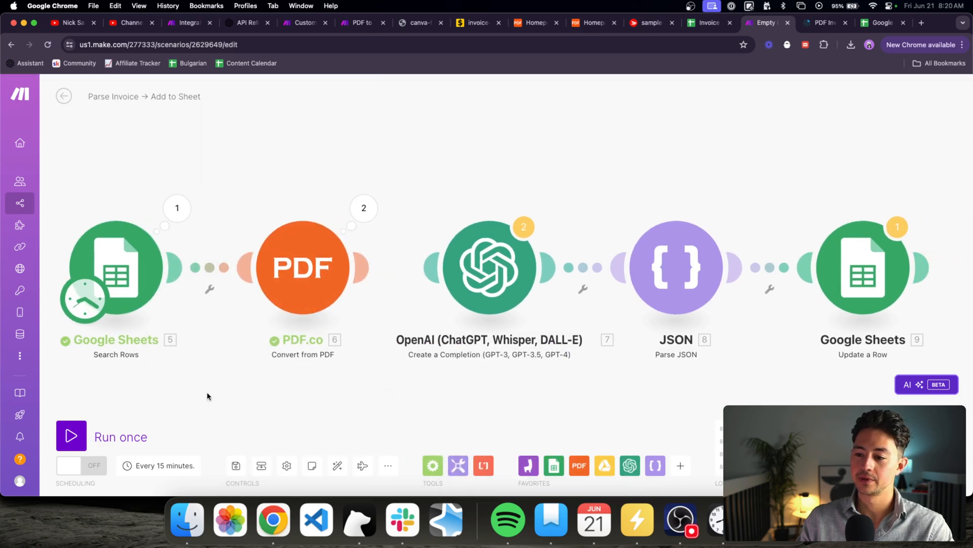
pyautogui.moveTo(397, 269)
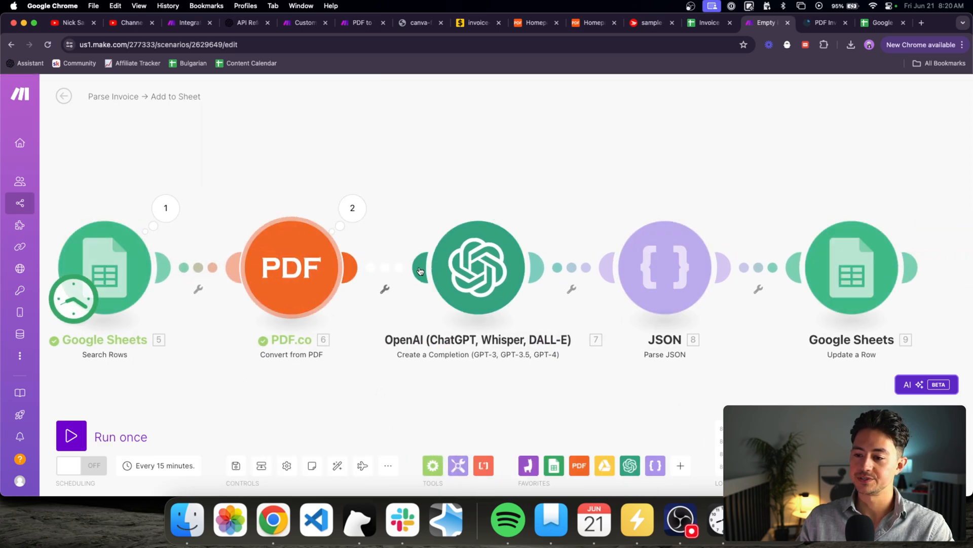
pyautogui.hscroll(8, 481, 330)
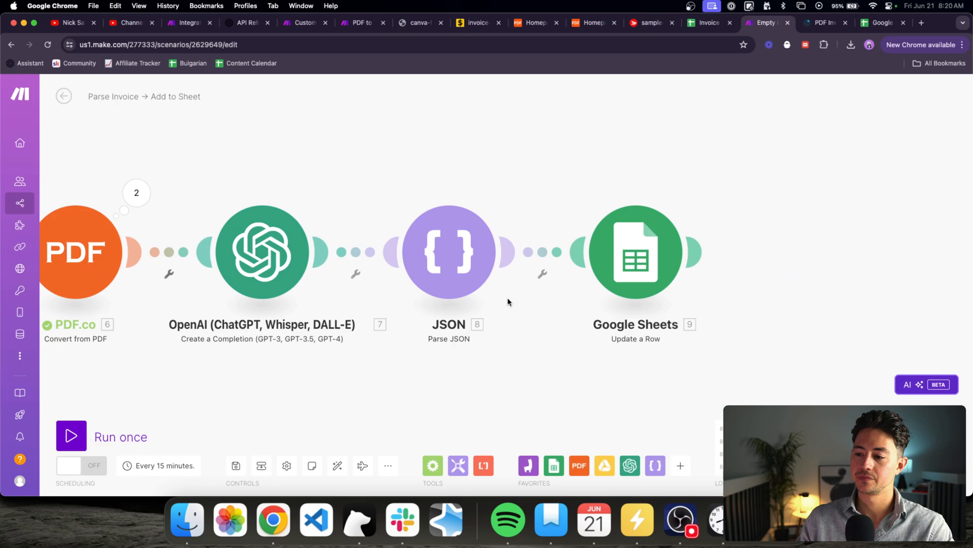
pyautogui.rightClick(542, 252)
pyautogui.click(568, 280)
pyautogui.scroll(-2, 390, 350)
pyautogui.hscroll(-4, 391, 350)
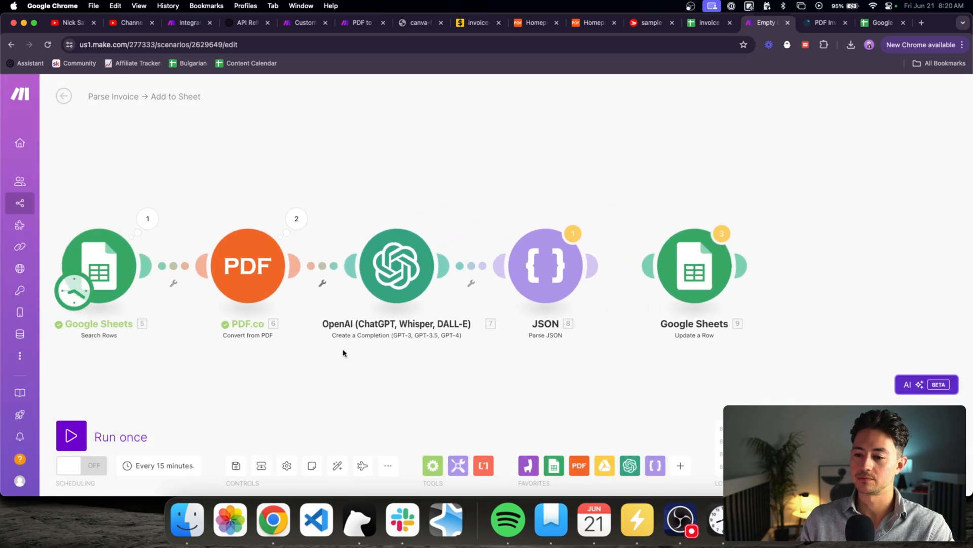
# - Run the scenario once and inspect the total, line items and from address in the Parse JSON module's output
pyautogui.click(93, 435)
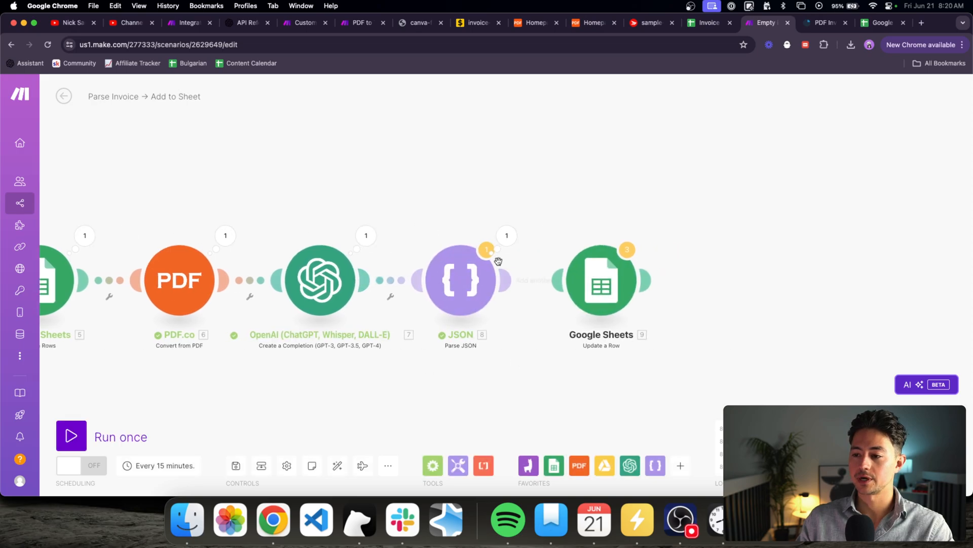
pyautogui.click(507, 235)
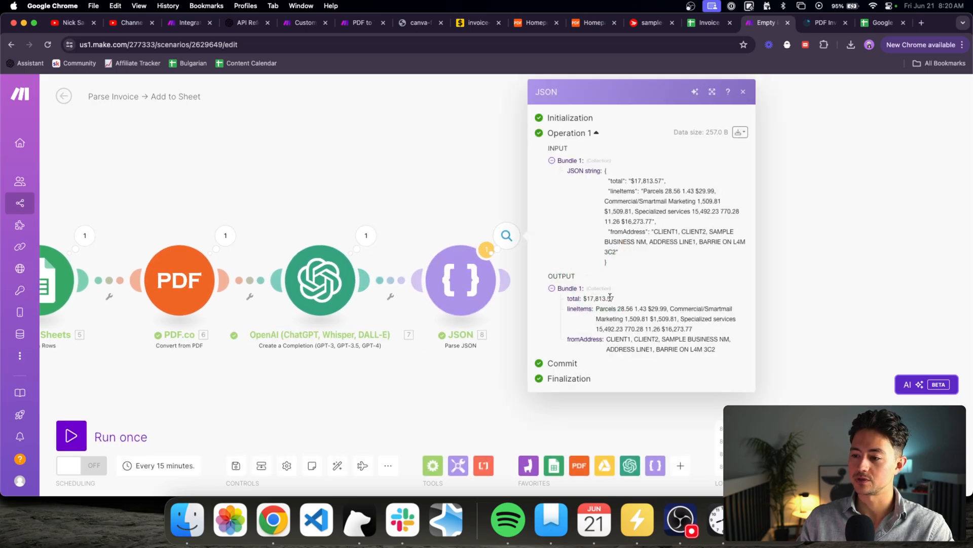
pyautogui.doubleClick(611, 298)
pyautogui.tripleClick(610, 308)
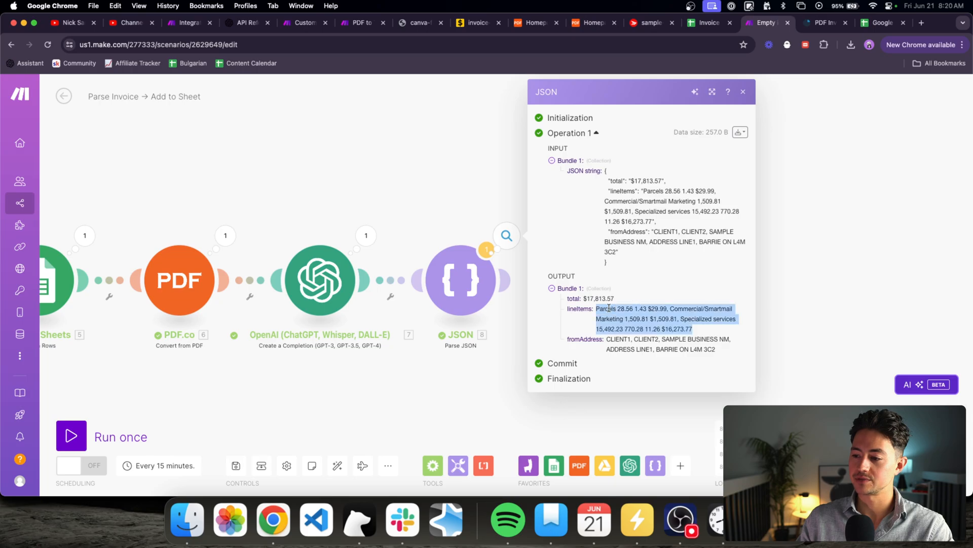
pyautogui.tripleClick(628, 338)
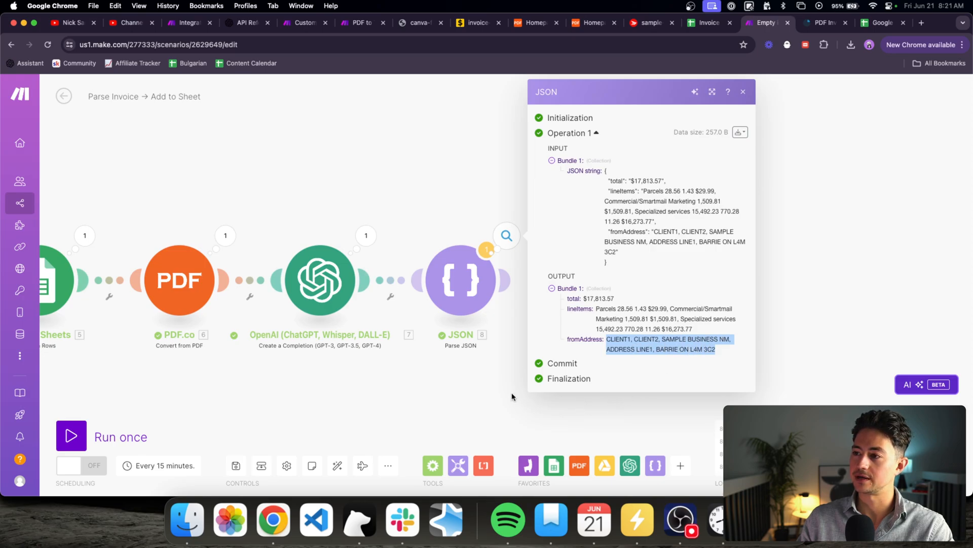
pyautogui.click(495, 396)
# - Open the Canada Post sample invoice PDF and examine page 1's summary of charges and the Canada Post Corporation address on its payment slip
pyautogui.click(652, 22)
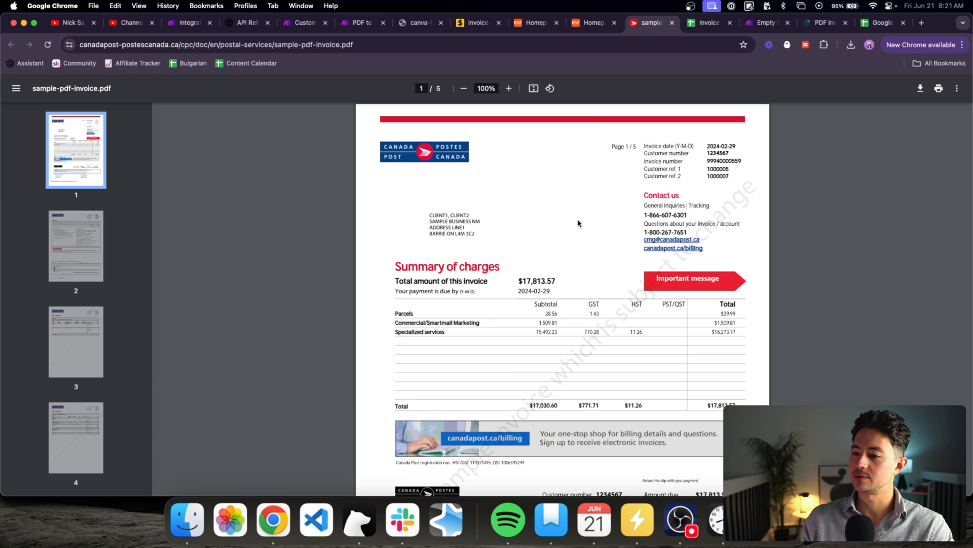
pyautogui.scroll(-3, 639, 274)
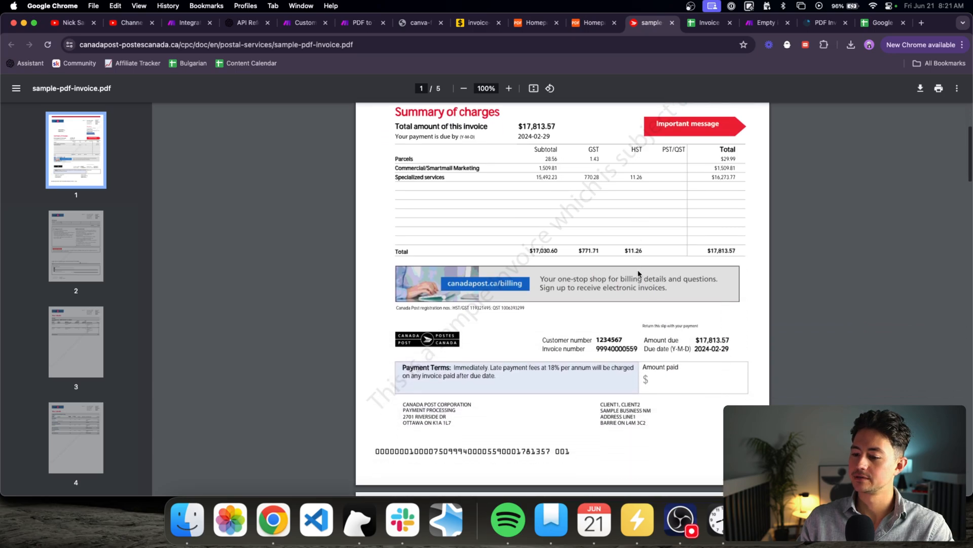
pyautogui.scroll(-1, 638, 274)
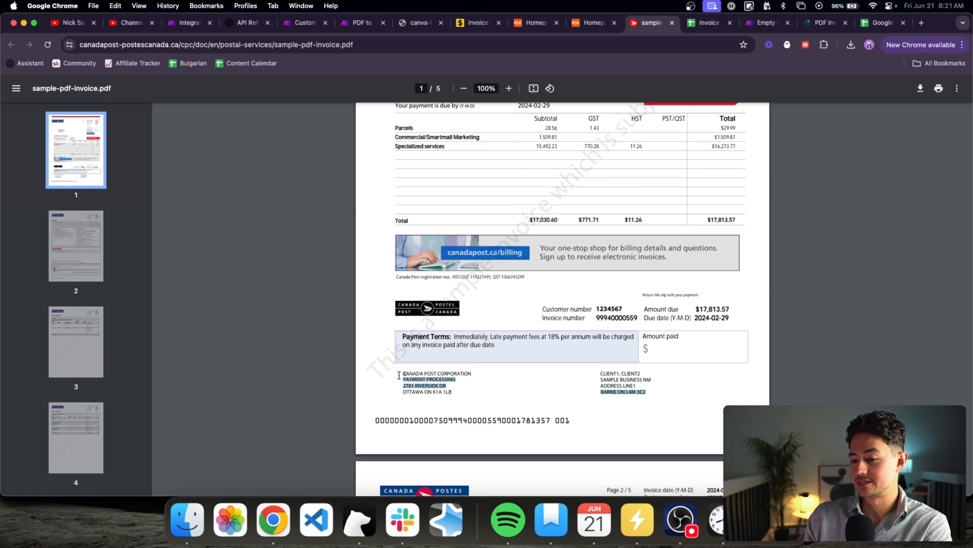
pyautogui.moveTo(404, 374); pyautogui.dragTo(454, 395)
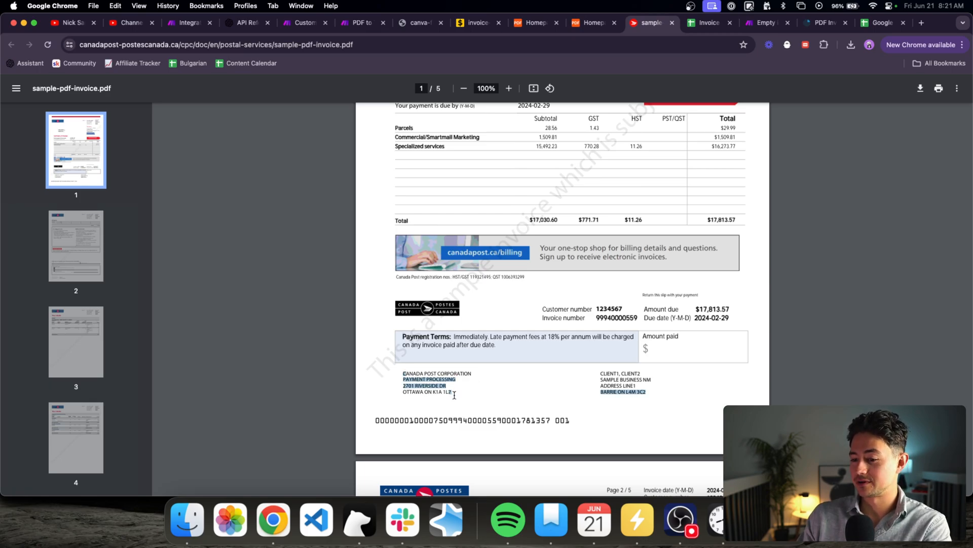
pyautogui.click(533, 403)
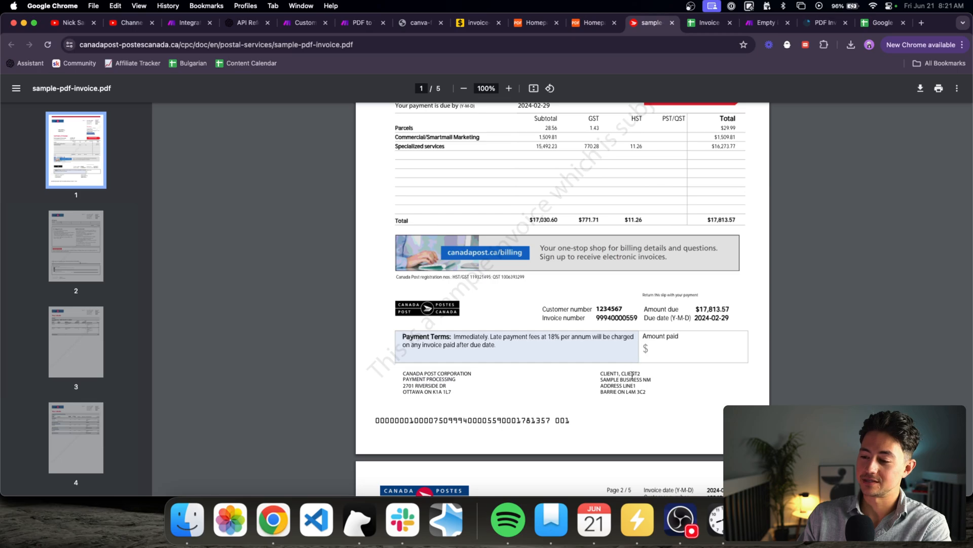
pyautogui.scroll(3, 674, 381)
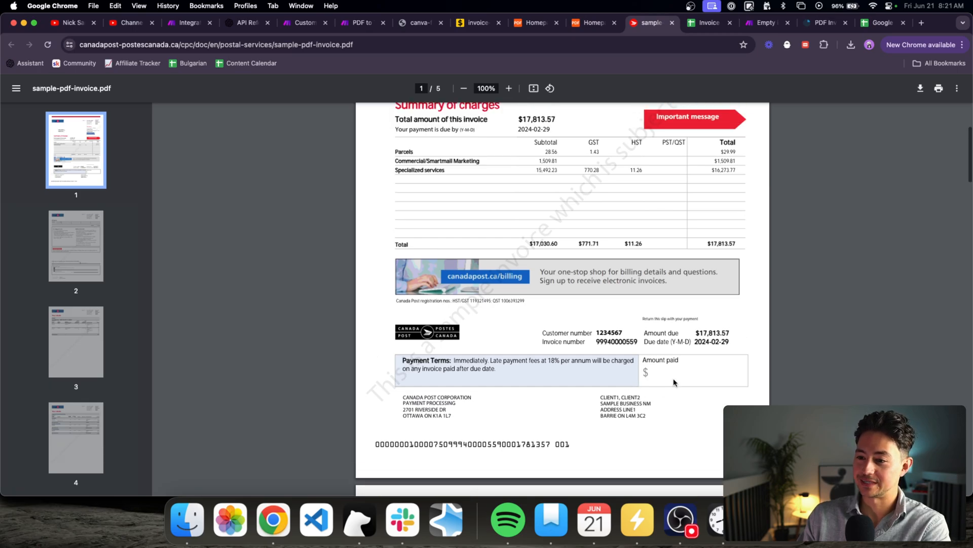
pyautogui.scroll(1, 679, 396)
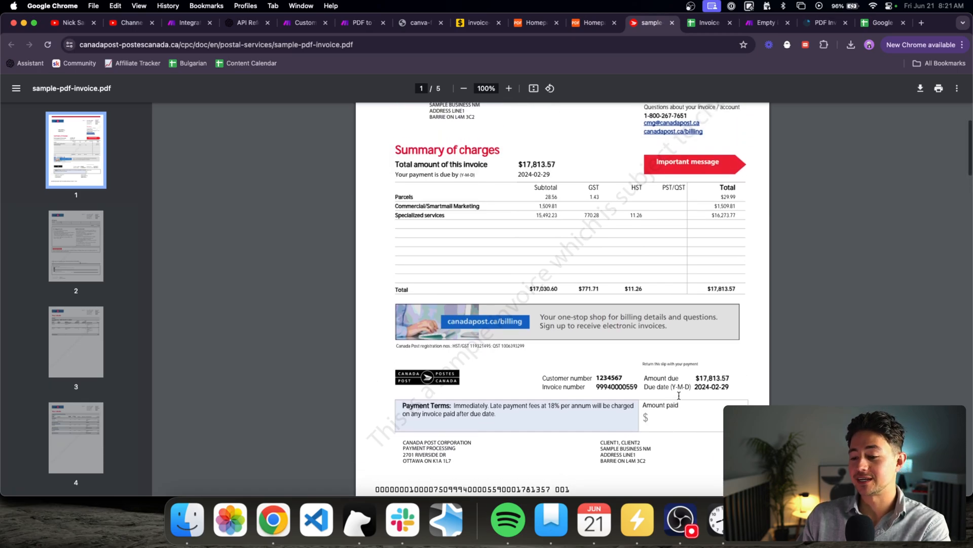
pyautogui.scroll(1, 679, 395)
pyautogui.scroll(4, 679, 395)
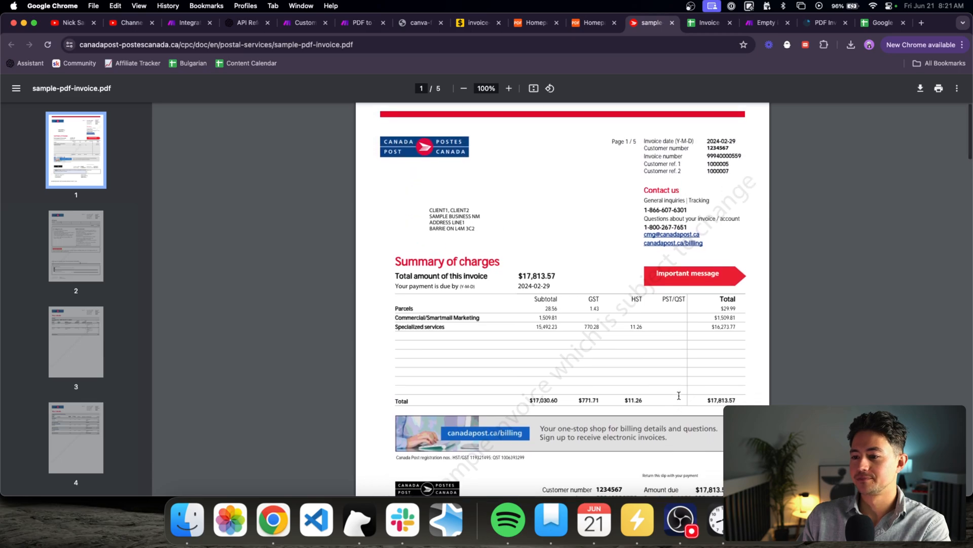
# - Compare the client address in the header of page 1 with the Canada Post Corporation address on the payment slip
pyautogui.scroll(-2, 679, 396)
pyautogui.scroll(2, 556, 226)
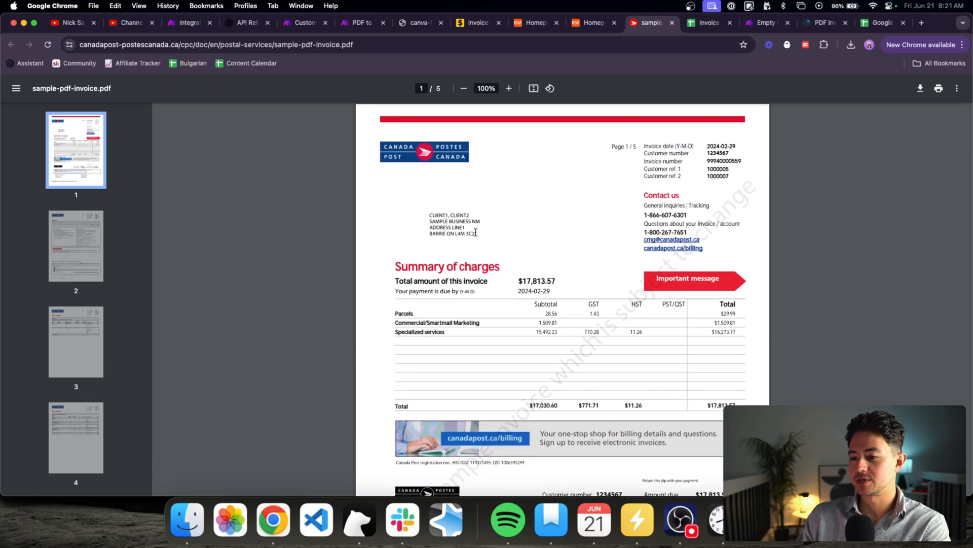
pyautogui.moveTo(475, 233); pyautogui.dragTo(434, 214)
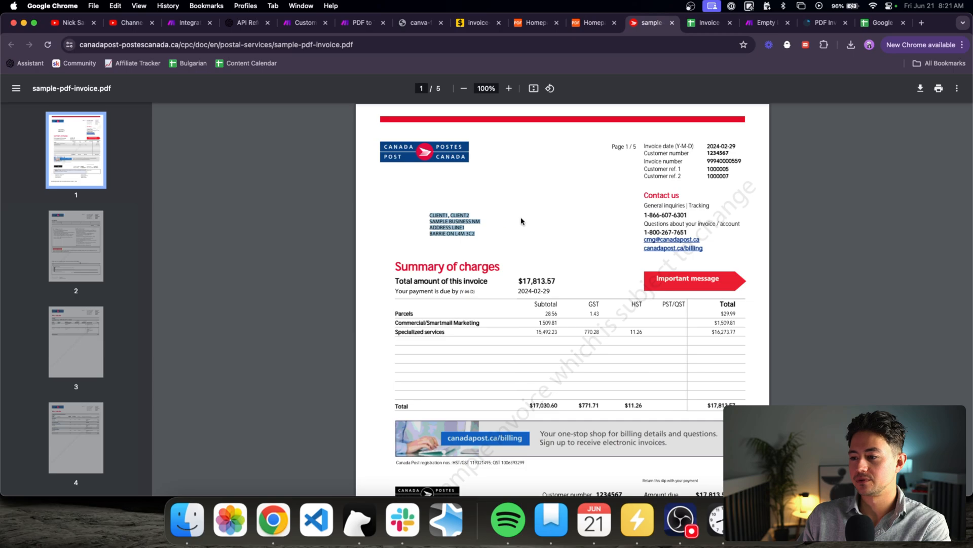
pyautogui.scroll(-10, 522, 221)
pyautogui.scroll(10, 507, 208)
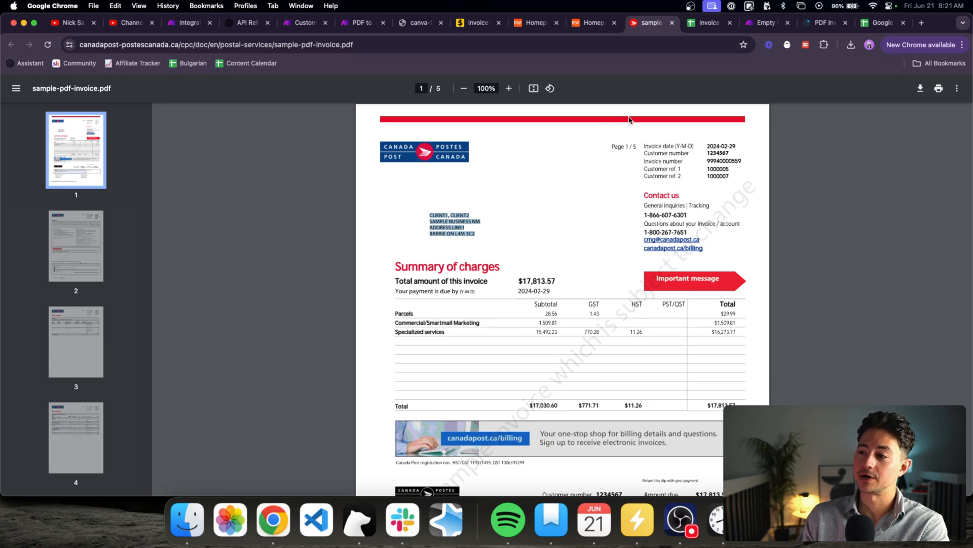
pyautogui.scroll(-5, 464, 213)
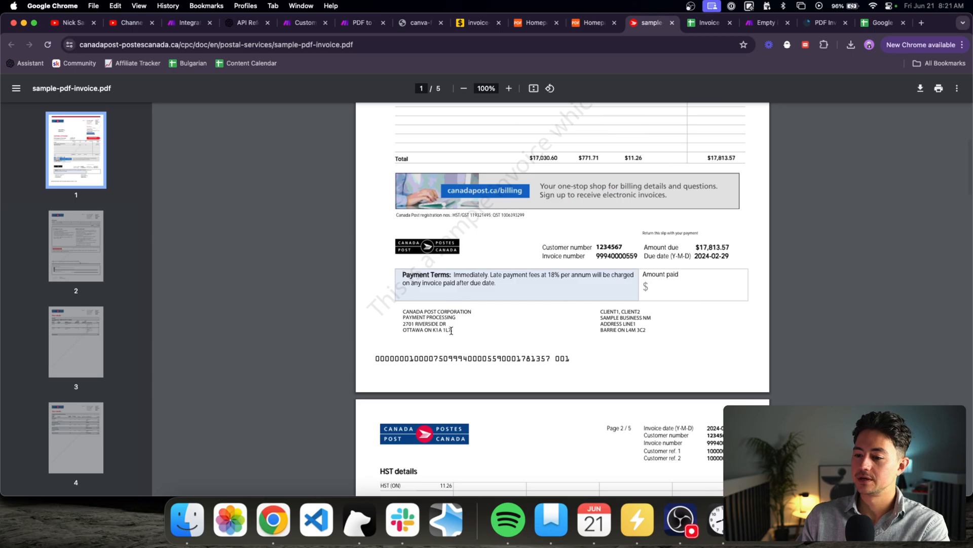
pyautogui.moveTo(452, 330); pyautogui.dragTo(405, 312)
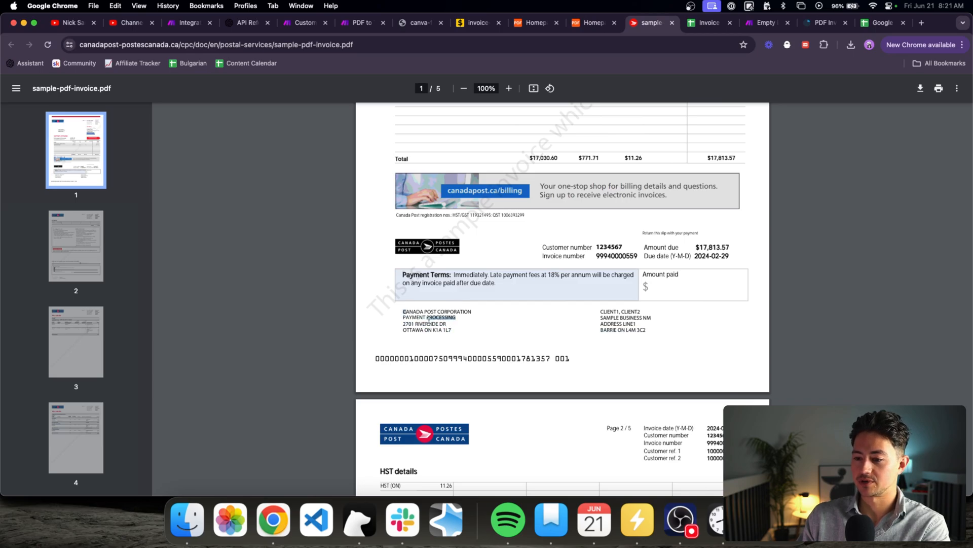
pyautogui.click(505, 318)
pyautogui.scroll(5, 510, 312)
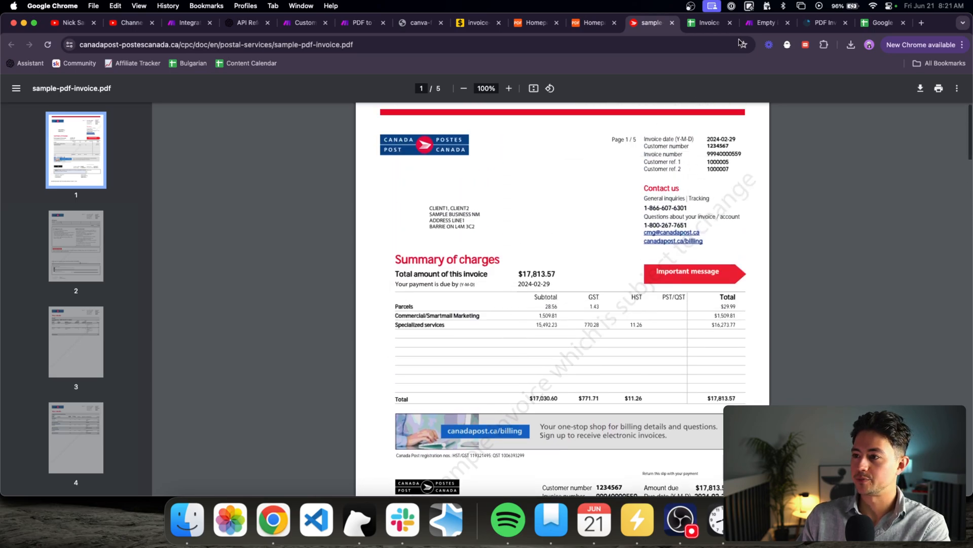
# - Recheck the parsed total in the Make scenario's Parse JSON output, and return to the Invoice Parsing Example spreadsheet
pyautogui.click(754, 24)
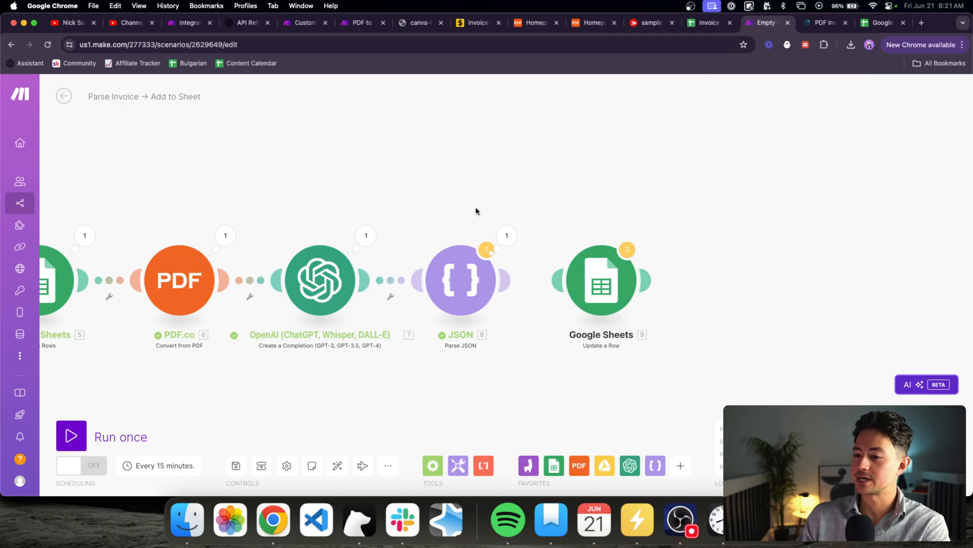
pyautogui.moveTo(475, 211); pyautogui.dragTo(625, 184)
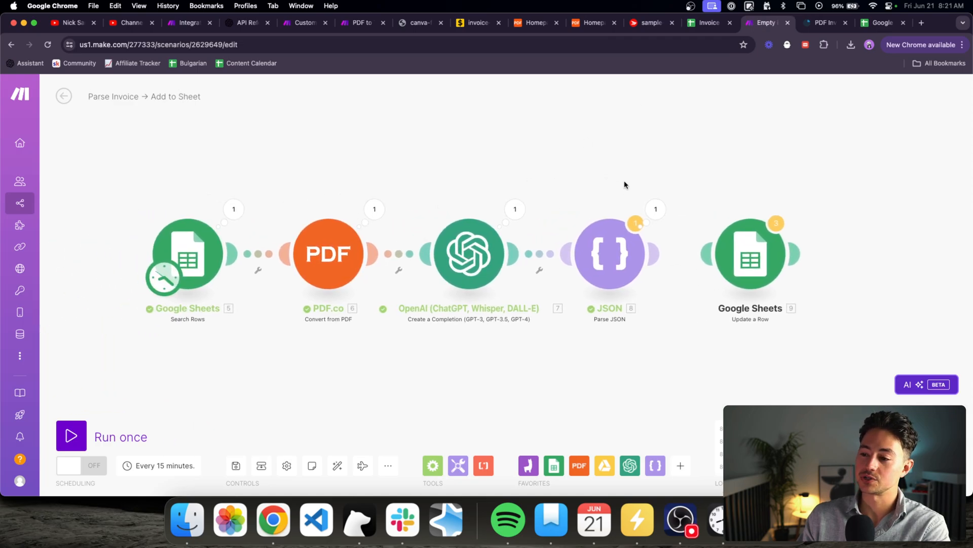
pyautogui.click(658, 216)
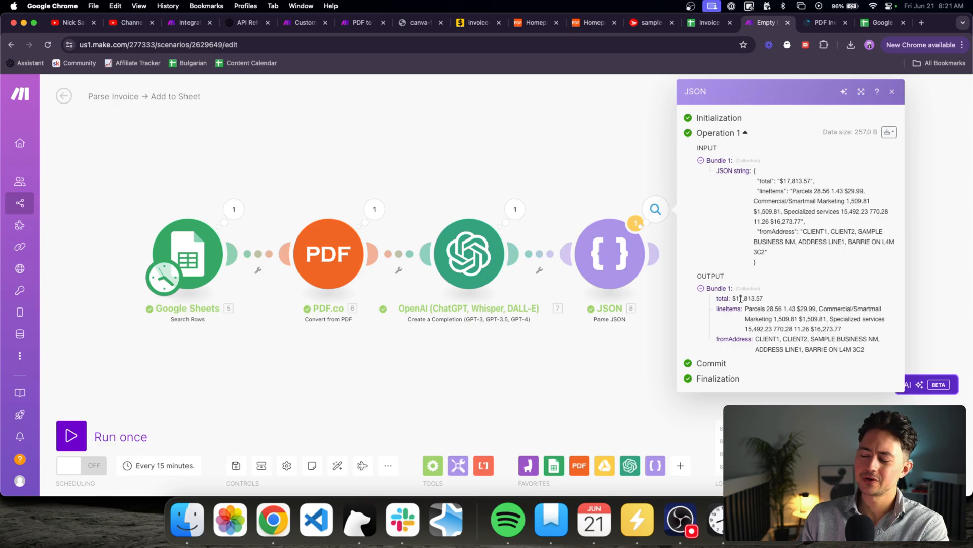
pyautogui.moveTo(764, 301); pyautogui.dragTo(734, 299)
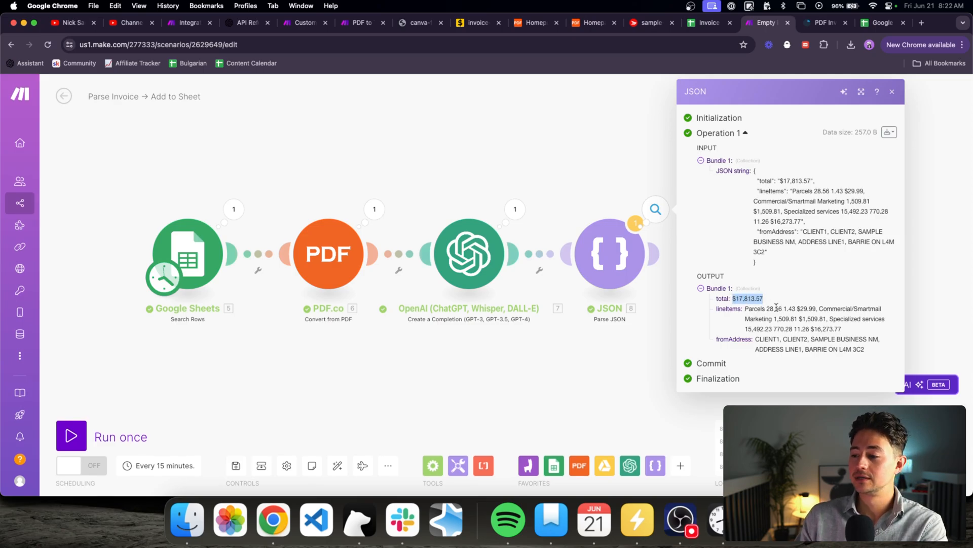
pyautogui.click(714, 25)
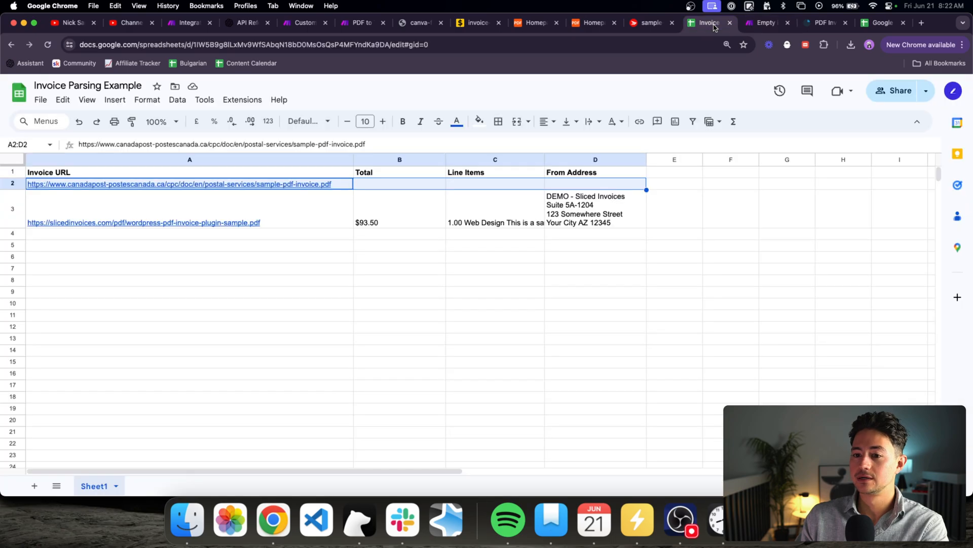
# - Apply the US Dollar number format to the Total cells B2:B3
pyautogui.click(403, 215)
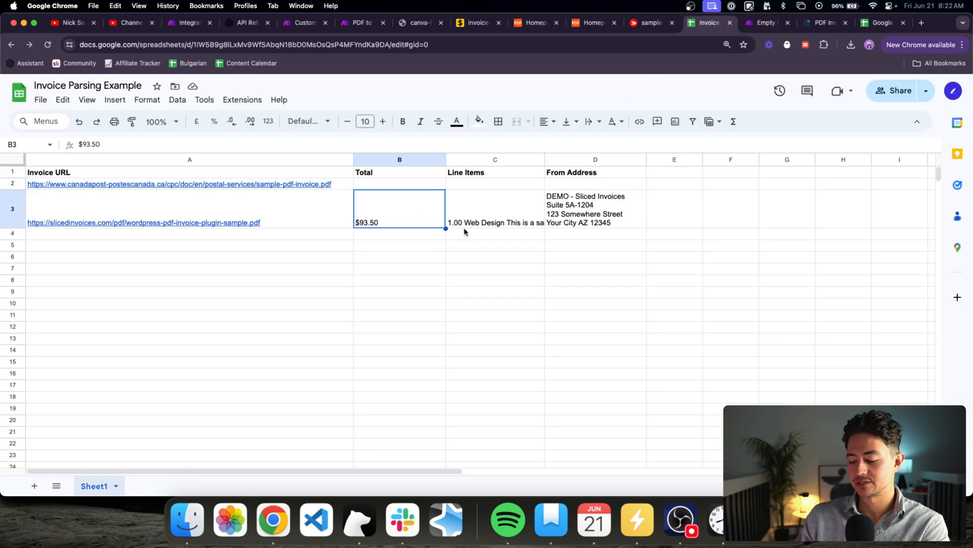
pyautogui.hotkey('shift', 'Up')
pyautogui.click(178, 101)
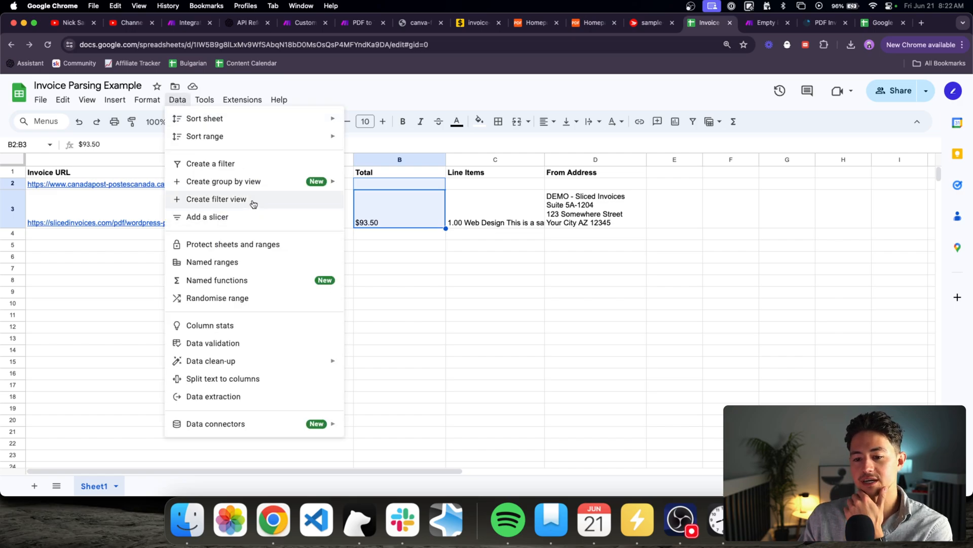
pyautogui.moveTo(146, 100)
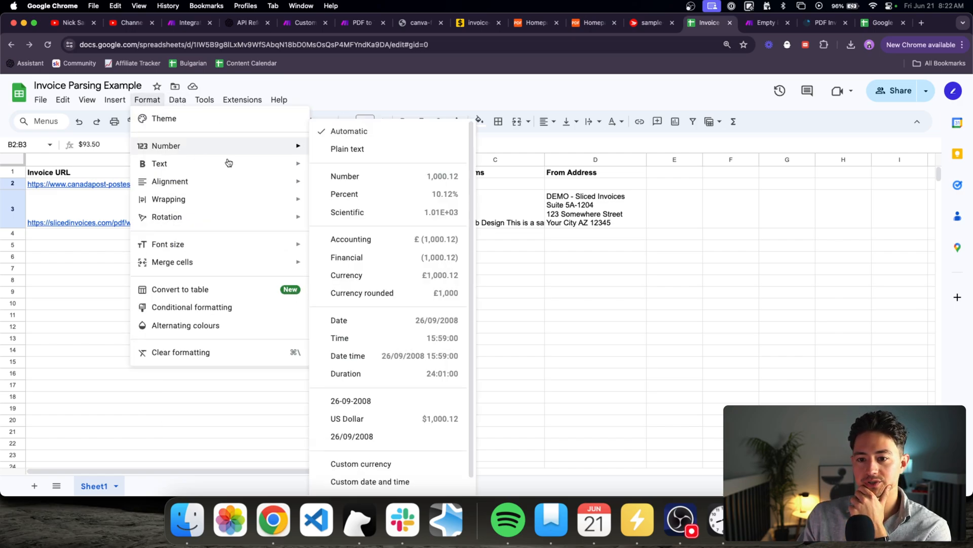
pyautogui.scroll(-1, 398, 245)
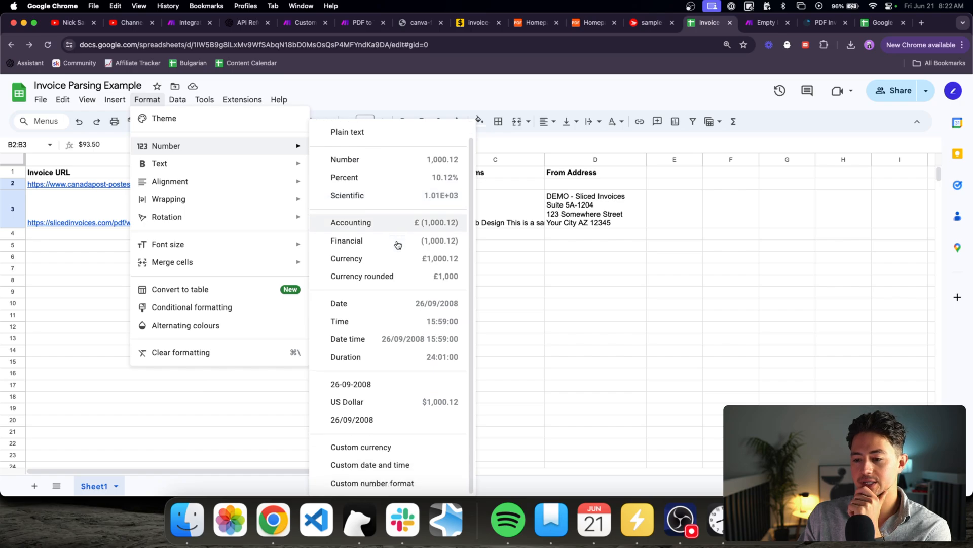
pyautogui.click(428, 402)
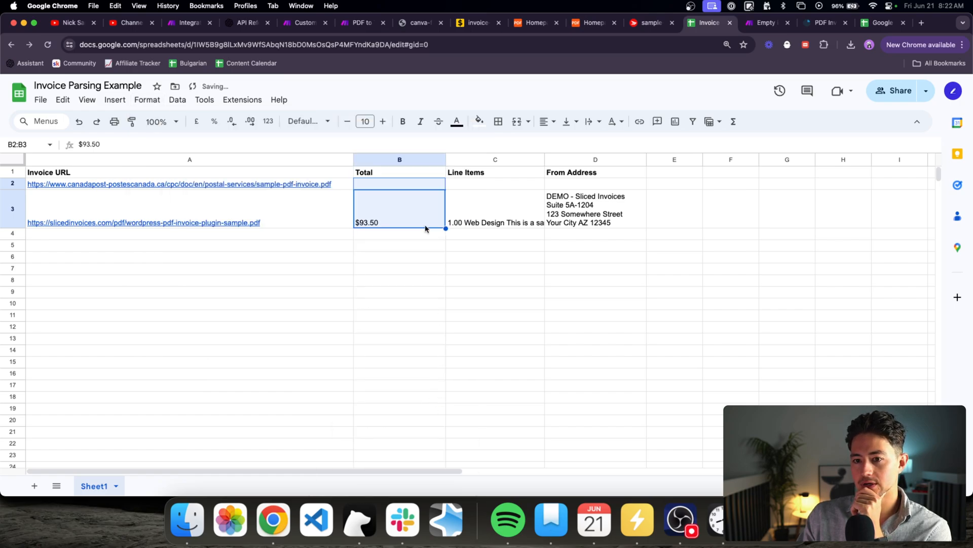
# - Try to multiply the total in B3 by 5 with the formula =$93.50*5, and undo the change
pyautogui.click(413, 234)
pyautogui.click(405, 218)
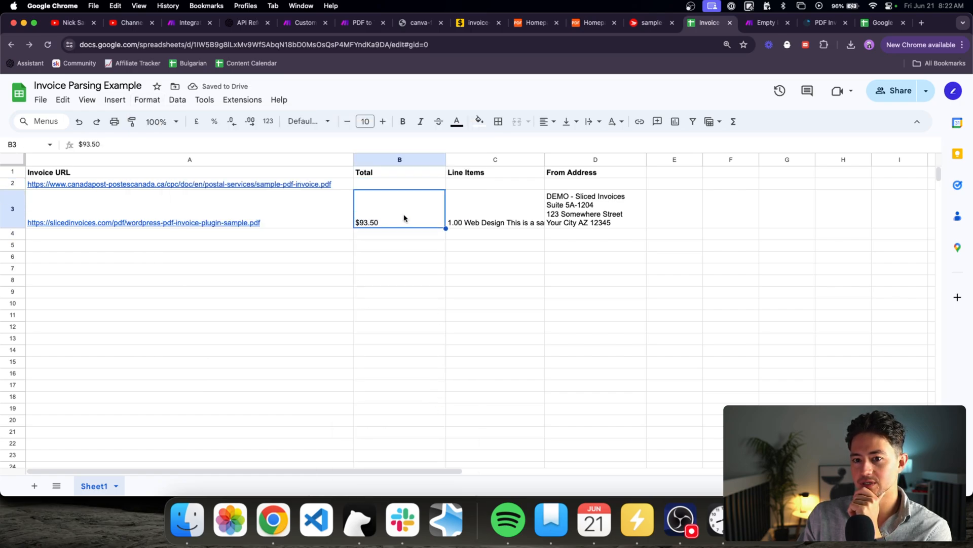
pyautogui.press('Return')
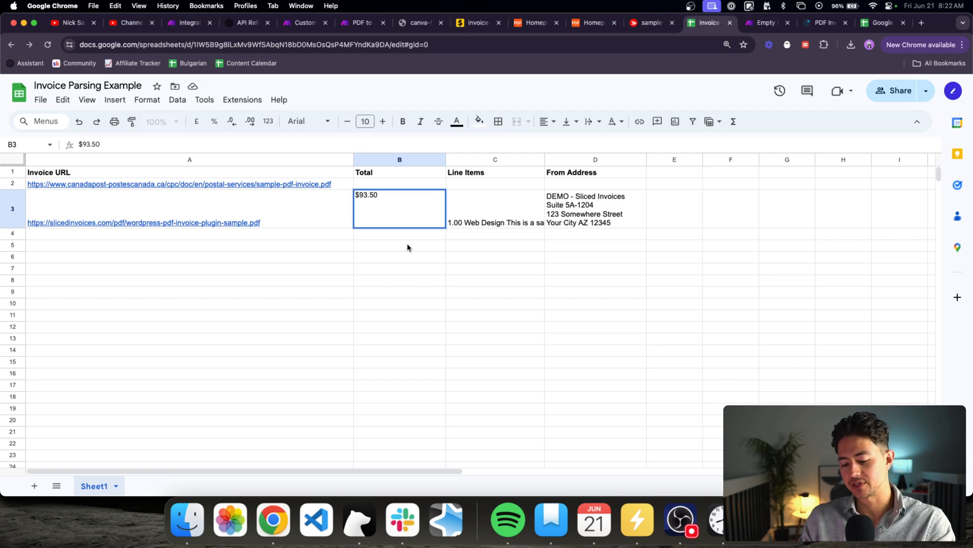
pyautogui.press('super+a')
pyautogui.press('Left')
pyautogui.write('=')
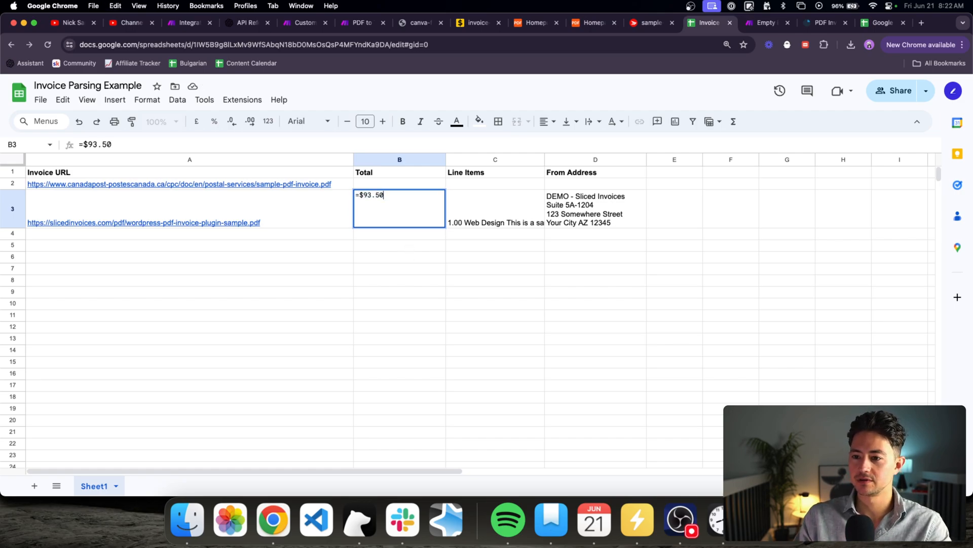
pyautogui.press('Return')
pyautogui.press('Up')
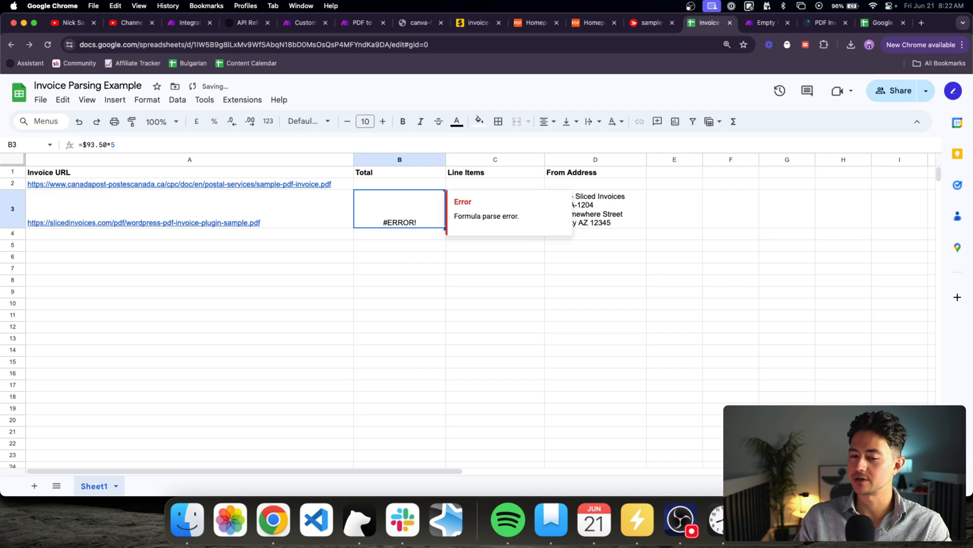
pyautogui.press('super+z')
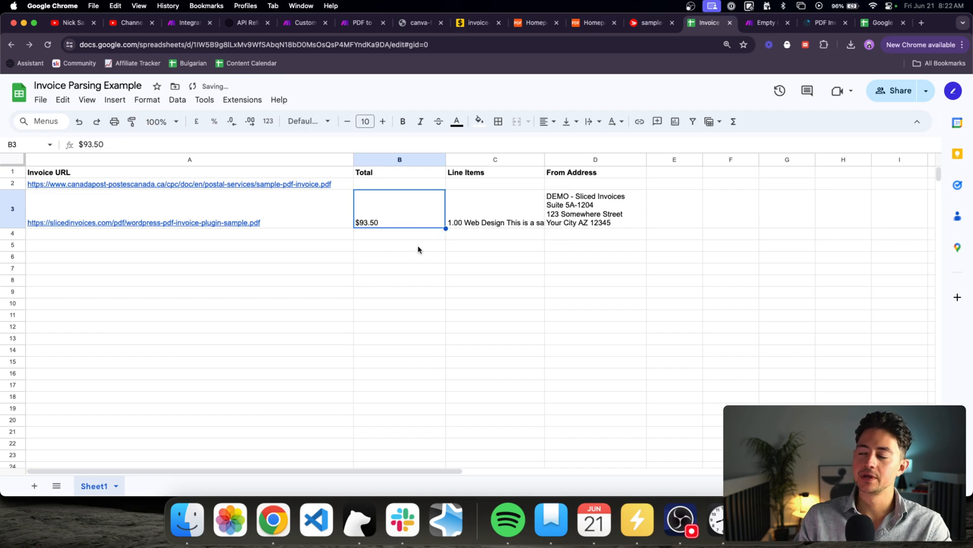
# - Inspect the content of total cell B3 and the Total column cells B2:B19
pyautogui.doubleClick(361, 223)
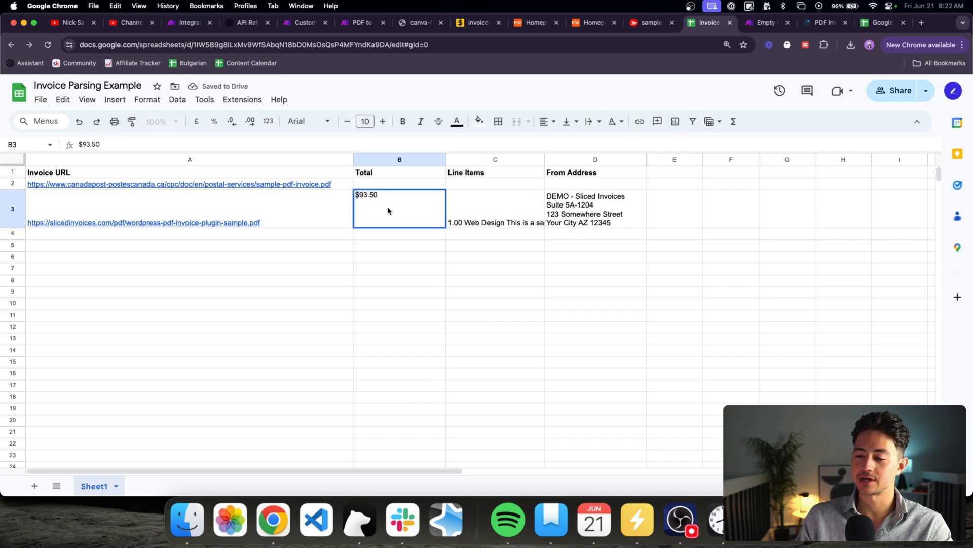
pyautogui.press('Return')
pyautogui.moveTo(385, 188); pyautogui.dragTo(376, 404)
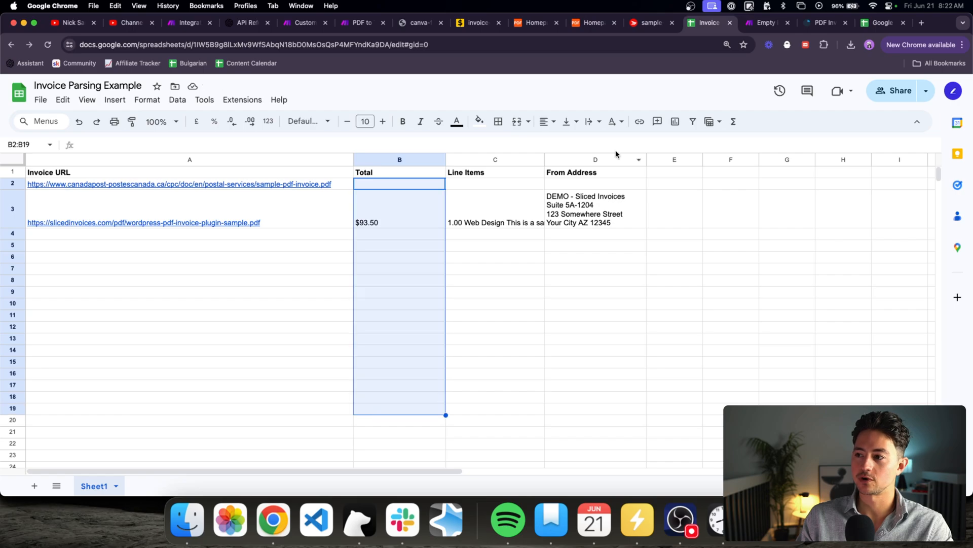
pyautogui.click(398, 246)
pyautogui.click(388, 210)
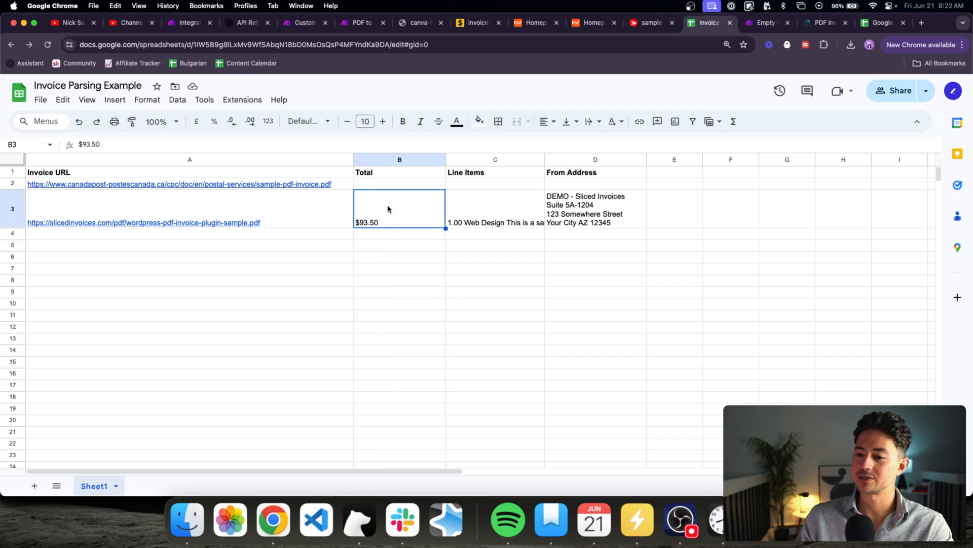
pyautogui.doubleClick(373, 202)
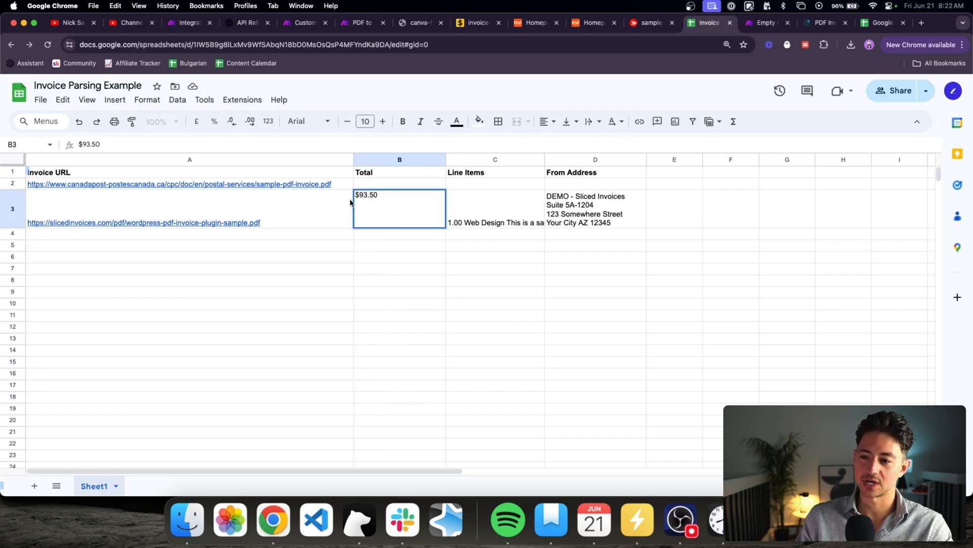
pyautogui.press('Return')
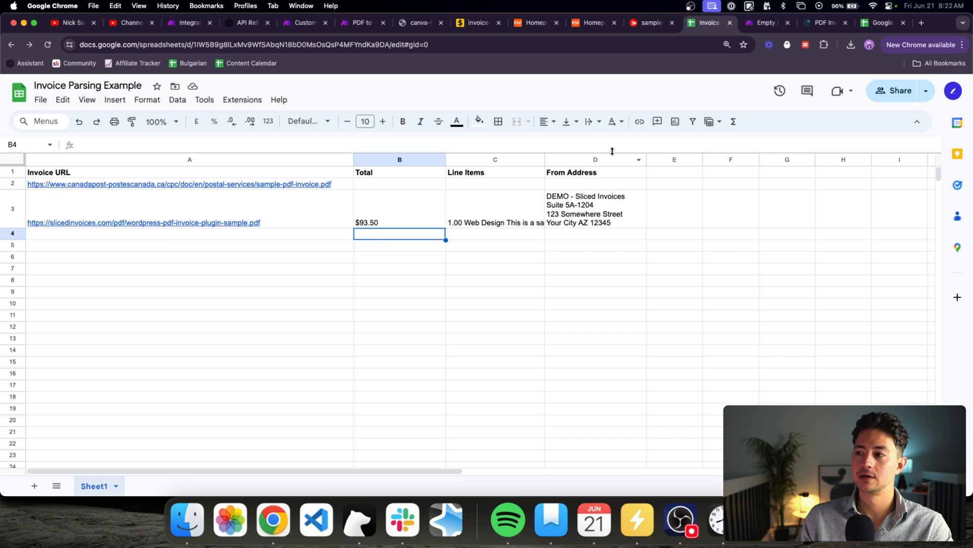
# - Switch to the Make scenario to recheck the total in the Parse JSON output, and compare it with the spreadsheet's Total column
pyautogui.click(767, 23)
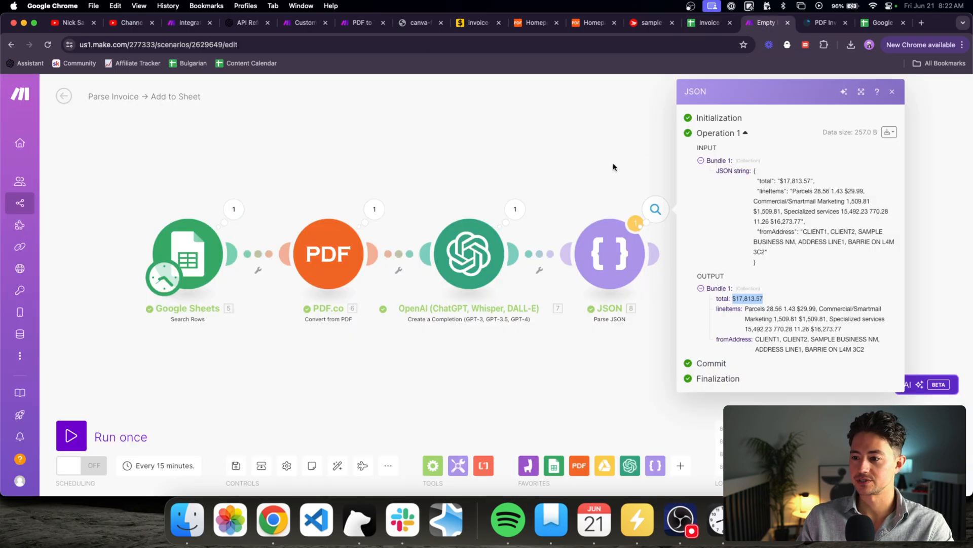
pyautogui.doubleClick(744, 299)
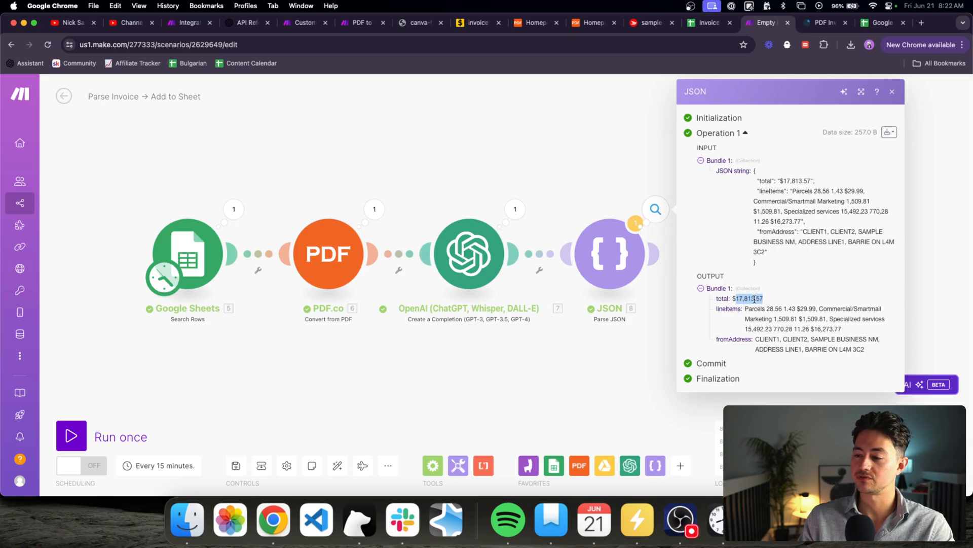
pyautogui.click(608, 156)
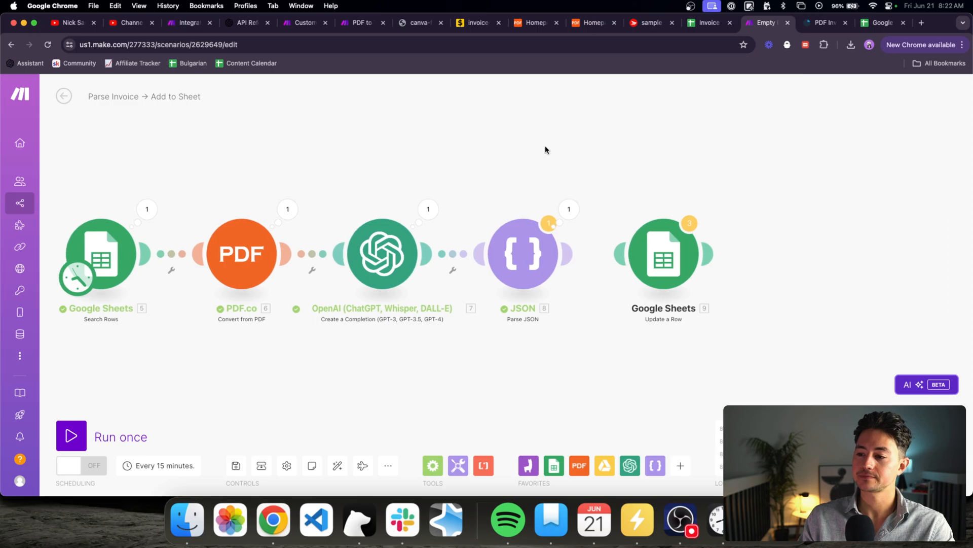
pyautogui.click(710, 29)
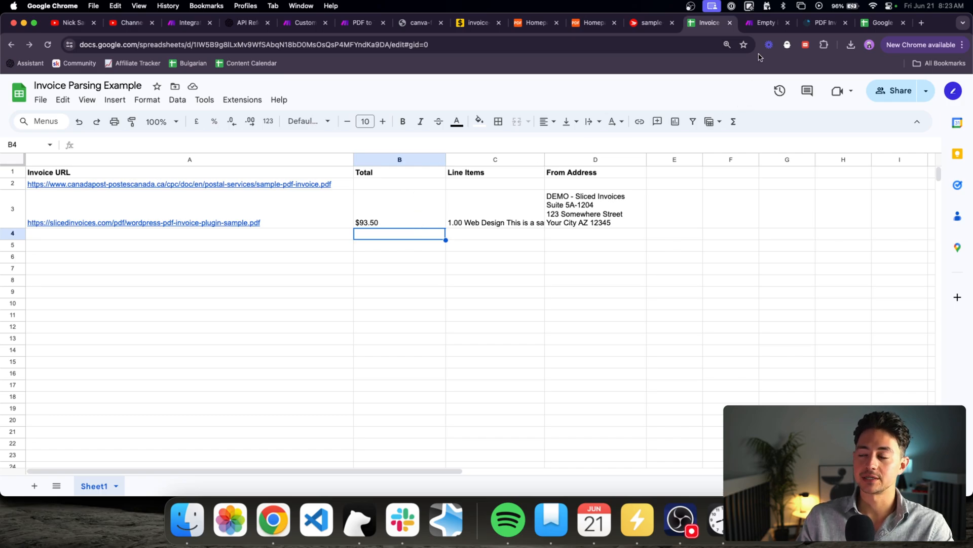
# - In the Make scenario, insert a Tools Set multiple variables module between Parse JSON and the Google Sheets Update a Row module
pyautogui.click(763, 22)
pyautogui.moveTo(685, 194); pyautogui.dragTo(650, 189)
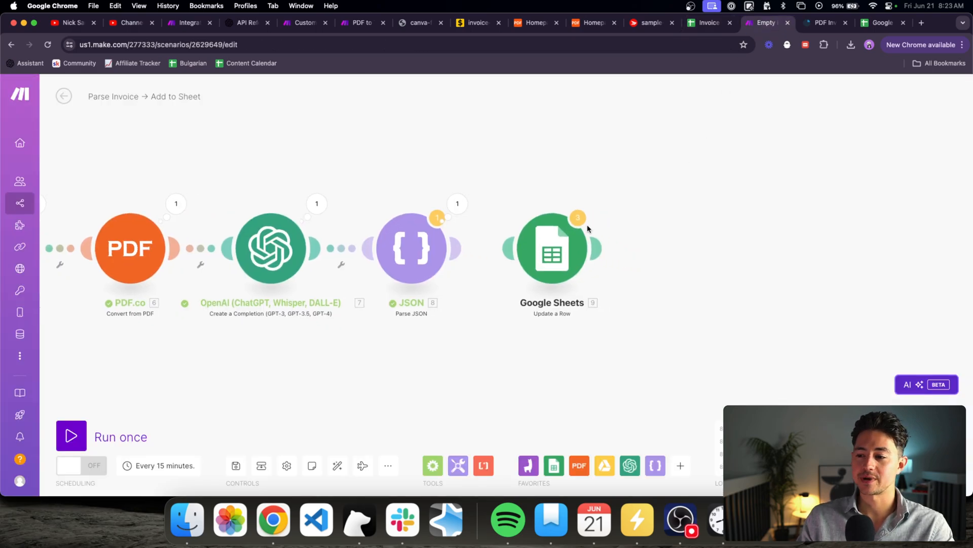
pyautogui.moveTo(589, 230); pyautogui.dragTo(700, 230)
pyautogui.hscroll(2, 507, 365)
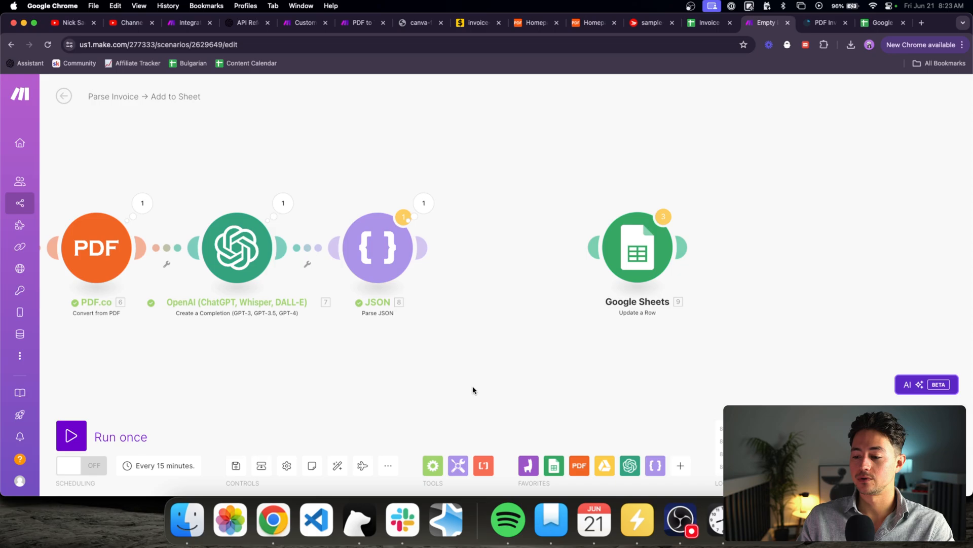
pyautogui.click(456, 465)
pyautogui.scroll(-3, 574, 352)
pyautogui.click(561, 375)
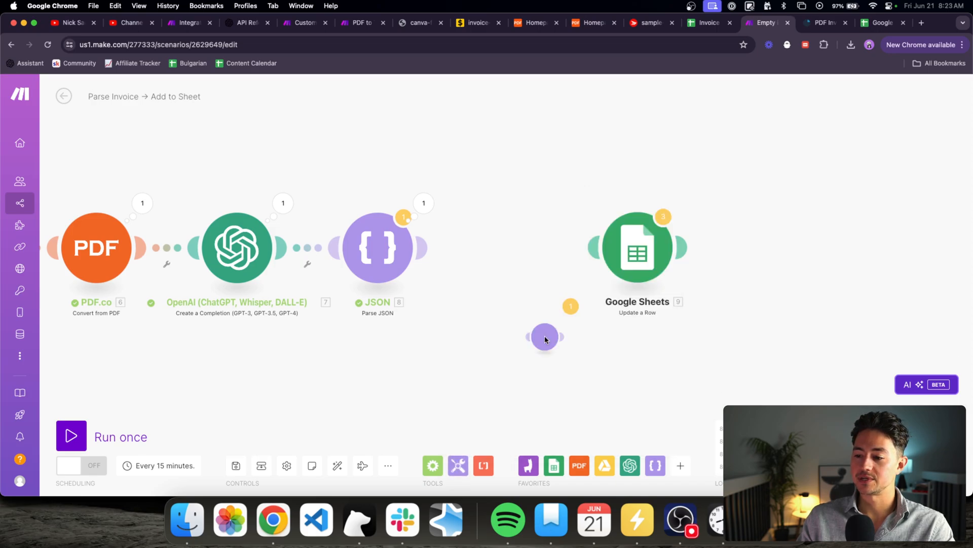
pyautogui.moveTo(545, 336); pyautogui.dragTo(521, 249)
pyautogui.moveTo(624, 252); pyautogui.dragTo(655, 253)
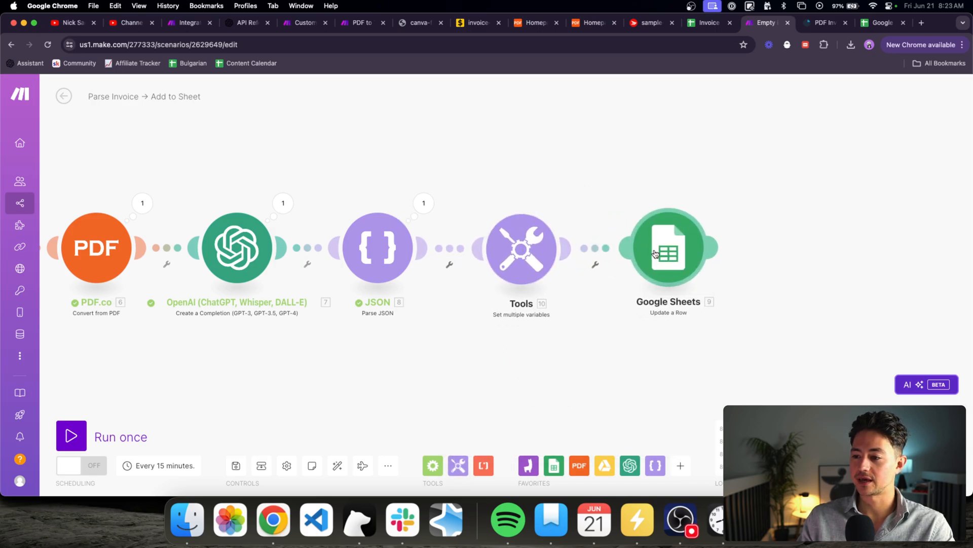
# - Add a first variable item to the Set multiple variables module and name it strippedTotal
pyautogui.click(506, 255)
pyautogui.click(597, 239)
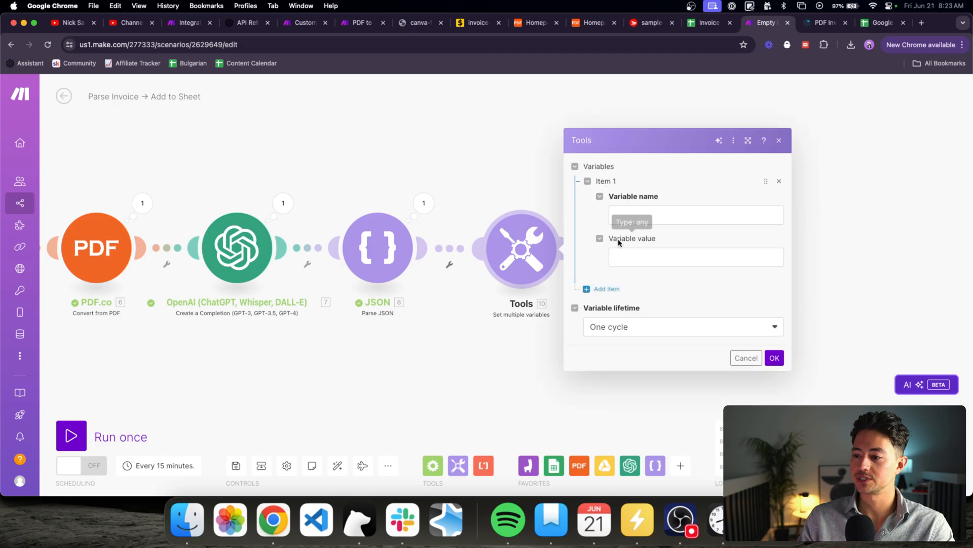
pyautogui.click(639, 215)
pyautogui.write('strippedDollar')
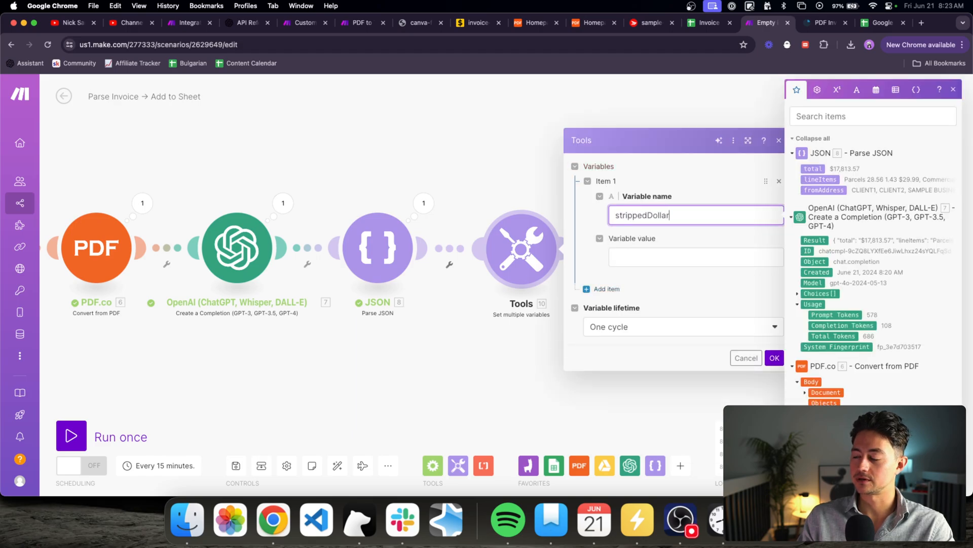
pyautogui.press('super+BackSpace')
pyautogui.write('stripped')
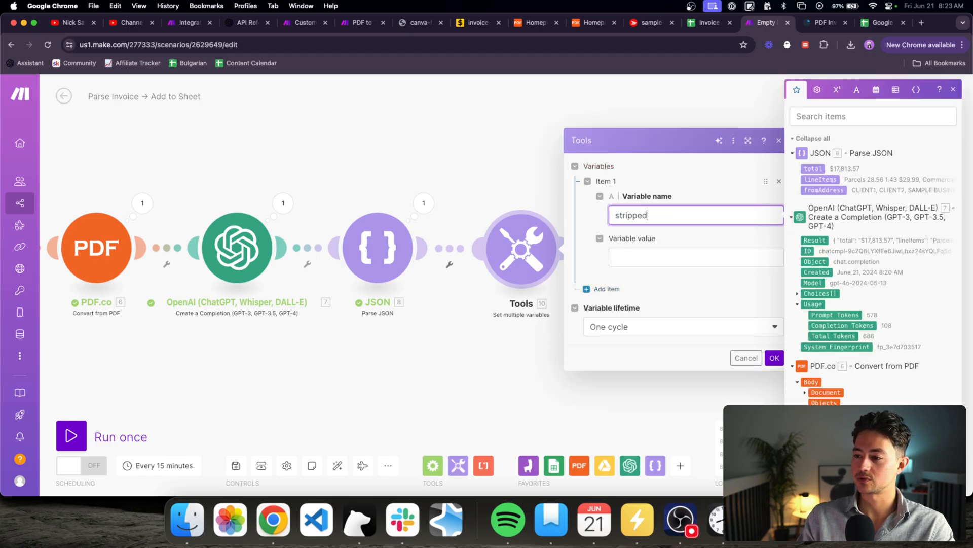
# - Set the strippedTotal variable's value to parseNumber of the Parse JSON total, and save the Tools module
pyautogui.click(666, 258)
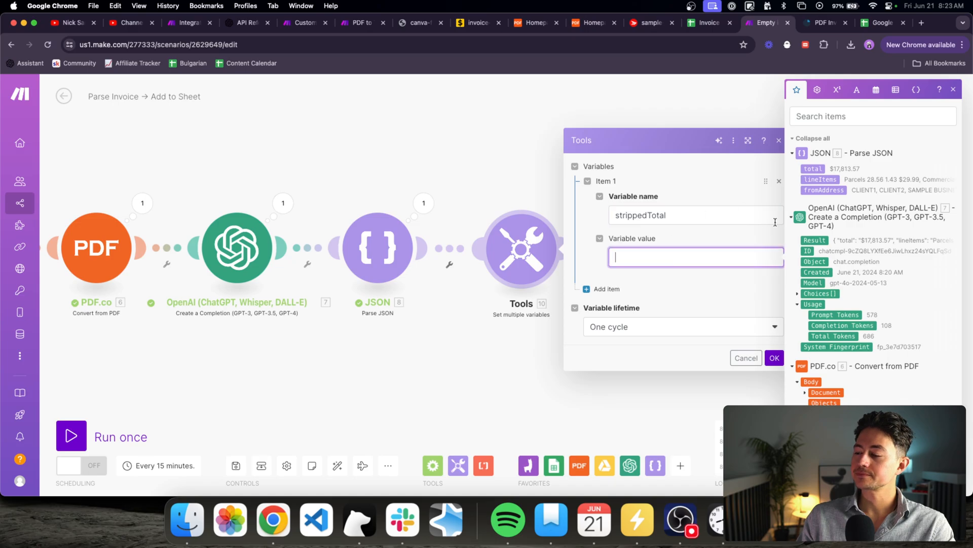
pyautogui.click(817, 170)
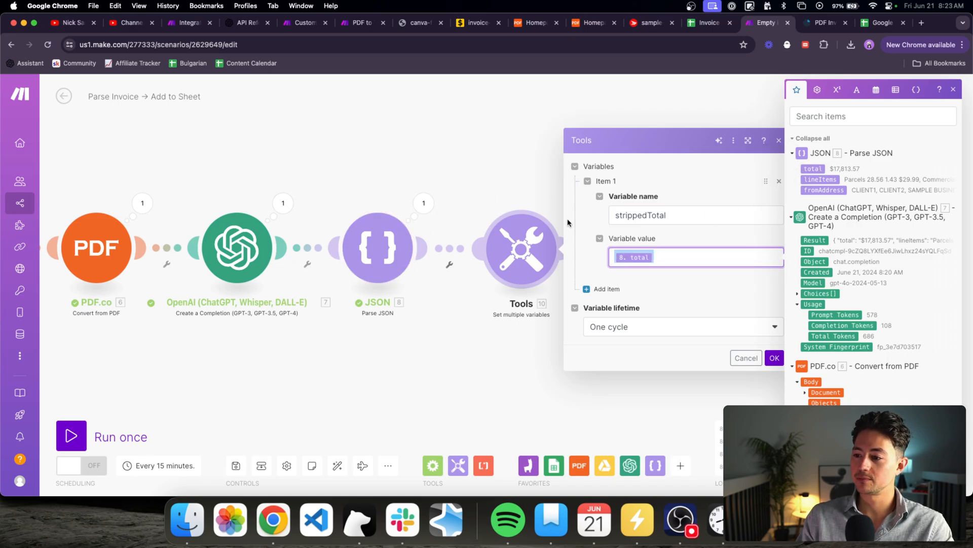
pyautogui.click(859, 97)
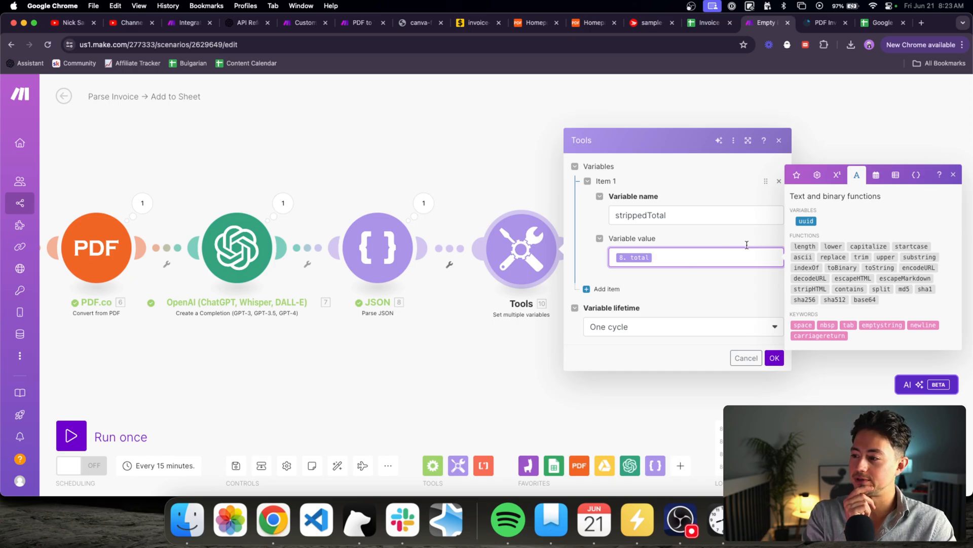
pyautogui.click(837, 176)
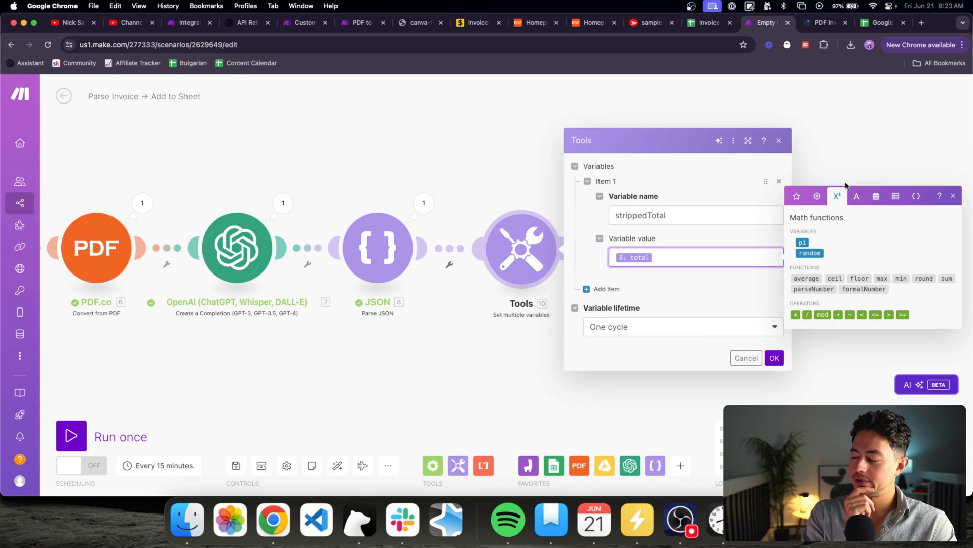
pyautogui.click(814, 289)
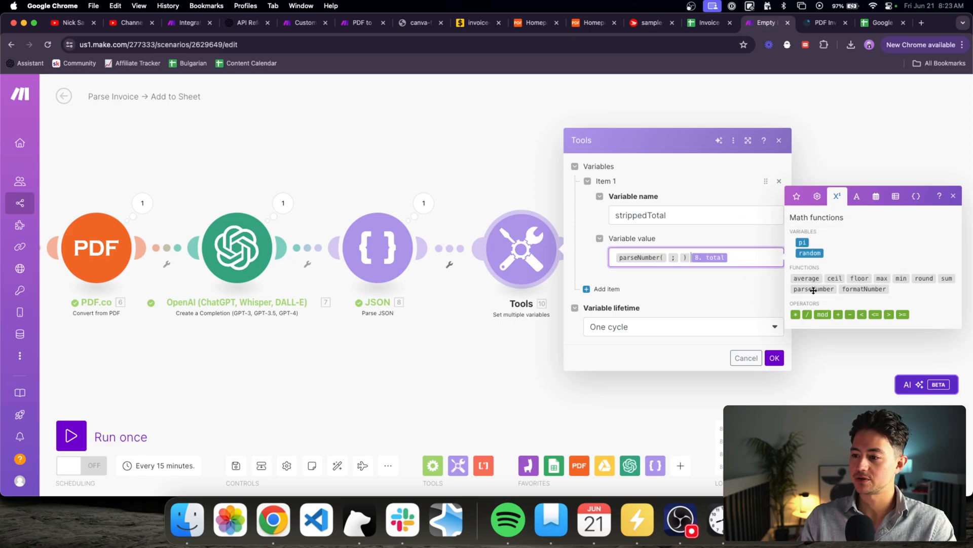
pyautogui.press('BackSpace')
pyautogui.press('BackSpace')
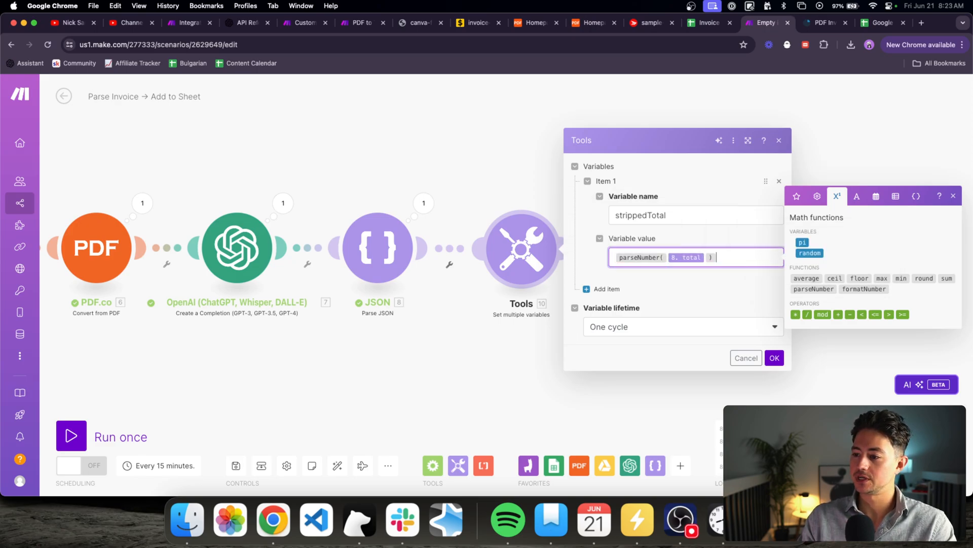
pyautogui.click(775, 358)
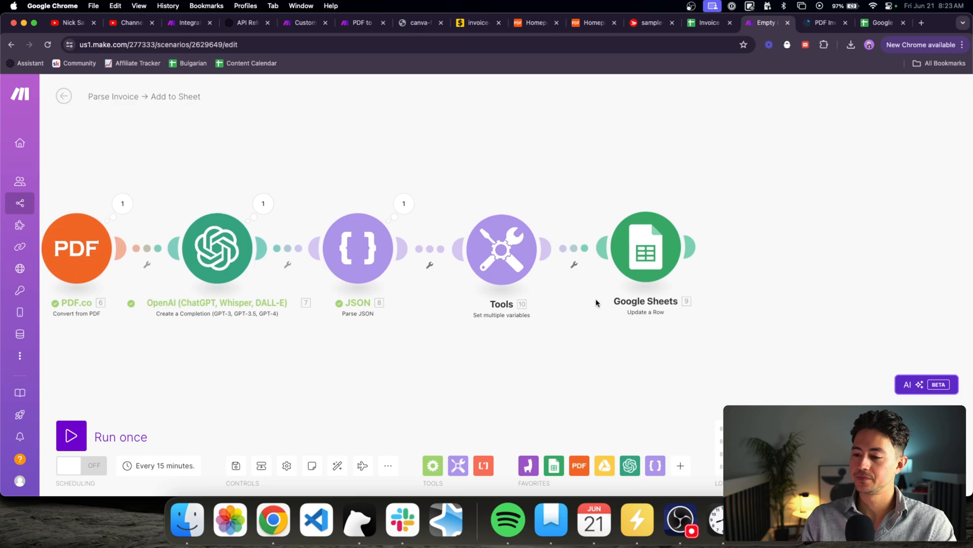
# - Copy the total value from the Parse JSON module's output bundle
pyautogui.click(407, 195)
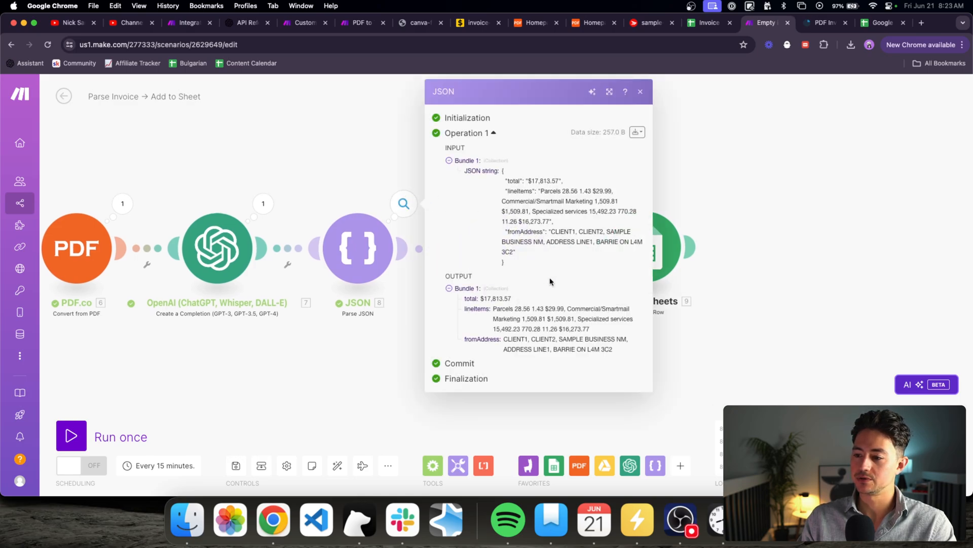
pyautogui.moveTo(510, 297); pyautogui.dragTo(480, 297)
pyautogui.press('super+c')
pyautogui.click(377, 320)
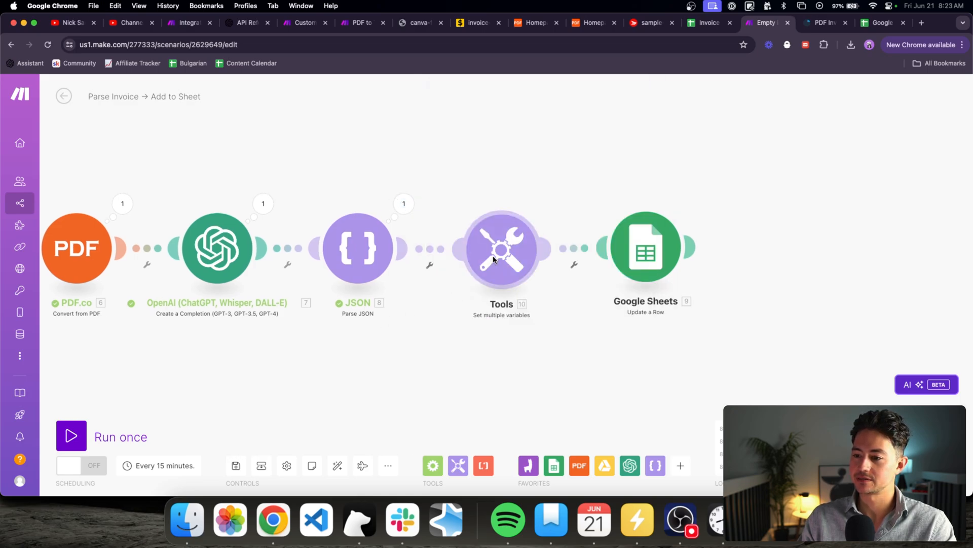
# - Run only the Tools module with the copied total $17,813.57 as input, and inspect its strippedTotal output
pyautogui.rightClick(495, 259)
pyautogui.click(513, 284)
pyautogui.press('super+v')
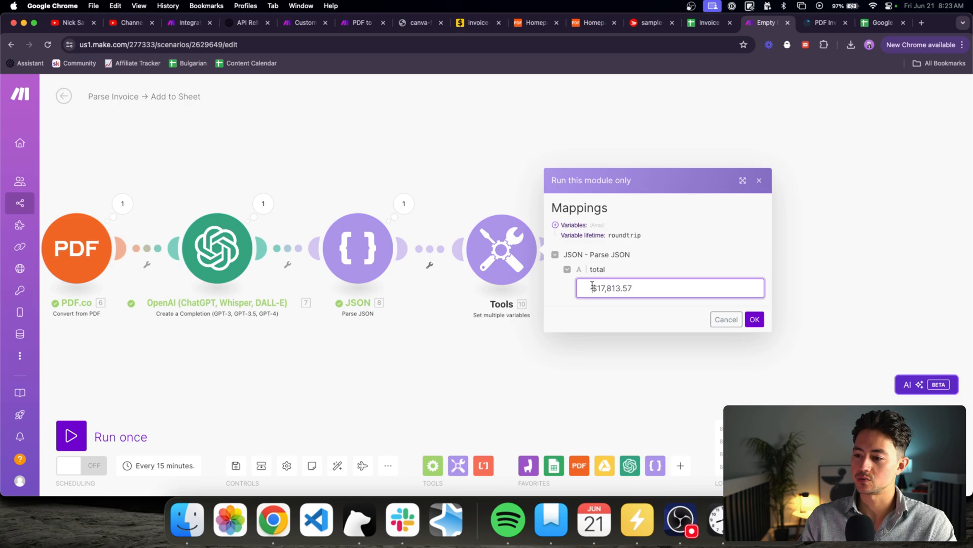
pyautogui.click(755, 319)
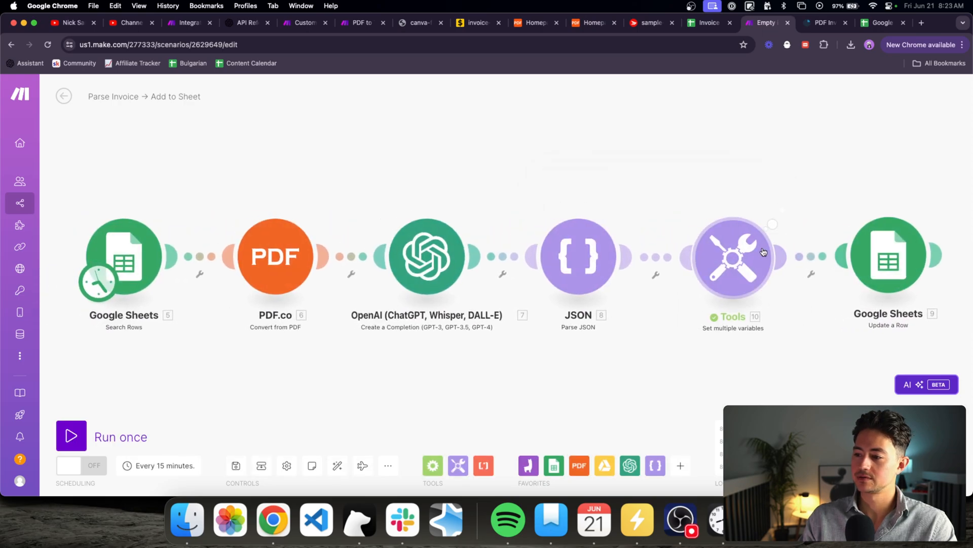
pyautogui.doubleClick(619, 258)
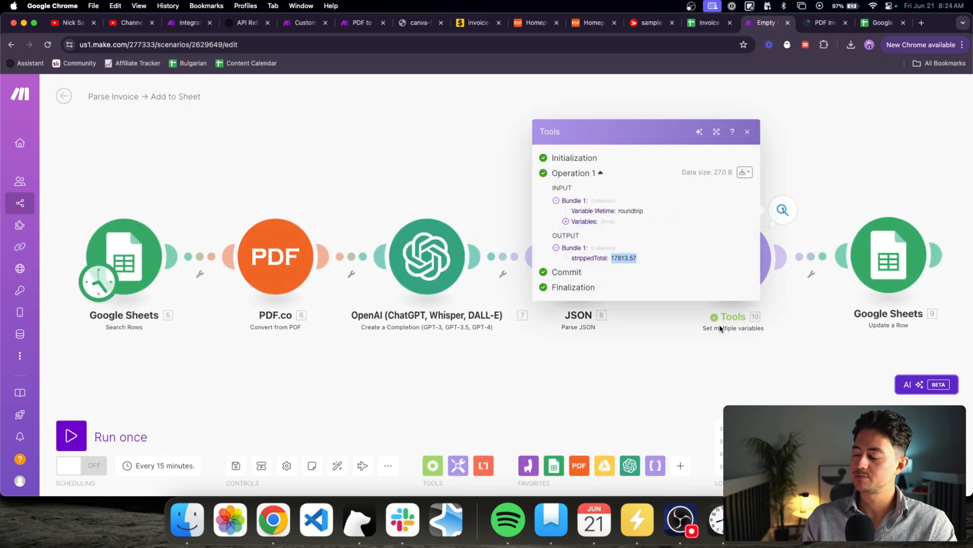
pyautogui.click(783, 210)
# - In the Google Sheets Update a Row module, replace the Total (B) mapping with strippedTotal from the Tools module and save
pyautogui.hscroll(4, 781, 212)
pyautogui.hscroll(1, 613, 172)
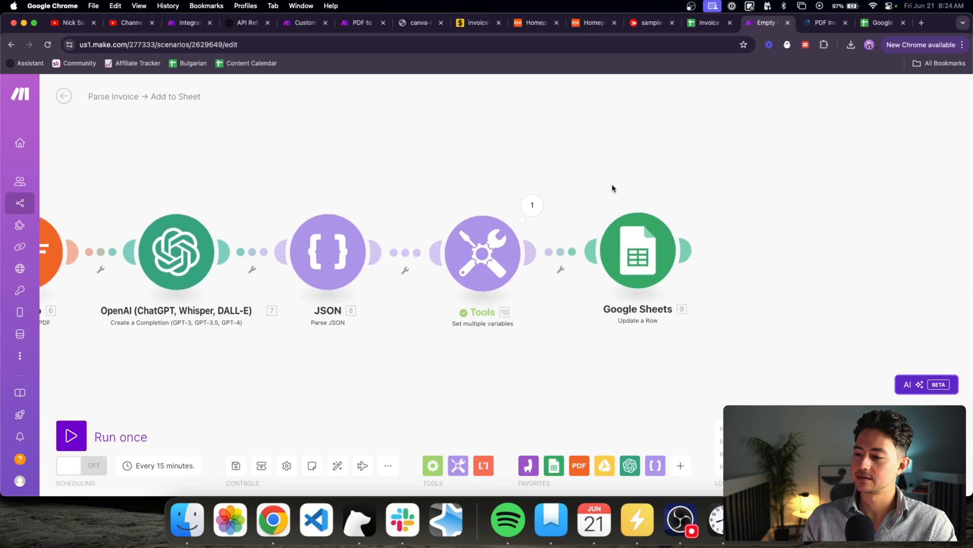
pyautogui.click(637, 251)
pyautogui.scroll(-2, 720, 272)
pyautogui.scroll(-5, 720, 272)
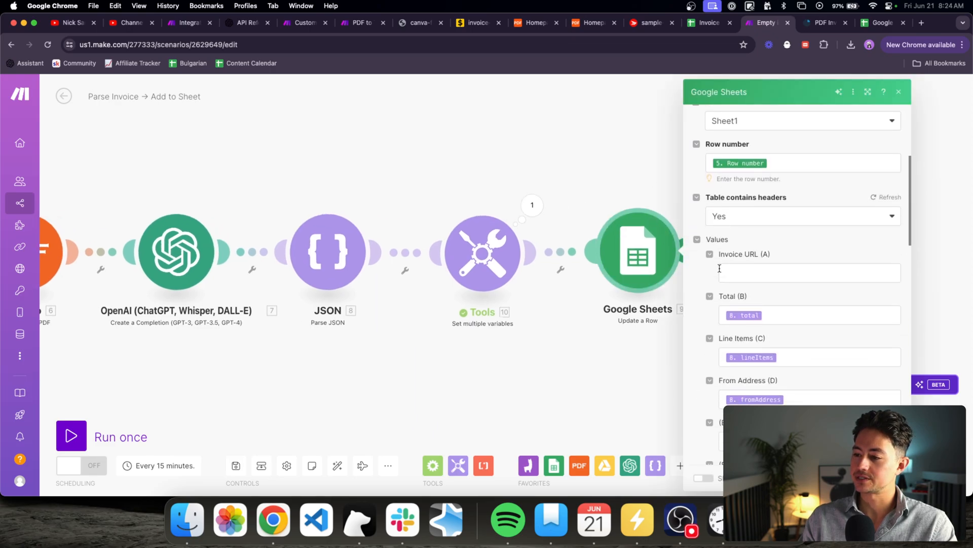
pyautogui.click(794, 246)
pyautogui.press('BackSpace')
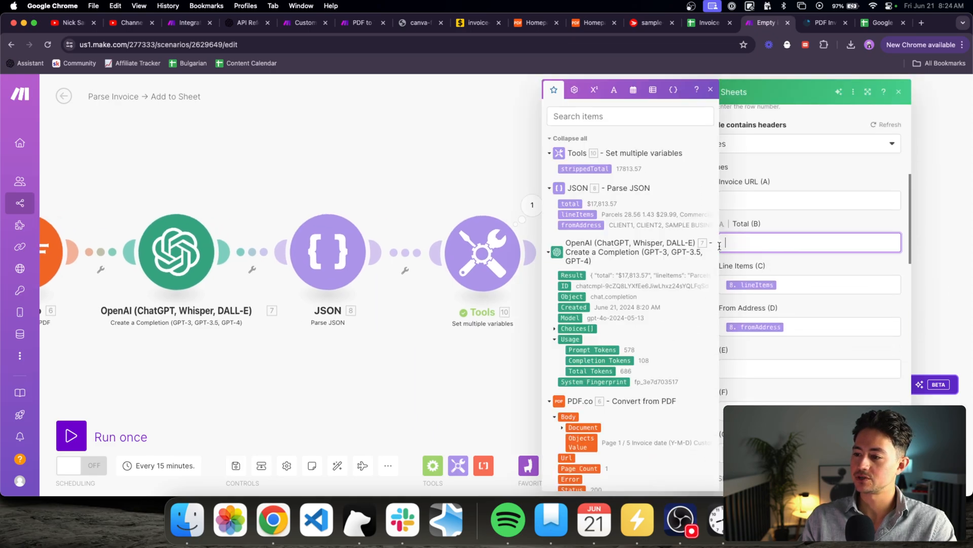
pyautogui.click(596, 168)
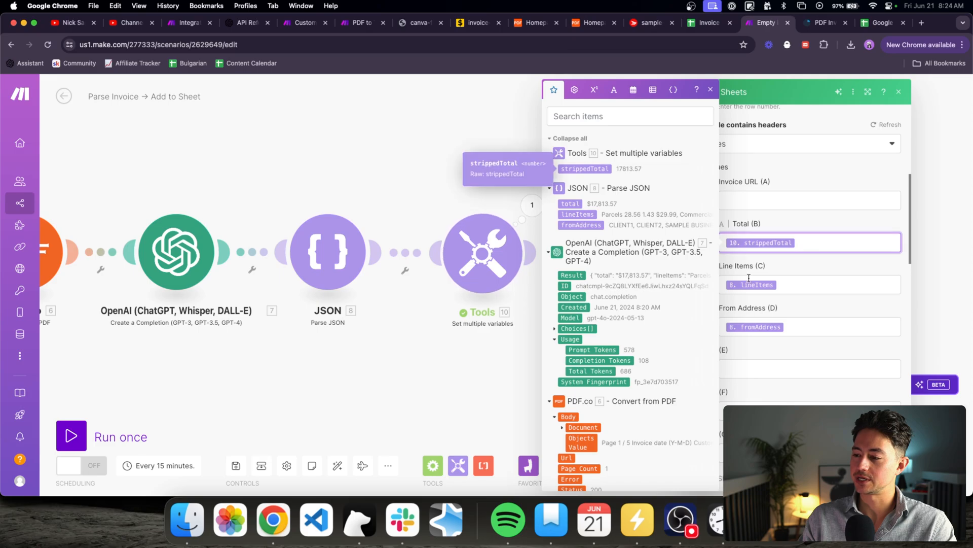
pyautogui.click(889, 477)
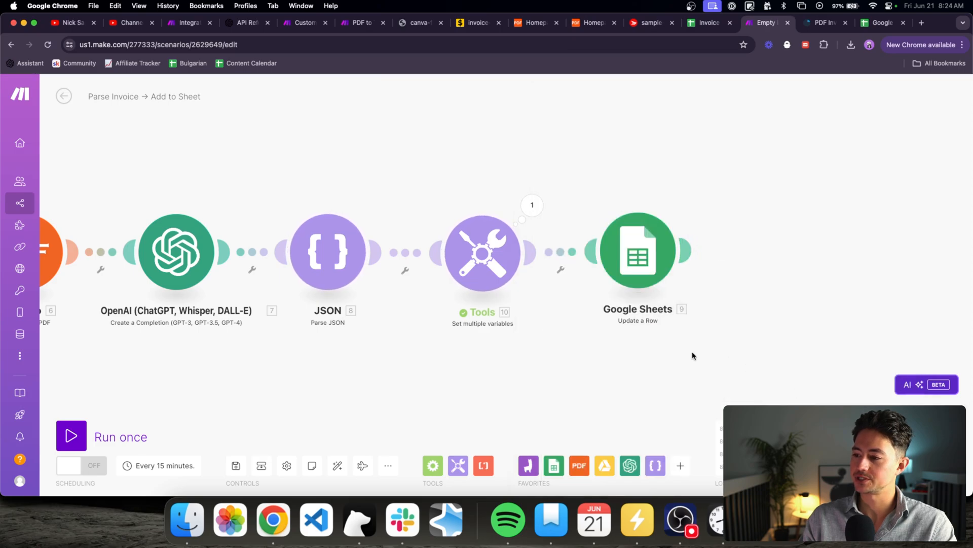
# - Check the Invoice Parsing Example sheet, return to the Make scenario and run the whole scenario once
pyautogui.moveTo(693, 351); pyautogui.dragTo(765, 352)
pyautogui.scroll(-4, 766, 352)
pyautogui.moveTo(682, 344); pyautogui.dragTo(652, 329)
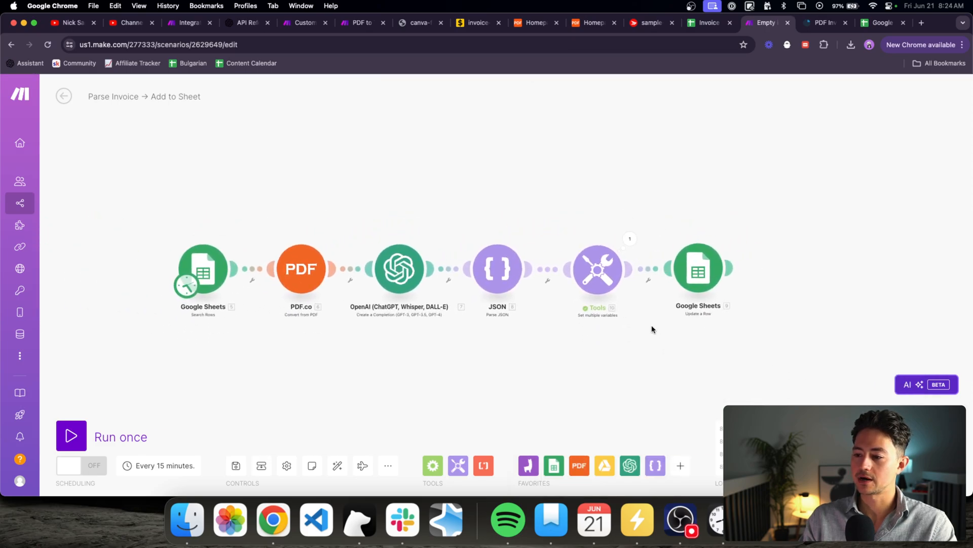
pyautogui.click(714, 29)
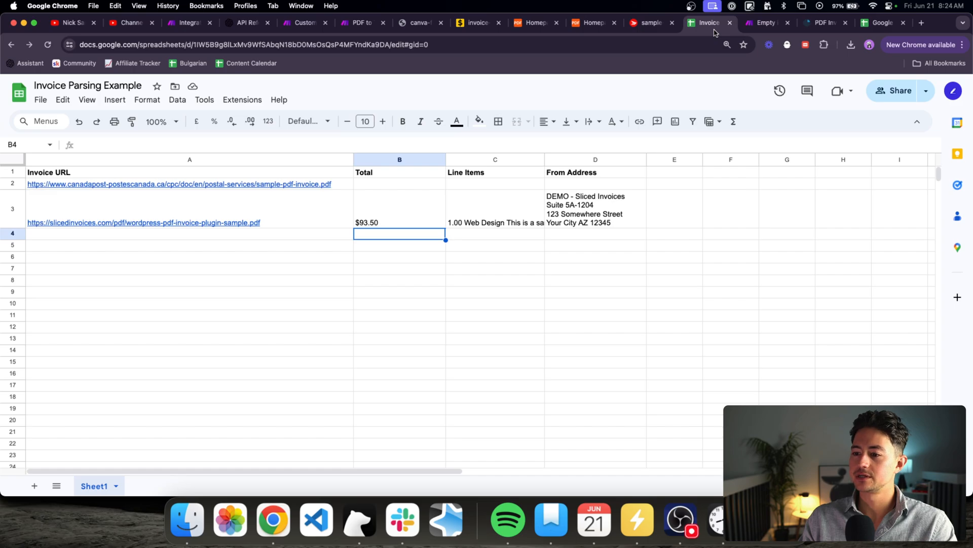
pyautogui.click(761, 25)
pyautogui.moveTo(408, 193); pyautogui.dragTo(367, 193)
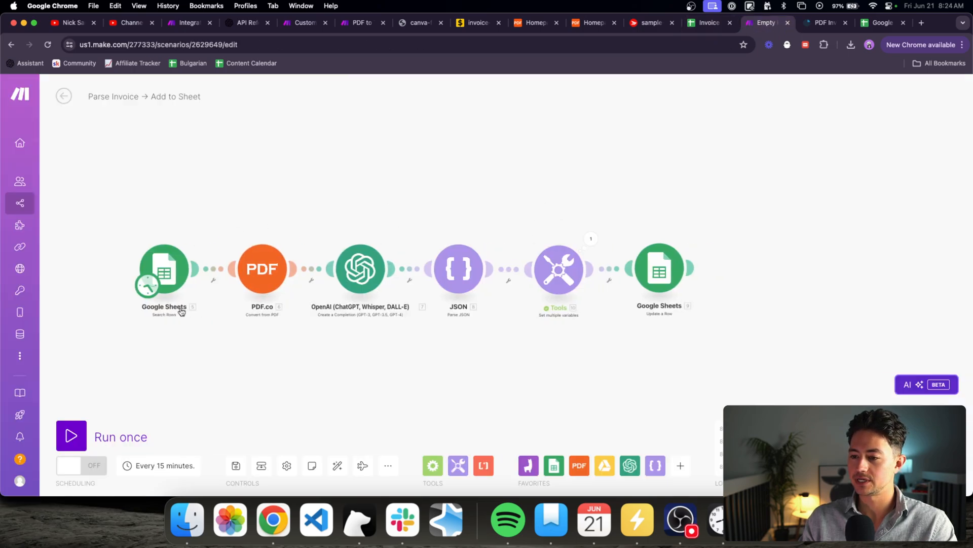
pyautogui.click(71, 435)
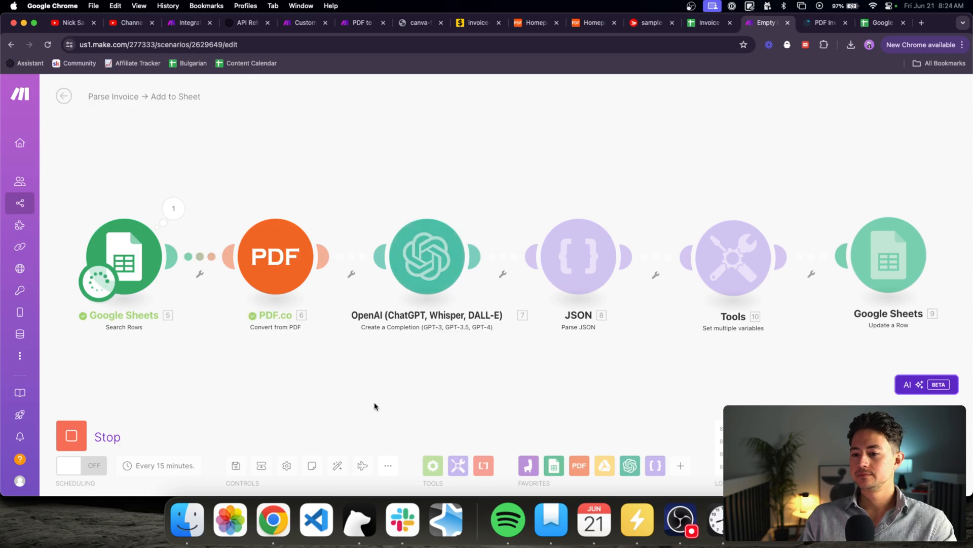
pyautogui.moveTo(612, 376); pyautogui.dragTo(591, 368)
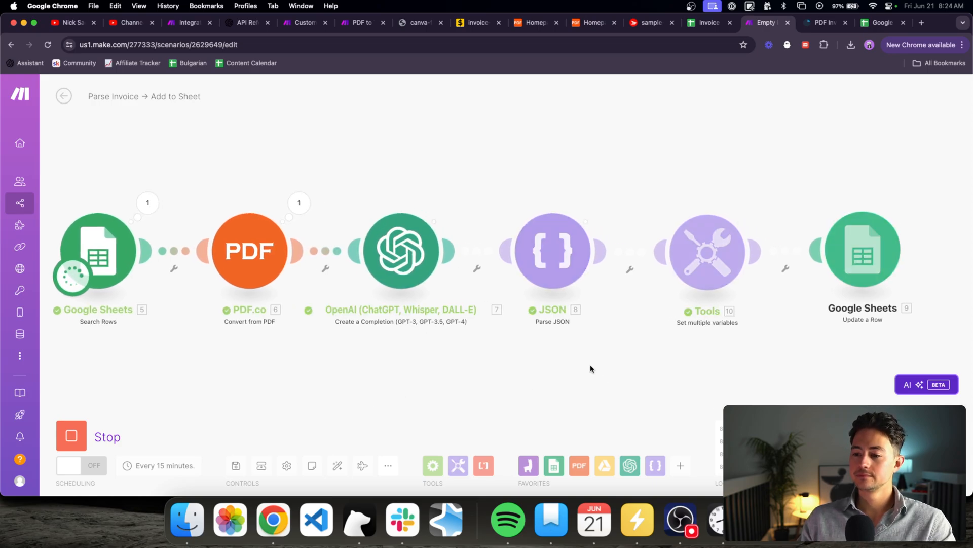
# - Switch to the Invoice Parsing Example sheet and inspect the raw Total value stored in cell B2
pyautogui.click(712, 26)
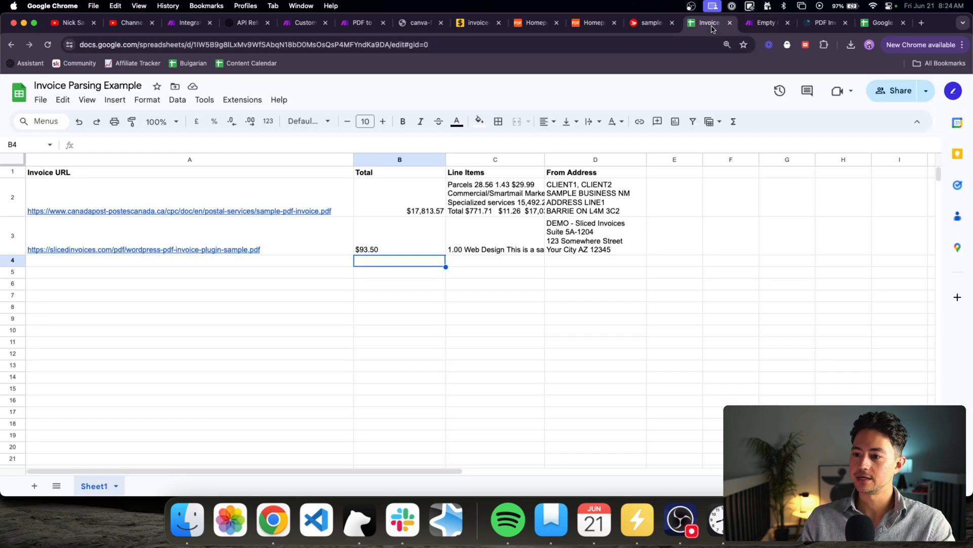
pyautogui.click(426, 210)
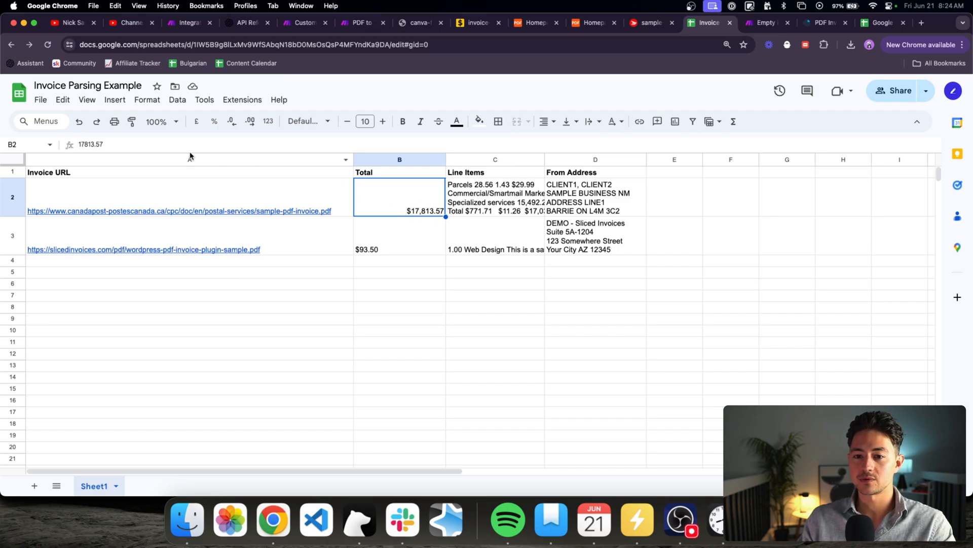
pyautogui.moveTo(113, 146); pyautogui.dragTo(74, 147)
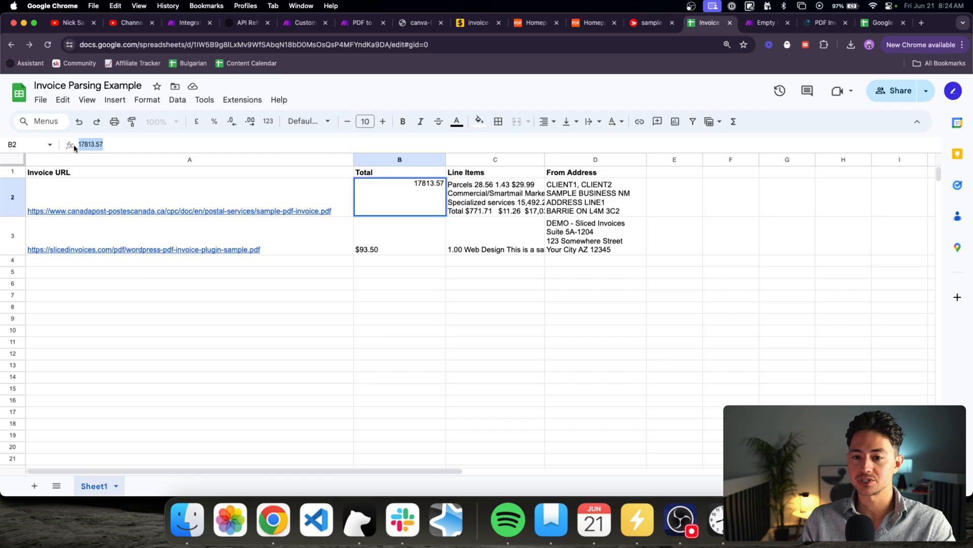
pyautogui.press('Return')
# - Apply the US Dollar number format to the Total column cells B2:B1000
pyautogui.click(393, 199)
pyautogui.hotkey('ctrl', 'shift', 'Down')
pyautogui.hotkey('ctrl', 'shift', 'Down')
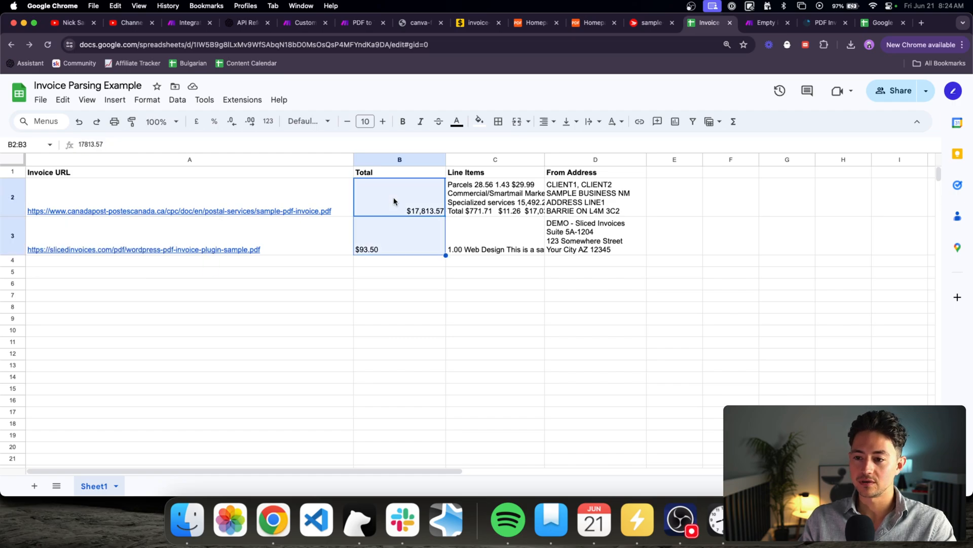
pyautogui.click(147, 100)
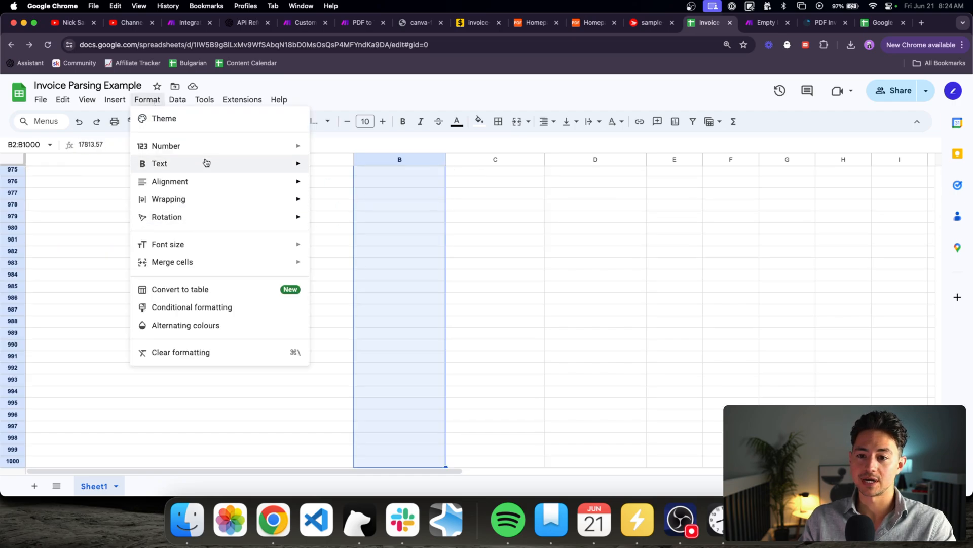
pyautogui.moveTo(234, 150)
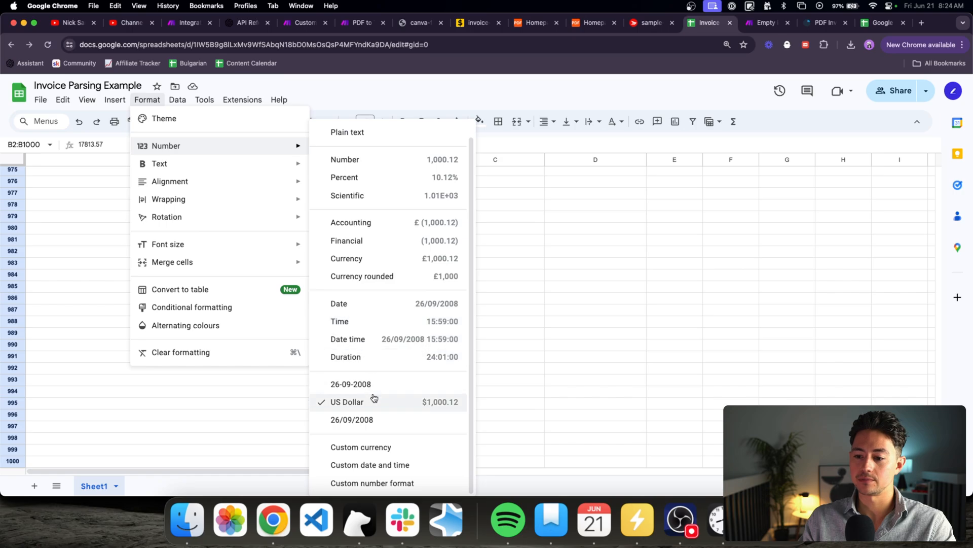
pyautogui.click(430, 403)
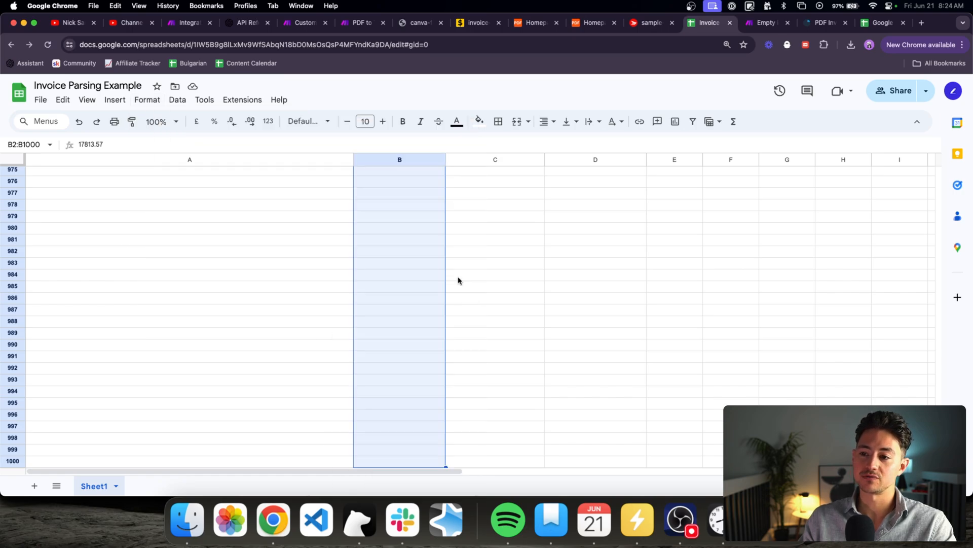
# - Try the formula =17813.57*1100 in cell B2 to test the total as a number, and discard the edit
pyautogui.press('super+Up')
pyautogui.press('Down')
pyautogui.press('Return')
pyautogui.press('super+Left')
pyautogui.write('=')
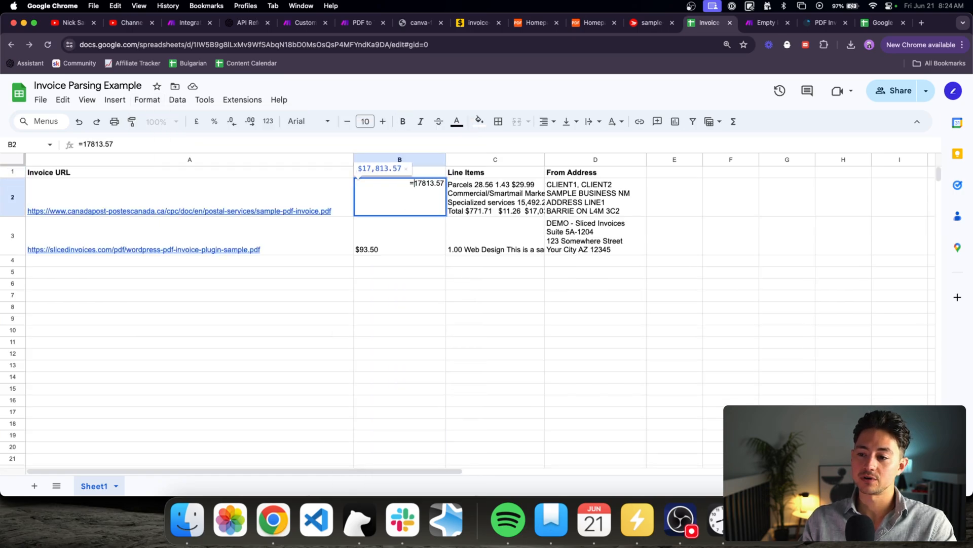
pyautogui.press('super+Right')
pyautogui.write('*5')
pyautogui.press('BackSpace')
pyautogui.write('1100')
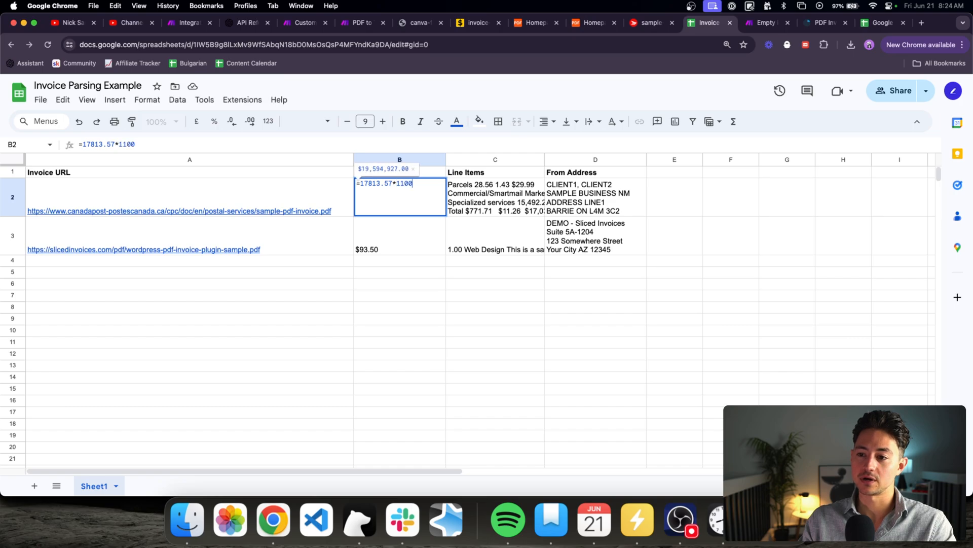
pyautogui.press('Escape')
# - Try the formula =$93.50*50 in cell B3 and undo the entry
pyautogui.press('Down')
pyautogui.press('Return')
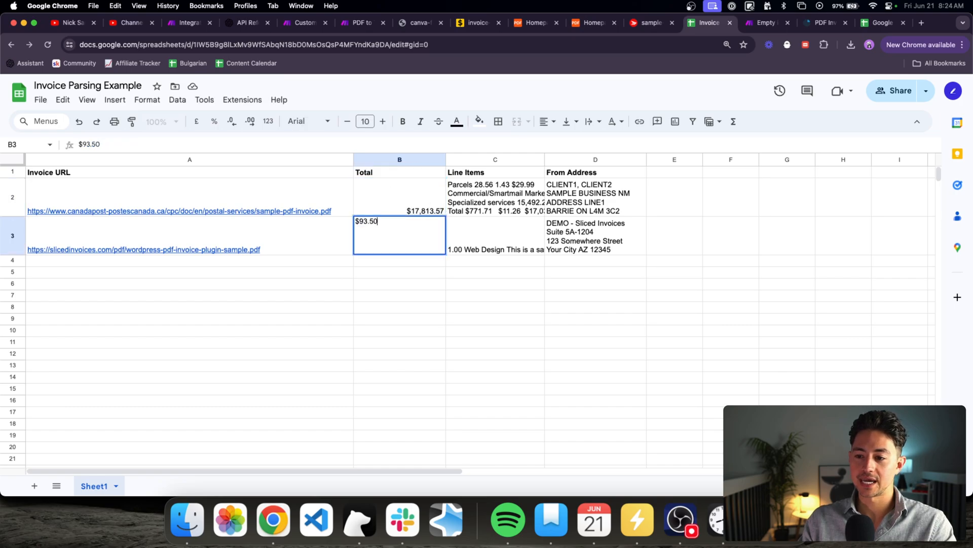
pyautogui.write('=')
pyautogui.press('super+Right')
pyautogui.write('*10')
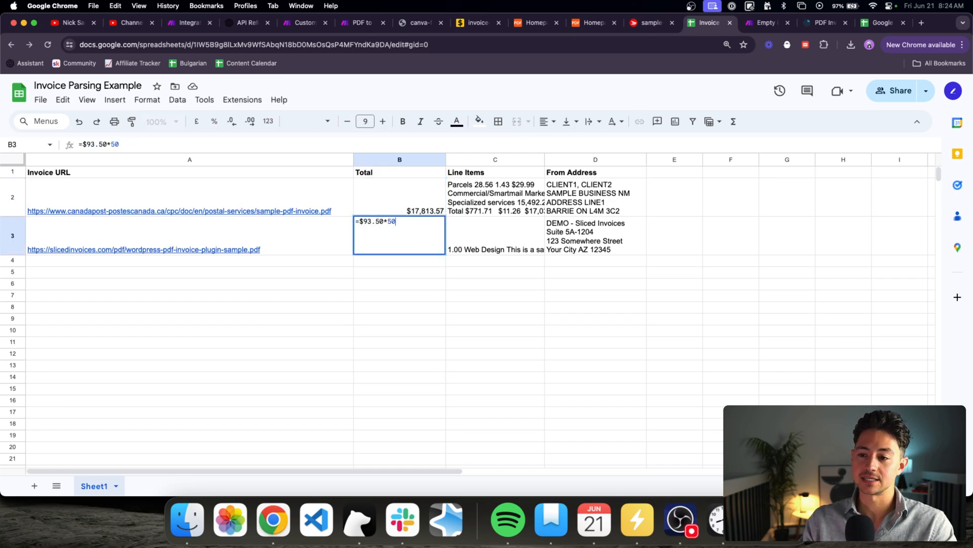
pyautogui.press('Return')
pyautogui.press('Up')
pyautogui.press('Down')
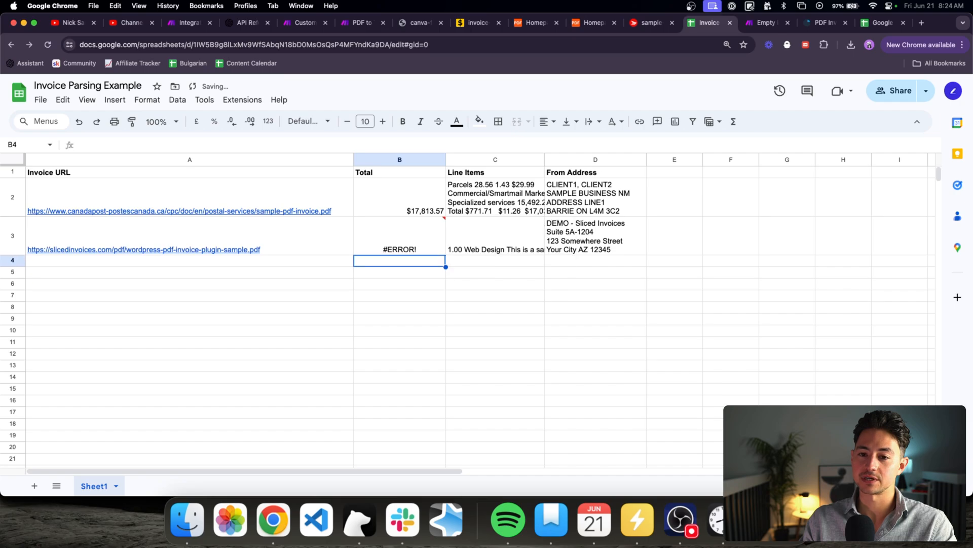
pyautogui.press('super+z')
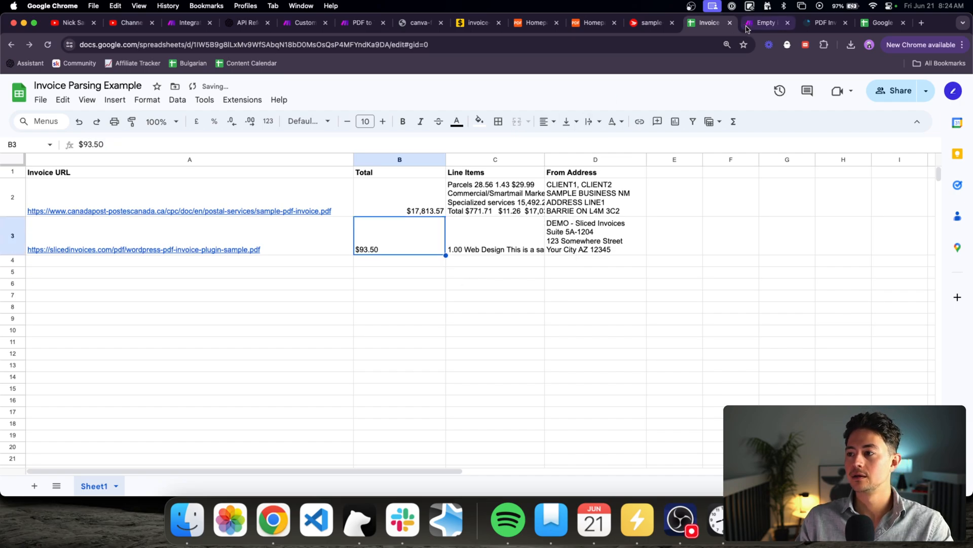
# - Back in Make, set the Google Sheets Search Rows module's row limit to 2, save it and run the scenario once
pyautogui.click(763, 22)
pyautogui.click(163, 246)
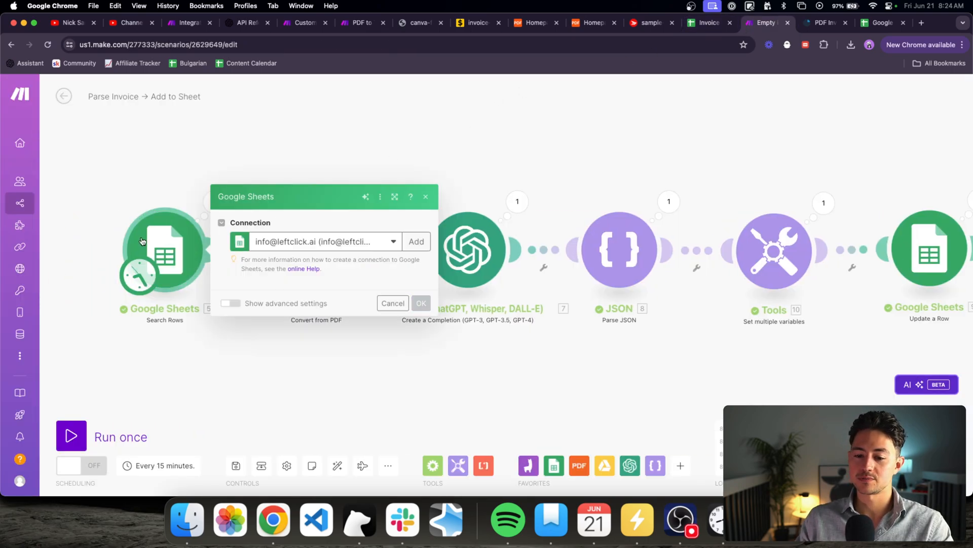
pyautogui.click(333, 447)
pyautogui.press('BackSpace')
pyautogui.write('2')
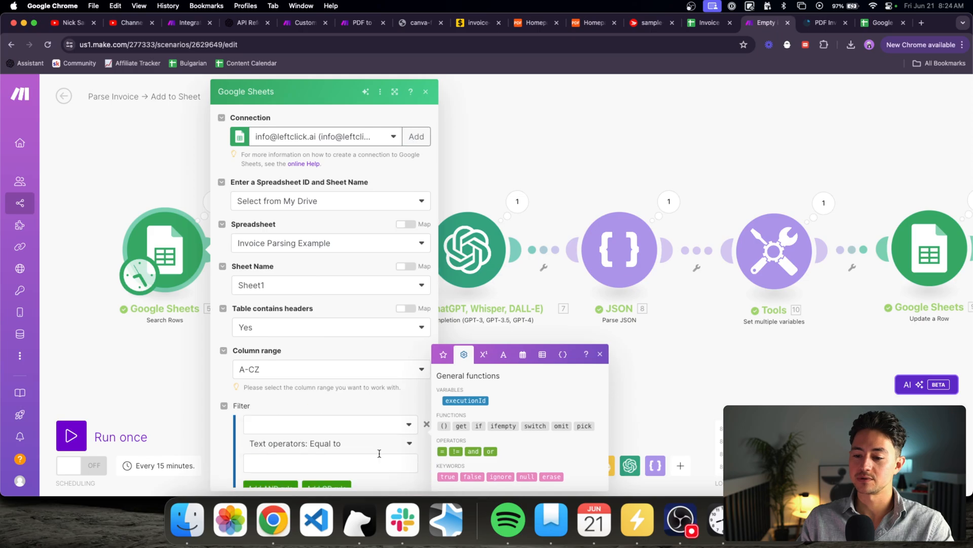
pyautogui.click(420, 477)
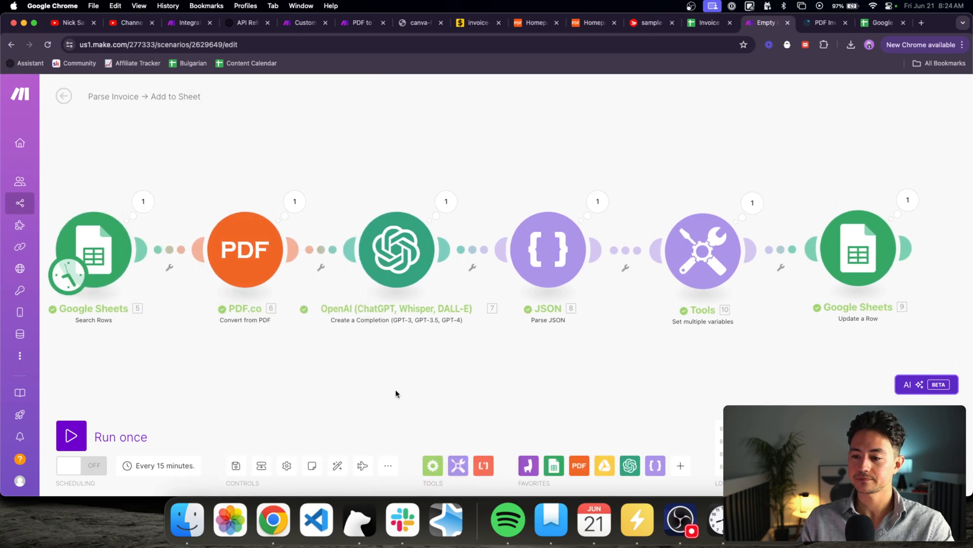
pyautogui.click(72, 432)
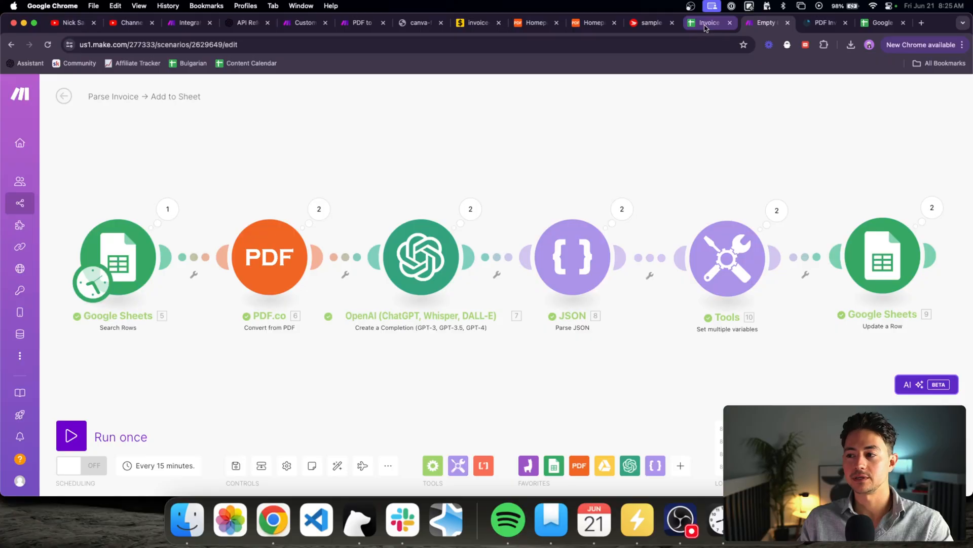
# - Return to the Invoice Parsing Example sheet and autofit all column widths to their contents
pyautogui.click(706, 26)
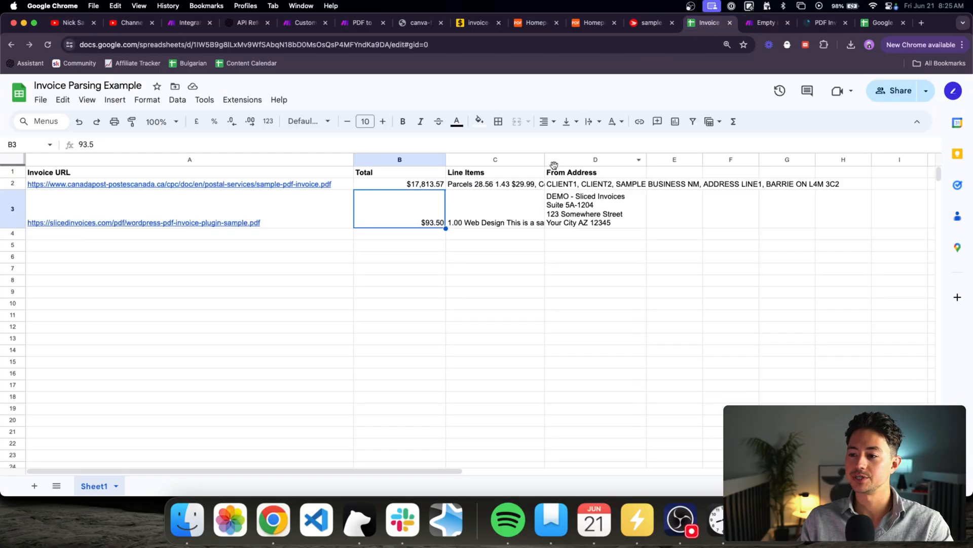
pyautogui.click(551, 206)
pyautogui.click(439, 209)
pyautogui.press('super+a')
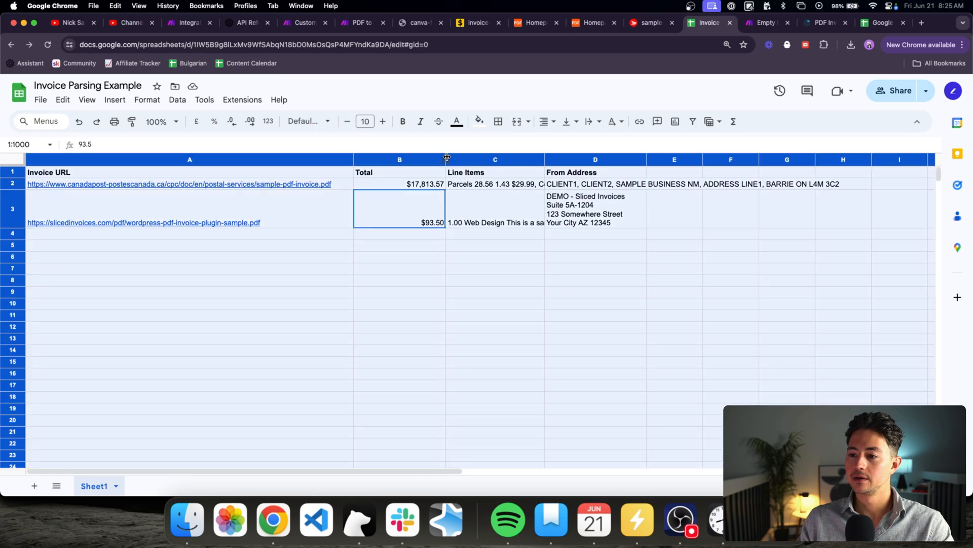
pyautogui.doubleClick(445, 159)
# - Examine the Total values in cells B2 and B3 and the line items beside them
pyautogui.click(362, 186)
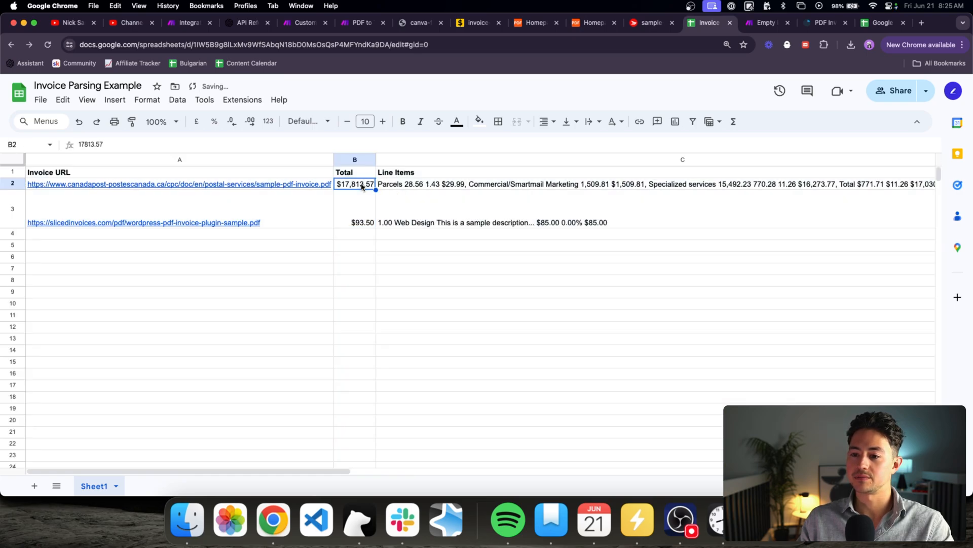
pyautogui.press('Down')
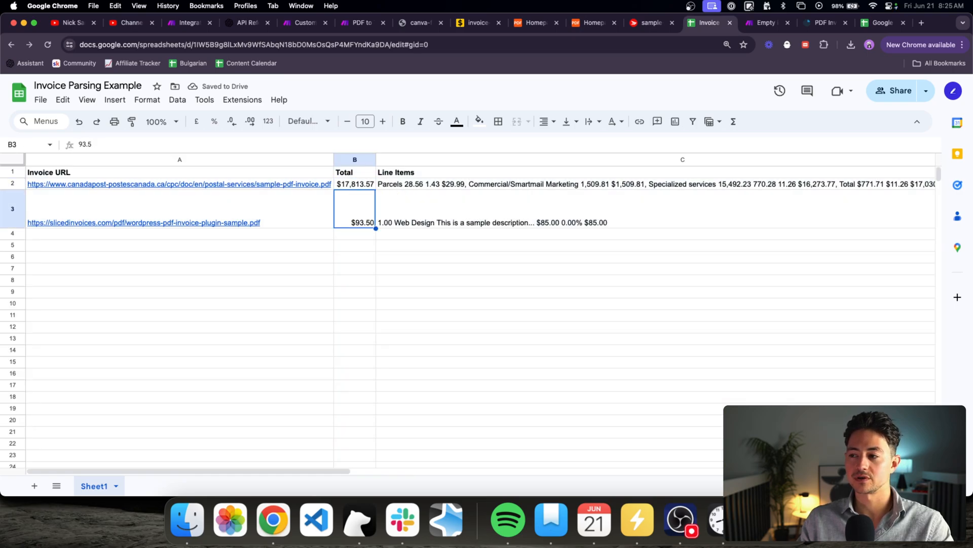
pyautogui.press('Up')
pyautogui.press('Down')
pyautogui.press('Up')
pyautogui.press('Down')
pyautogui.hscroll(1, 459, 211)
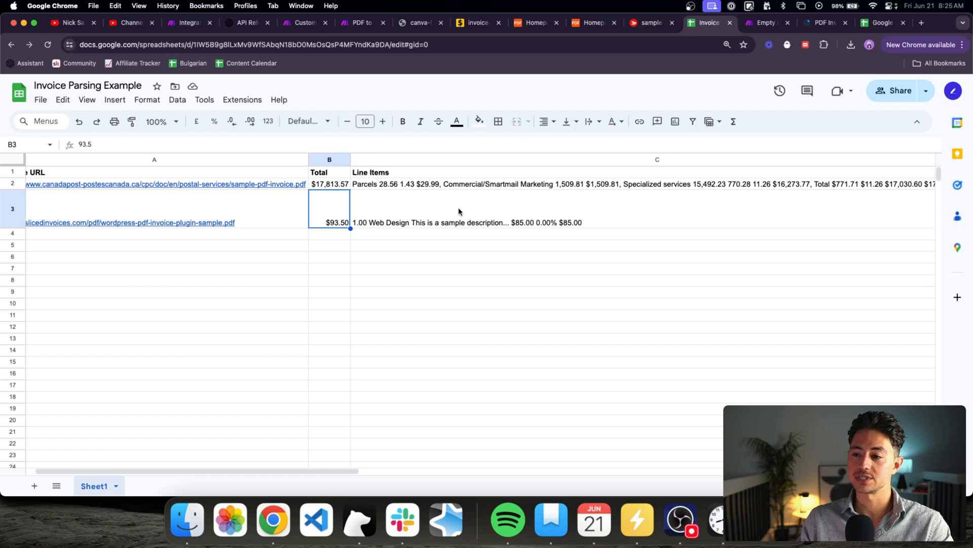
# - Examine the Line Items text in cells C2 and C3 and the From Address column of the invoice sheet
pyautogui.hscroll(3, 458, 211)
pyautogui.click(462, 187)
pyautogui.hscroll(3, 462, 188)
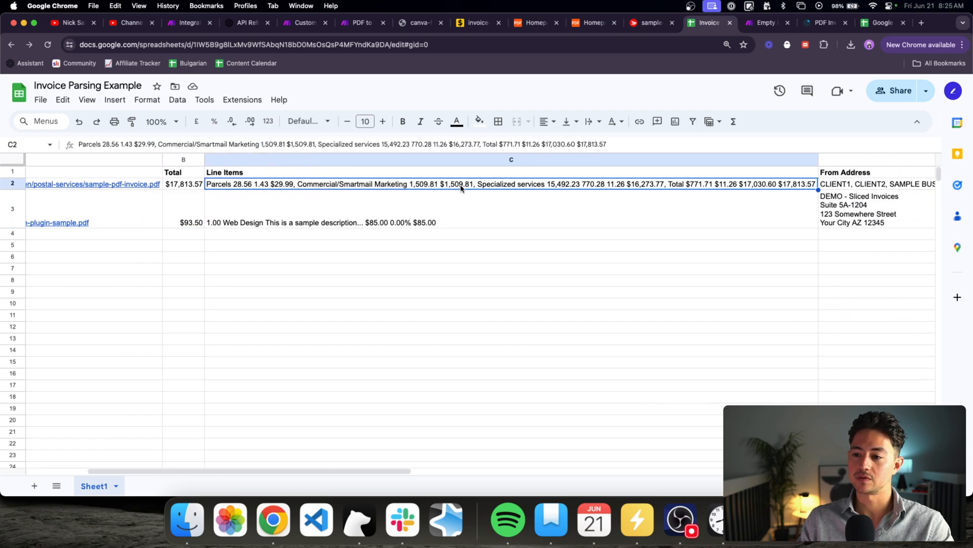
pyautogui.hscroll(3, 563, 201)
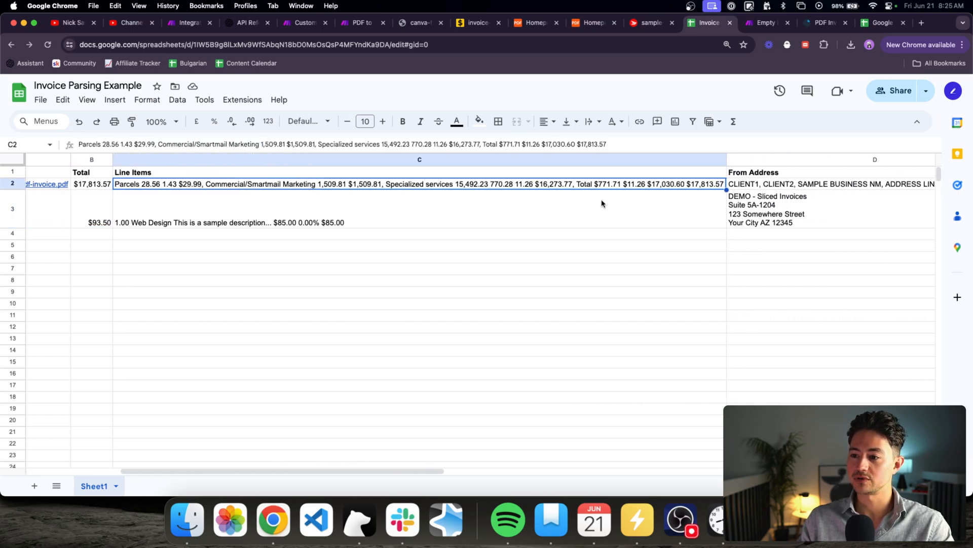
pyautogui.hscroll(1, 602, 203)
pyautogui.doubleClick(482, 187)
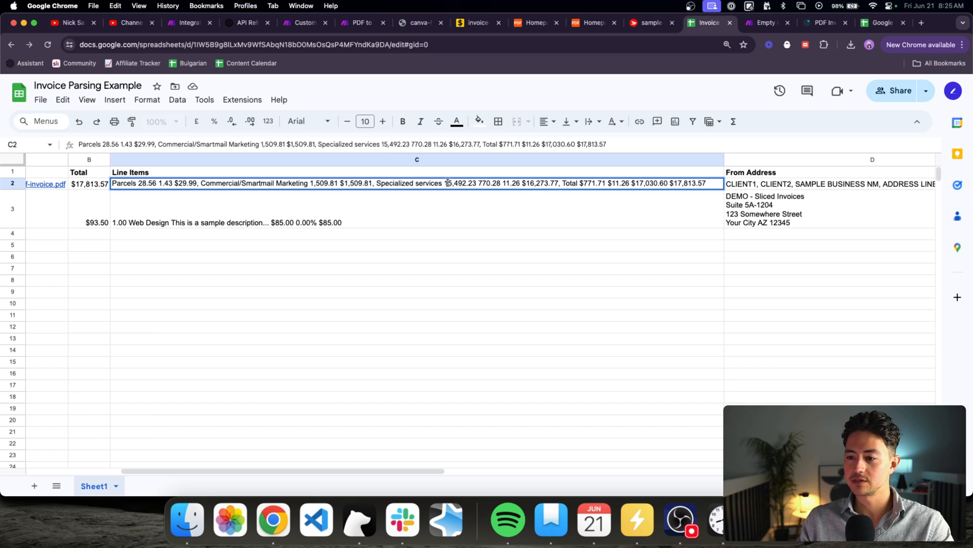
pyautogui.moveTo(447, 182); pyautogui.dragTo(720, 193)
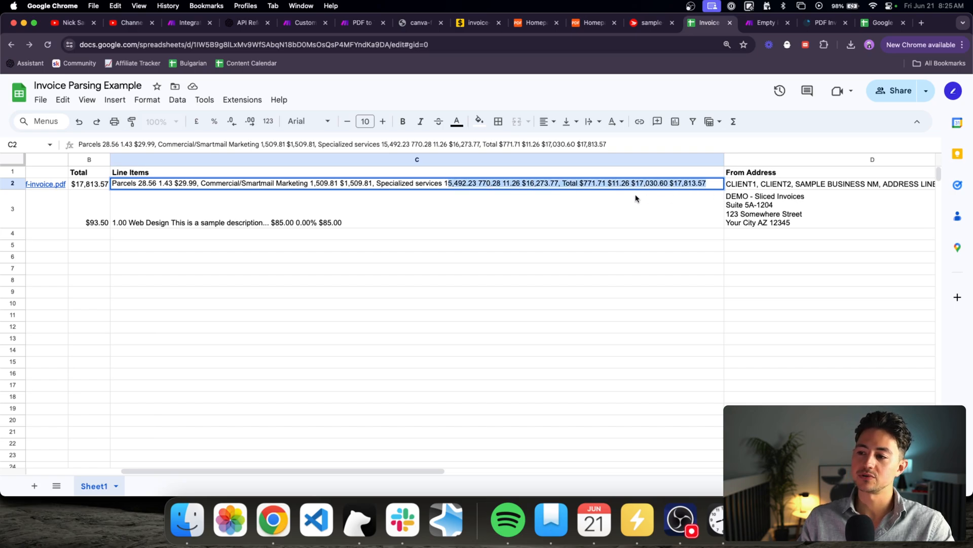
pyautogui.click(447, 182)
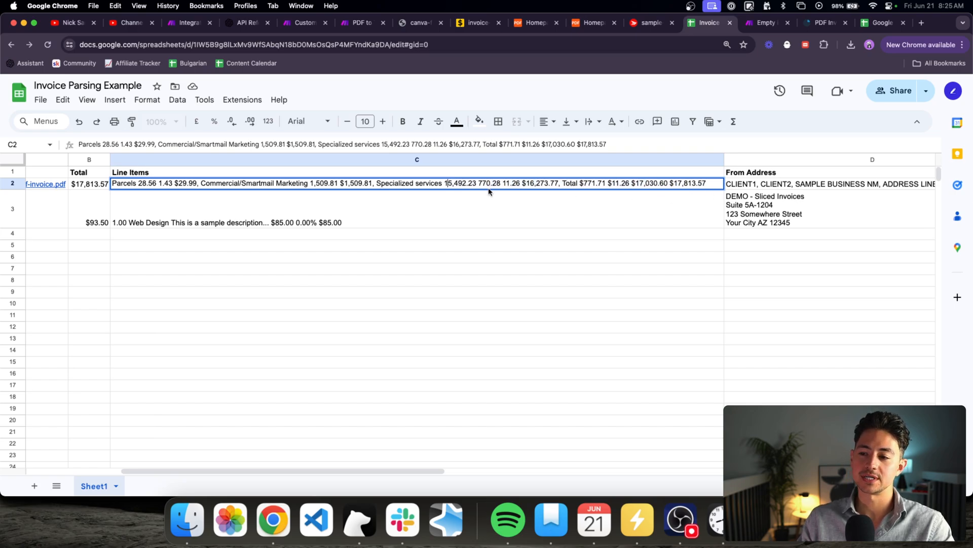
pyautogui.press('Return')
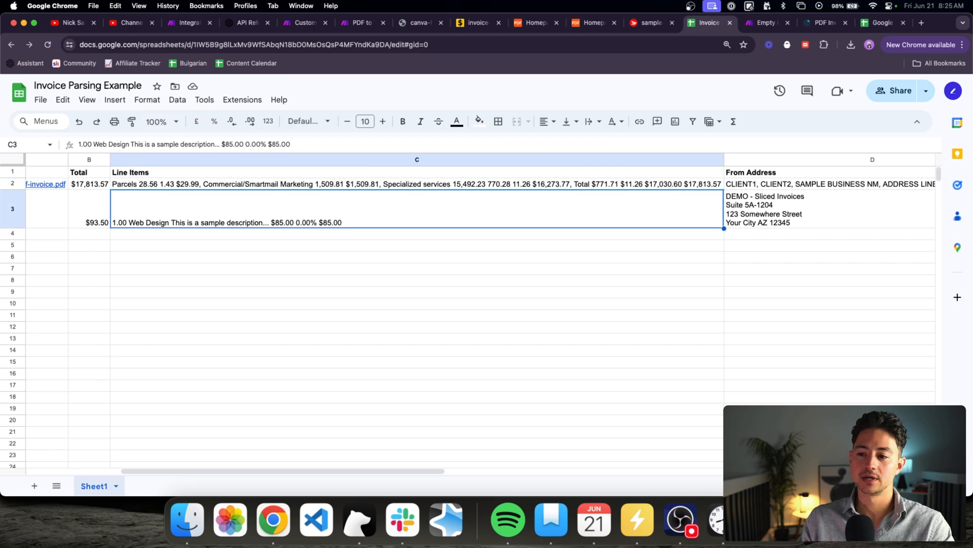
pyautogui.hscroll(10, 411, 162)
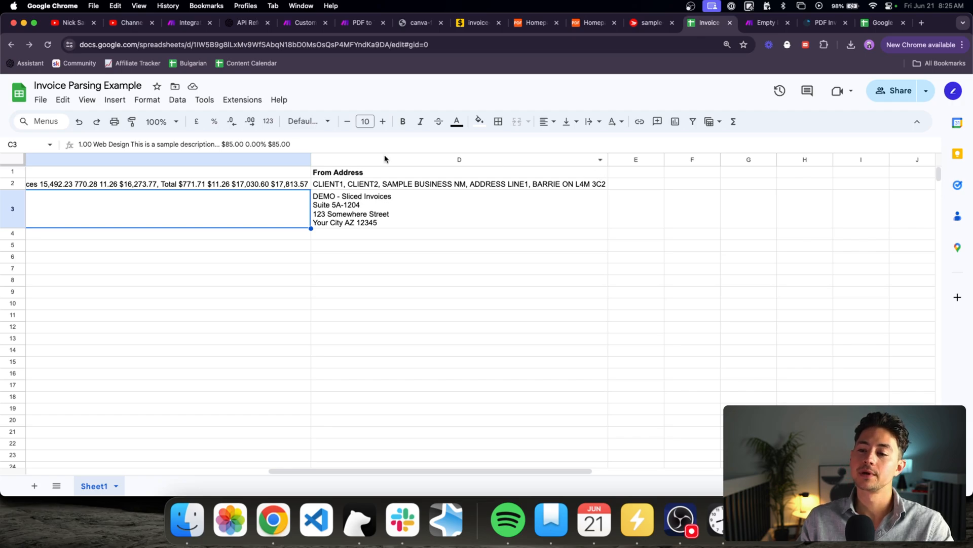
pyautogui.hscroll(-10, 437, 233)
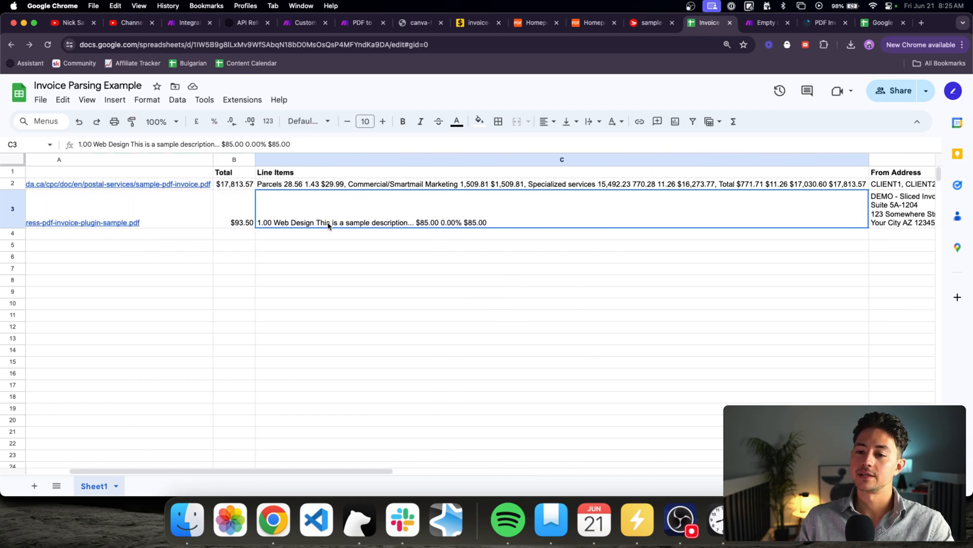
# - Switch to the Make scenario, set the PDF.co module's convert type to PDF to Text and save the module
pyautogui.click(765, 23)
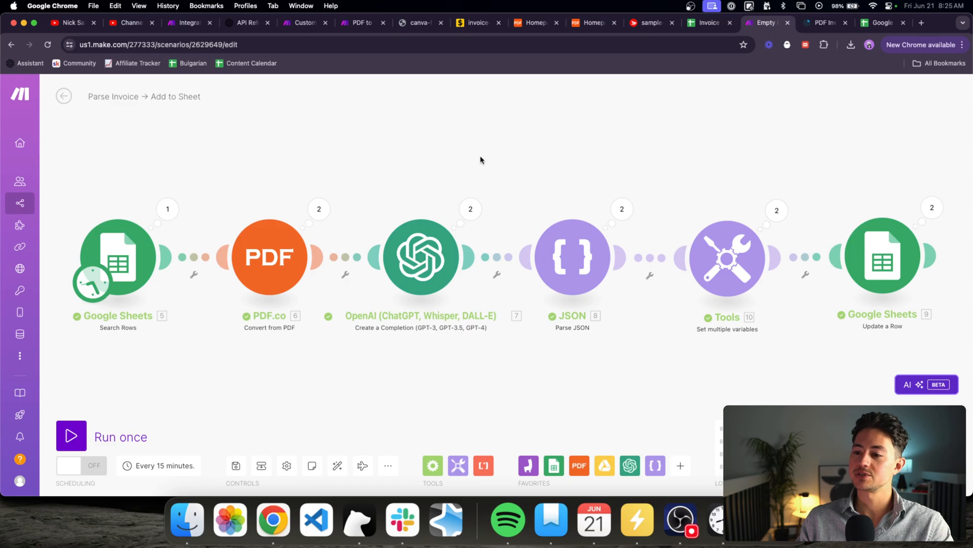
pyautogui.hscroll(-3, 494, 163)
pyautogui.click(329, 243)
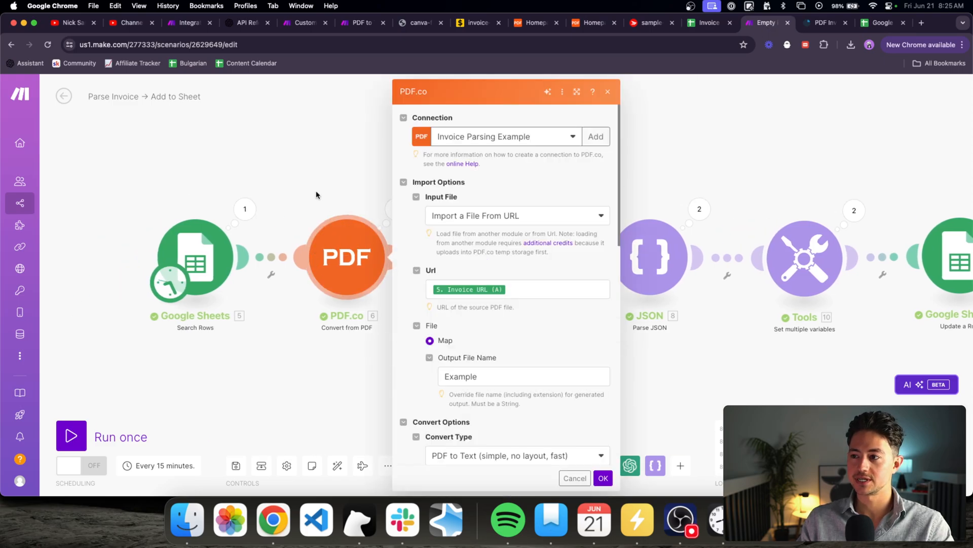
pyautogui.scroll(-5, 428, 226)
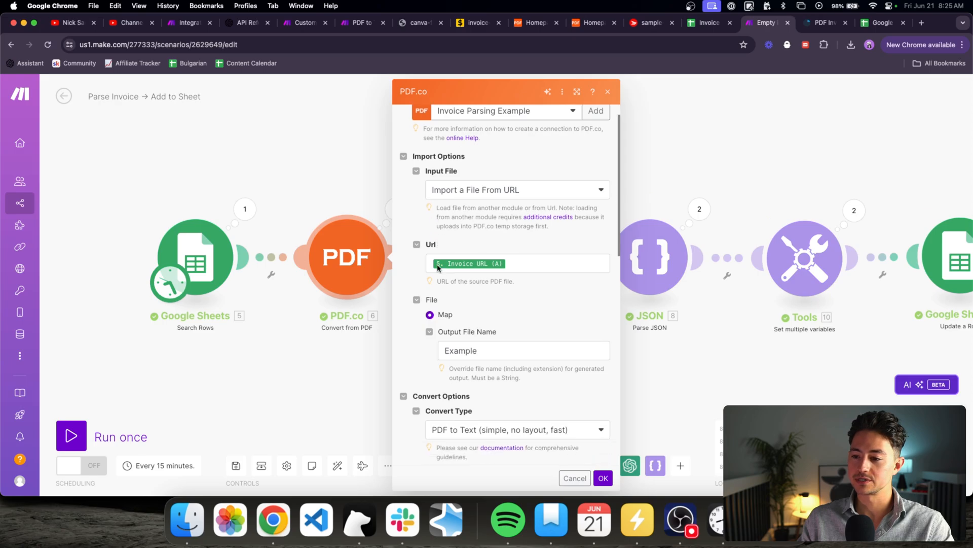
pyautogui.click(500, 291)
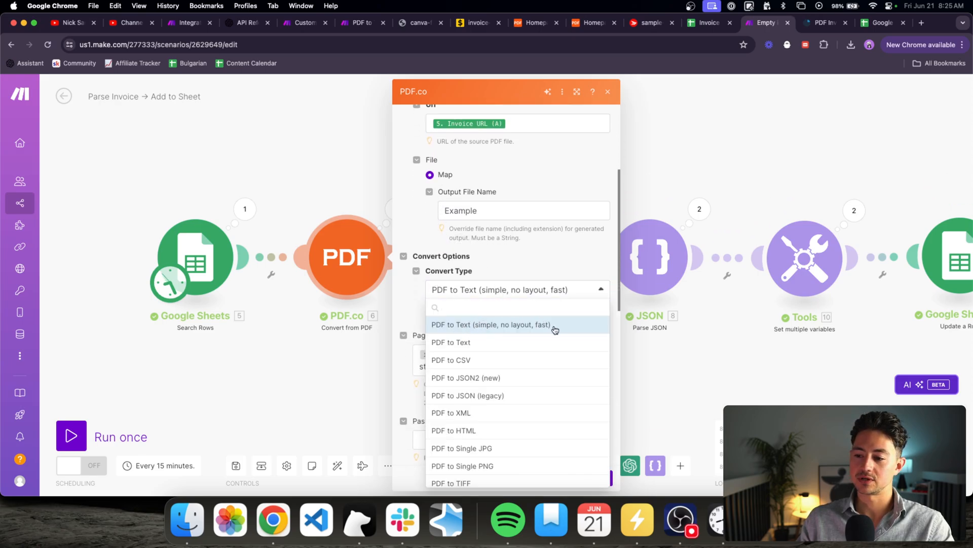
pyautogui.click(463, 343)
pyautogui.scroll(-10, 471, 360)
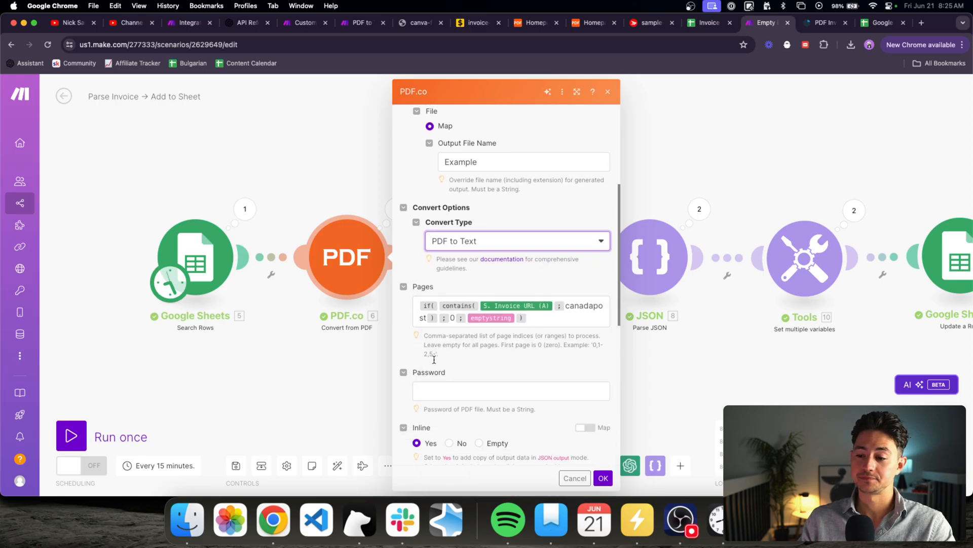
pyautogui.scroll(8, 512, 363)
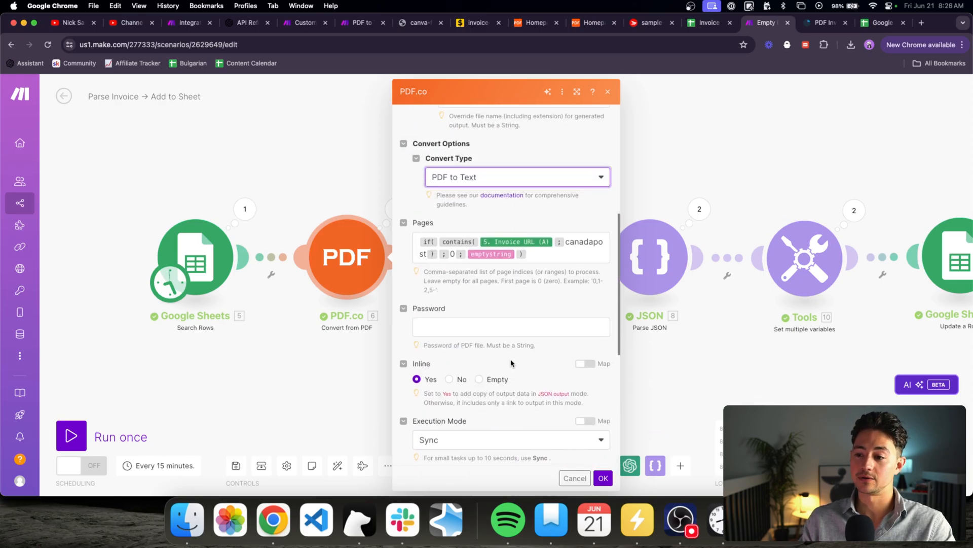
pyautogui.click(604, 478)
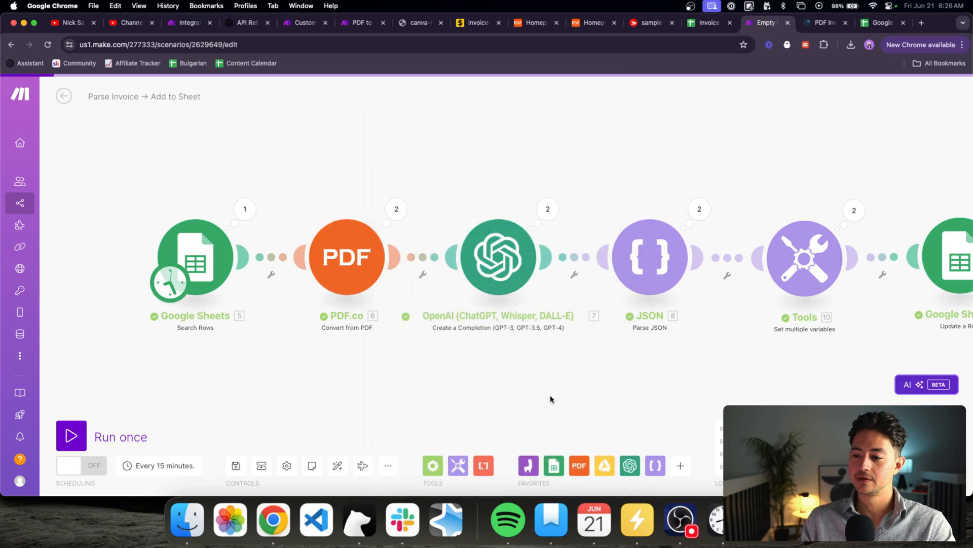
# - Unlink the PDF.co module from the OpenAI module and set the Search Rows module's maximum number of returned rows to 1
pyautogui.click(423, 274)
pyautogui.click(443, 285)
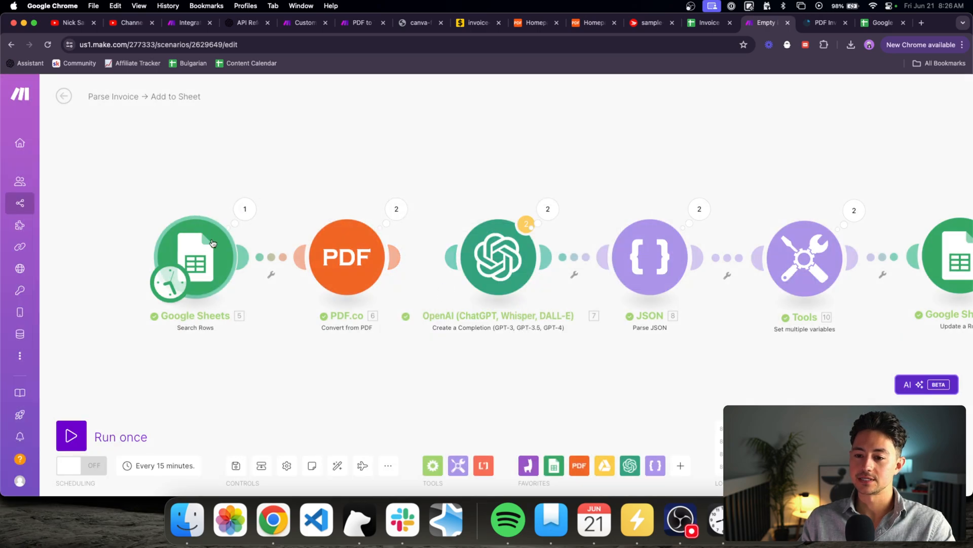
pyautogui.click(203, 248)
pyautogui.scroll(-2, 398, 265)
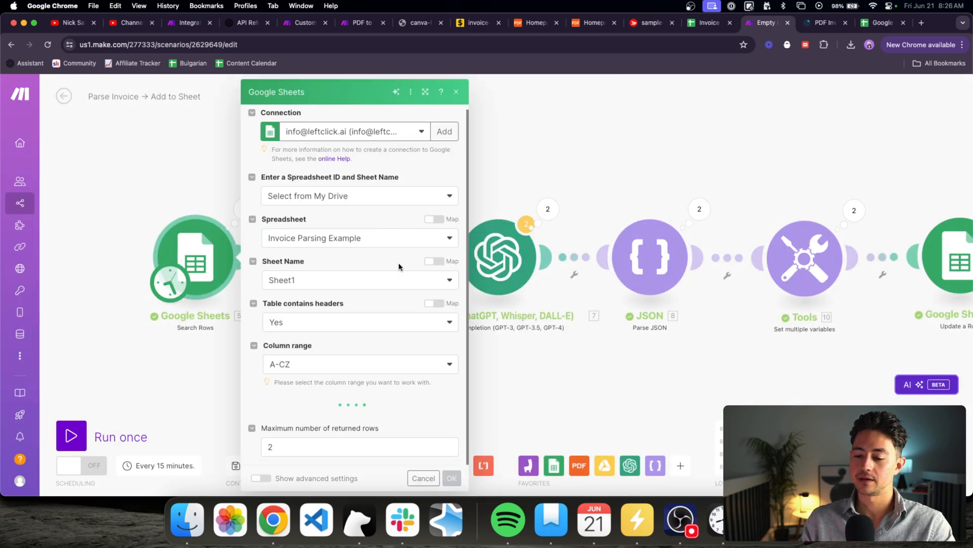
pyautogui.click(384, 446)
pyautogui.press('BackSpace')
pyautogui.write('1')
pyautogui.click(455, 476)
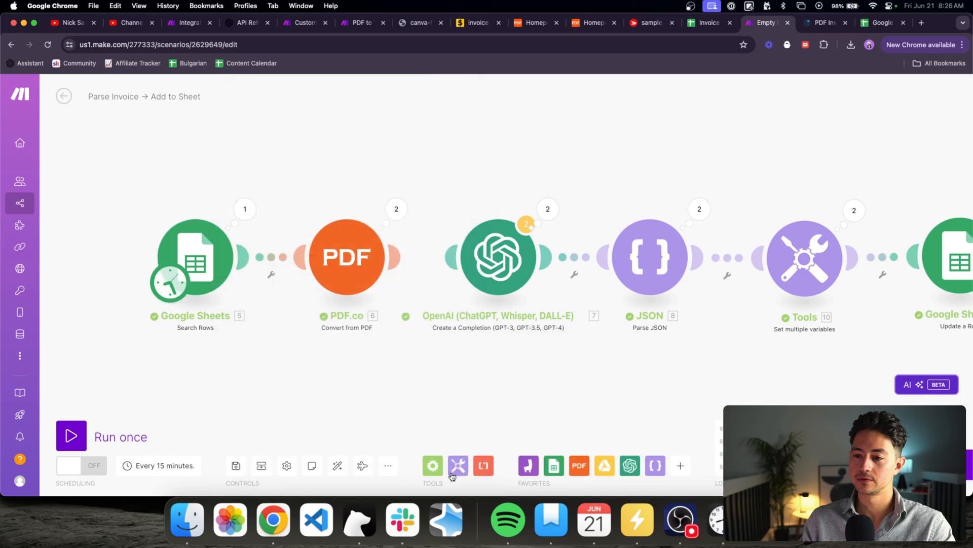
# - Run the scenario once and examine the converted invoice text in the body of the PDF.co module's output
pyautogui.click(94, 444)
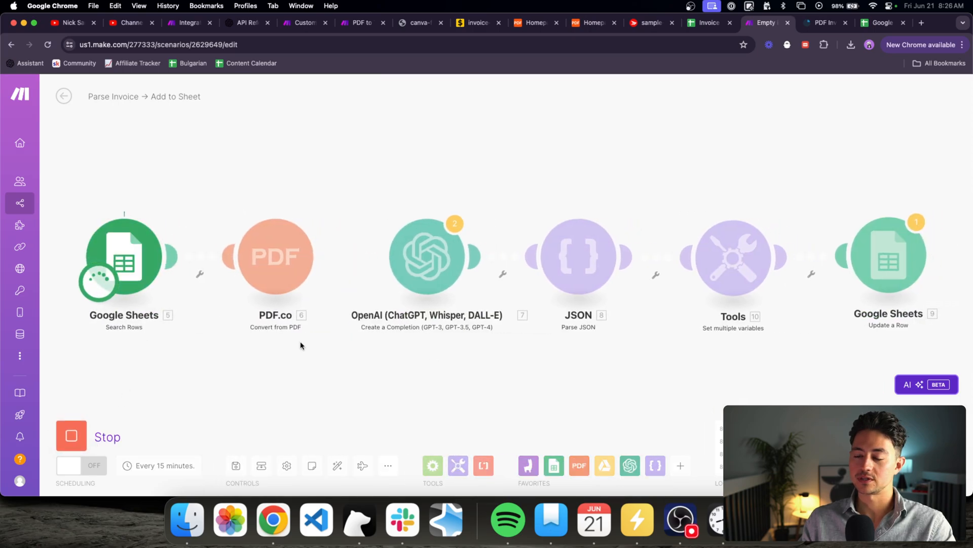
pyautogui.click(361, 212)
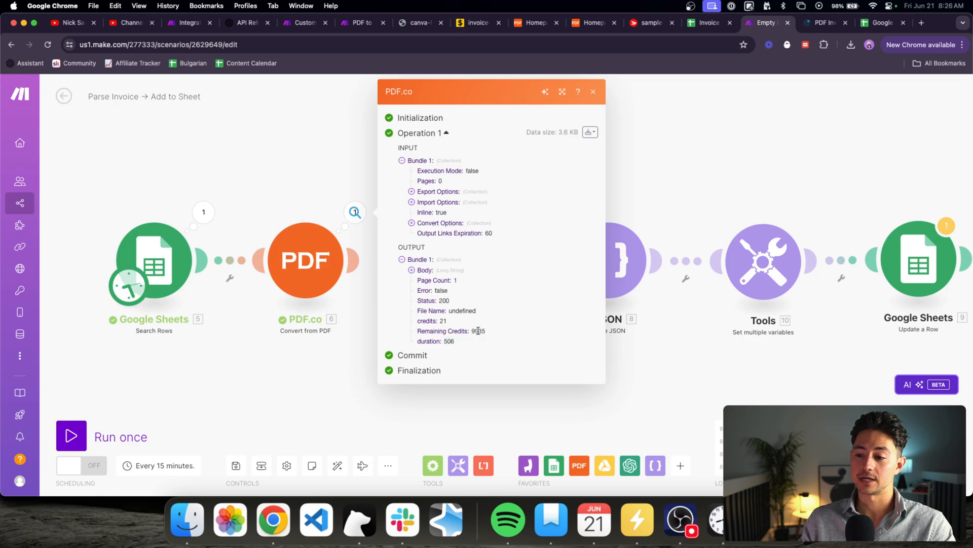
pyautogui.click(433, 273)
pyautogui.scroll(-4, 415, 203)
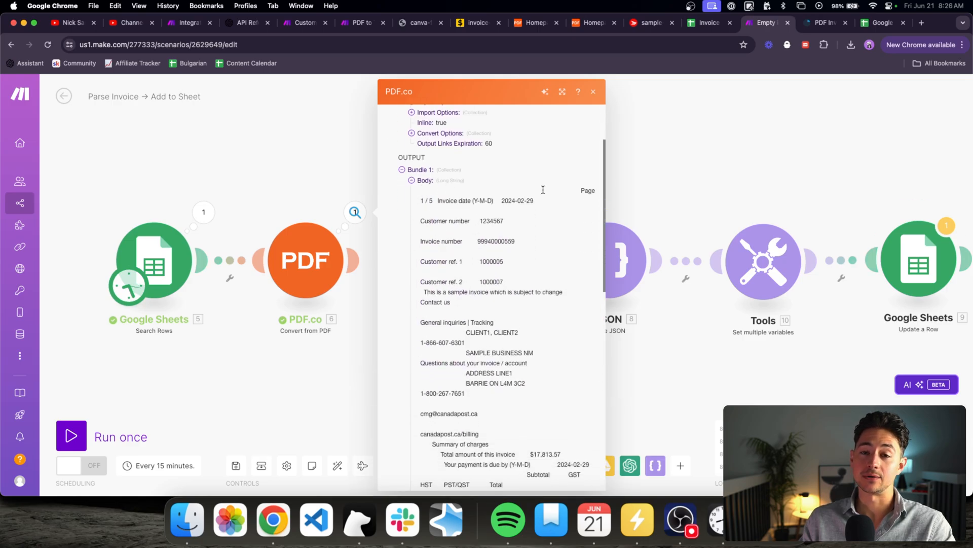
pyautogui.scroll(-4, 489, 188)
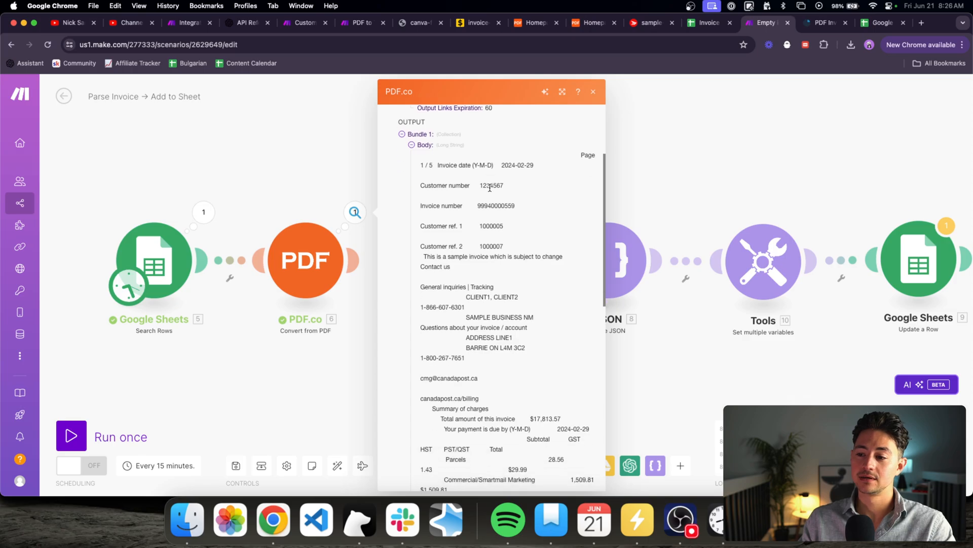
pyautogui.scroll(2, 499, 216)
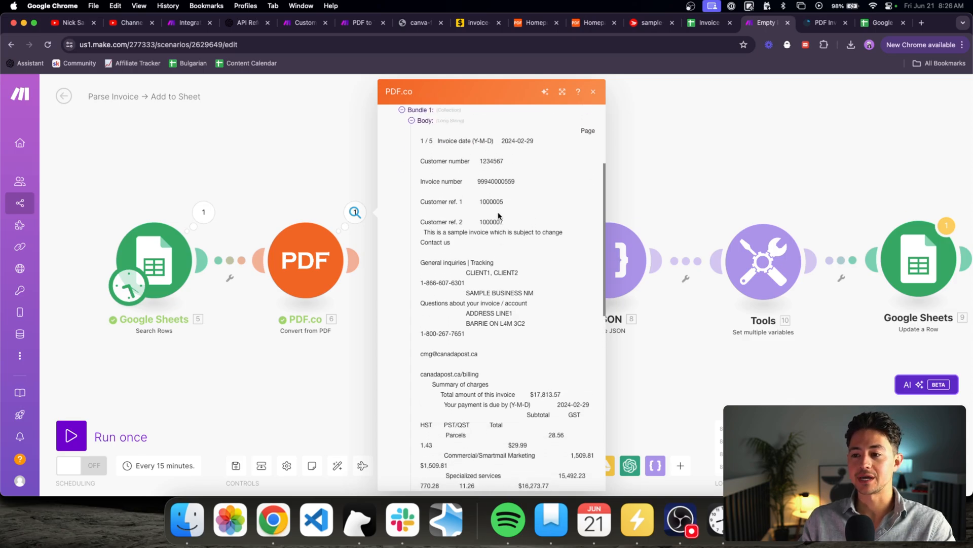
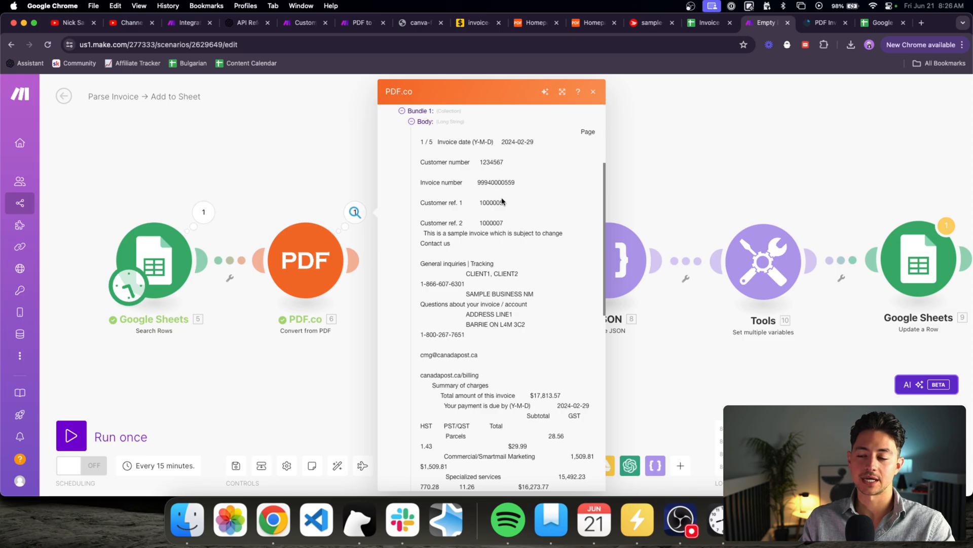
pyautogui.scroll(-3, 502, 201)
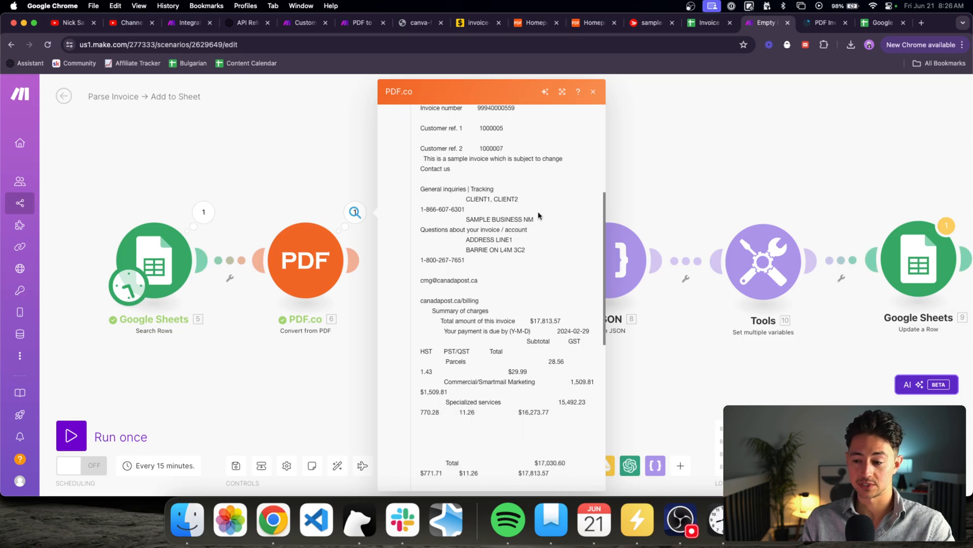
pyautogui.scroll(-4, 539, 215)
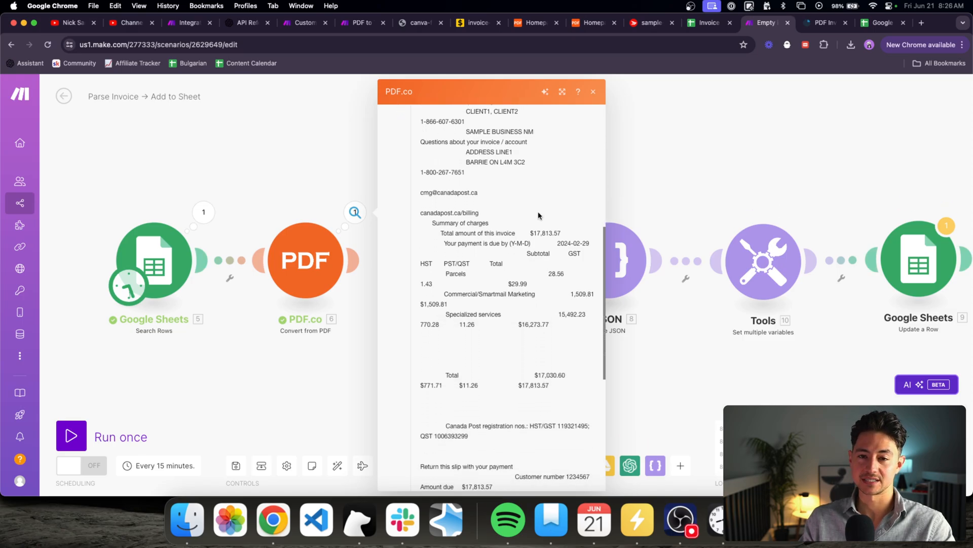
pyautogui.scroll(-1, 539, 216)
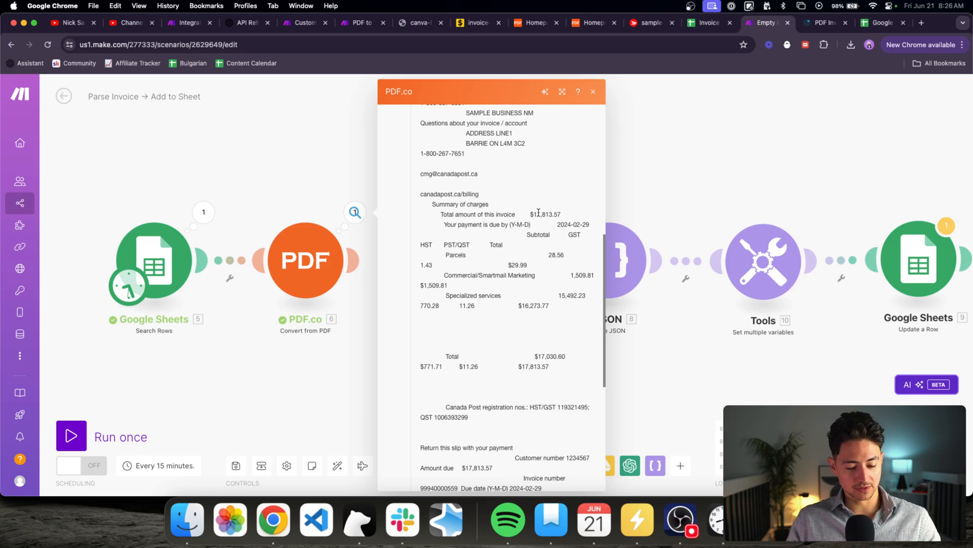
pyautogui.scroll(2, 528, 203)
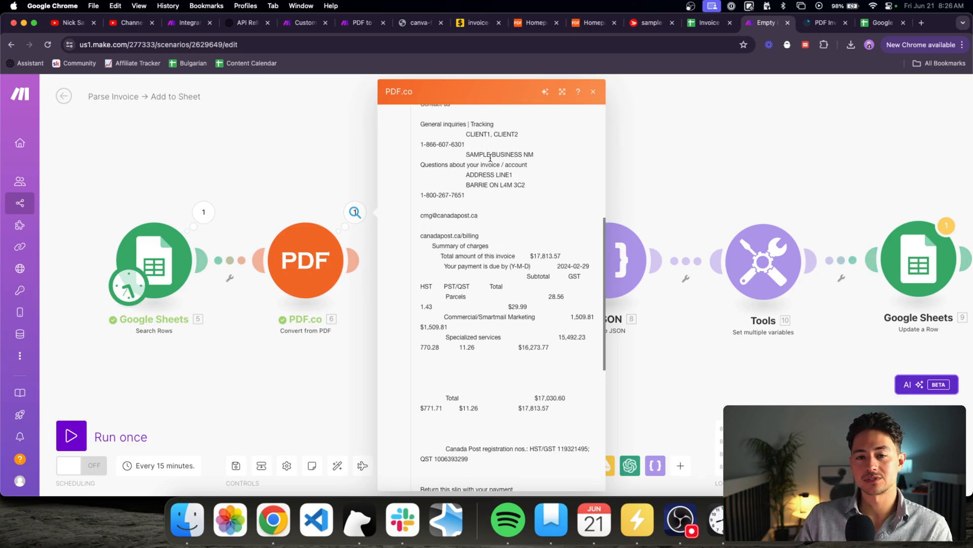
pyautogui.moveTo(529, 164); pyautogui.dragTo(433, 144)
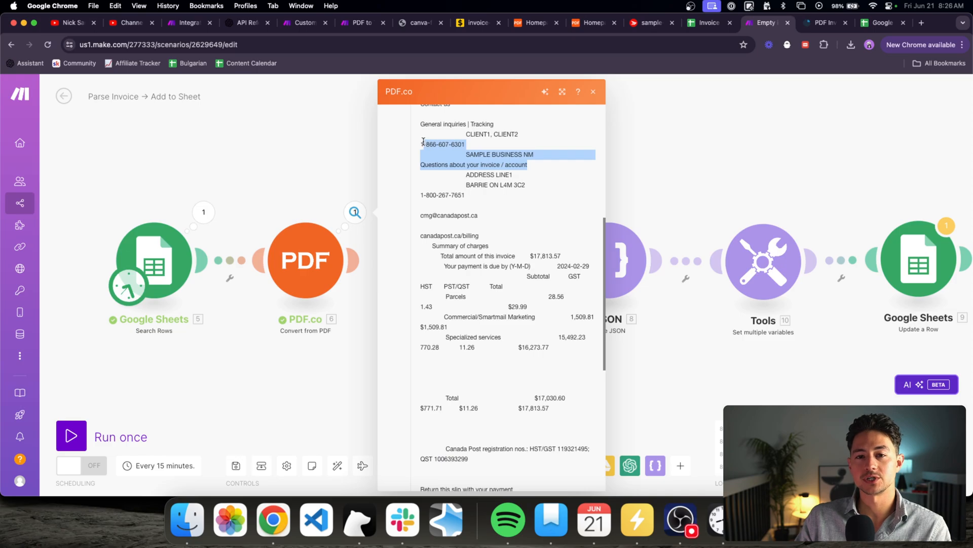
pyautogui.scroll(-10, 585, 213)
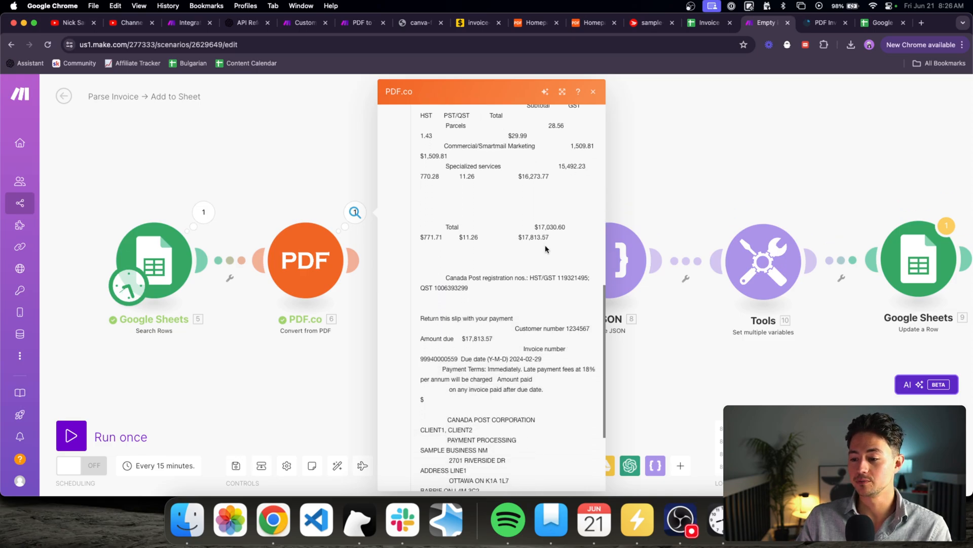
pyautogui.scroll(-6, 545, 250)
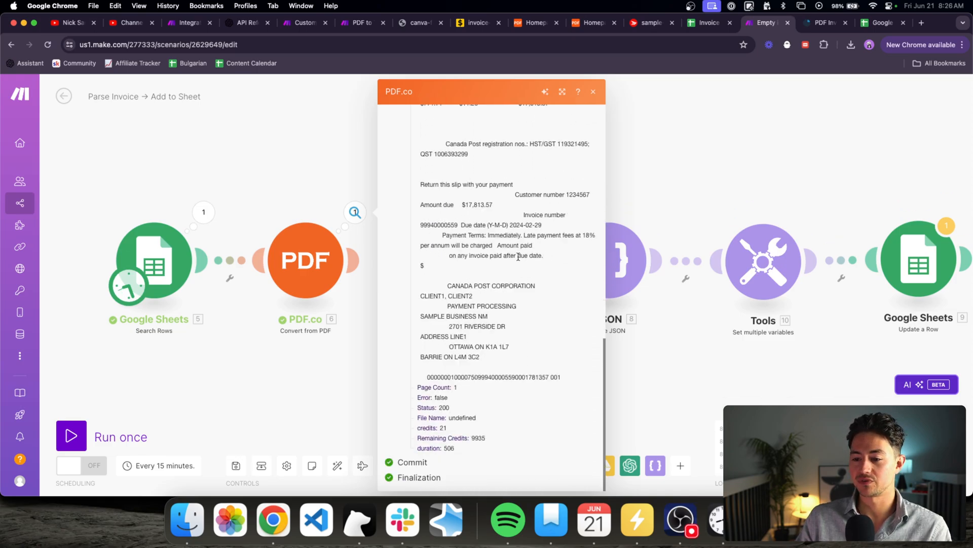
pyautogui.click(349, 346)
# - Set the PDF.co module's convert type to PDF to JSON2 (new), save the module and run the scenario once
pyautogui.click(313, 279)
pyautogui.click(417, 278)
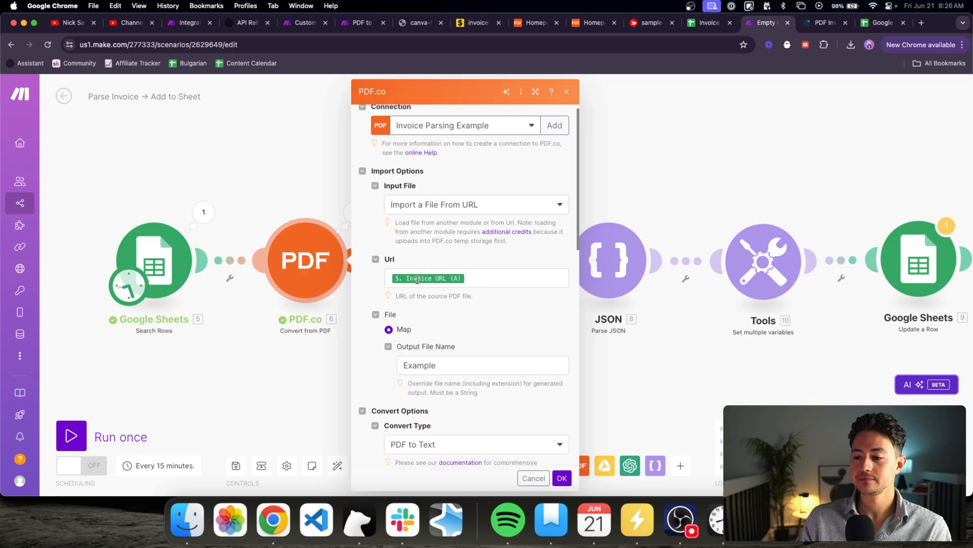
pyautogui.scroll(-5, 421, 279)
pyautogui.click(425, 273)
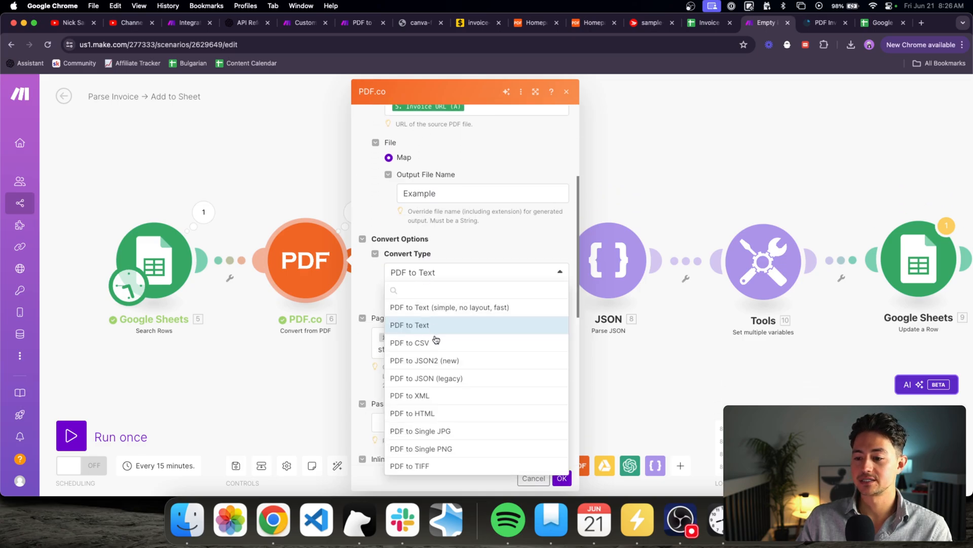
pyautogui.click(440, 360)
pyautogui.click(562, 478)
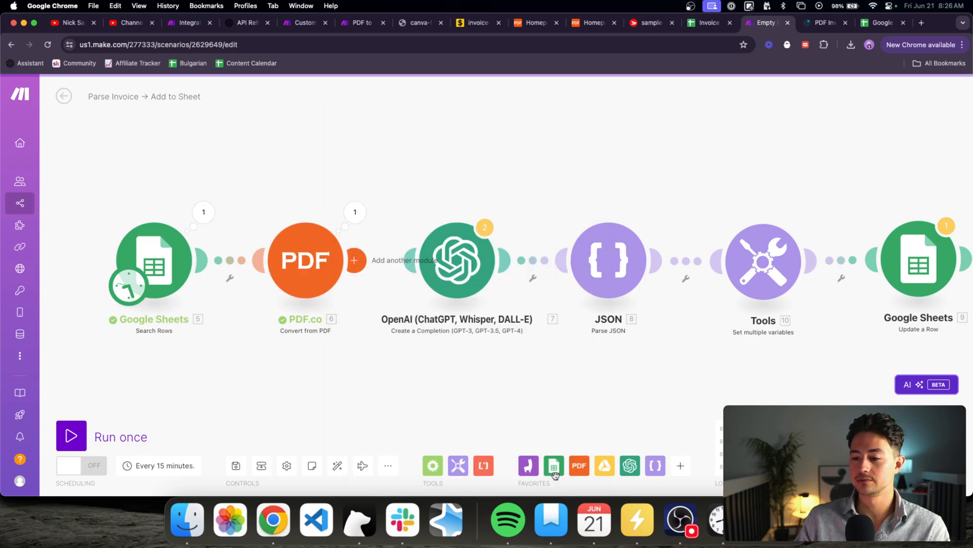
pyautogui.click(71, 436)
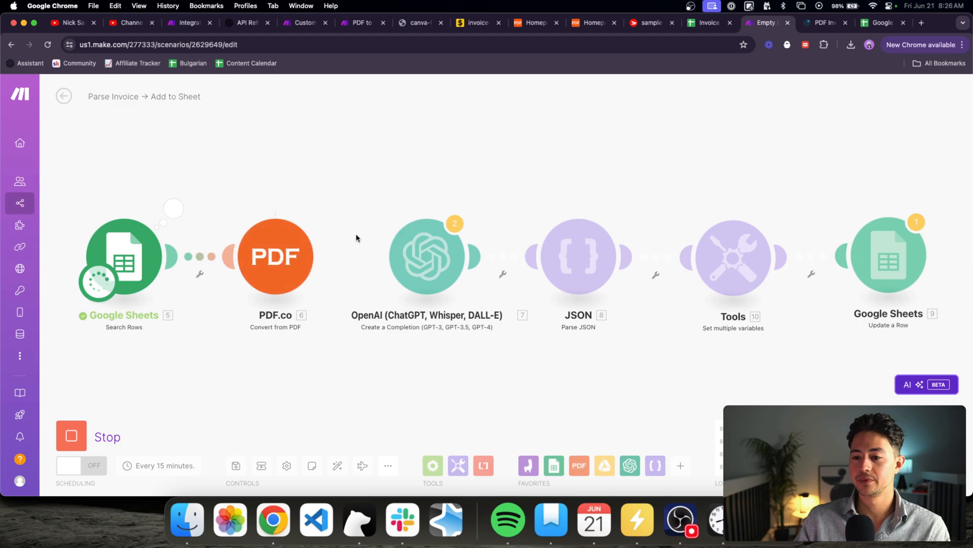
# - Open the PDF.co module's output and expand its body down to the document page and the Objects Value collection
pyautogui.click(325, 208)
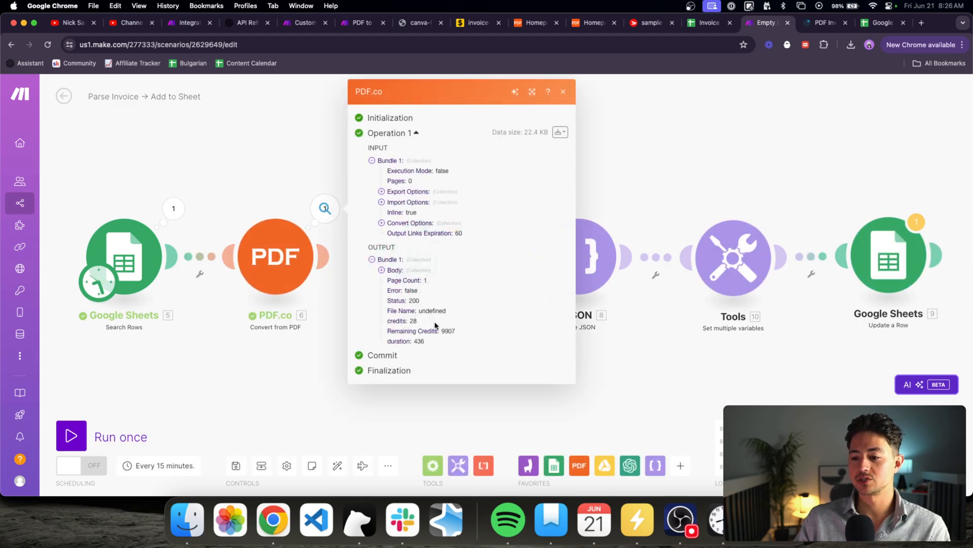
pyautogui.click(394, 270)
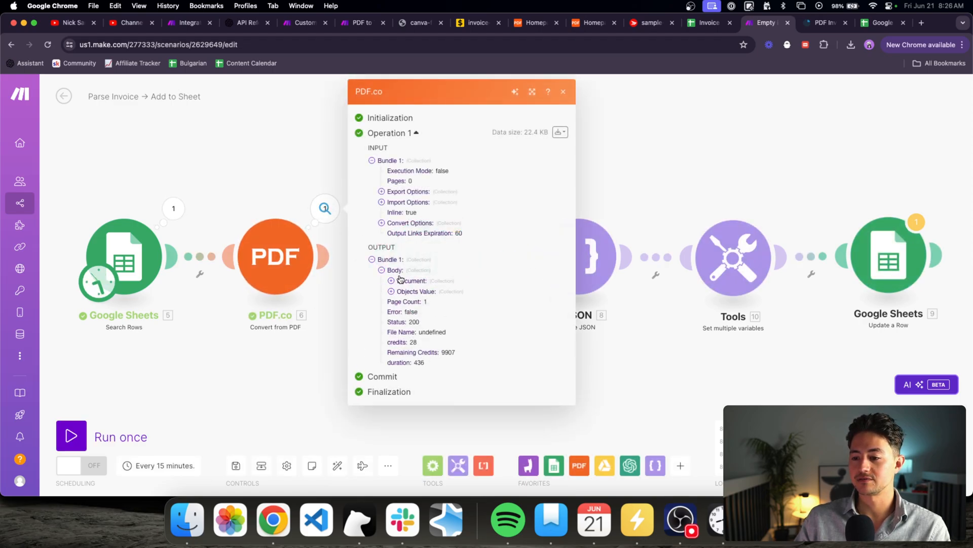
pyautogui.click(406, 282)
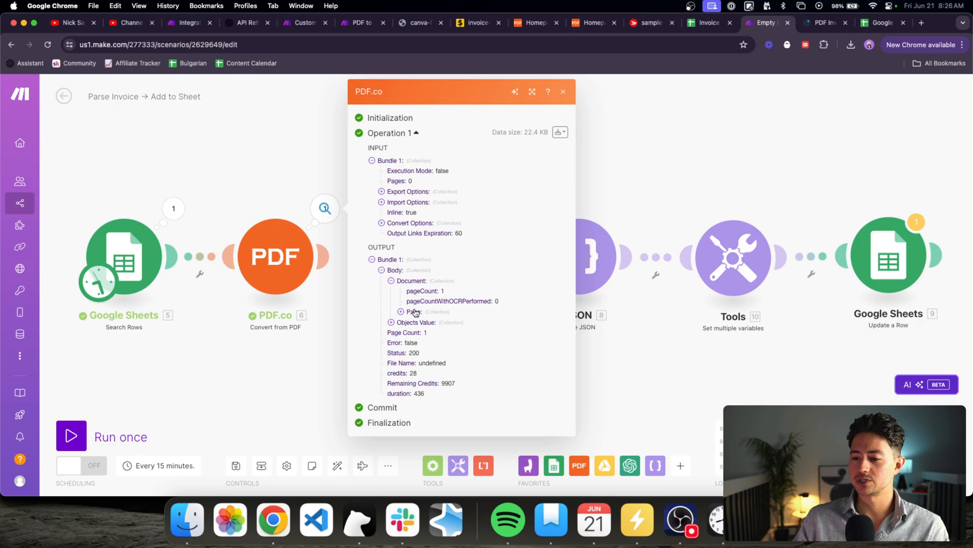
pyautogui.click(414, 312)
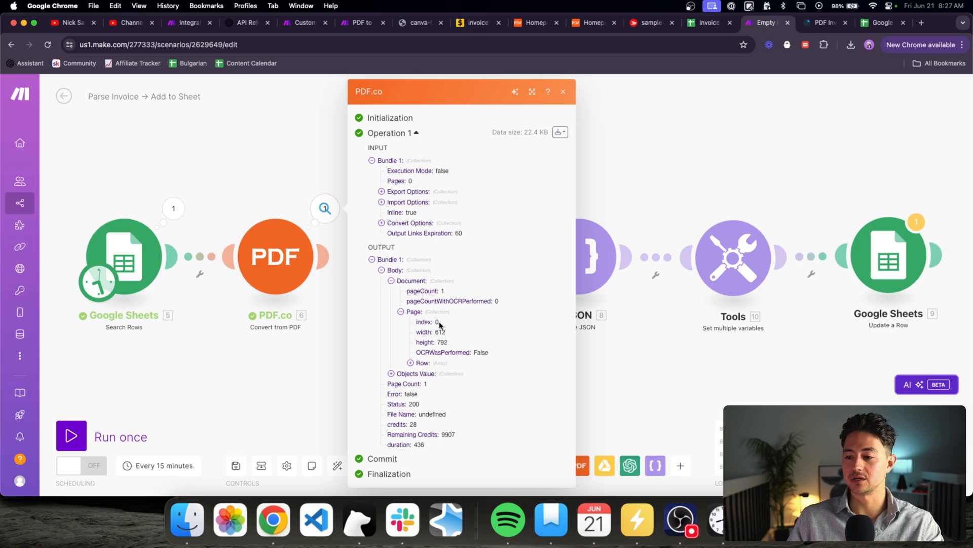
pyautogui.click(391, 373)
pyautogui.scroll(-4, 420, 374)
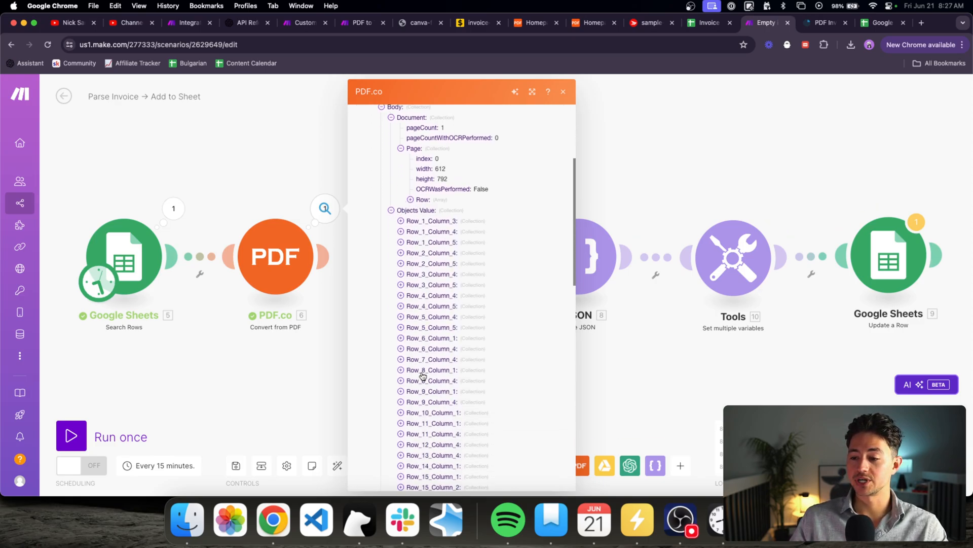
# - Expand the Objects Value entries from Row_1_Column_3 through Row_5_Column_5 and examine the invoice header text they hold
pyautogui.click(451, 215)
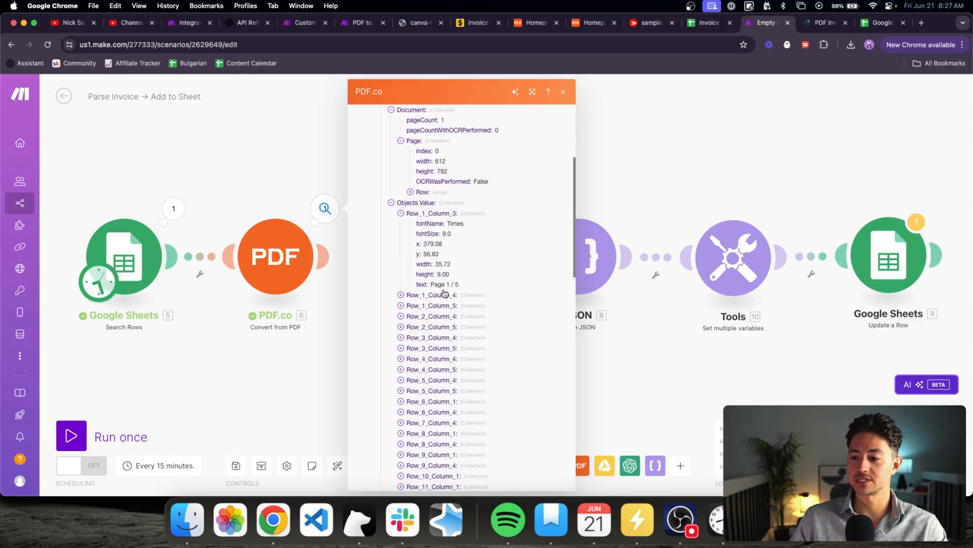
pyautogui.click(444, 294)
pyautogui.scroll(-3, 464, 272)
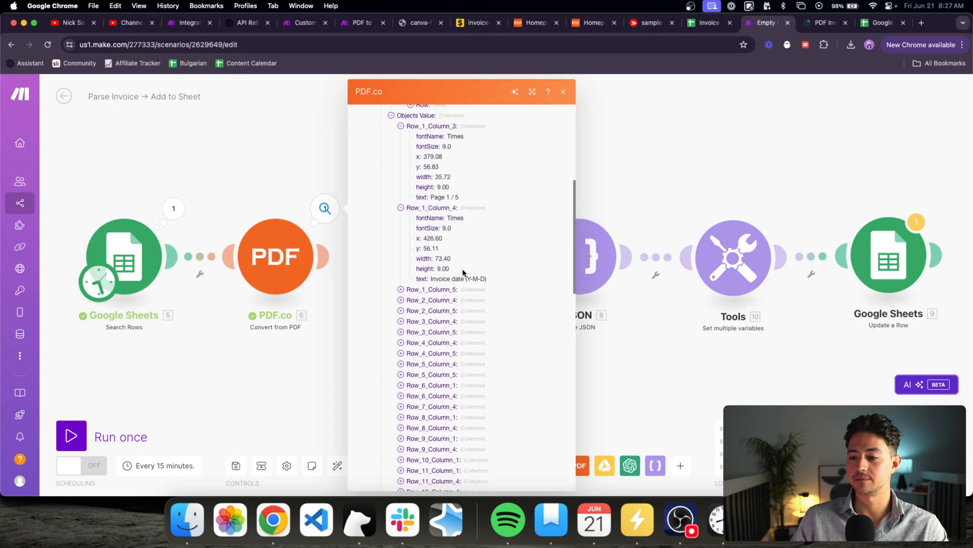
pyautogui.click(451, 290)
pyautogui.scroll(-2, 458, 323)
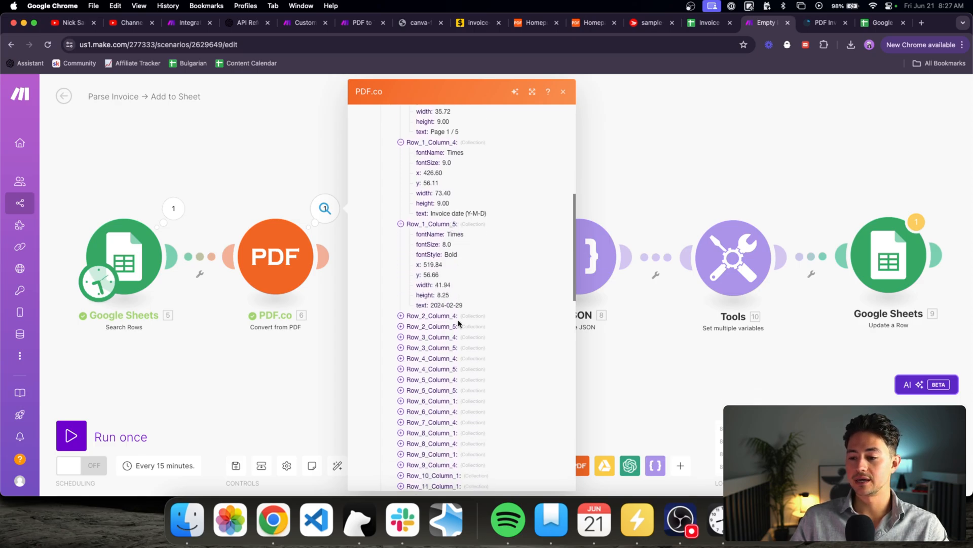
pyautogui.click(451, 318)
pyautogui.scroll(-2, 452, 317)
pyautogui.click(435, 328)
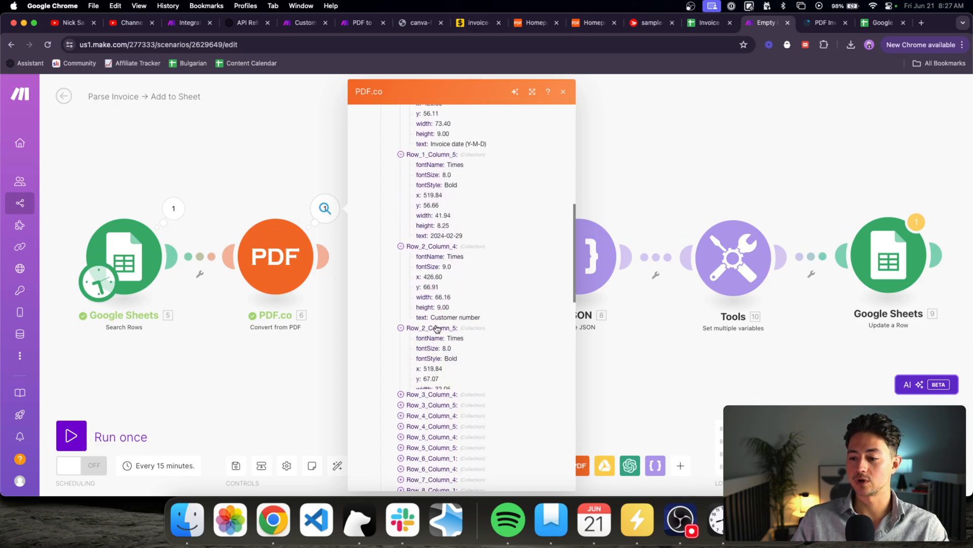
pyautogui.scroll(-2, 438, 329)
pyautogui.scroll(-2, 439, 331)
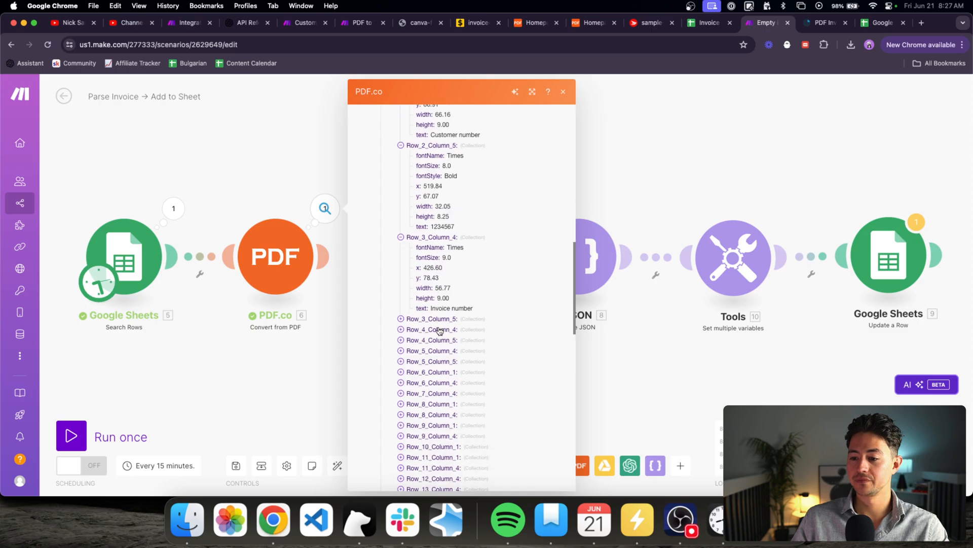
pyautogui.scroll(-2, 446, 375)
pyautogui.click(436, 344)
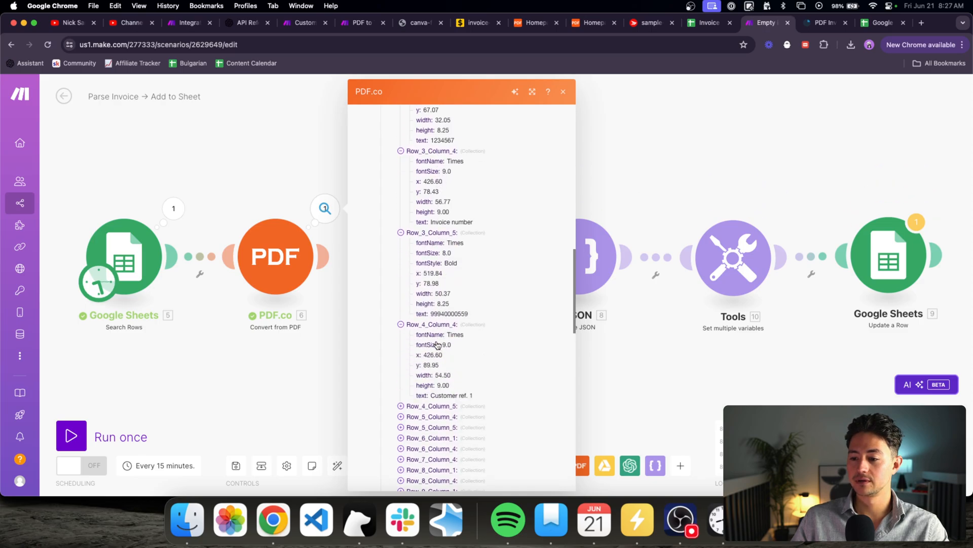
pyautogui.scroll(-1, 441, 335)
pyautogui.scroll(-2, 439, 360)
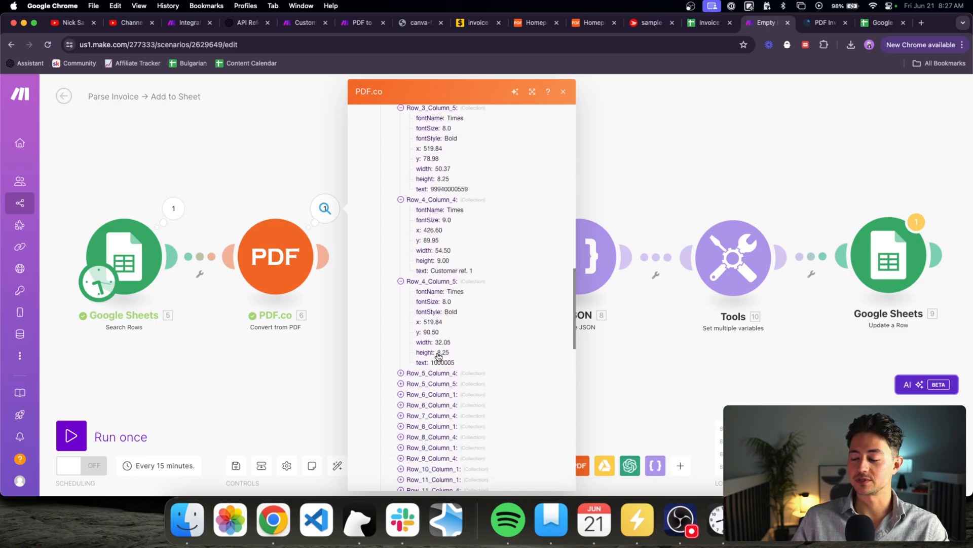
pyautogui.click(441, 370)
pyautogui.scroll(-1, 441, 372)
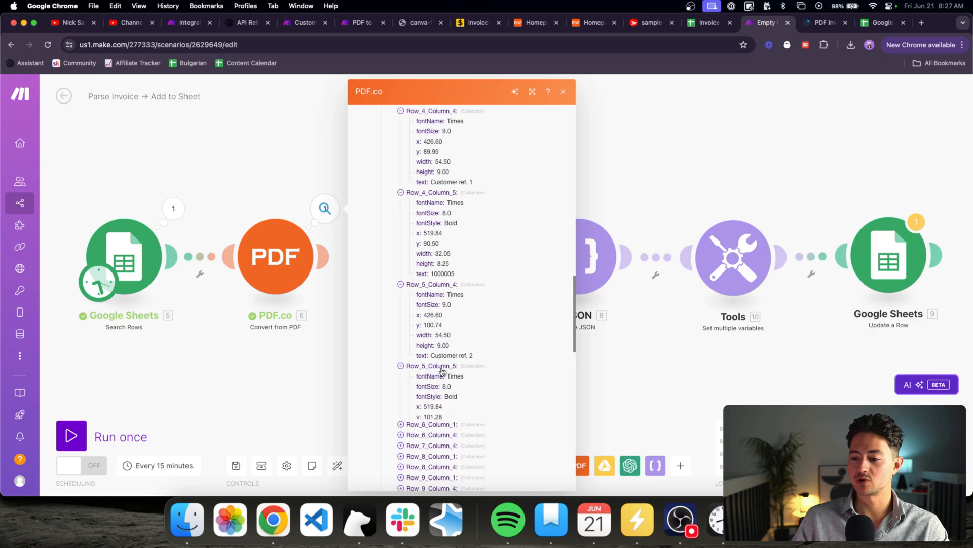
# - Expand the Row_18 entries for columns 1, 2, 3 and 5 and examine the line item text
pyautogui.scroll(-3, 443, 372)
pyautogui.scroll(-5, 440, 366)
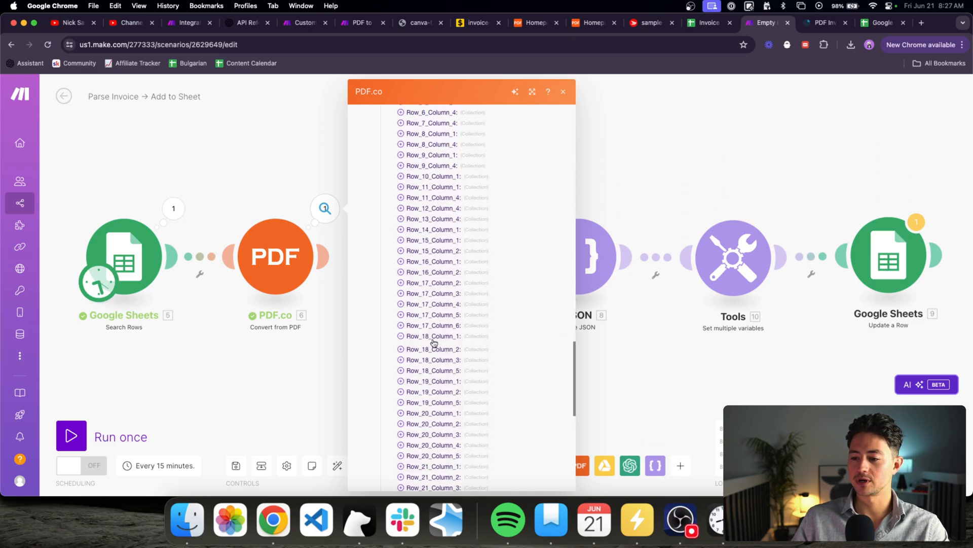
pyautogui.click(432, 340)
pyautogui.scroll(-1, 433, 343)
pyautogui.click(431, 362)
pyautogui.scroll(-4, 431, 363)
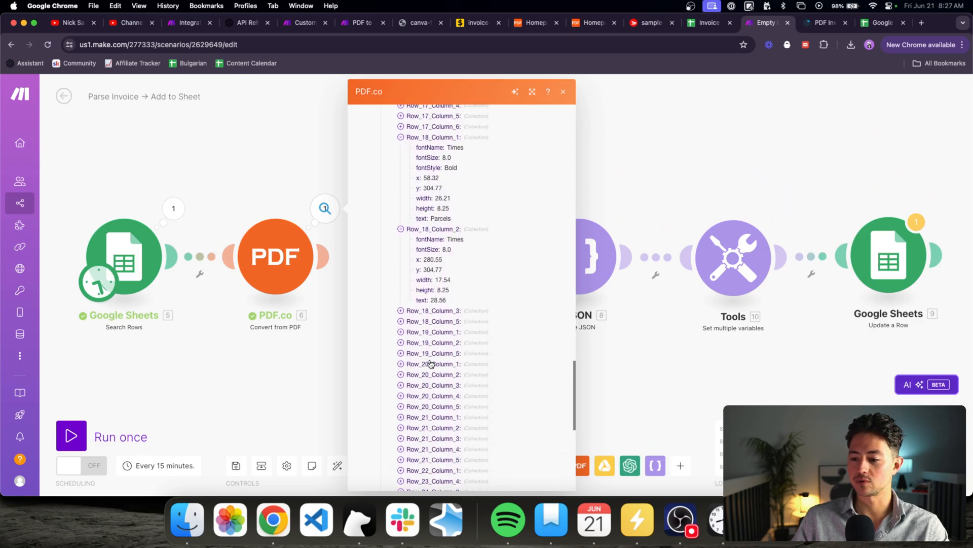
pyautogui.click(440, 311)
pyautogui.scroll(-1, 440, 312)
pyautogui.click(437, 323)
pyautogui.scroll(-4, 437, 324)
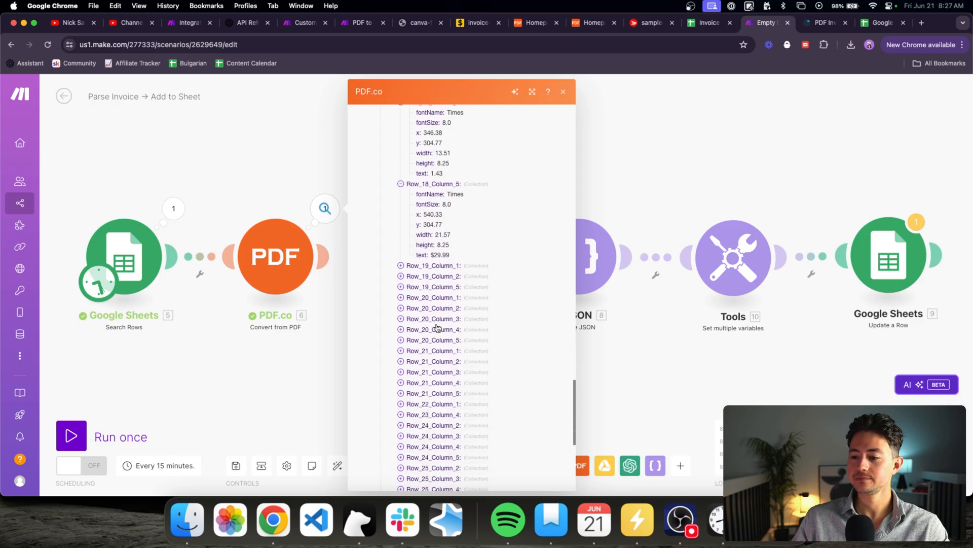
# - Expand the Row_20 entries for columns 2 through 5 and examine the amounts of that line item
pyautogui.click(438, 309)
pyautogui.click(435, 411)
pyautogui.scroll(-4, 435, 411)
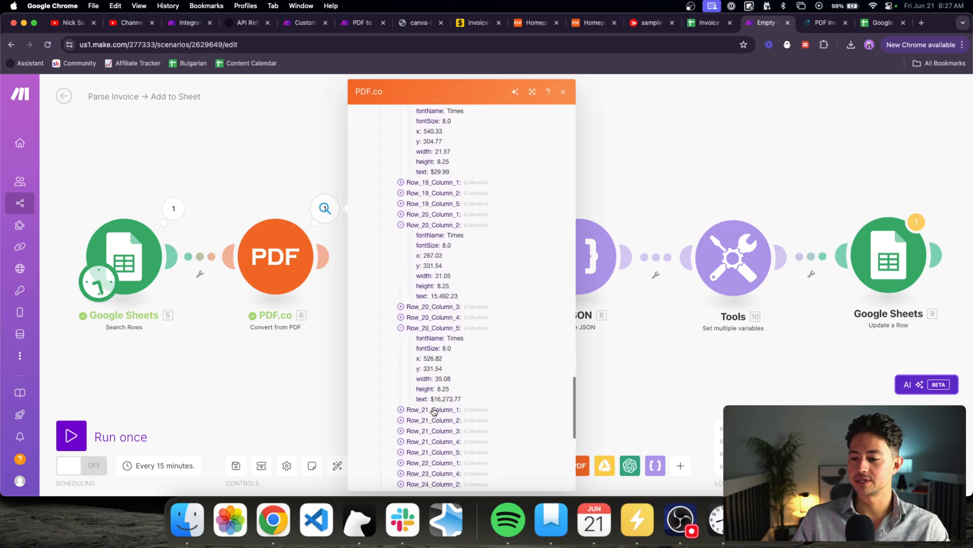
pyautogui.scroll(-6, 441, 288)
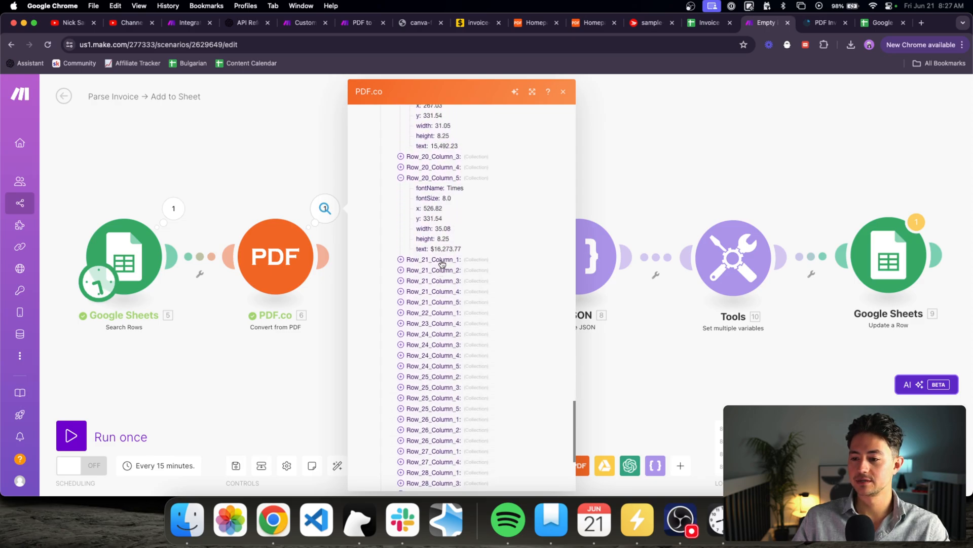
pyautogui.click(432, 168)
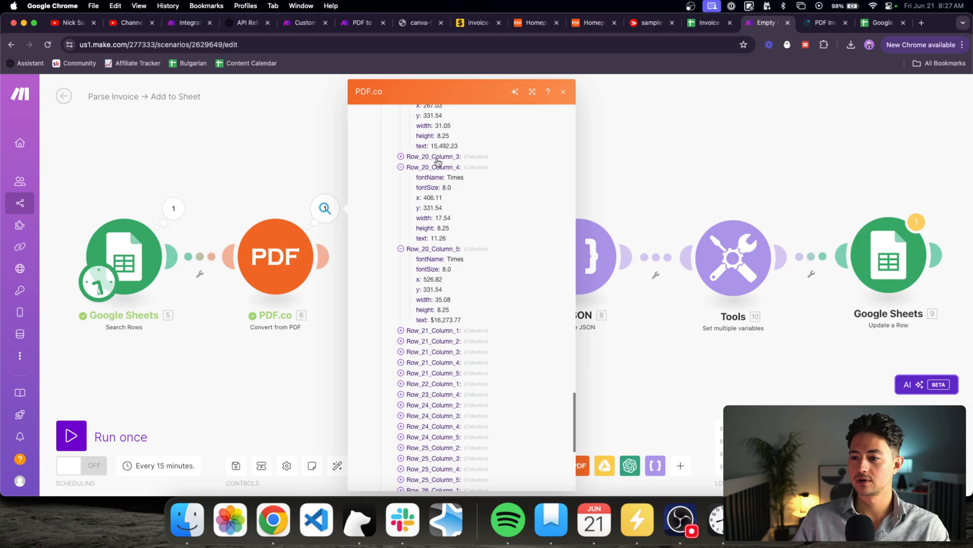
pyautogui.click(435, 156)
pyautogui.scroll(3, 454, 203)
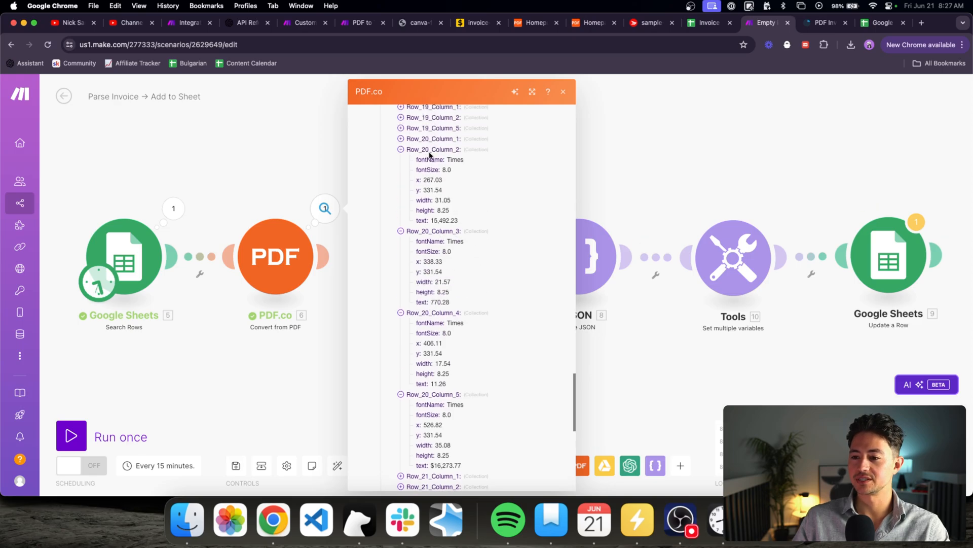
# - Switch to the sample PDF invoice and examine its header fields against the converted output
pyautogui.click(652, 22)
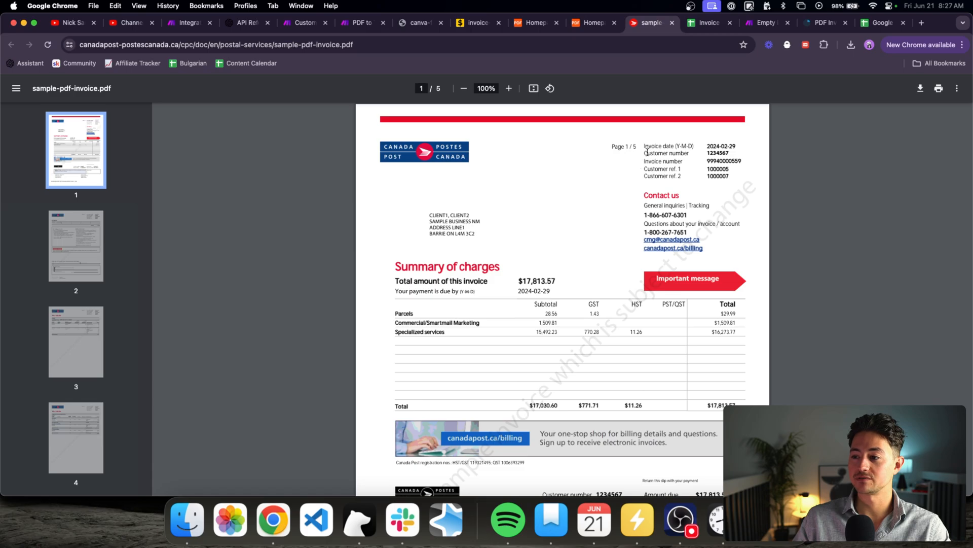
pyautogui.moveTo(644, 146); pyautogui.dragTo(694, 159)
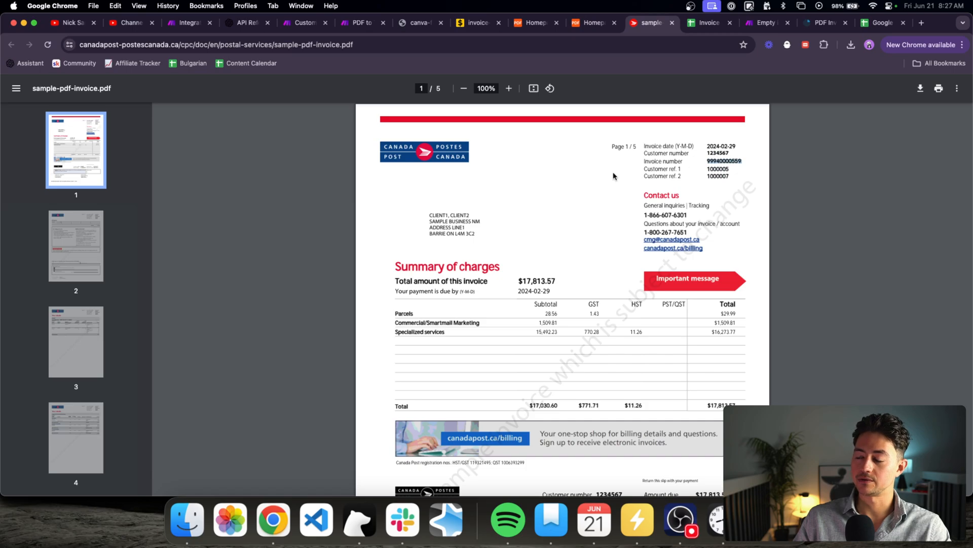
pyautogui.click(588, 179)
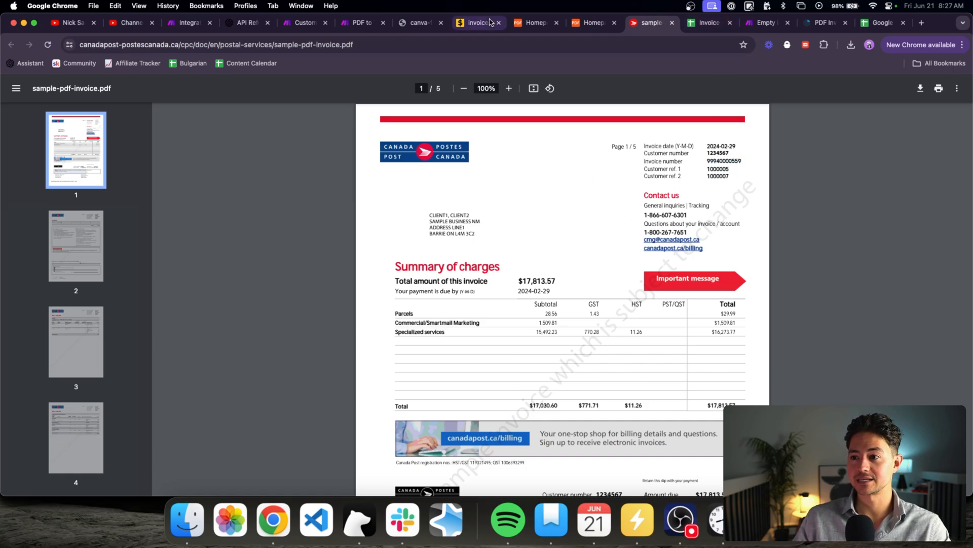
# - Return to the Make scenario, placing its browser tab beside the sample invoice's, and review the Row_20 entries in the PDF.co output
pyautogui.click(587, 29)
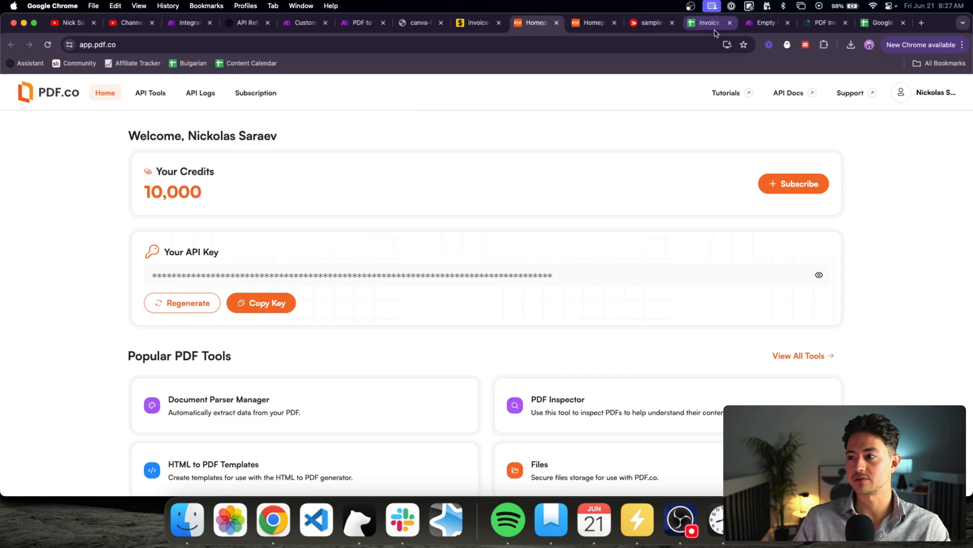
pyautogui.moveTo(747, 31); pyautogui.dragTo(707, 30)
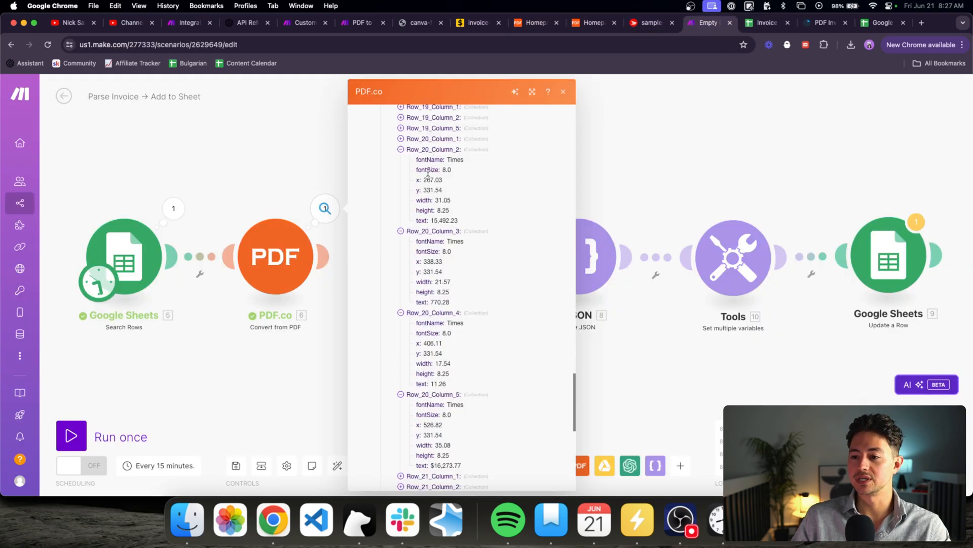
pyautogui.scroll(2, 423, 187)
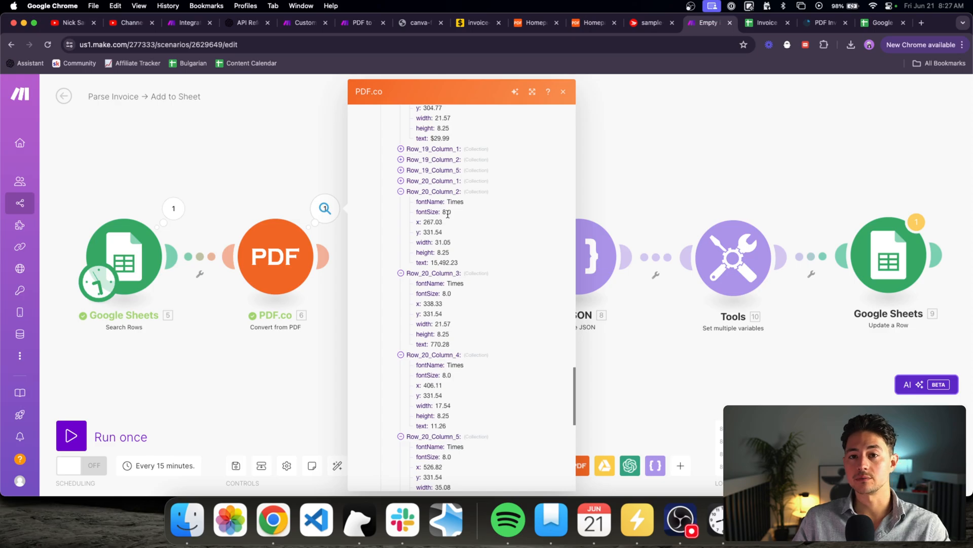
pyautogui.scroll(-15, 441, 218)
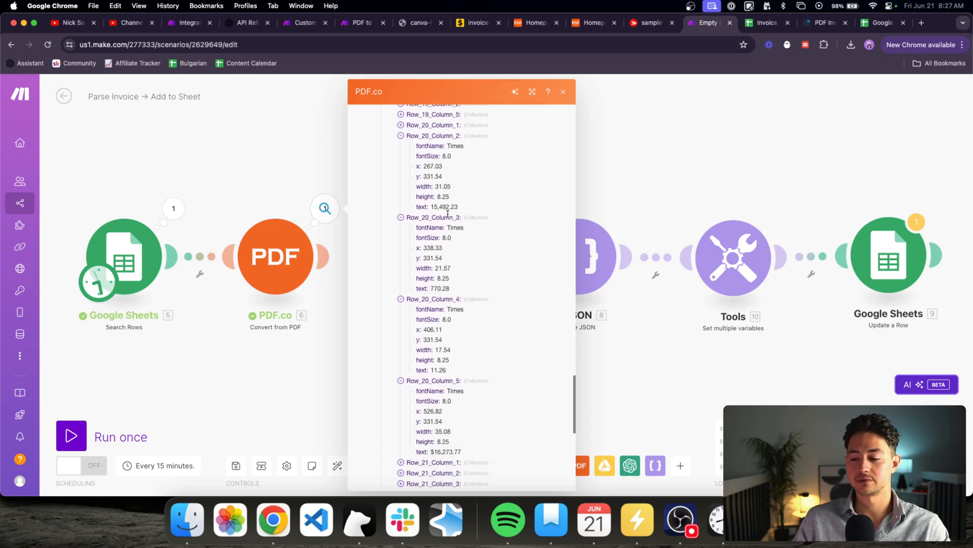
# - Set the PDF.co module's convert type to PDF to CSV and save the module
pyautogui.click(279, 332)
pyautogui.click(283, 255)
pyautogui.scroll(-5, 372, 317)
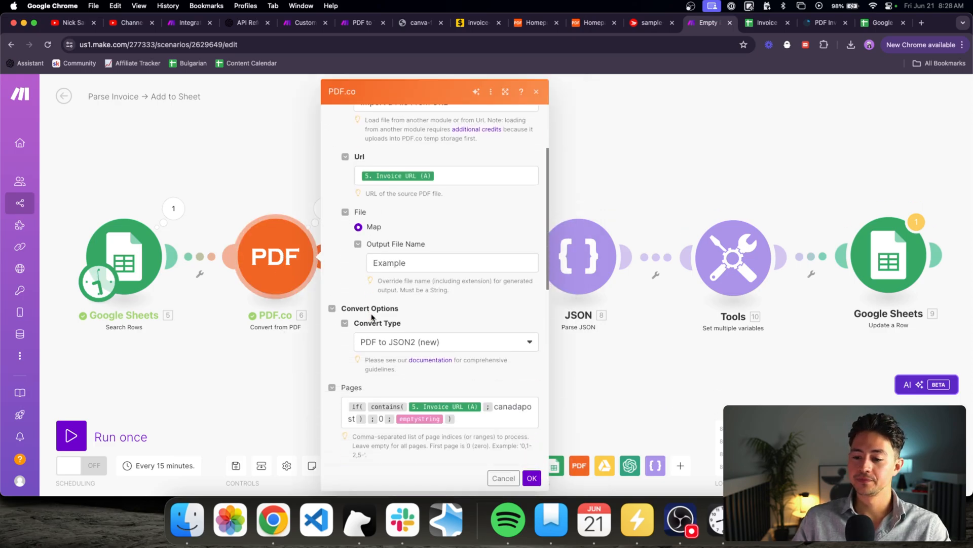
pyautogui.click(406, 237)
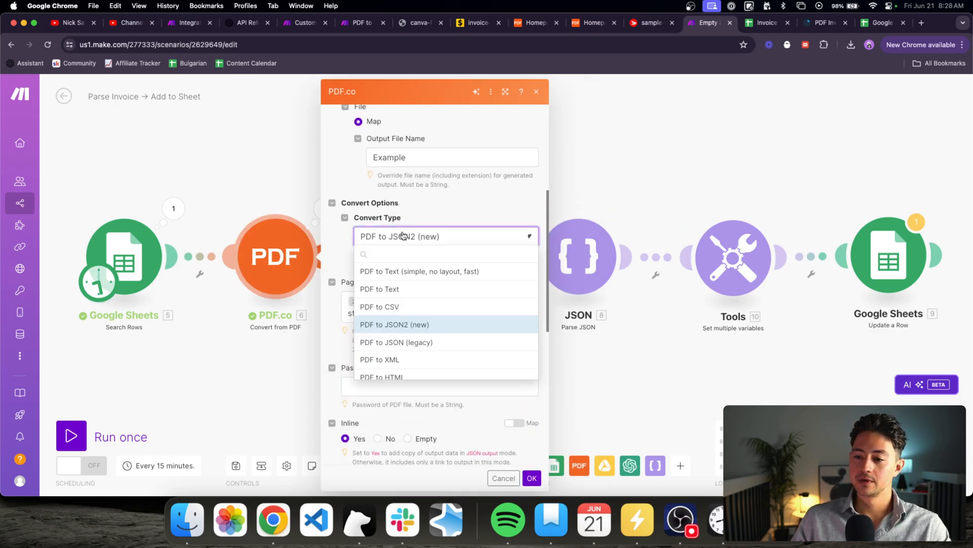
pyautogui.click(405, 307)
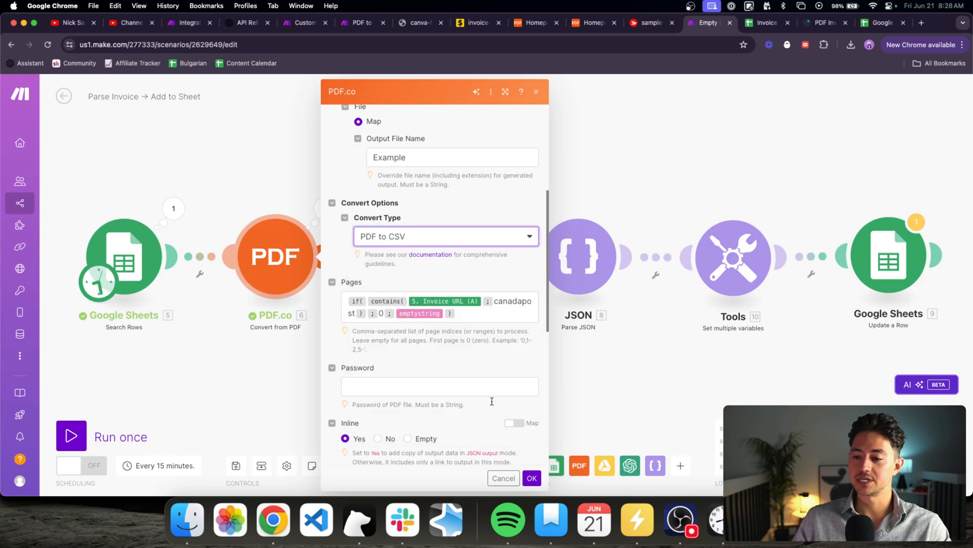
pyautogui.click(532, 478)
pyautogui.rightClick(284, 276)
pyautogui.click(317, 299)
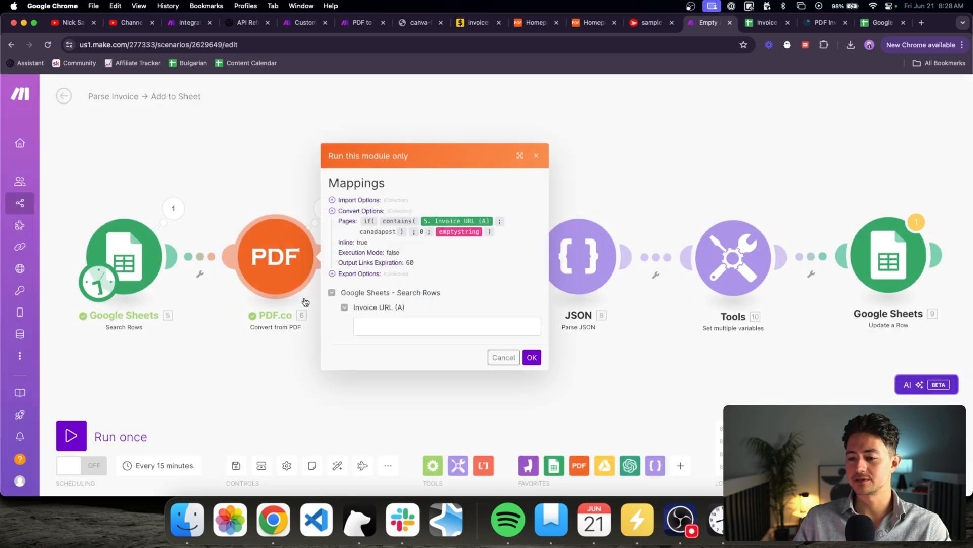
pyautogui.click(535, 156)
# - Run the scenario once and examine the CSV text in the body of the PDF.co module's output
pyautogui.click(73, 431)
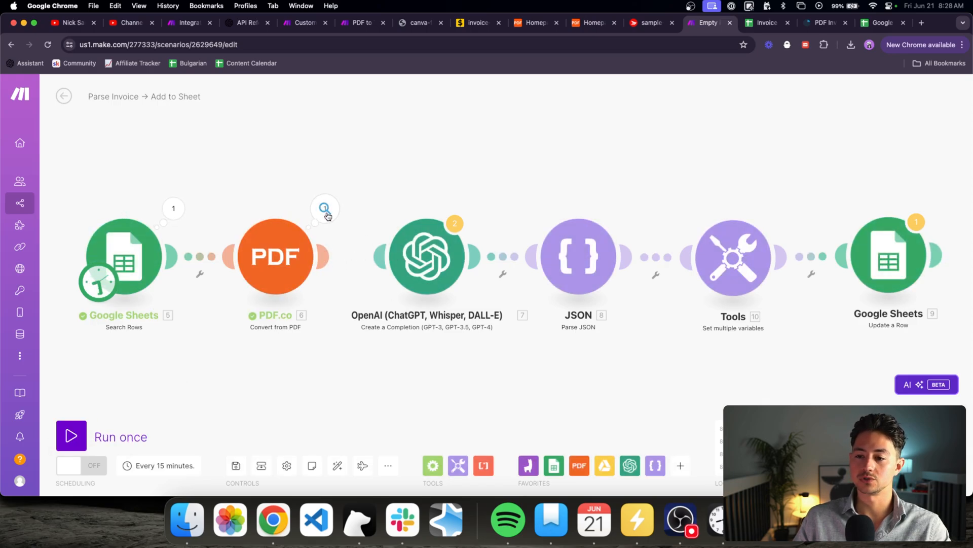
pyautogui.click(325, 208)
pyautogui.click(403, 276)
pyautogui.scroll(-3, 417, 299)
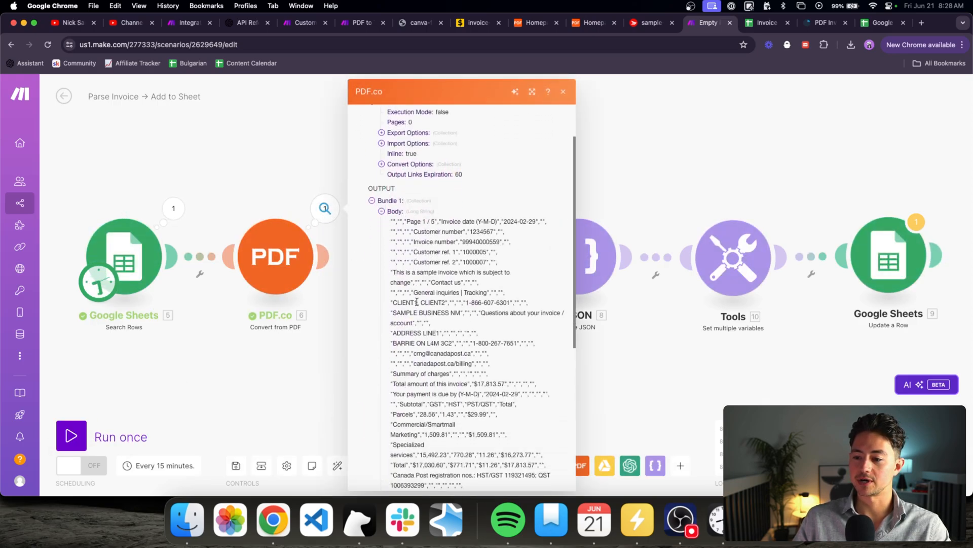
pyautogui.tripleClick(440, 212)
pyautogui.tripleClick(452, 202)
pyautogui.scroll(-3, 453, 202)
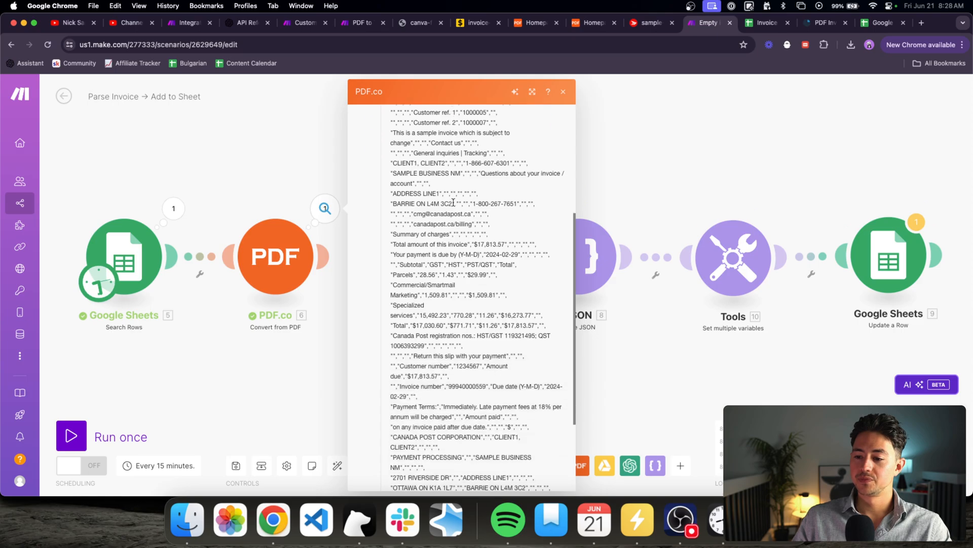
pyautogui.scroll(-1, 517, 250)
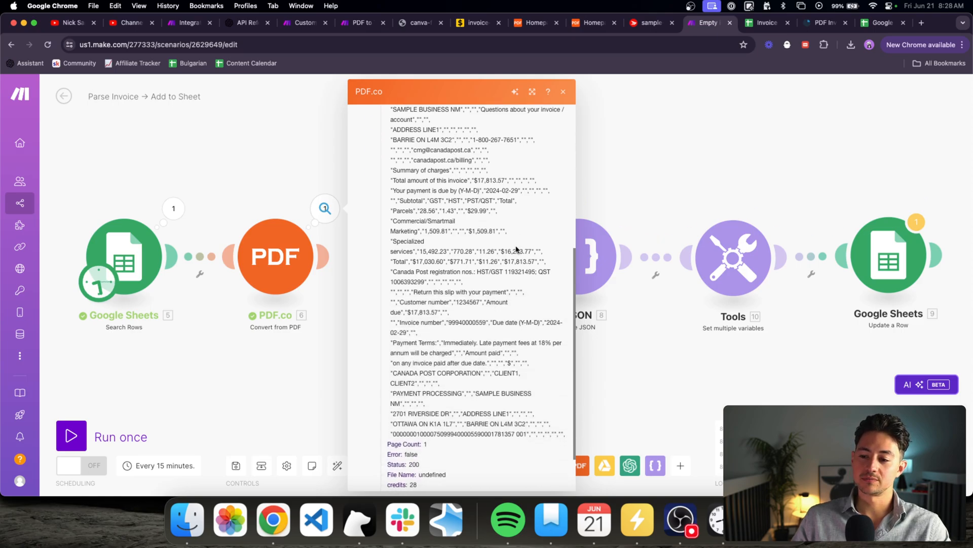
# - Look over the empty fields and the remaining rows of the CSV text in the PDF.co output
pyautogui.moveTo(434, 282); pyautogui.dragTo(464, 285)
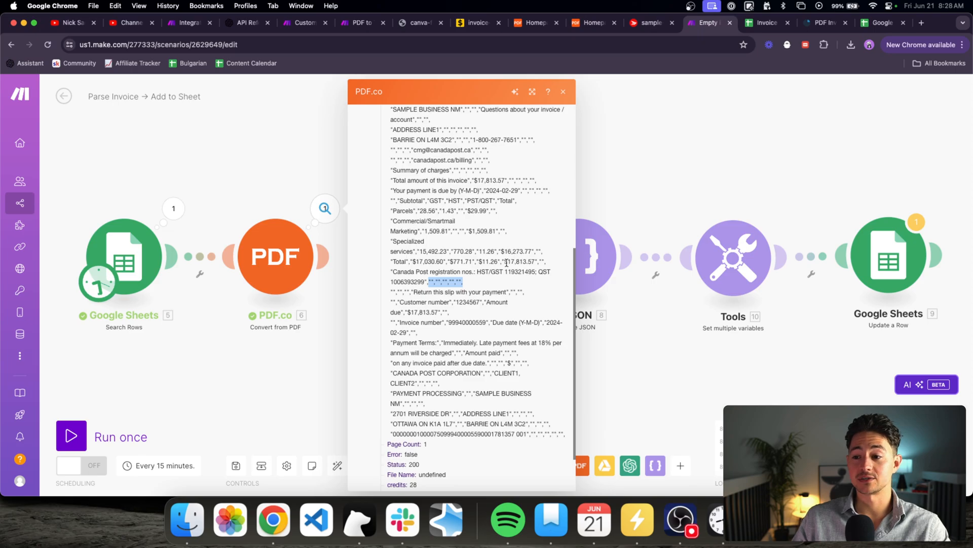
pyautogui.scroll(-2, 506, 263)
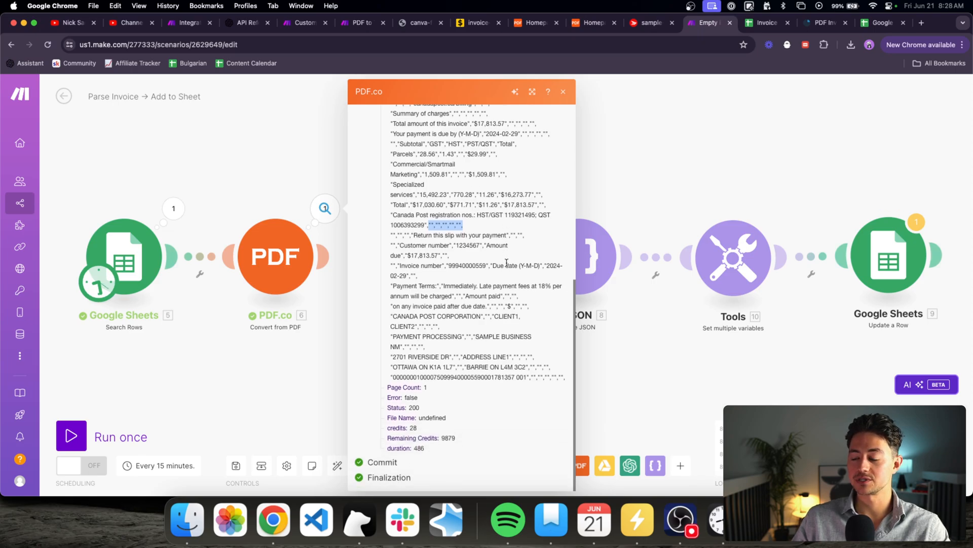
pyautogui.scroll(8, 506, 263)
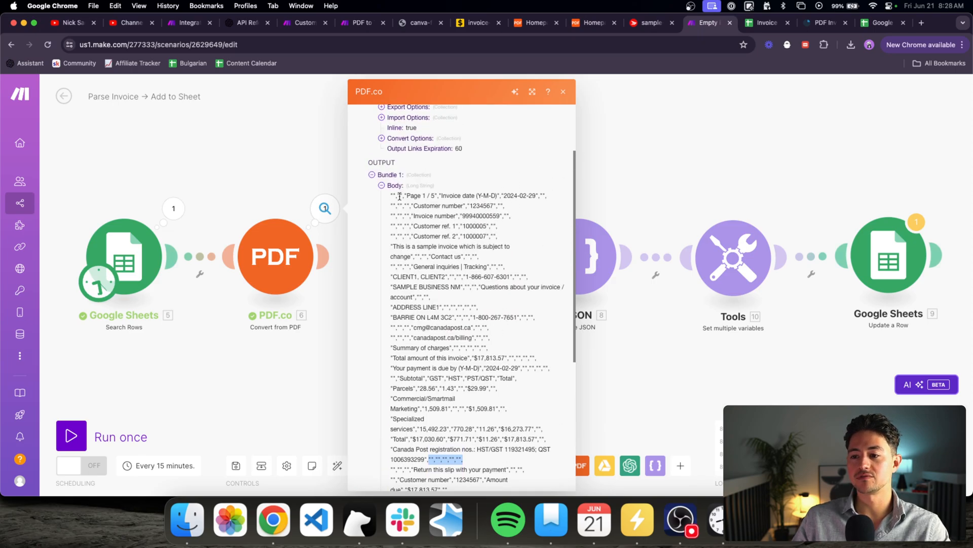
# - Copy the CSV body from the PDF.co output and paste it as plain values at A13 of the Invoice Parsing Example sheet
pyautogui.moveTo(392, 193); pyautogui.dragTo(564, 377)
pyautogui.click(767, 22)
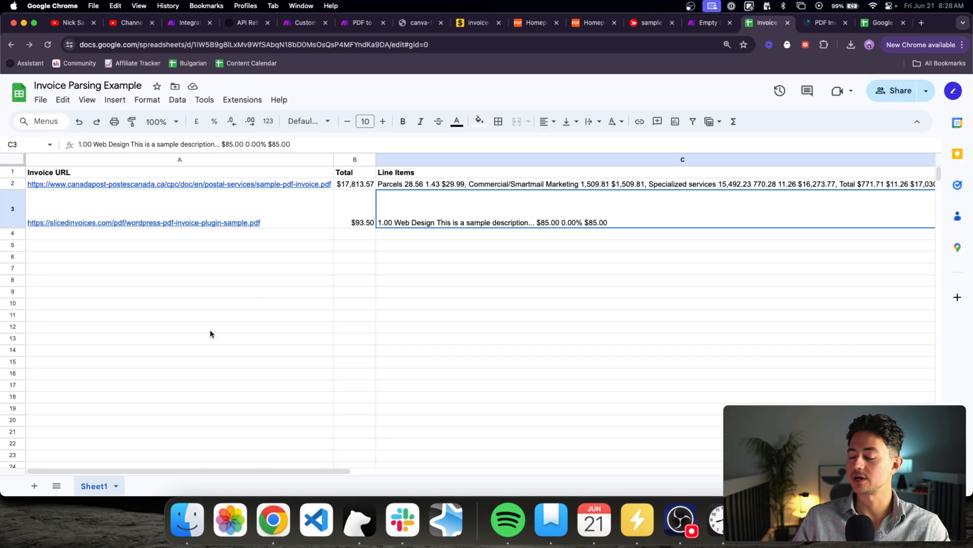
pyautogui.click(147, 342)
pyautogui.press('super+v')
pyautogui.press('super+z')
pyautogui.press('super+shift+v')
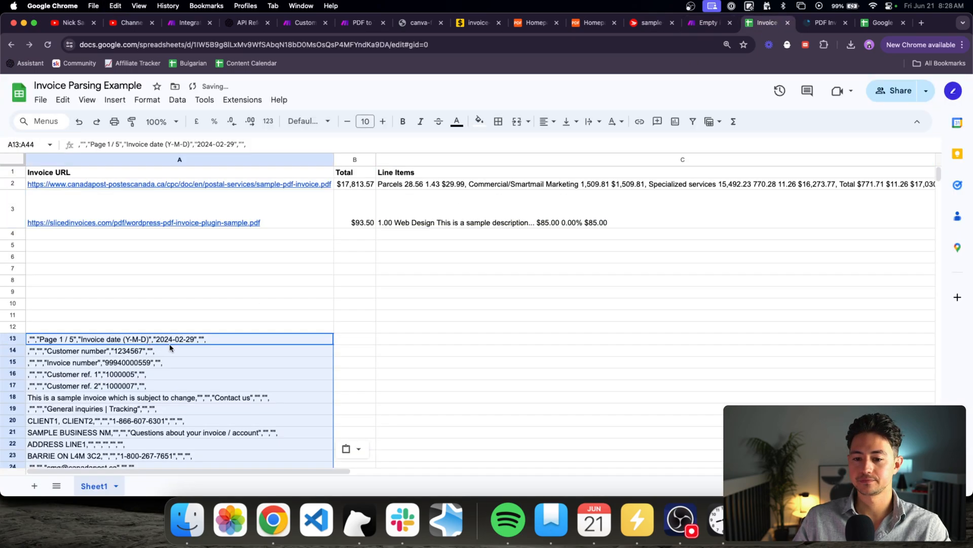
pyautogui.scroll(-10, 170, 348)
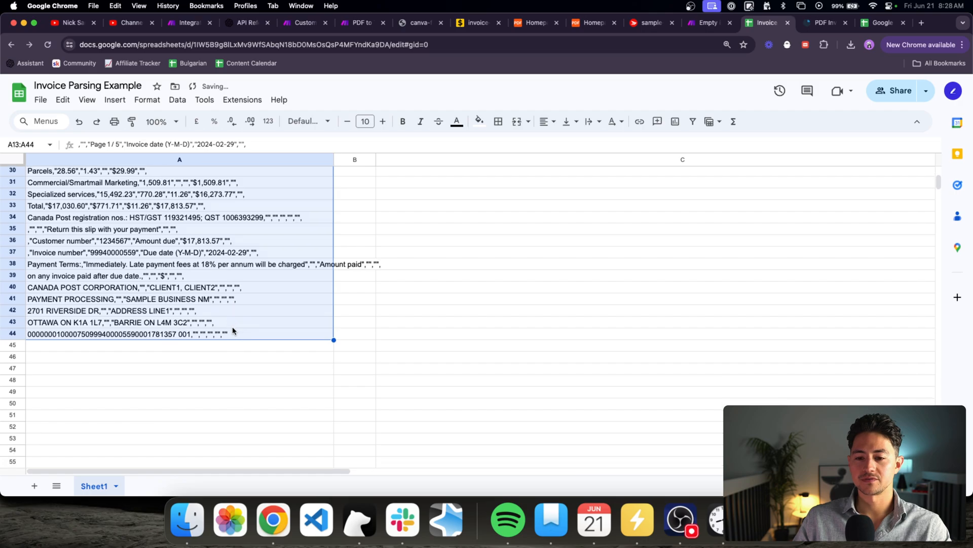
pyautogui.scroll(9, 233, 331)
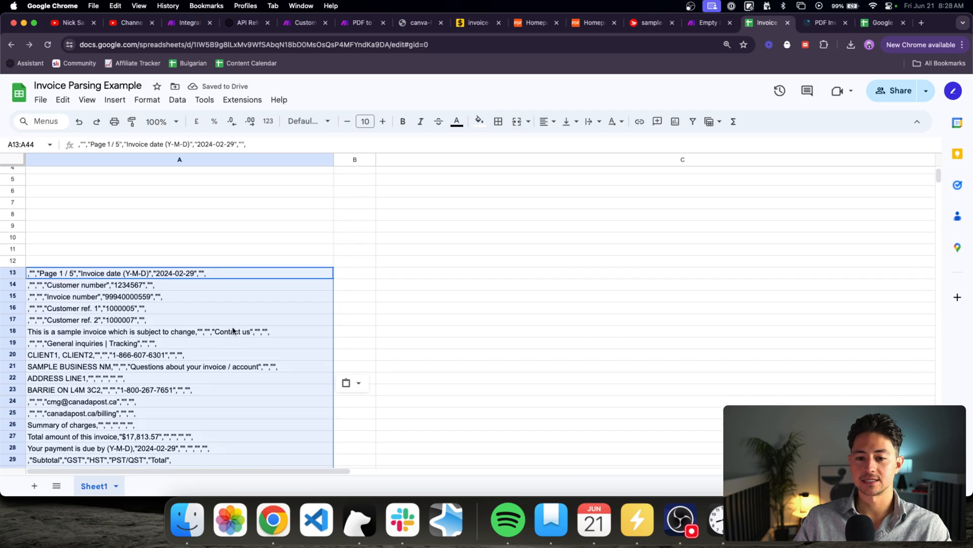
# - Split the pasted CSV text in A13:A44 into columns and review the separated invoice rows
pyautogui.click(41, 100)
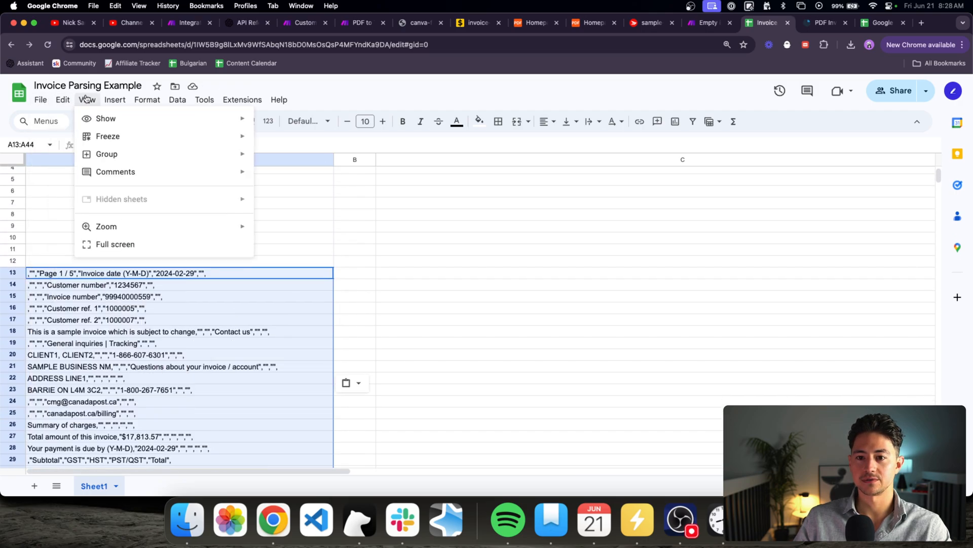
pyautogui.moveTo(146, 100)
pyautogui.moveTo(177, 100)
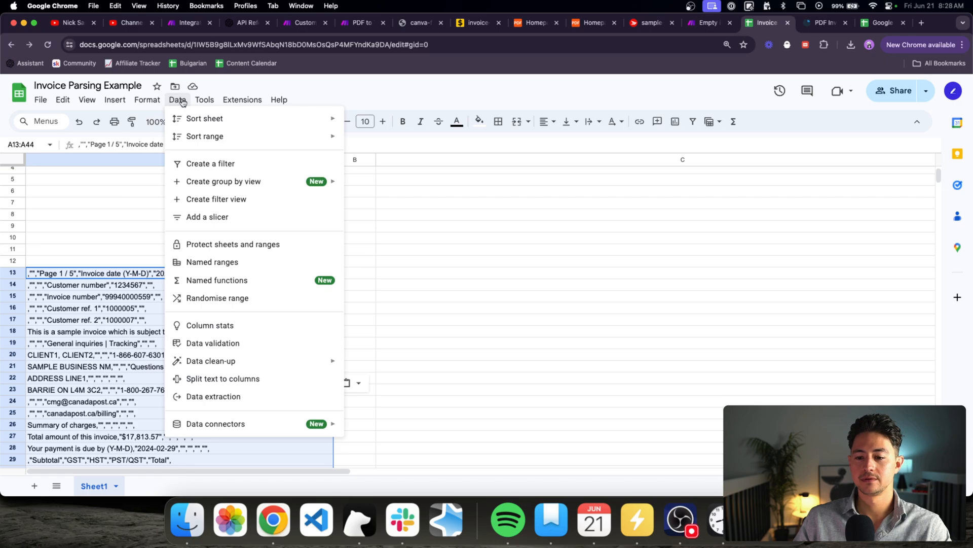
pyautogui.click(263, 381)
pyautogui.click(264, 384)
pyautogui.scroll(-7, 277, 361)
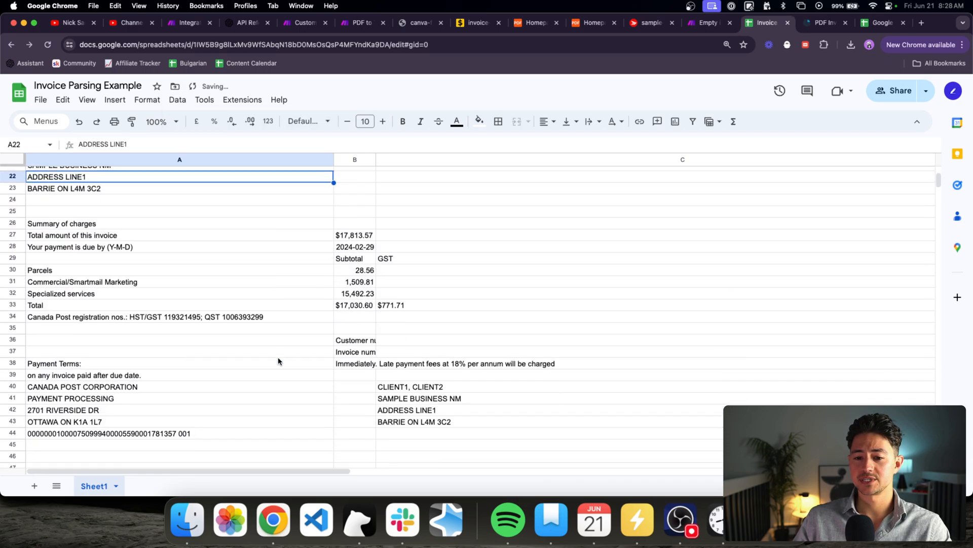
pyautogui.scroll(-3, 339, 278)
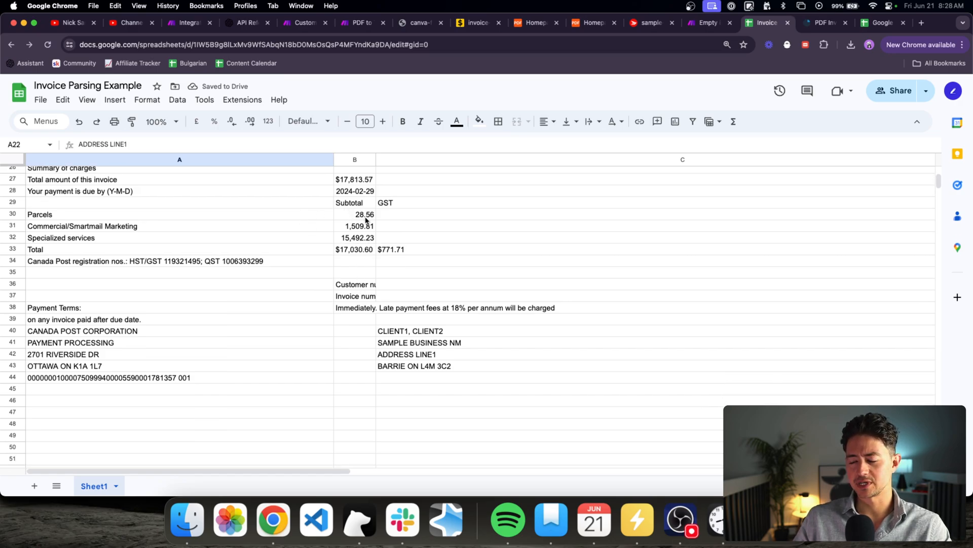
pyautogui.scroll(-2, 355, 340)
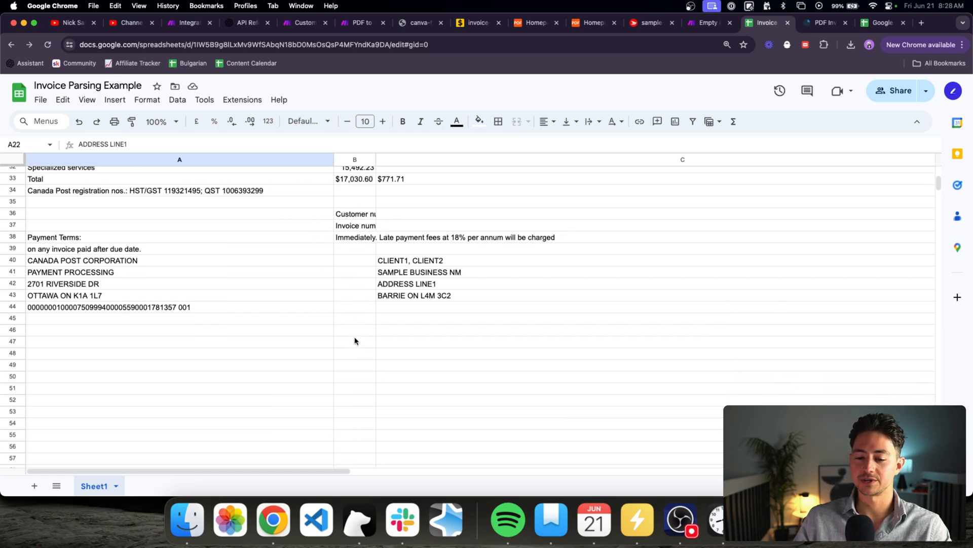
pyautogui.scroll(6, 355, 341)
pyautogui.scroll(1, 355, 340)
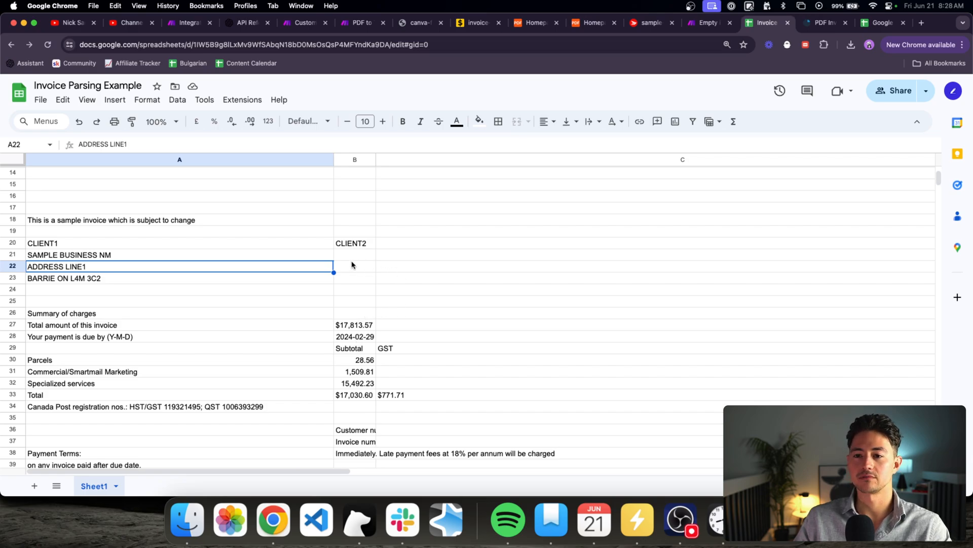
# - Undo the column split and the pasted CSV text in the sheet
pyautogui.press('super+z')
pyautogui.press('super+z')
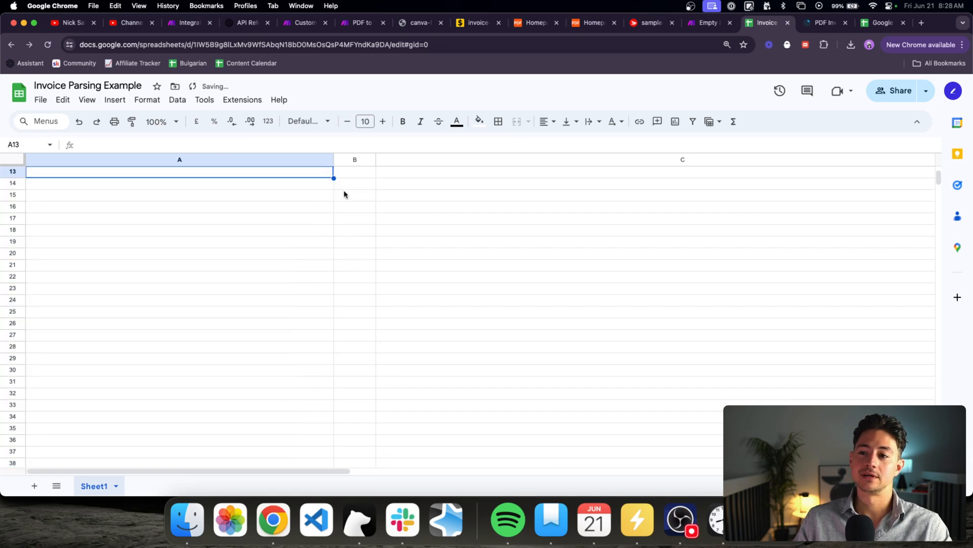
pyautogui.click(446, 194)
# - Return to the Make scenario and review the convert types offered by the PDF.co module, leaving PDF to CSV selected
pyautogui.click(697, 29)
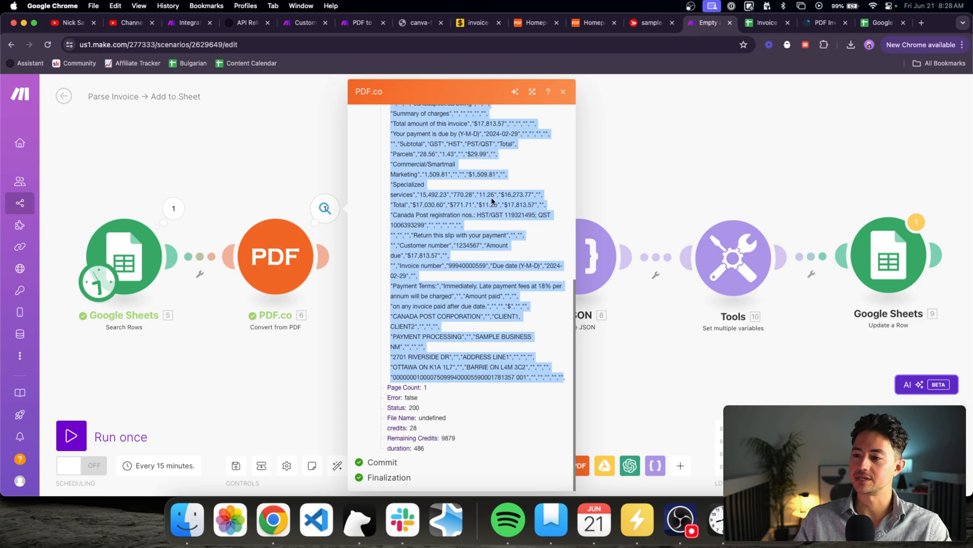
pyautogui.click(299, 254)
pyautogui.scroll(-5, 349, 248)
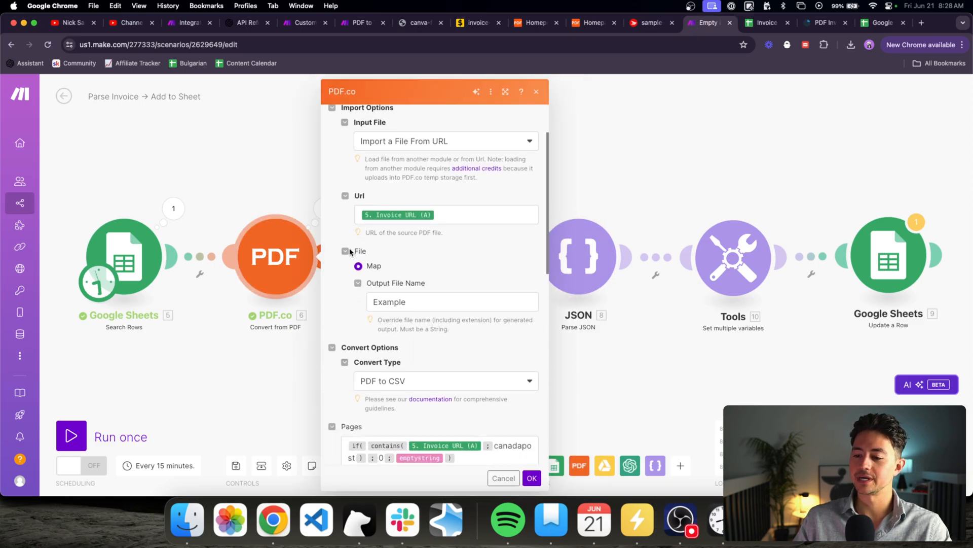
pyautogui.scroll(-4, 350, 252)
pyautogui.click(402, 288)
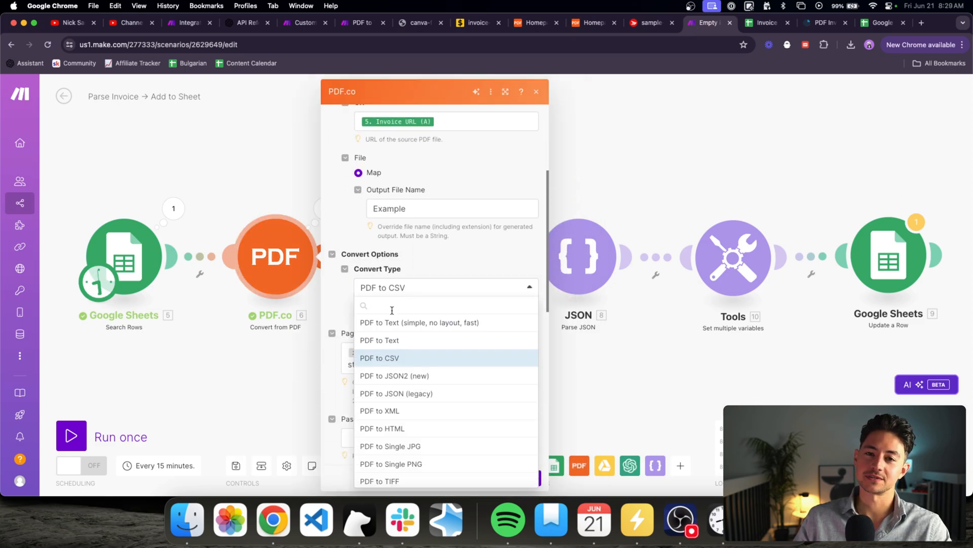
pyautogui.scroll(-1, 419, 320)
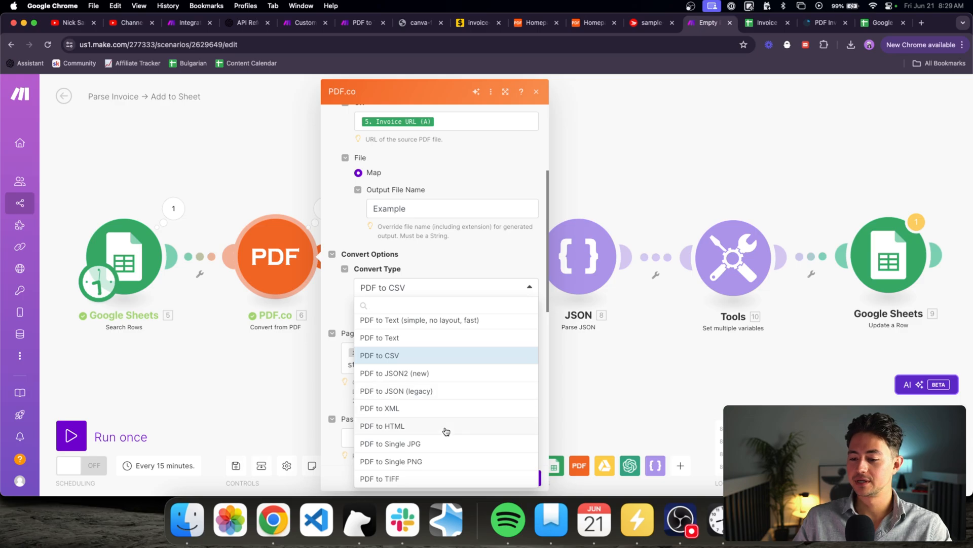
pyautogui.click(441, 288)
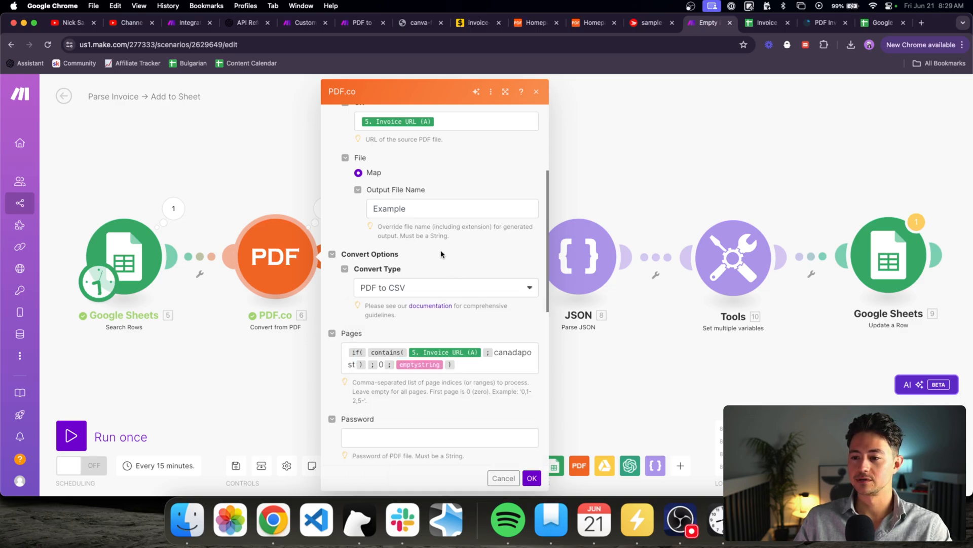
# - Set the PDF.co module's input file to Upload a File and save the module
pyautogui.scroll(4, 336, 264)
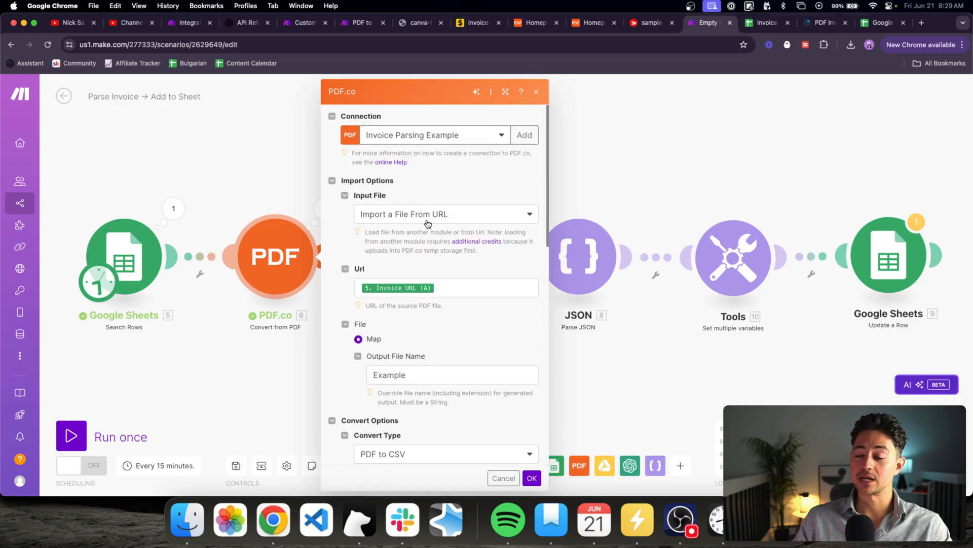
pyautogui.click(402, 219)
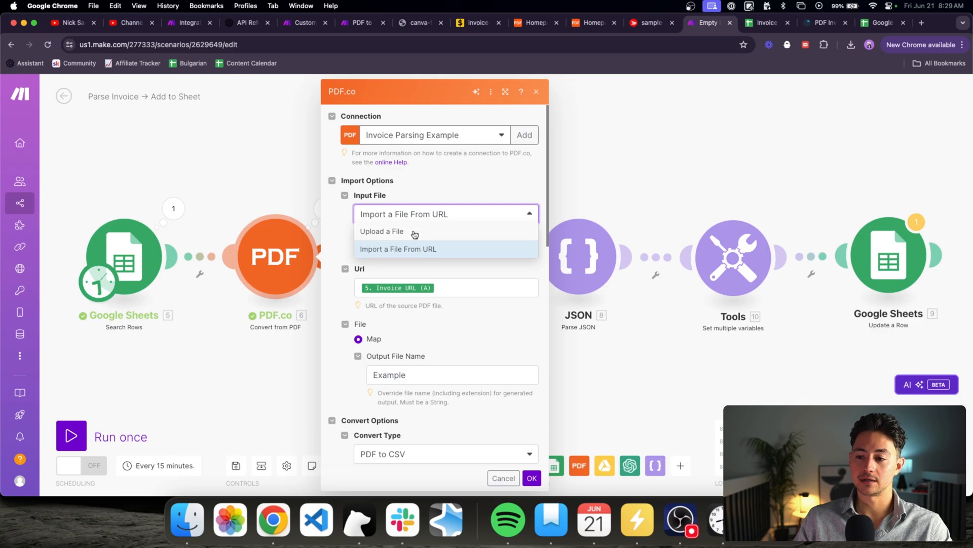
pyautogui.click(415, 233)
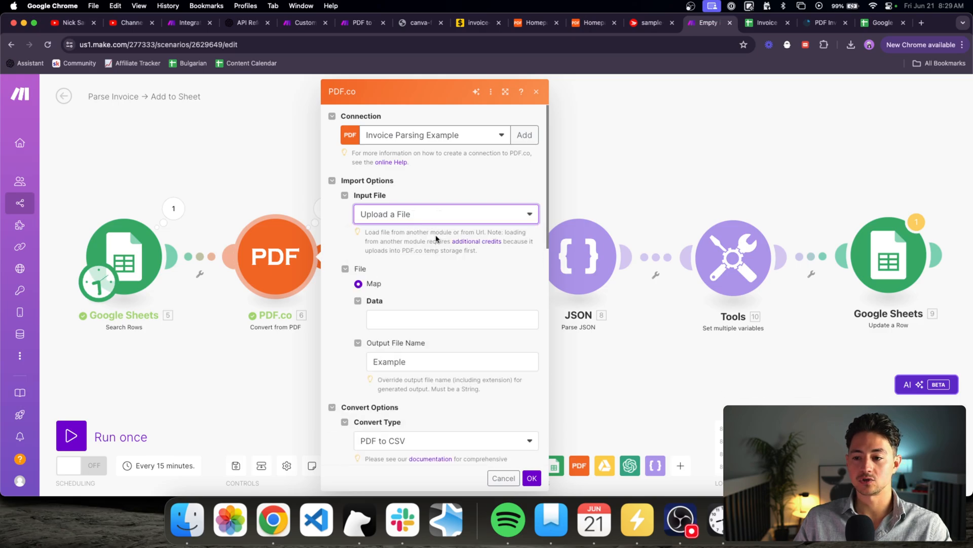
pyautogui.click(530, 477)
# - Move the Google Sheets Search Rows module away from PDF.co to open a gap between them
pyautogui.hscroll(-5, 363, 350)
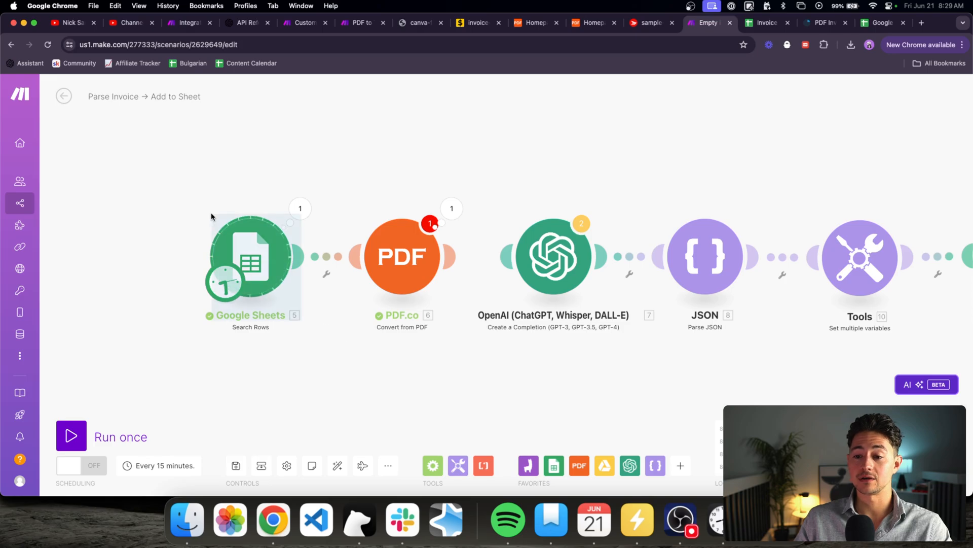
pyautogui.scroll(-3, 211, 216)
pyautogui.moveTo(241, 278); pyautogui.dragTo(172, 277)
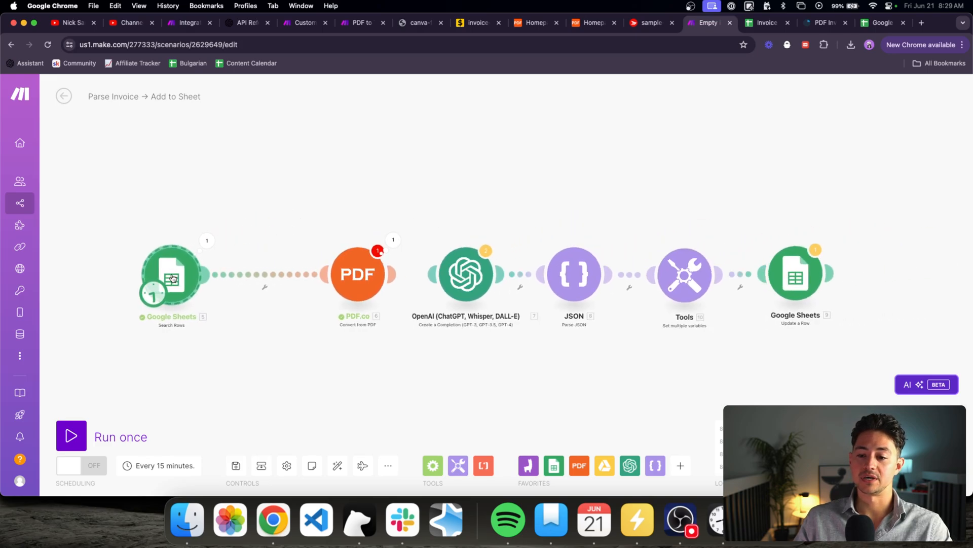
# - Switch to the Invoice Parsing Example sheet and check the invoice URLs in A2 and A3
pyautogui.click(761, 26)
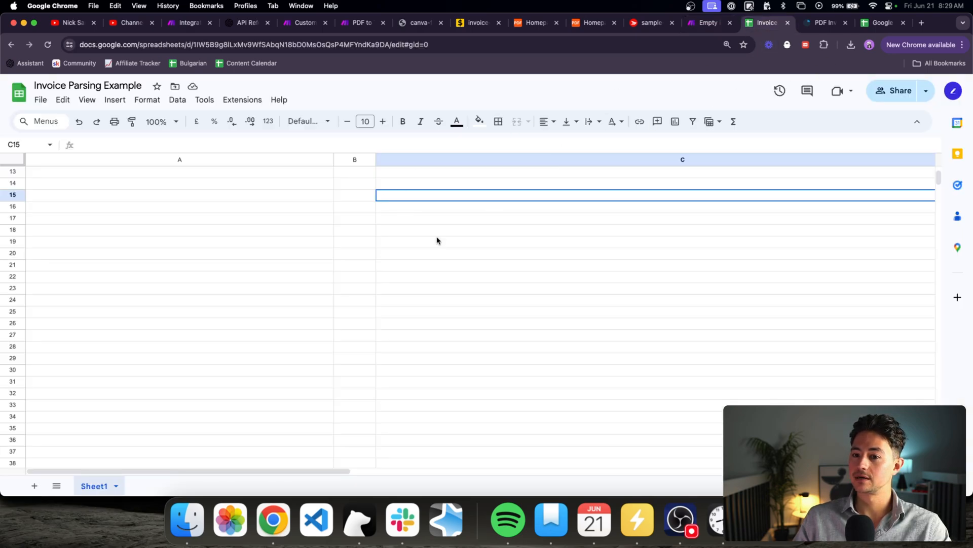
pyautogui.scroll(5, 437, 240)
pyautogui.click(225, 186)
pyautogui.click(245, 209)
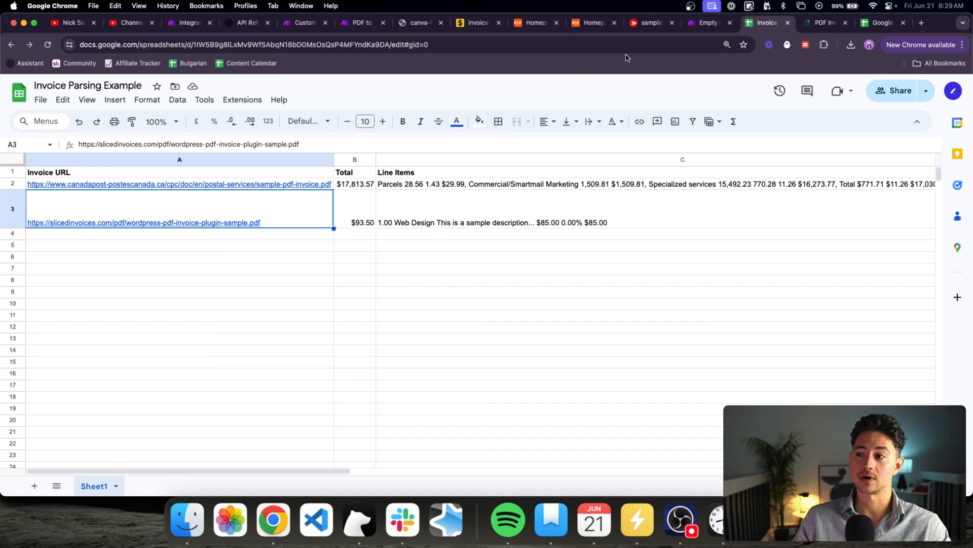
# - Return to the Make scenario and widen the gap between the Google Sheets Search Rows and PDF.co modules
pyautogui.click(712, 24)
pyautogui.moveTo(237, 201); pyautogui.dragTo(391, 202)
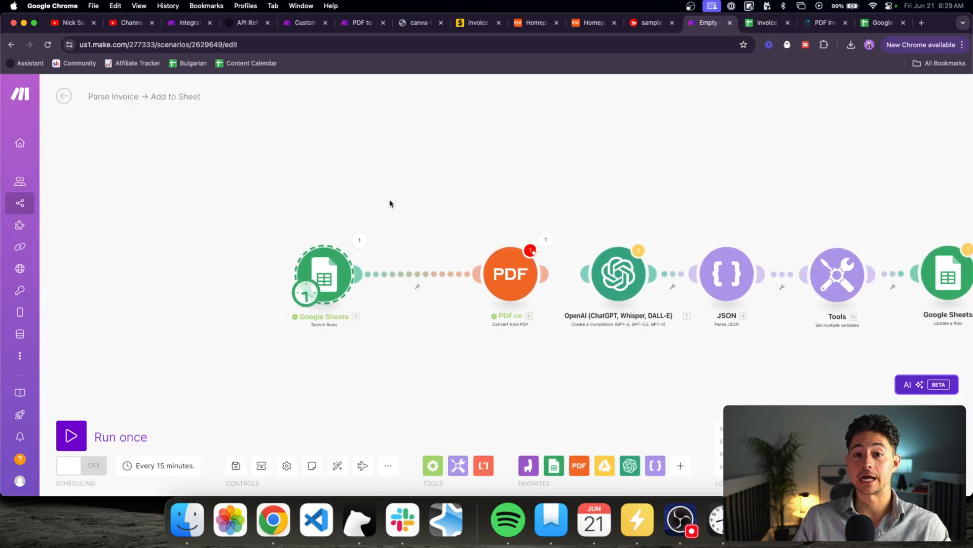
pyautogui.scroll(3, 329, 264)
pyautogui.moveTo(330, 264); pyautogui.dragTo(248, 264)
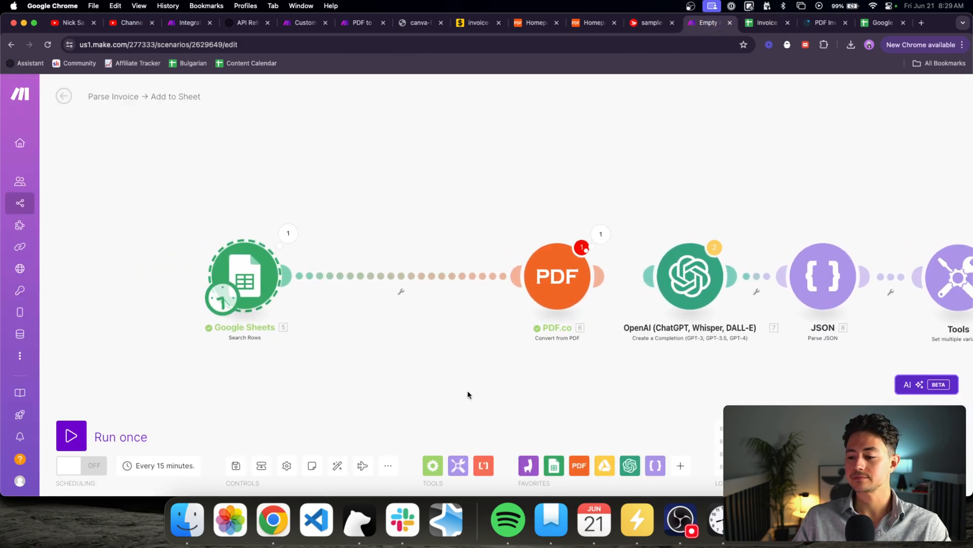
# - Inspect the Invoice URL (A) value in the Google Sheets Search Rows module's output
pyautogui.click(258, 275)
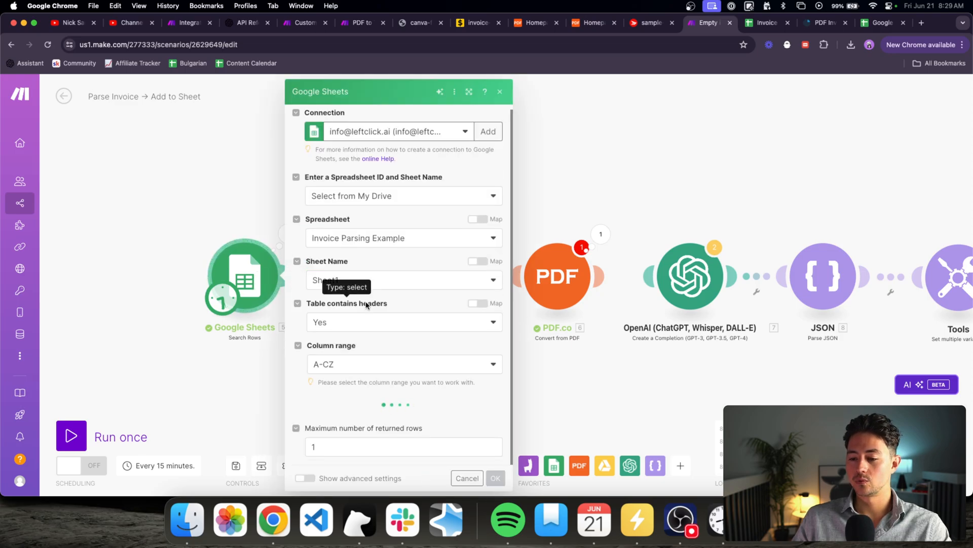
pyautogui.click(280, 228)
pyautogui.tripleClick(391, 300)
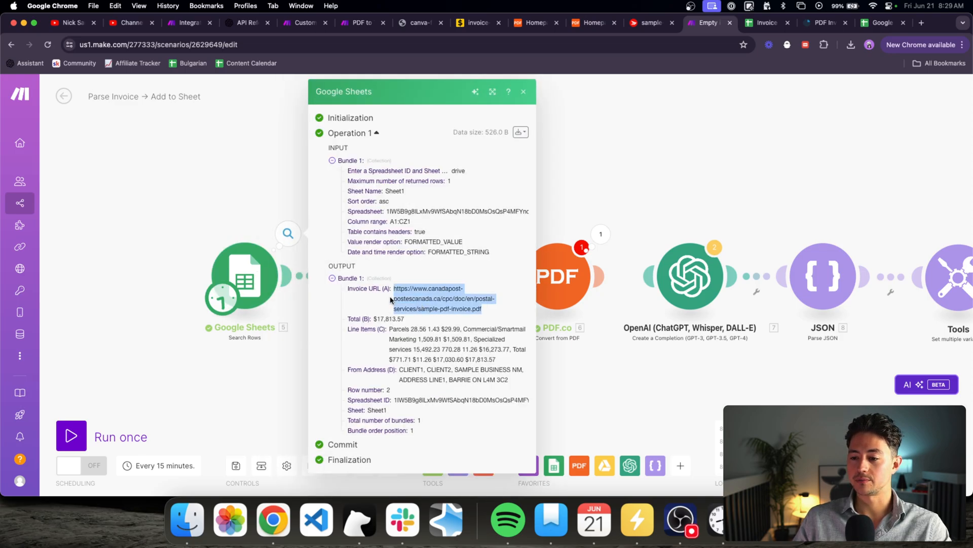
pyautogui.click(226, 179)
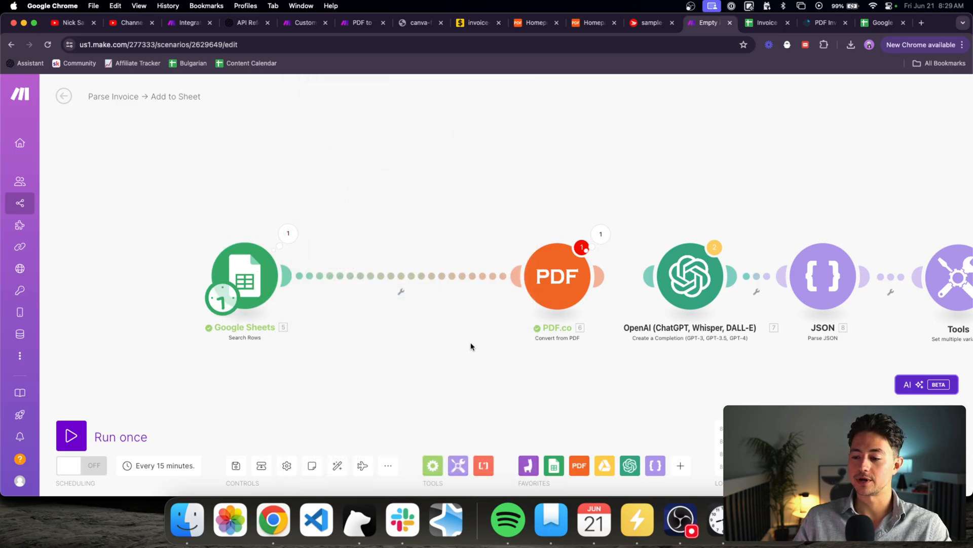
# - Add an HTTP Get a file module between Google Sheets Search Rows and PDF.co, with its URL mapped to Invoice URL (A)
pyautogui.click(680, 465)
pyautogui.write('http')
pyautogui.click(706, 207)
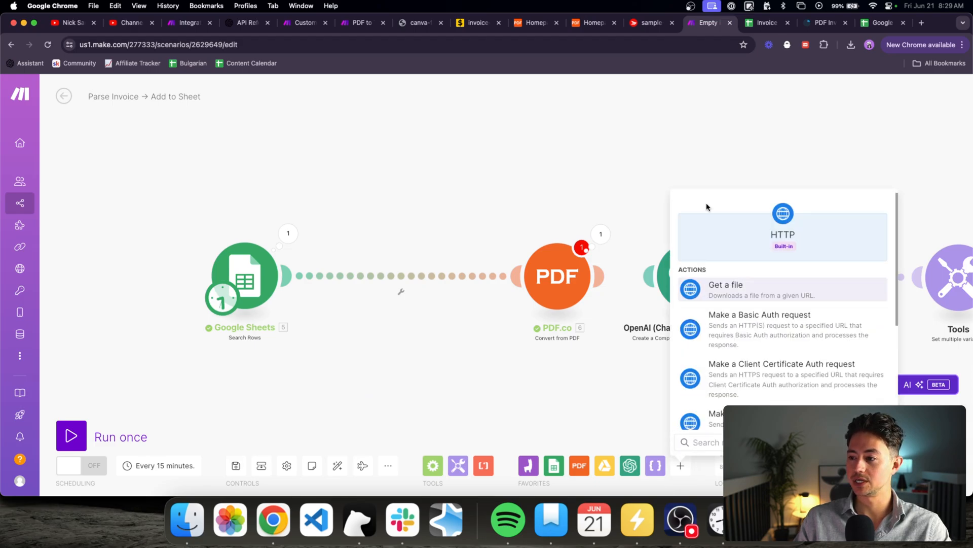
pyautogui.click(736, 295)
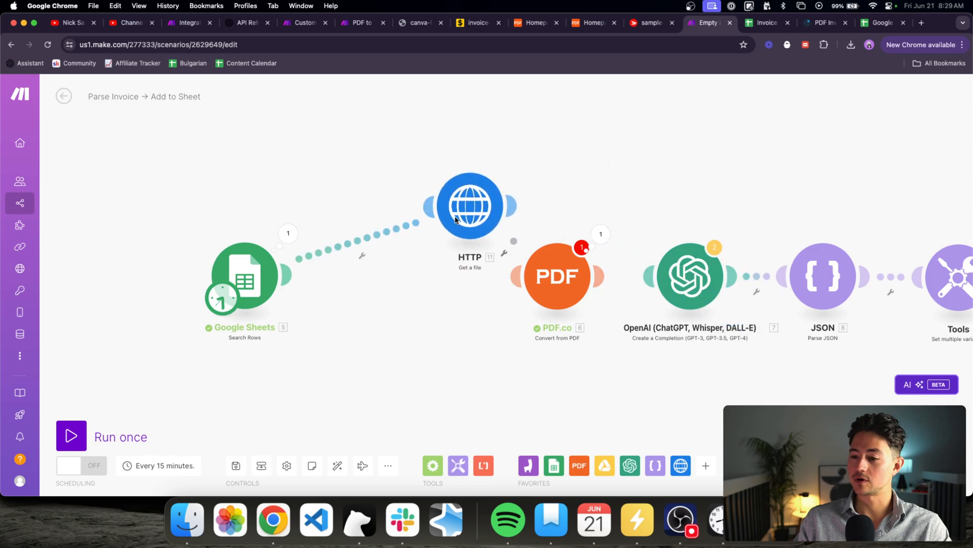
pyautogui.click(380, 278)
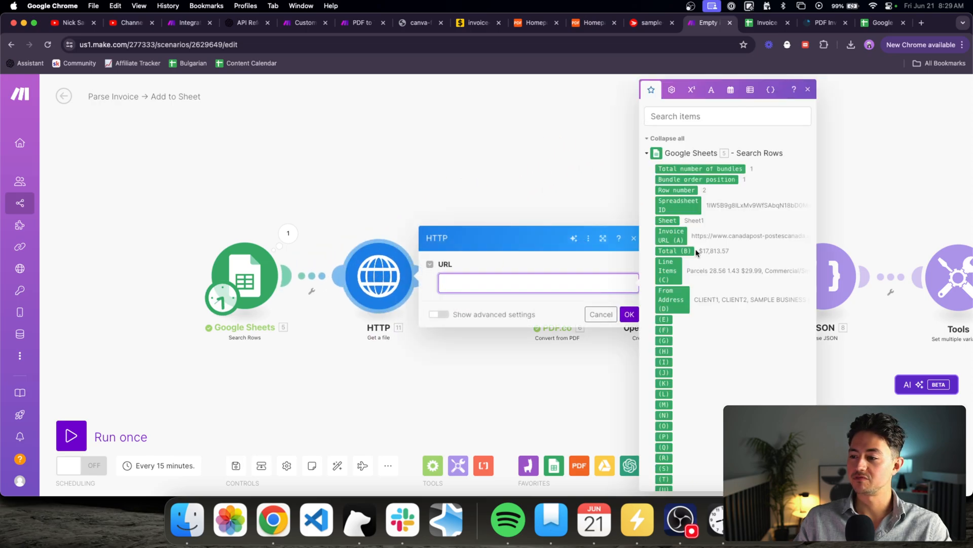
pyautogui.click(671, 235)
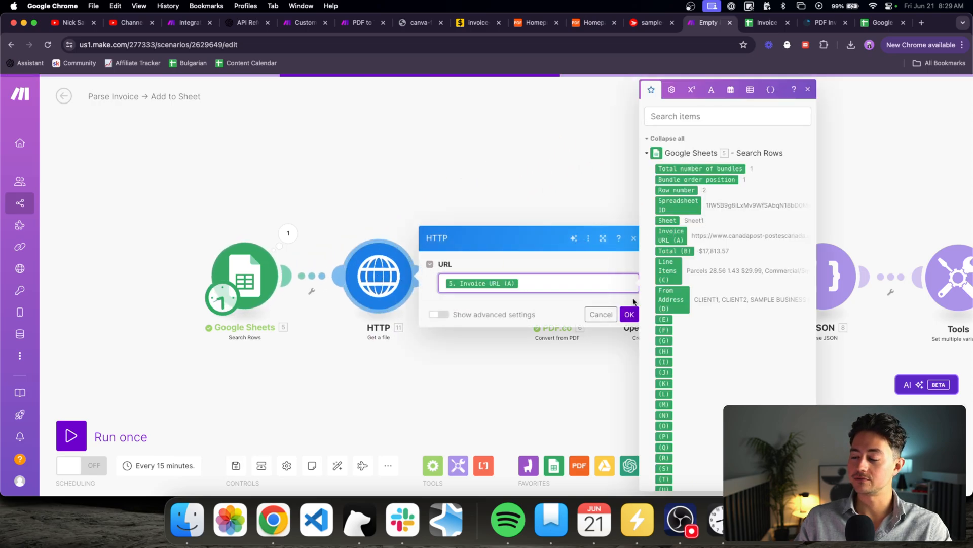
pyautogui.click(629, 315)
# - Unlink the HTTP module from PDF.co and run the scenario once up to the file download
pyautogui.rightClick(458, 277)
pyautogui.click(478, 303)
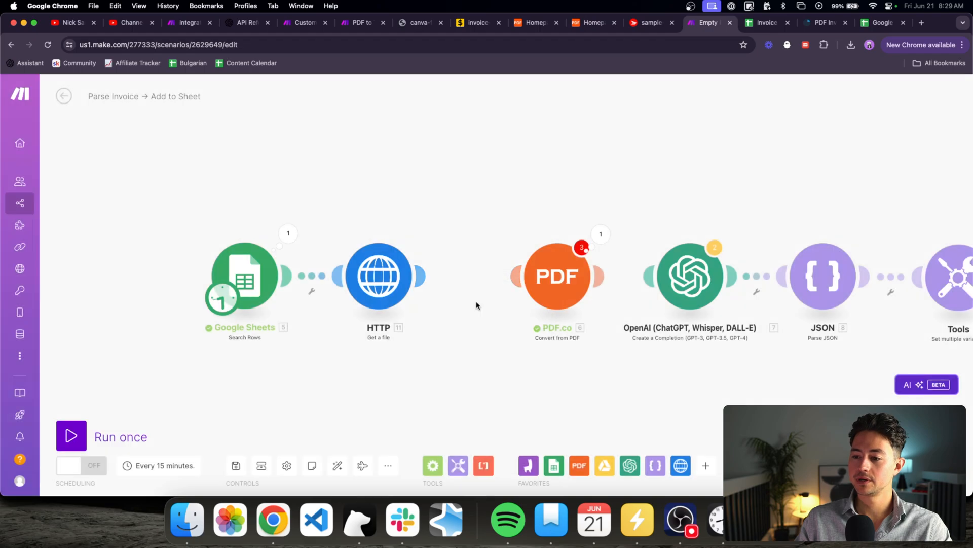
pyautogui.click(64, 446)
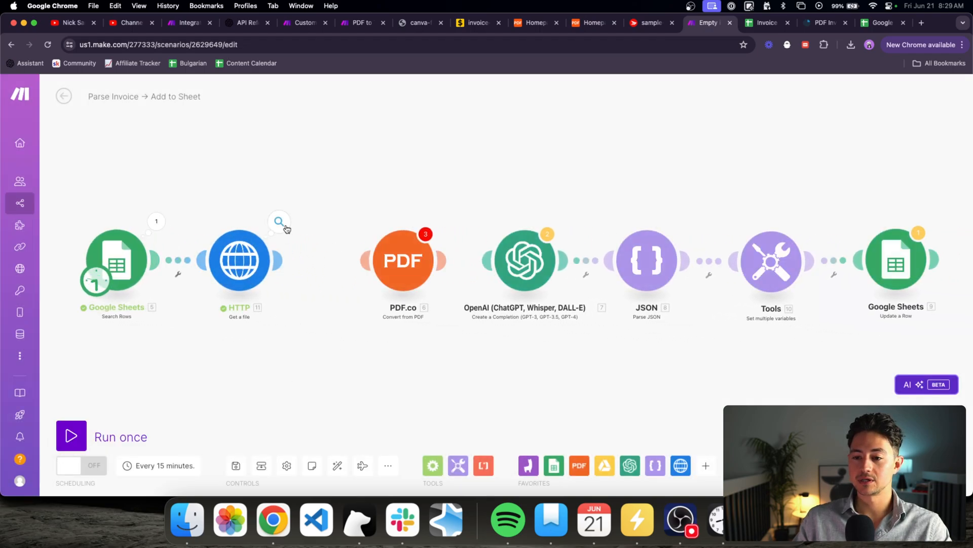
# - Examine the Data value in the HTTP module's output and compare it with the sample invoice PDF
pyautogui.click(285, 227)
pyautogui.click(345, 296)
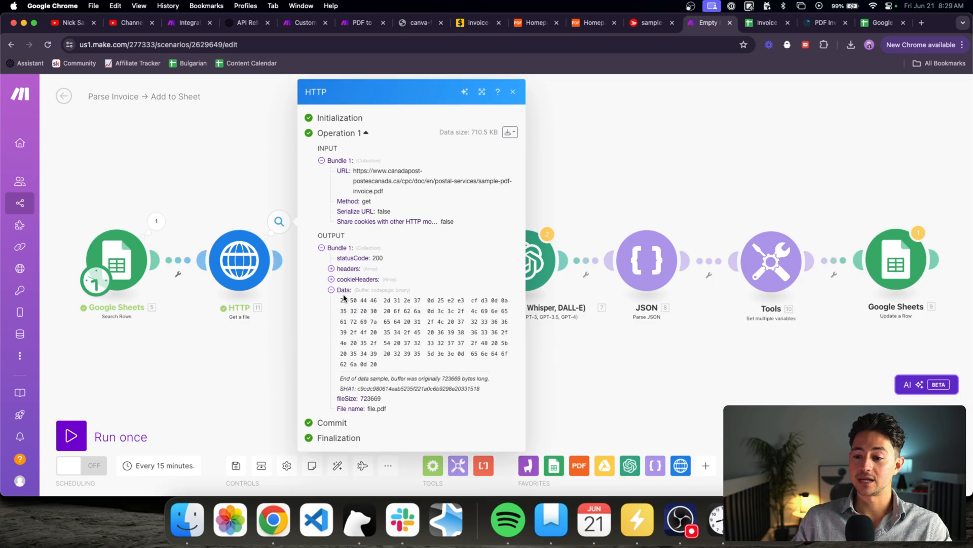
pyautogui.moveTo(380, 360); pyautogui.dragTo(341, 306)
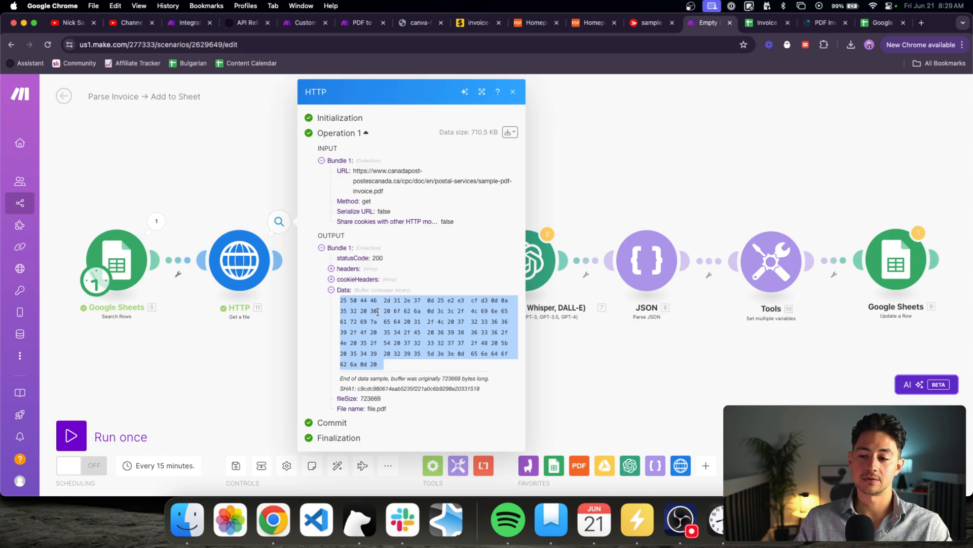
pyautogui.click(652, 28)
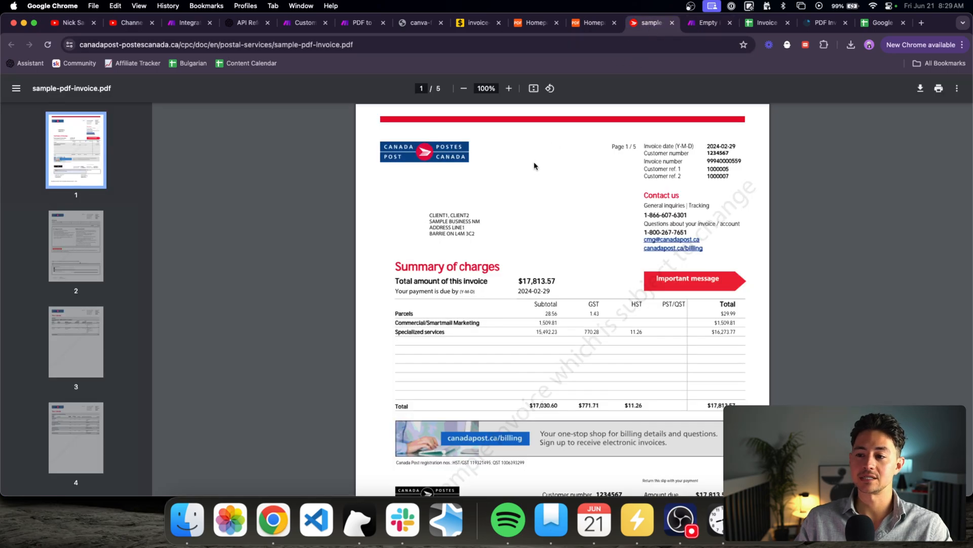
pyautogui.click(708, 22)
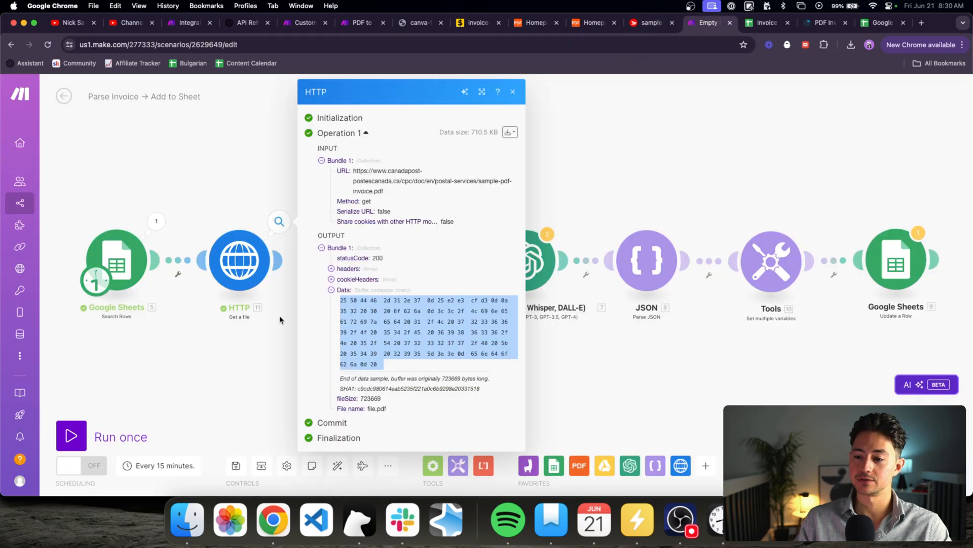
pyautogui.click(214, 337)
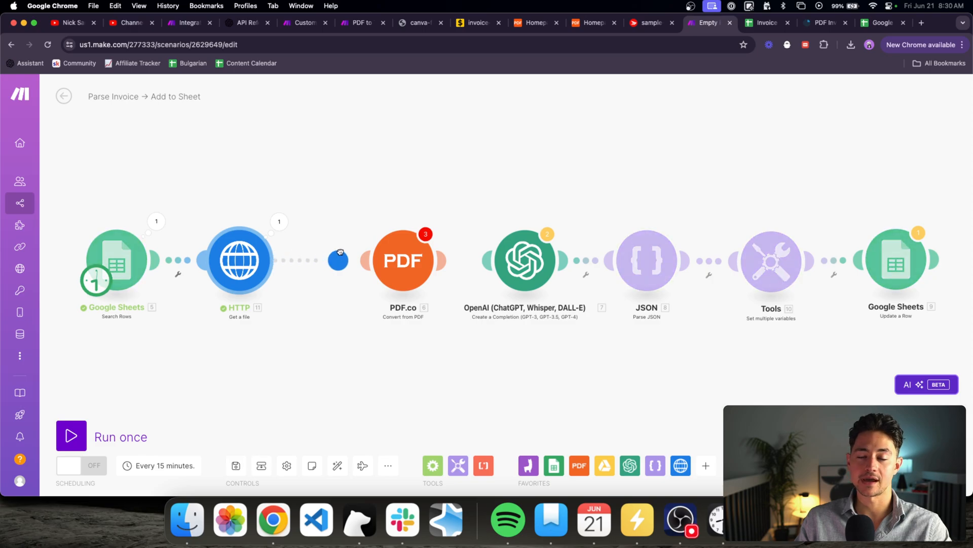
# - Link the HTTP module to PDF.co and set the uploaded file's source to HTTP - Get a file
pyautogui.moveTo(385, 259); pyautogui.dragTo(358, 259)
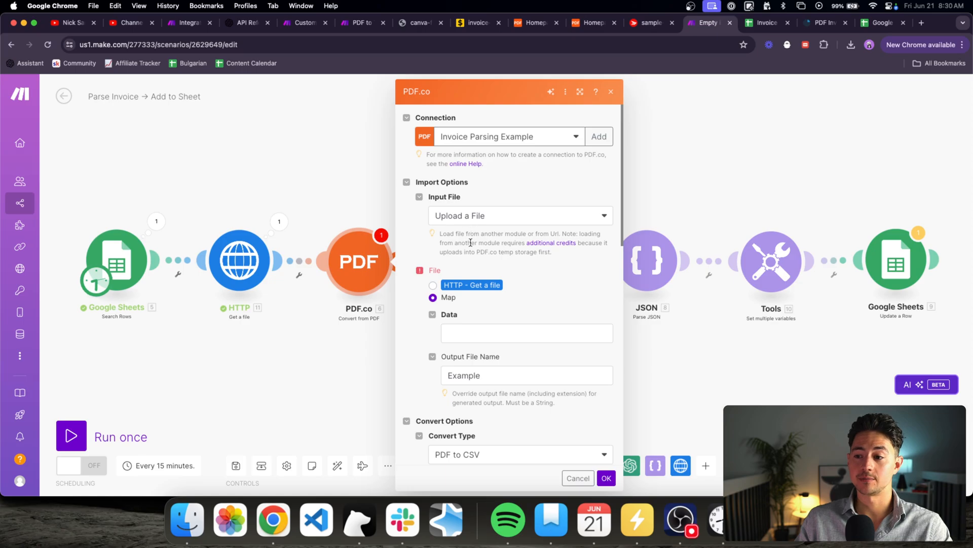
pyautogui.click(433, 285)
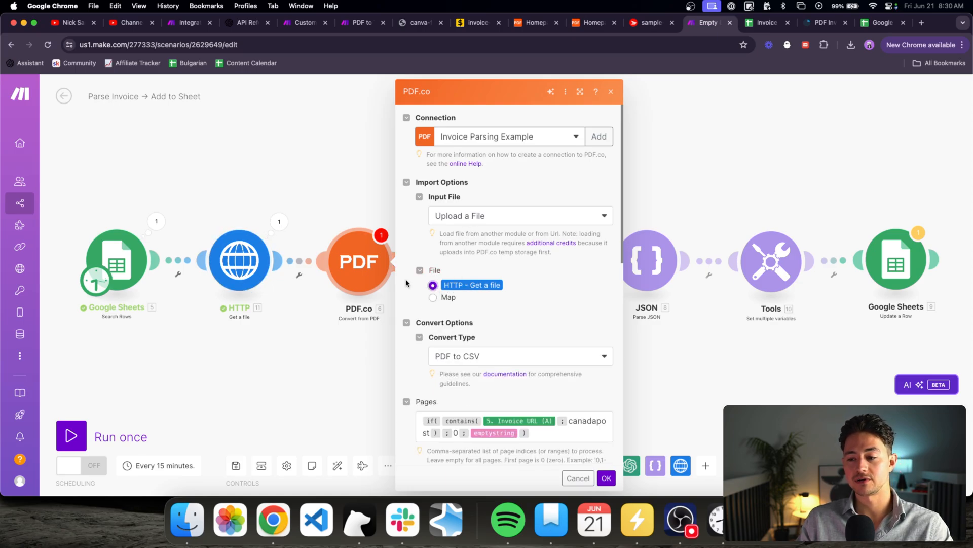
pyautogui.click(442, 299)
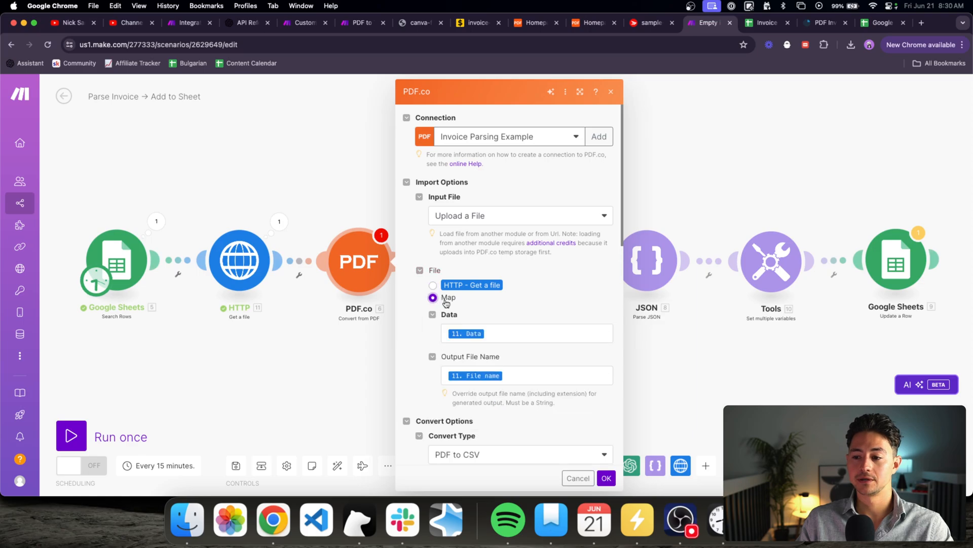
pyautogui.scroll(-2, 469, 314)
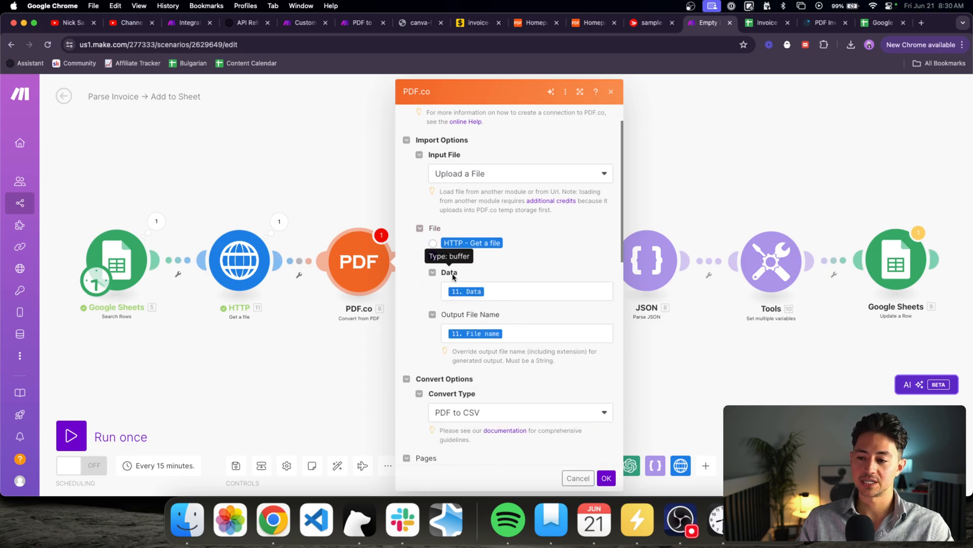
pyautogui.click(495, 290)
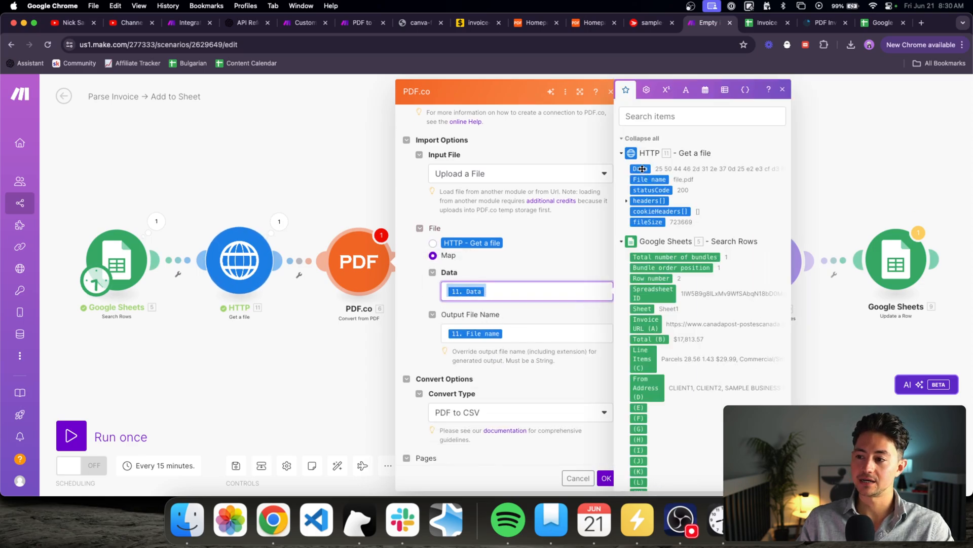
pyautogui.scroll(-1, 513, 316)
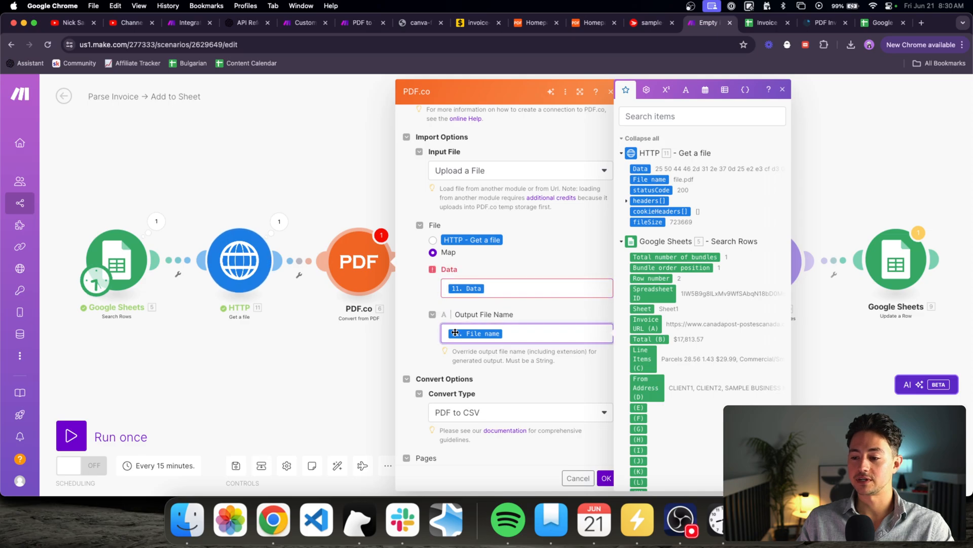
pyautogui.click(433, 225)
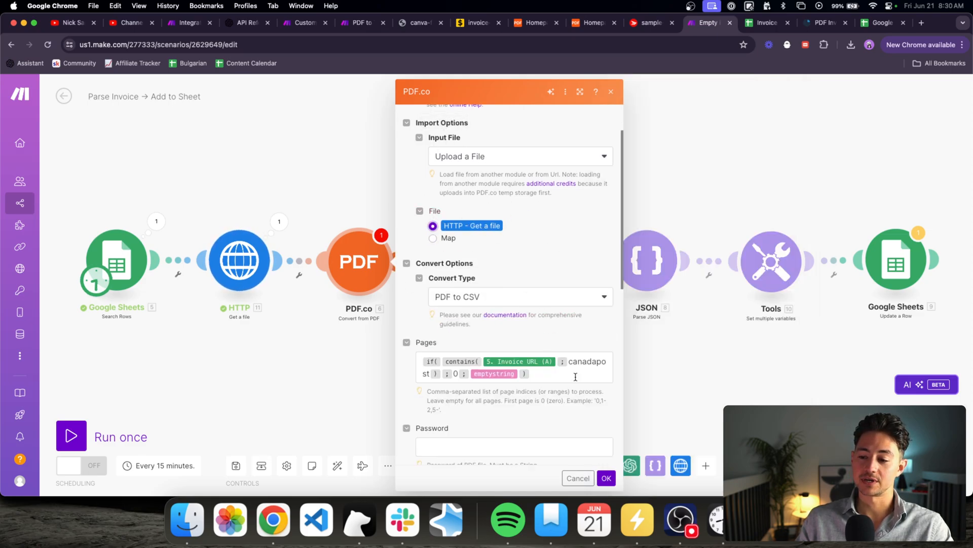
# - Set PDF.co's Convert Type to PDF to Text (simple, no layout, fast) and save the module settings
pyautogui.scroll(-1, 576, 376)
pyautogui.click(562, 274)
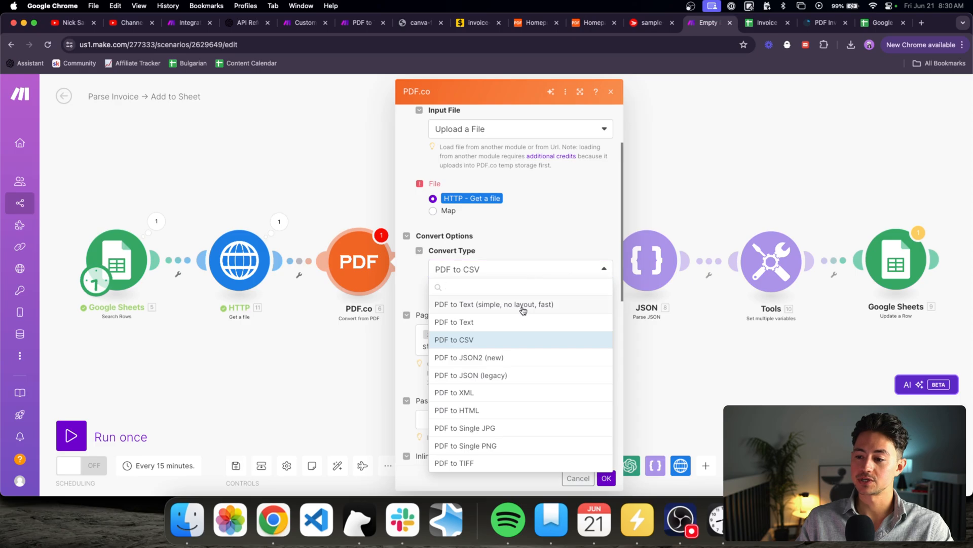
pyautogui.click(527, 306)
pyautogui.click(603, 477)
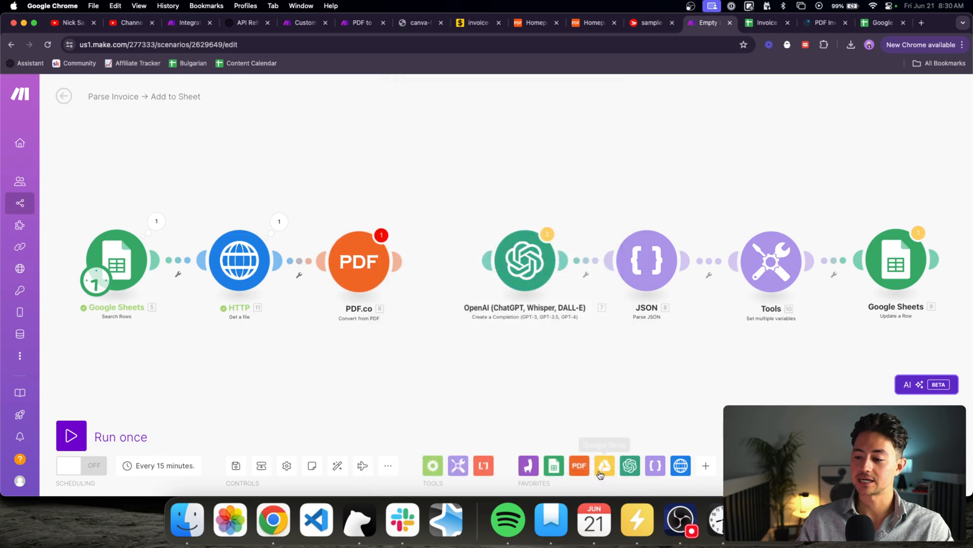
pyautogui.click(359, 266)
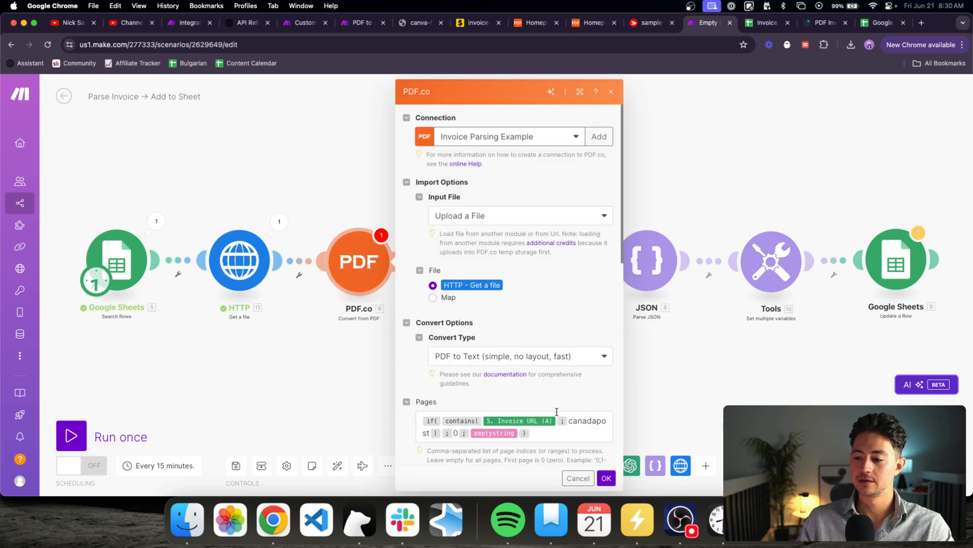
pyautogui.click(606, 478)
# - Run the scenario once and read through the extracted Body text in the PDF.co module's output
pyautogui.click(71, 436)
pyautogui.moveTo(391, 344); pyautogui.dragTo(502, 341)
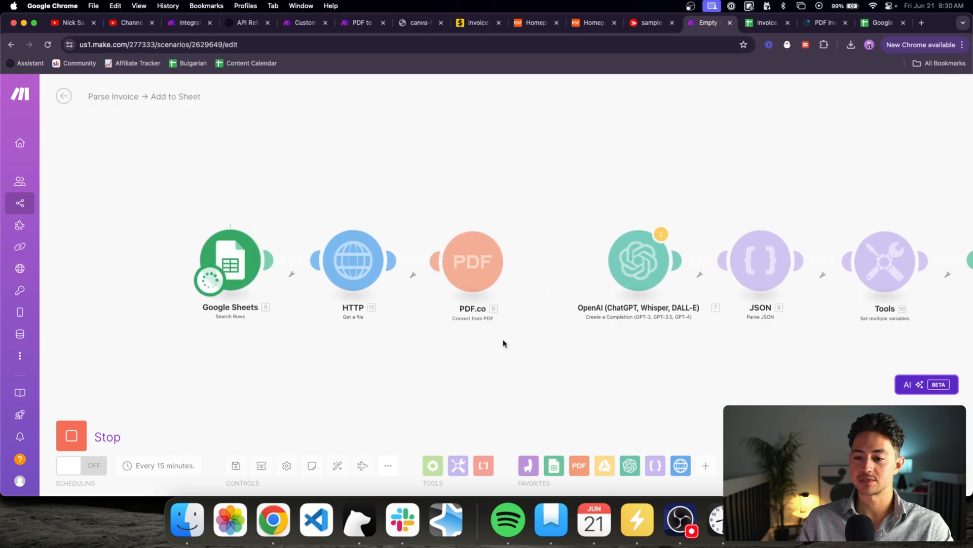
pyautogui.scroll(3, 439, 308)
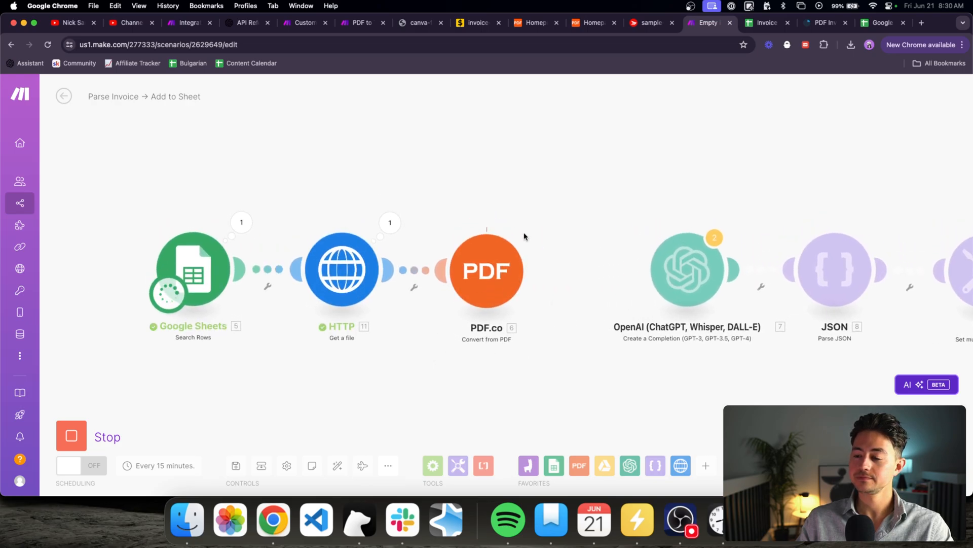
pyautogui.click(496, 224)
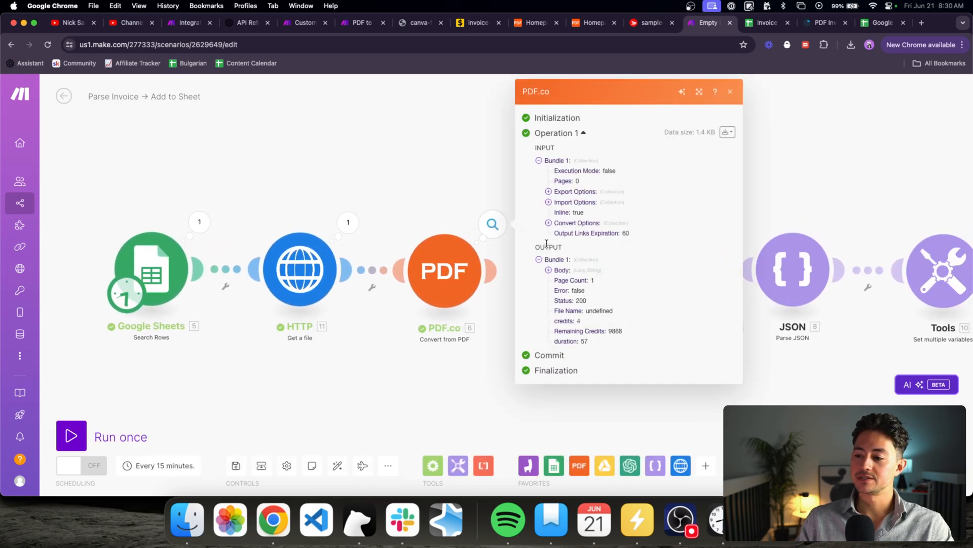
pyautogui.click(565, 269)
pyautogui.scroll(-10, 605, 309)
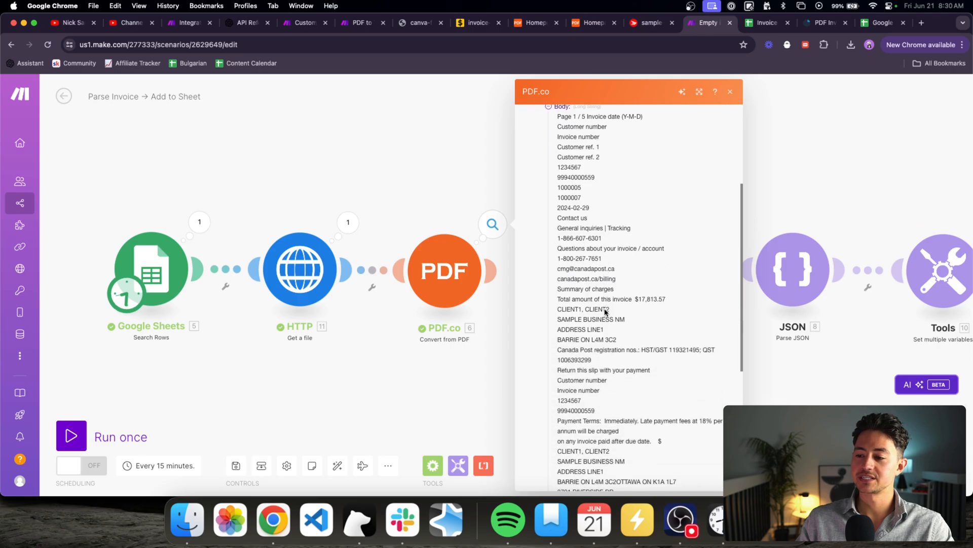
pyautogui.scroll(-5, 605, 309)
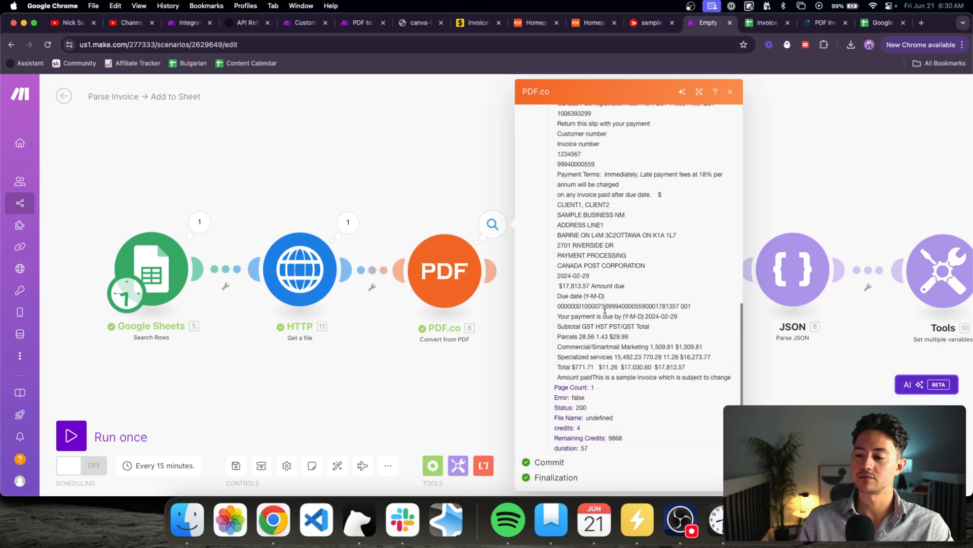
pyautogui.scroll(6, 605, 309)
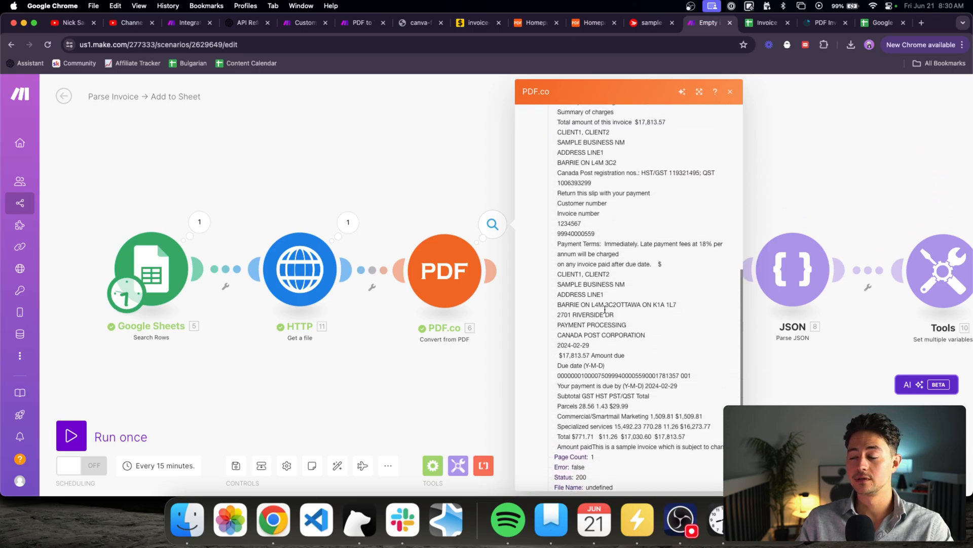
pyautogui.scroll(10, 586, 276)
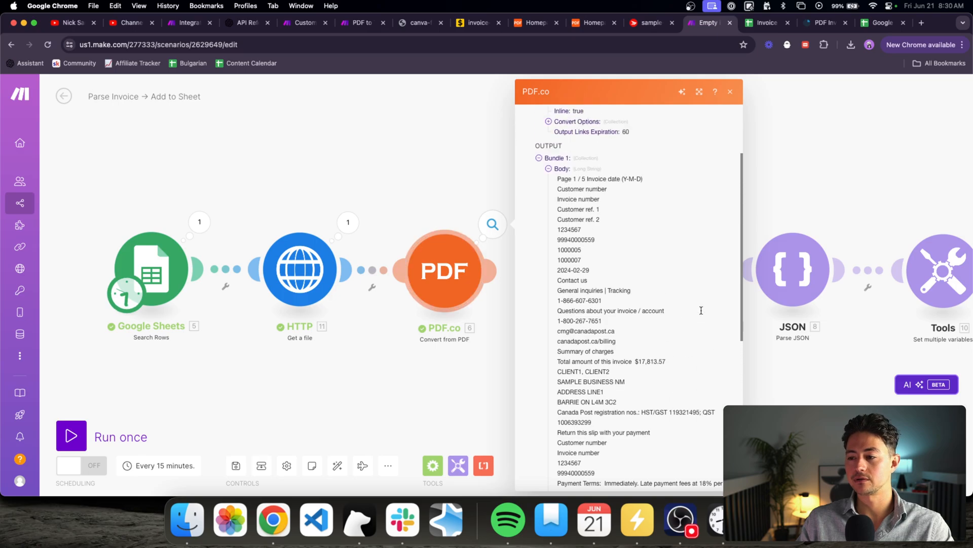
pyautogui.click(374, 182)
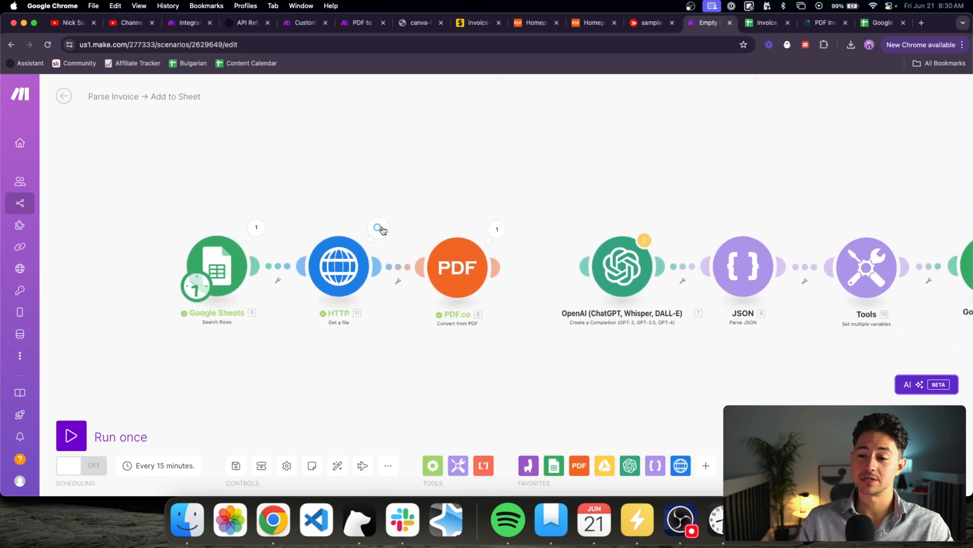
# - Review the binary Data sample in the HTTP module's latest output
pyautogui.click(378, 228)
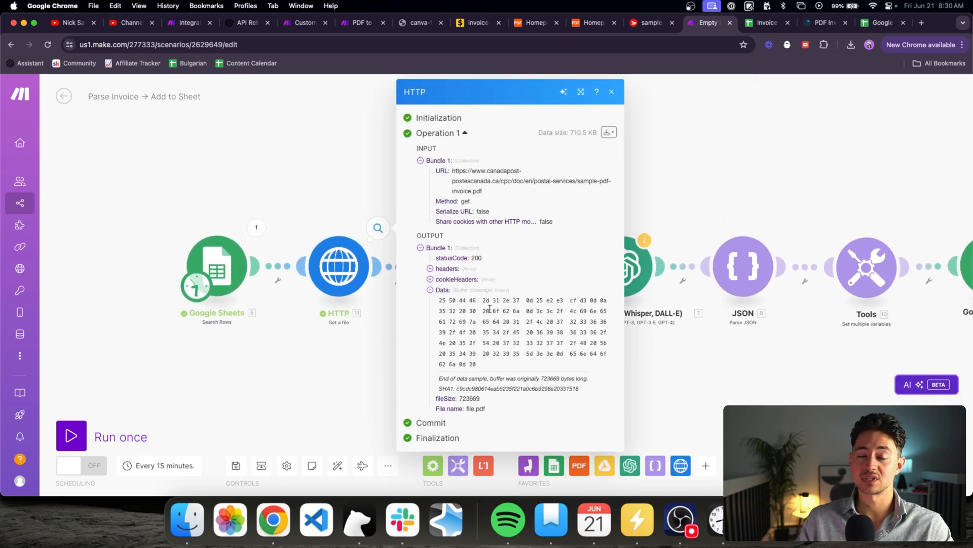
pyautogui.moveTo(485, 367); pyautogui.dragTo(349, 237)
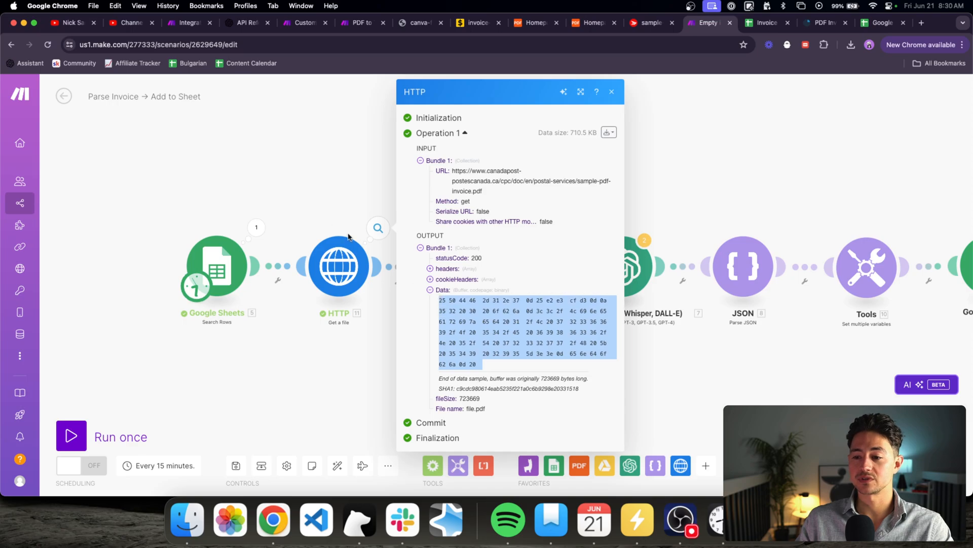
pyautogui.click(328, 180)
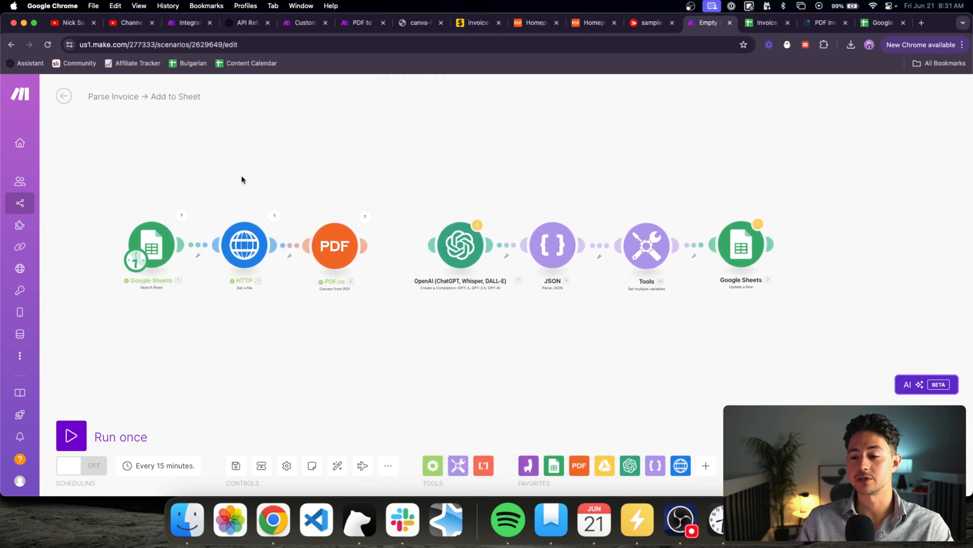
# - Delete the HTTP module and link PDF.co to the OpenAI completion module
pyautogui.moveTo(216, 196); pyautogui.dragTo(281, 307)
pyautogui.press('Delete')
pyautogui.moveTo(334, 255); pyautogui.dragTo(453, 246)
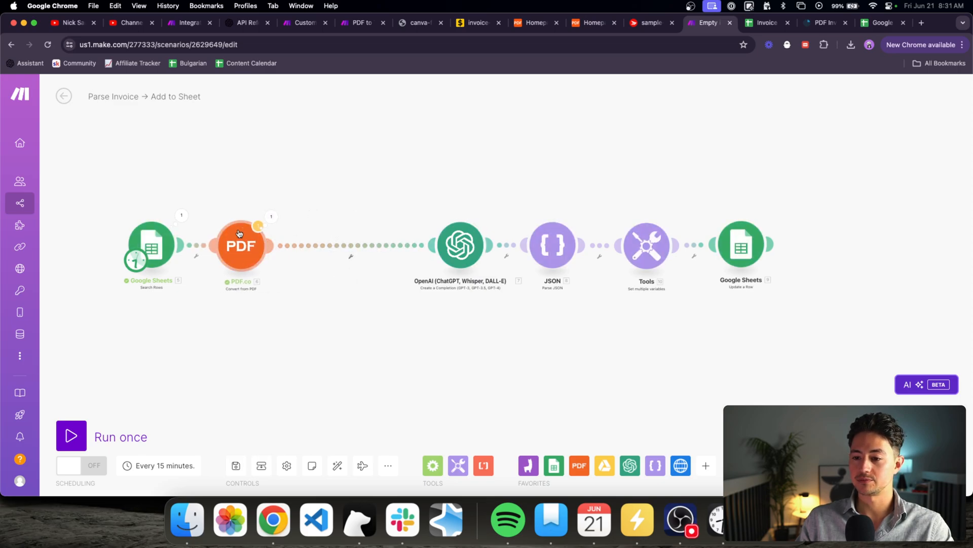
# - Set PDF.co to import a file from URL using Invoice URL (A), clear its output file name, and save the module settings
pyautogui.click(235, 240)
pyautogui.click(355, 215)
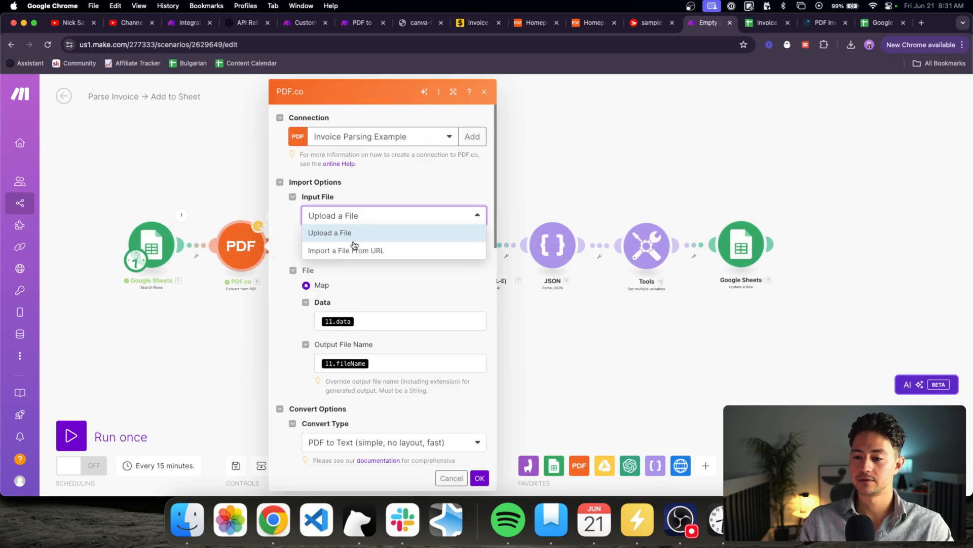
pyautogui.click(354, 246)
pyautogui.click(385, 289)
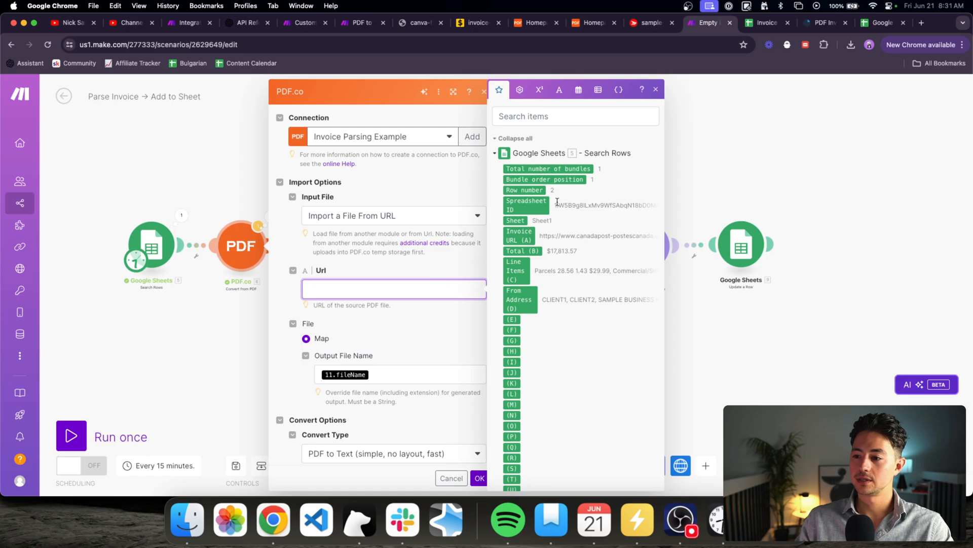
pyautogui.click(521, 232)
pyautogui.click(436, 373)
pyautogui.press('BackSpace')
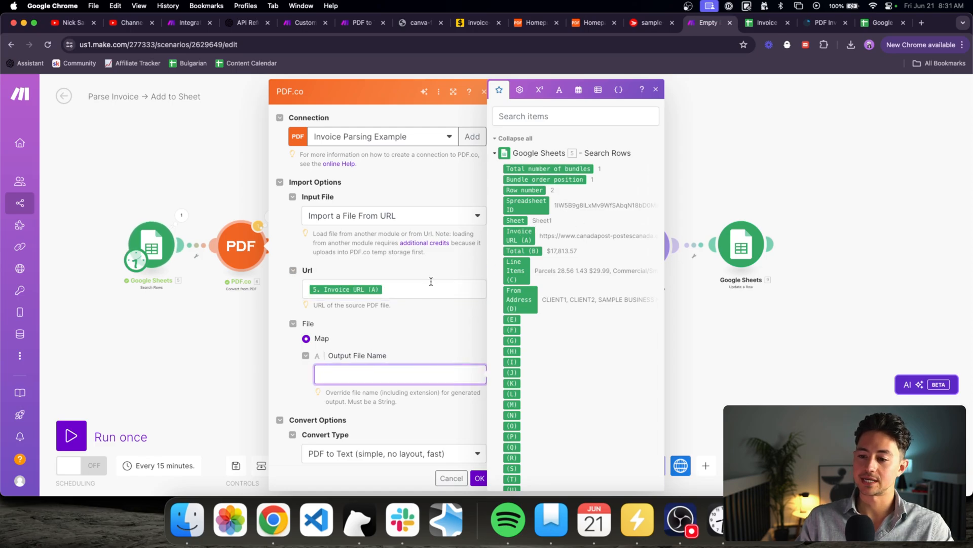
pyautogui.scroll(-10, 449, 413)
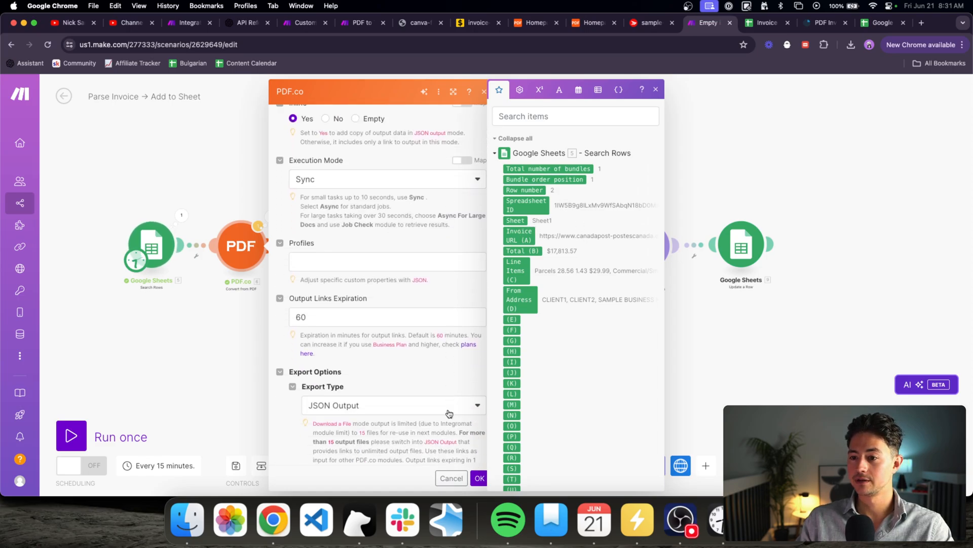
pyautogui.click(480, 477)
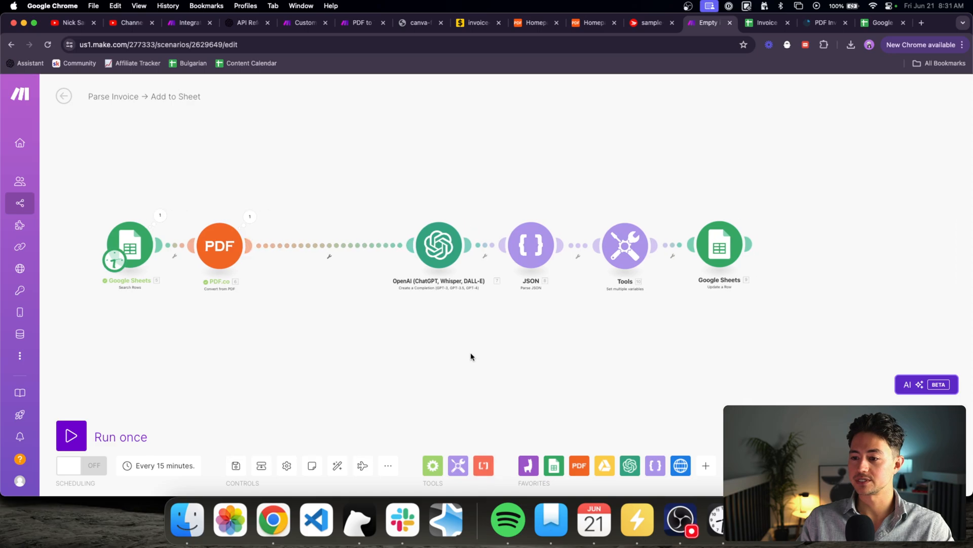
# - Auto-align the scenario's modules and export the scenario as a blueprint
pyautogui.click(337, 465)
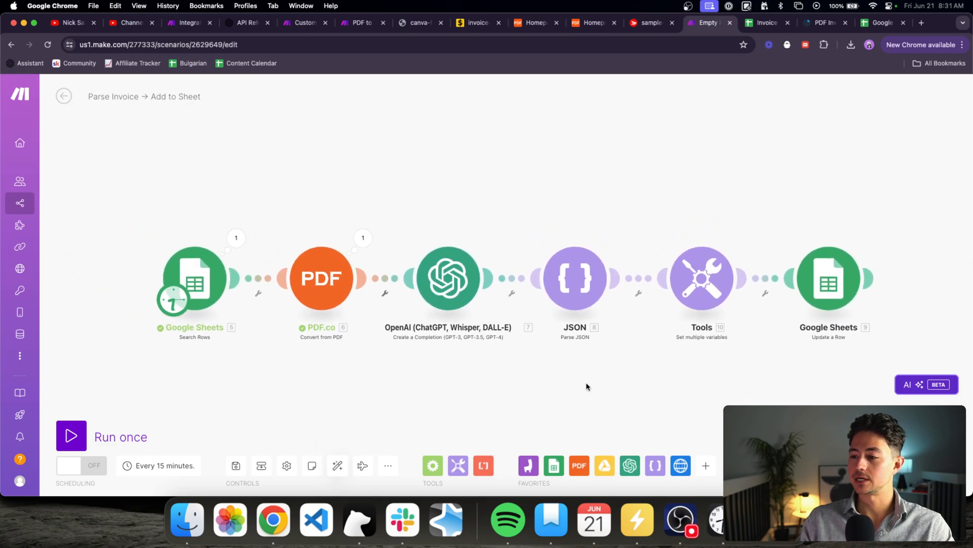
pyautogui.click(388, 465)
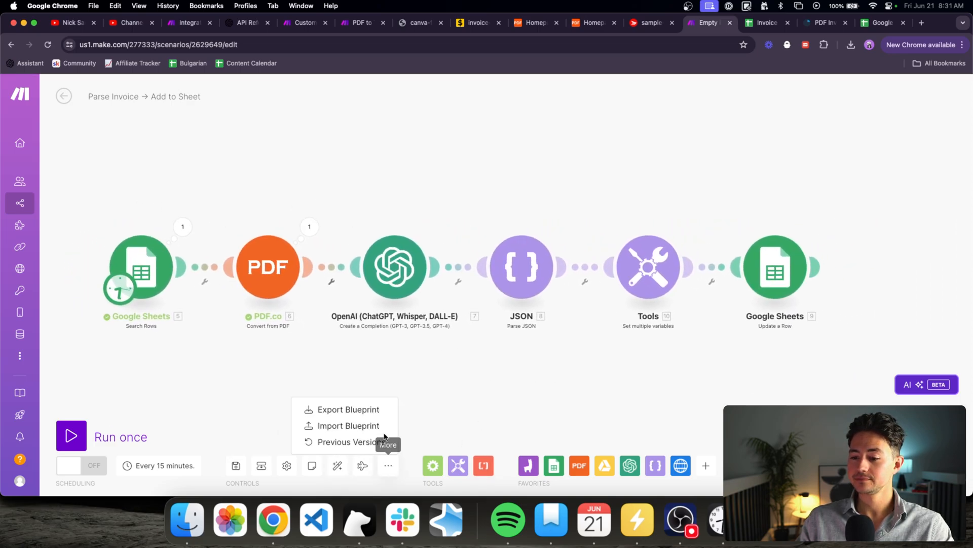
pyautogui.click(347, 414)
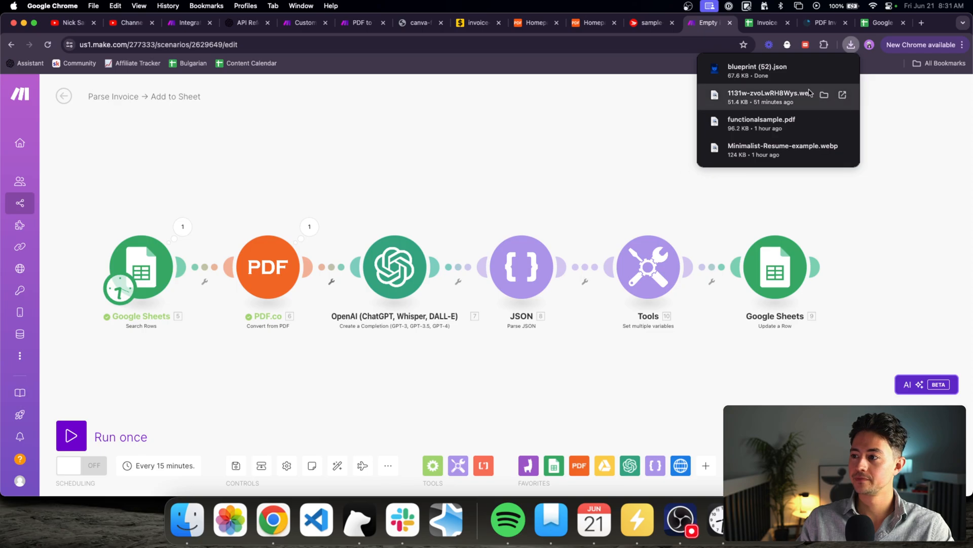